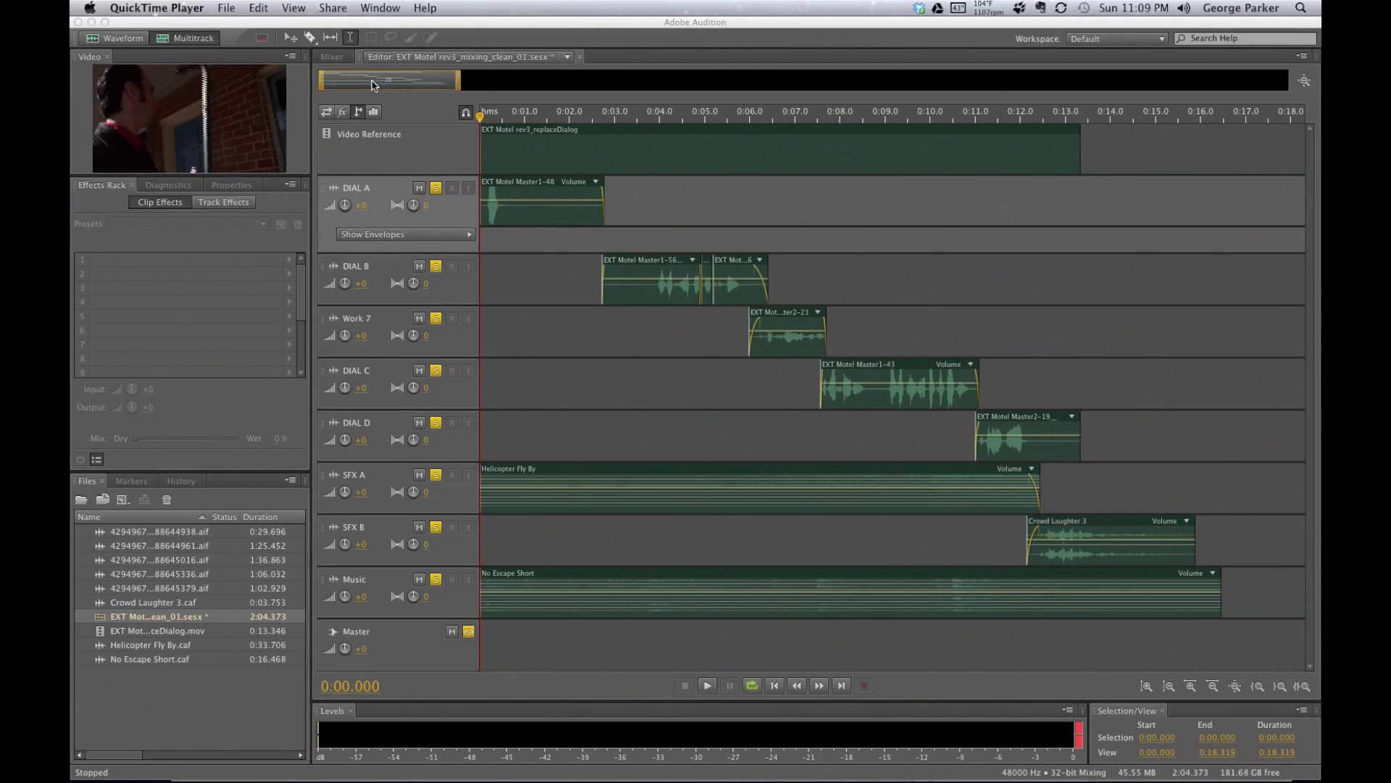
# - Compare the session's tracks in the multitrack Editor with their channel strips, ending with the Mixer displayed
pyautogui.click(334, 62)
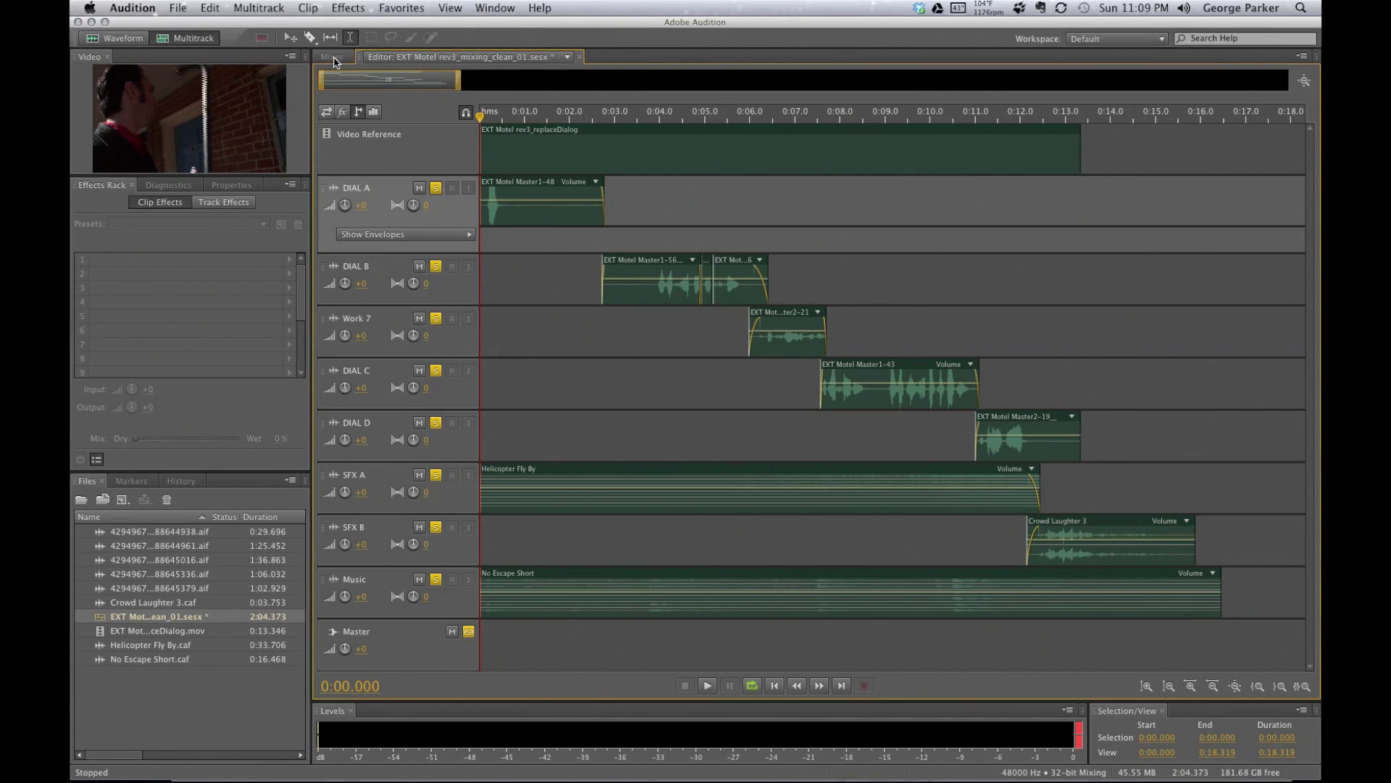
pyautogui.click(333, 58)
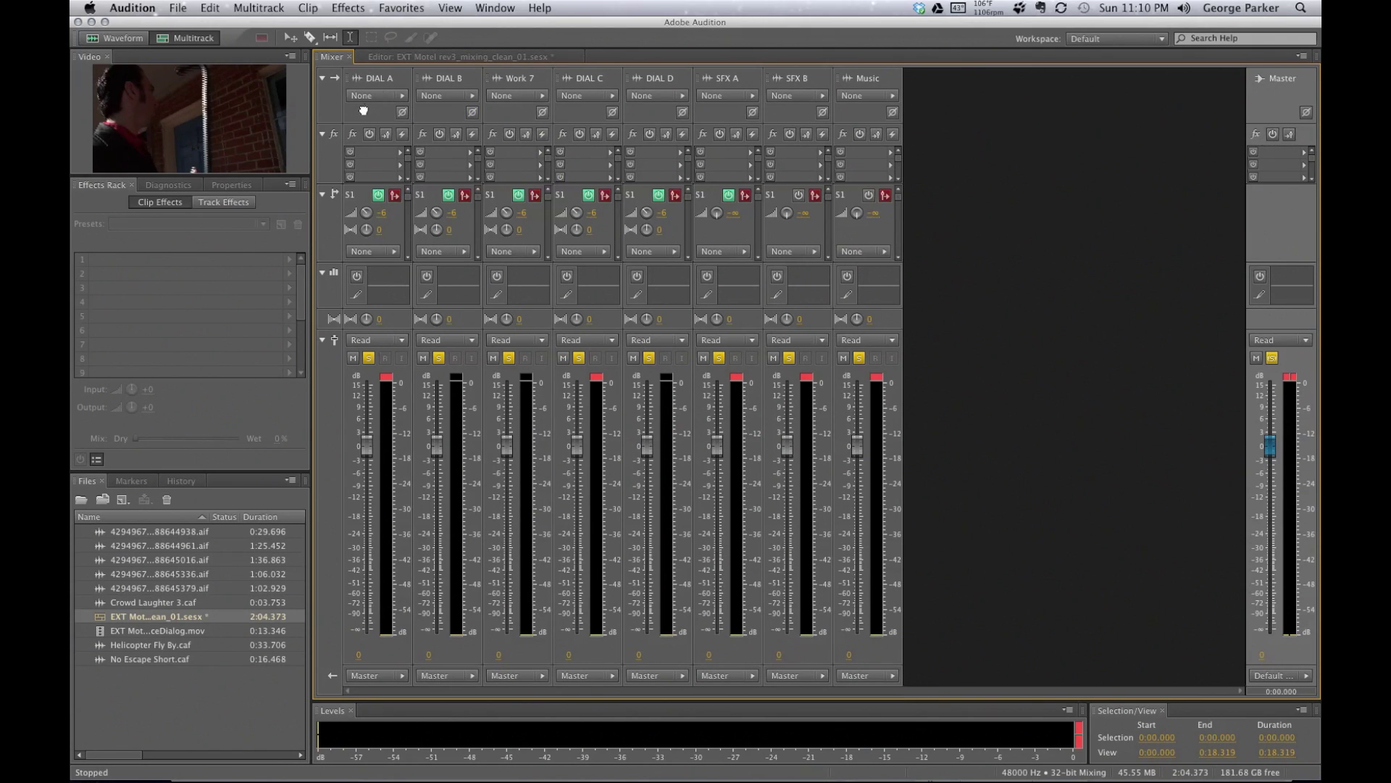
pyautogui.click(447, 76)
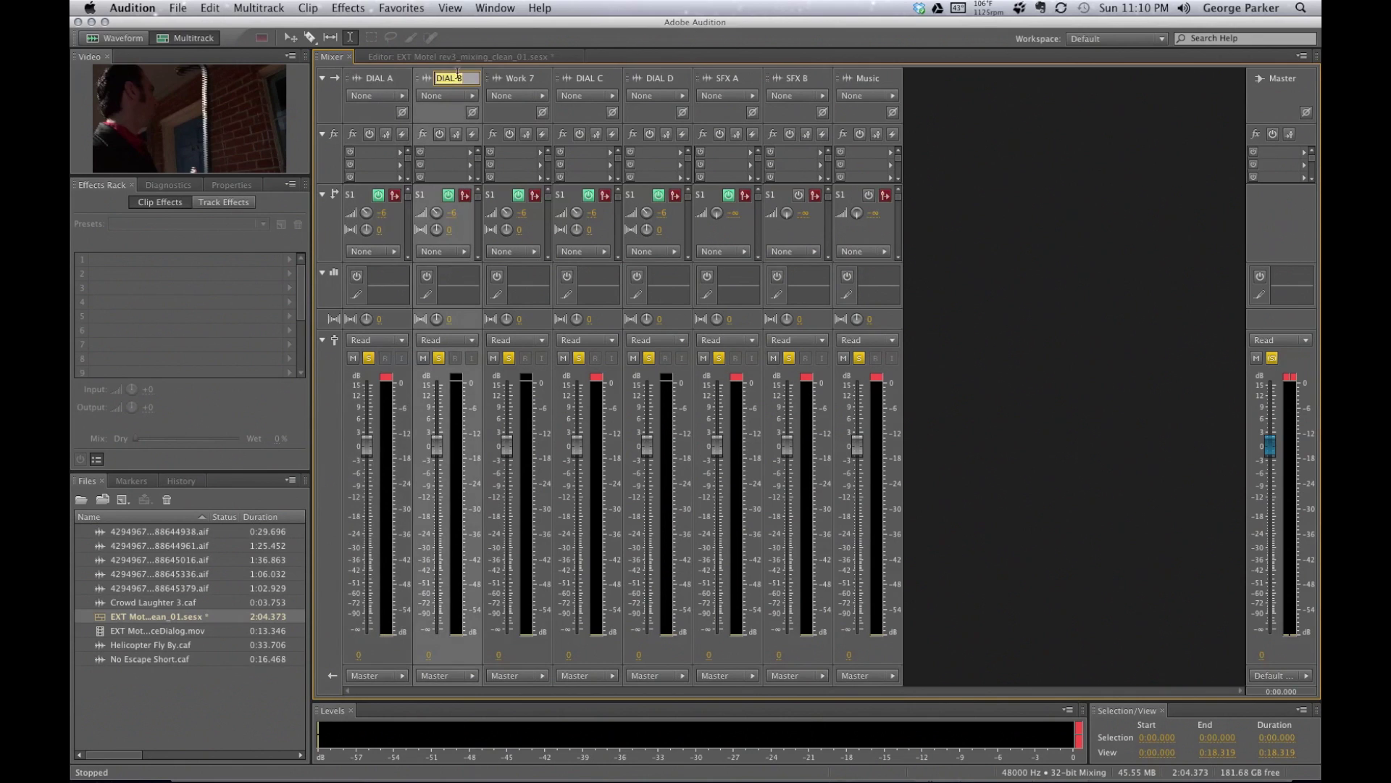
pyautogui.click(520, 78)
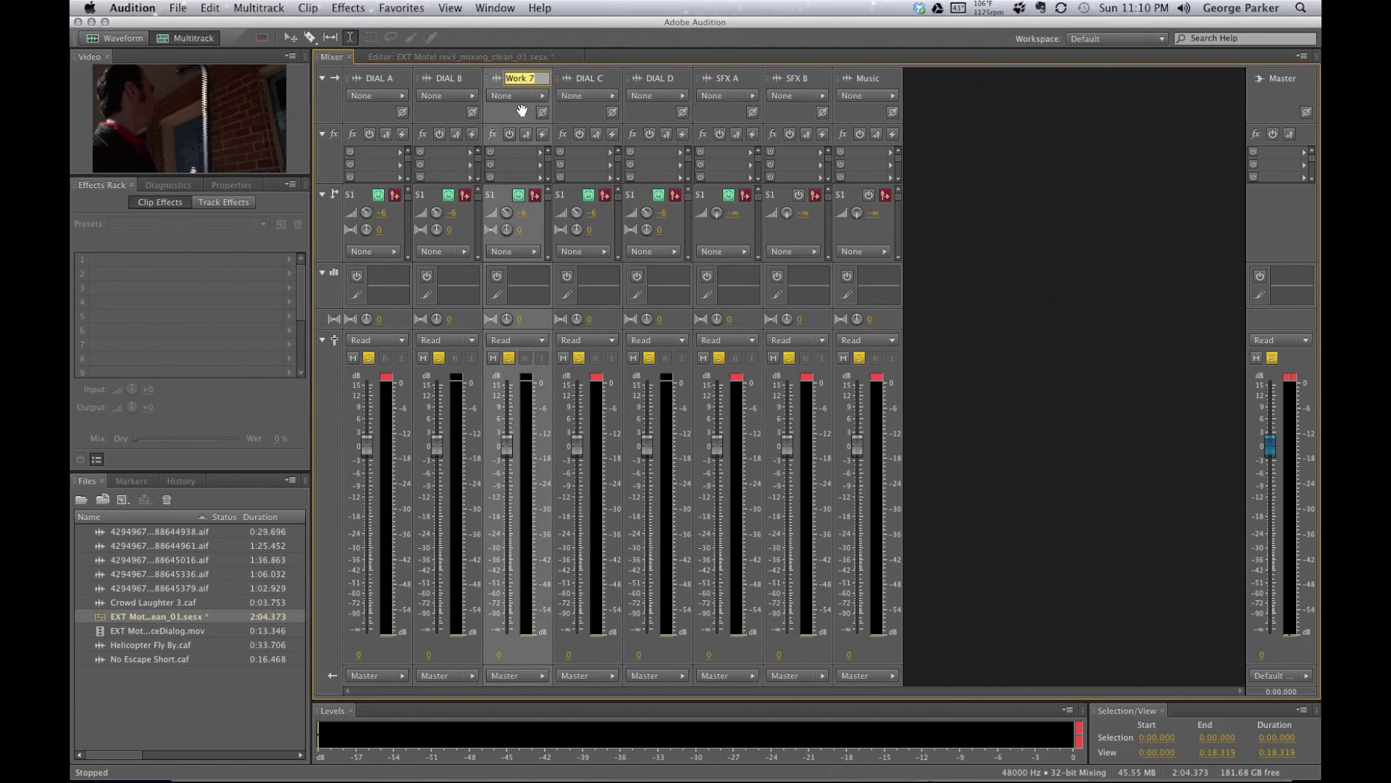
pyautogui.click(498, 110)
pyautogui.click(406, 59)
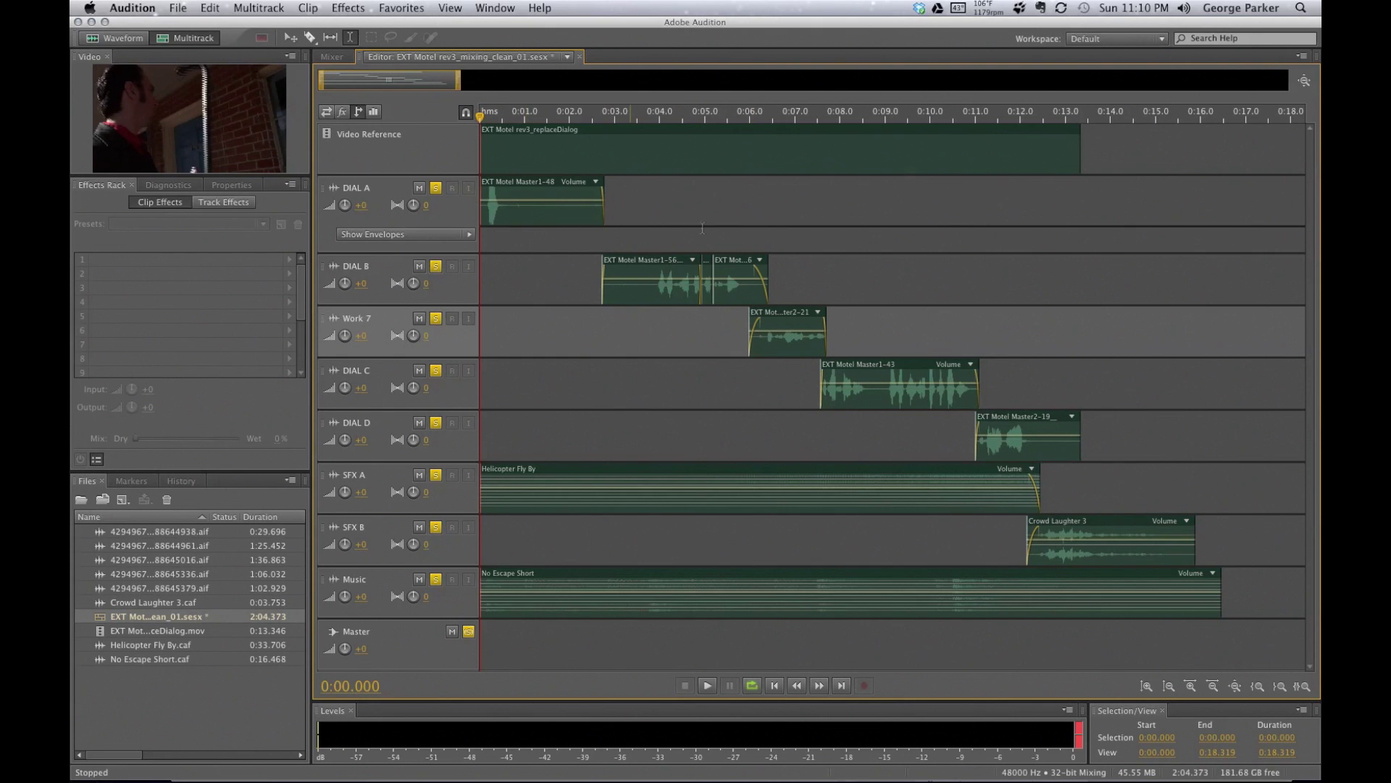
pyautogui.click(332, 56)
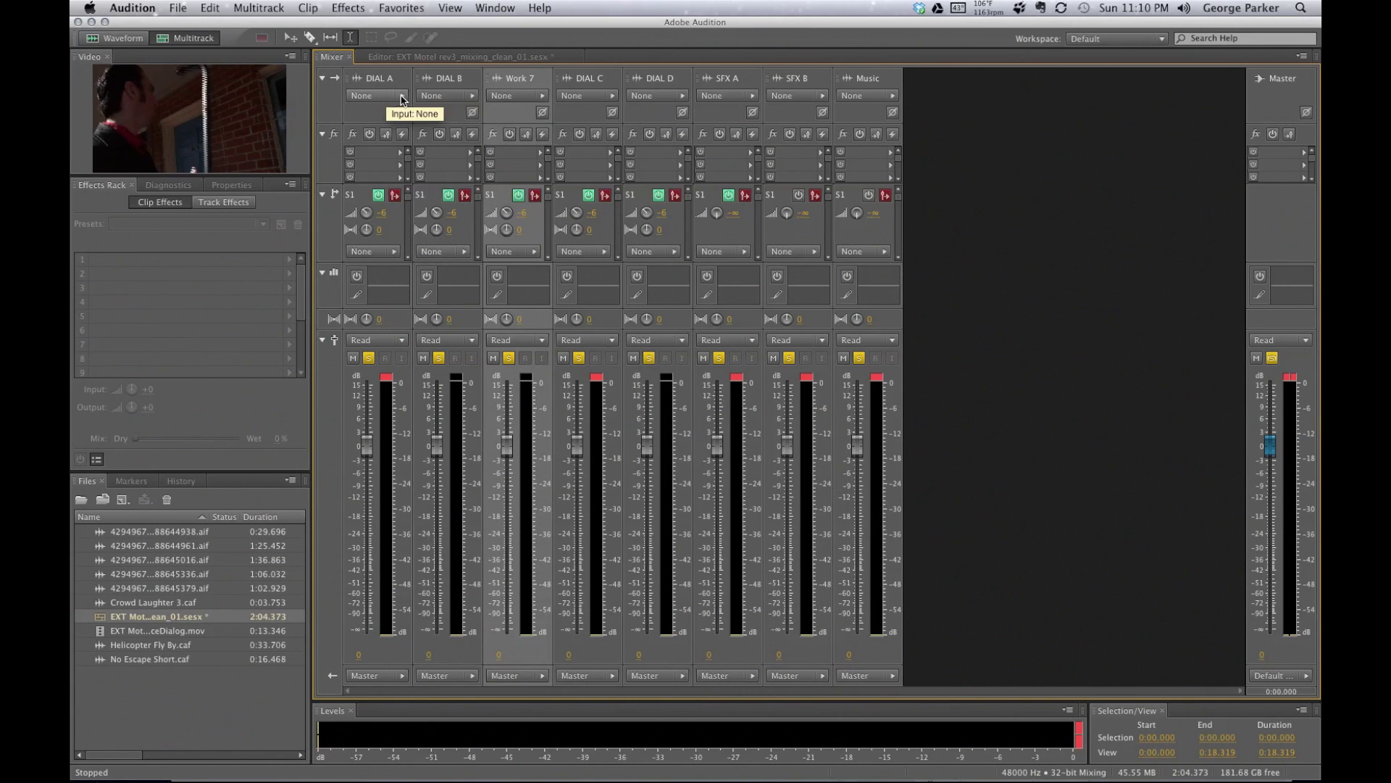
# - Examine the input source options available for the DIAL A track
pyautogui.click(402, 98)
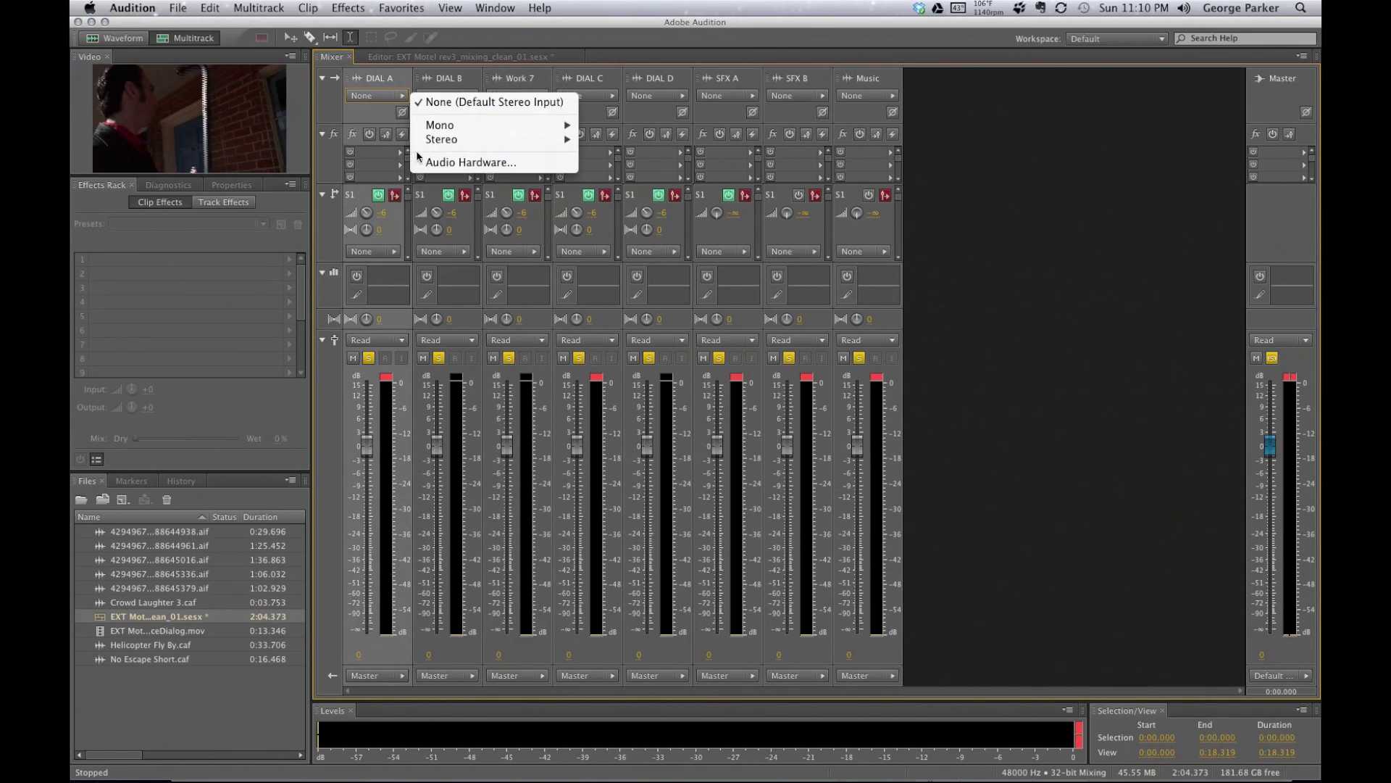
pyautogui.click(363, 117)
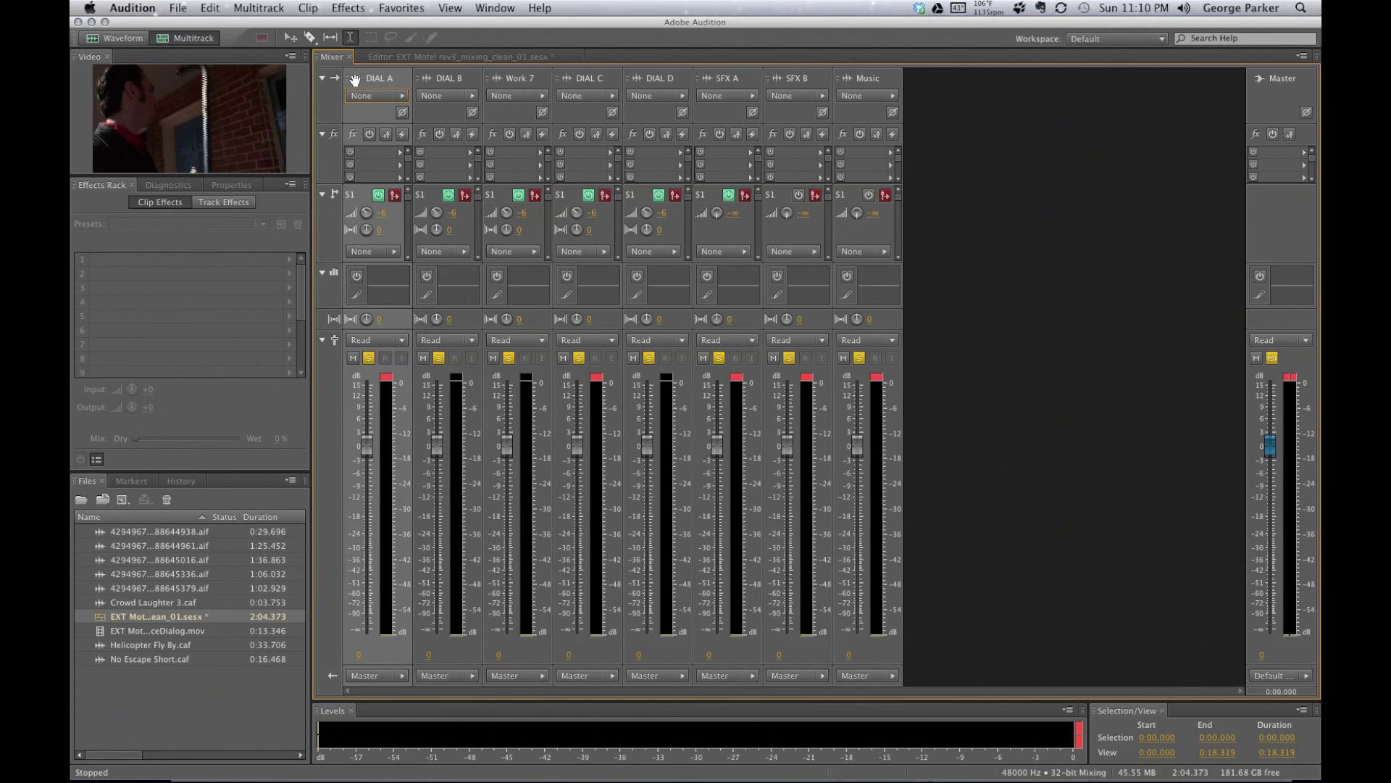
pyautogui.click(355, 80)
pyautogui.click(465, 85)
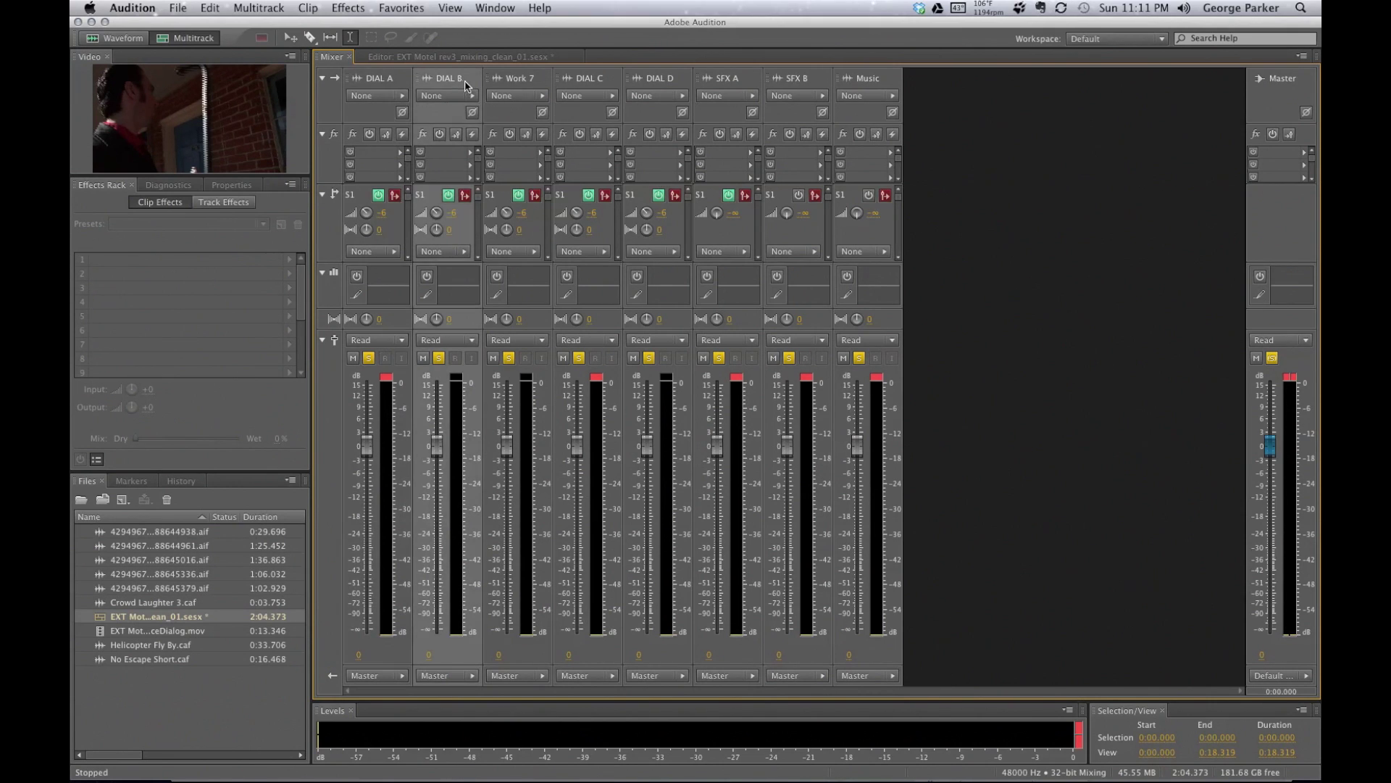
pyautogui.doubleClick(526, 78)
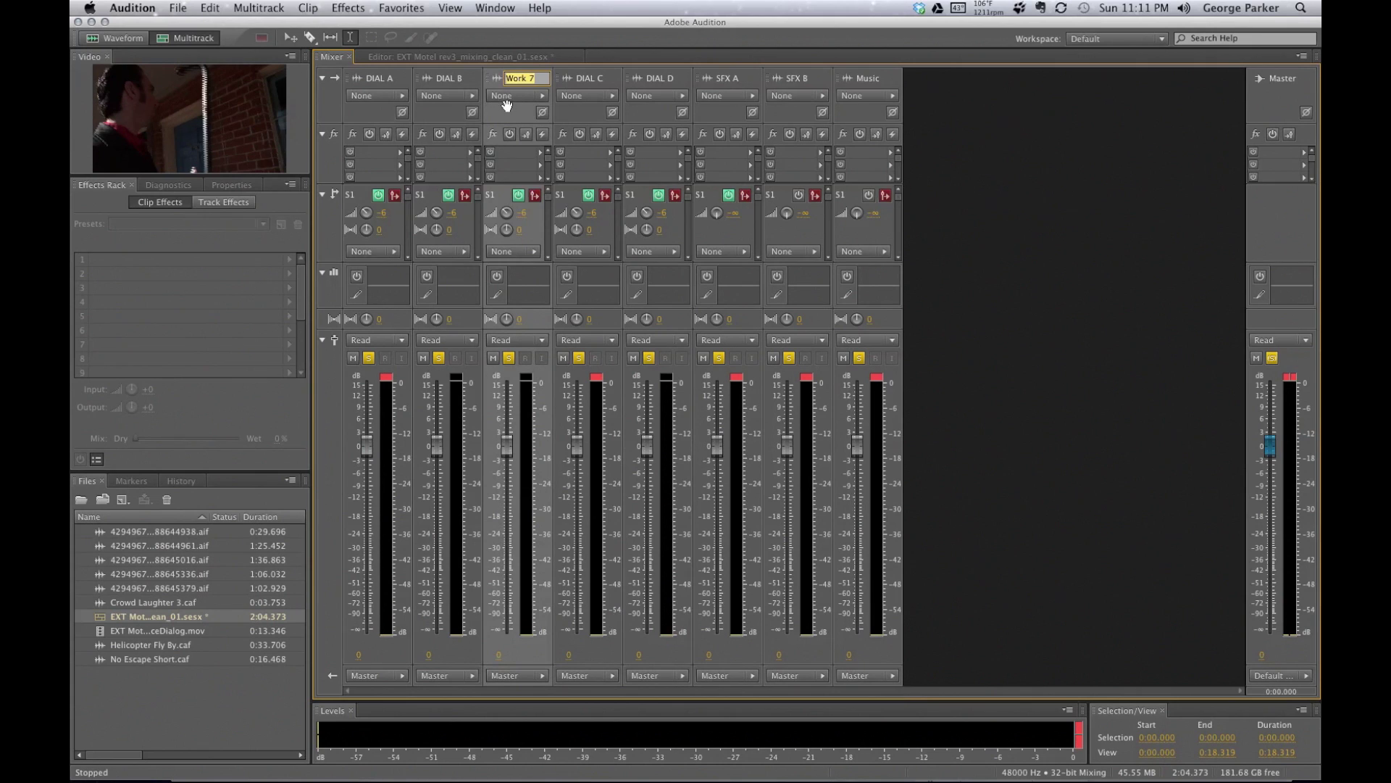
pyautogui.press('Return')
pyautogui.click(397, 321)
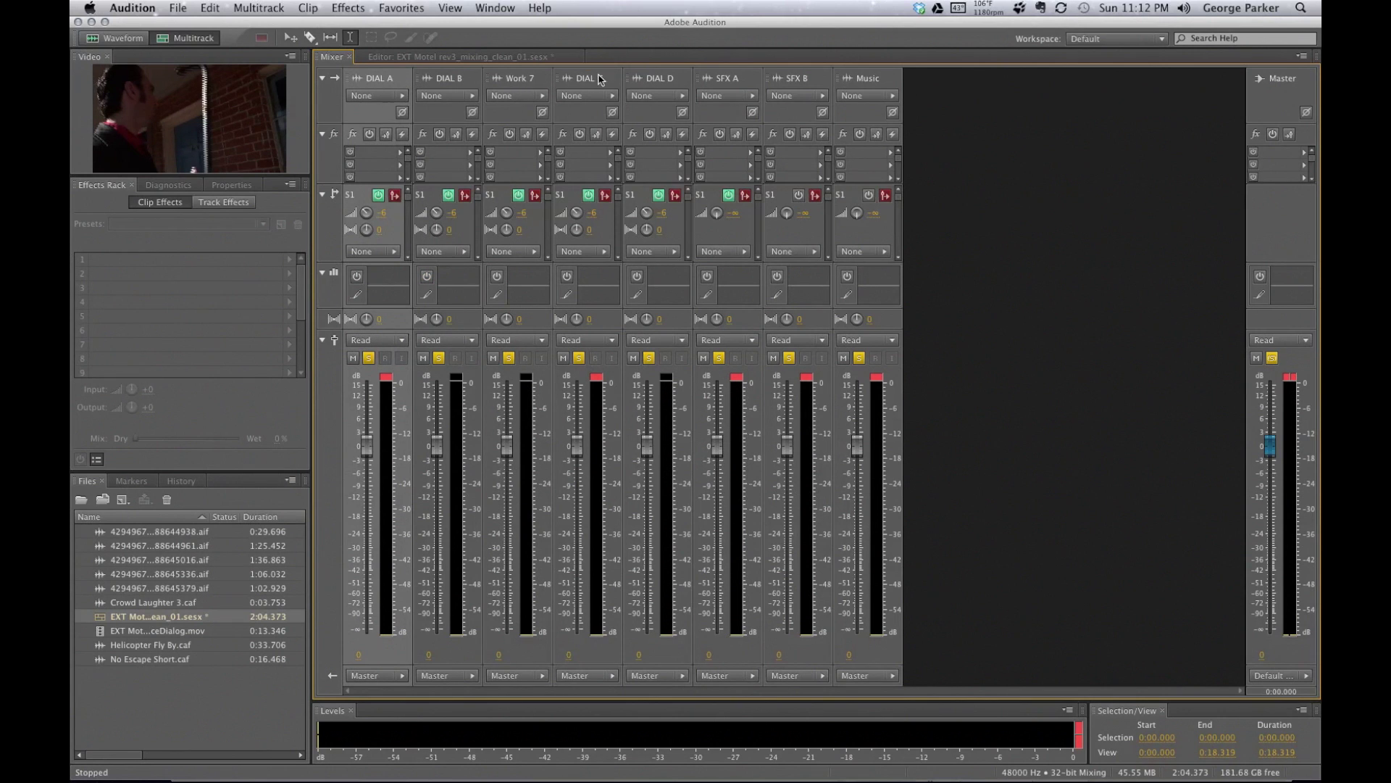
pyautogui.click(650, 76)
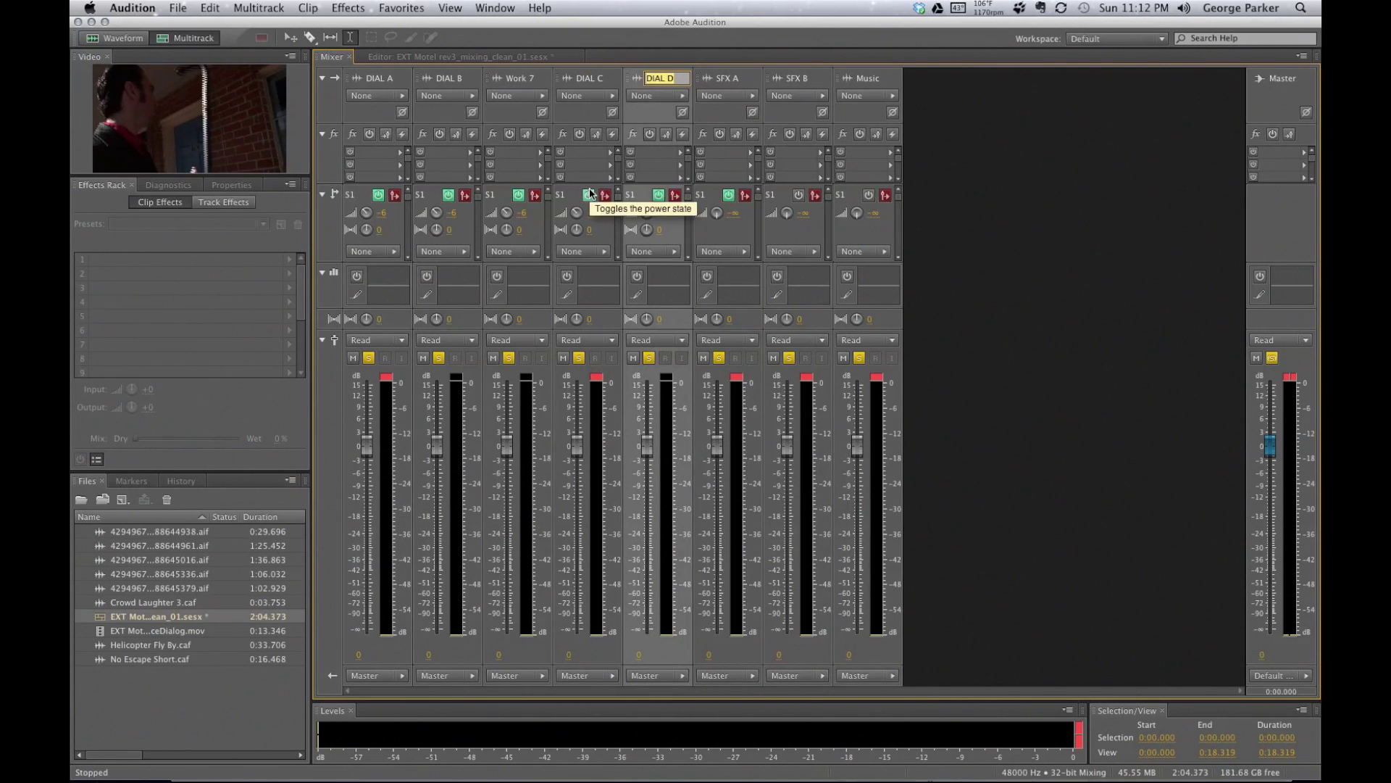
pyautogui.click(647, 113)
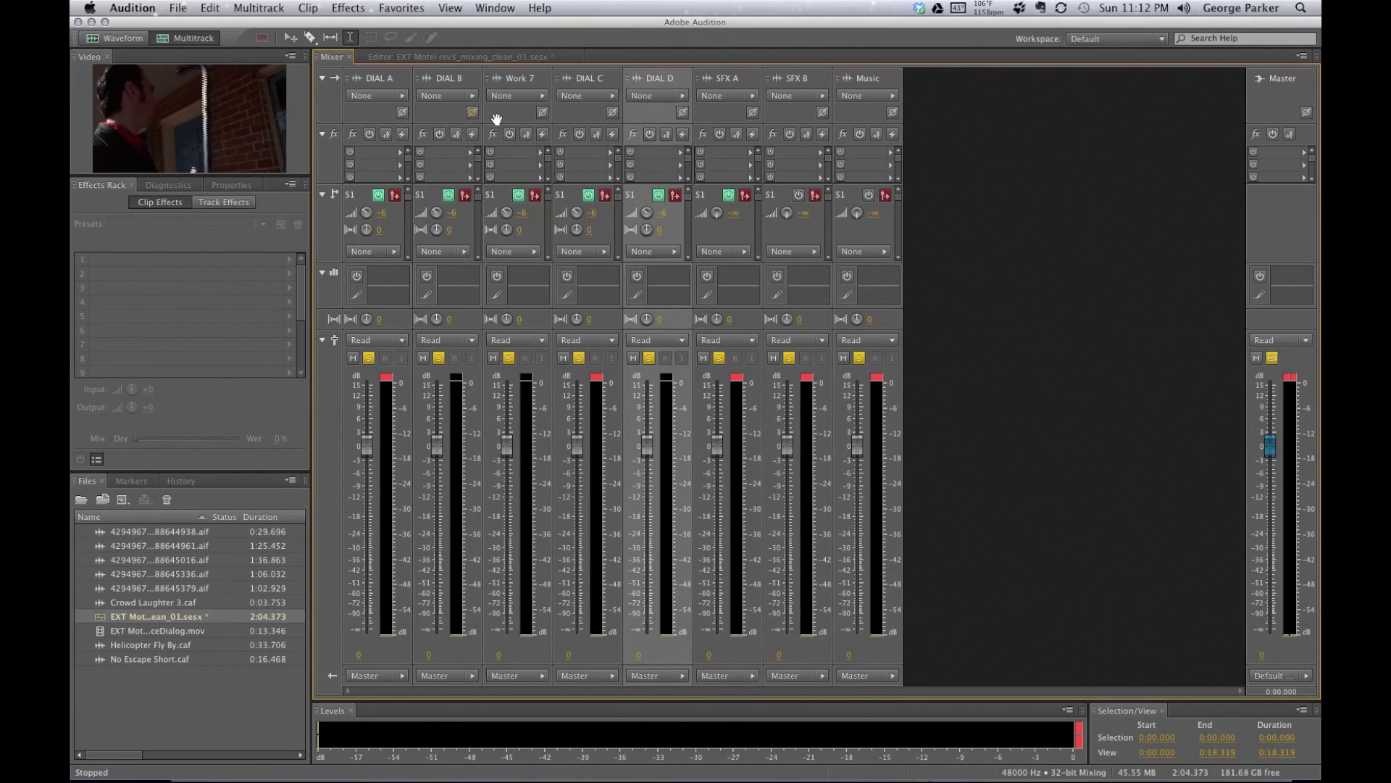
# - Add the Reverb effect to the first effect slot of DIAL A, then close its settings
pyautogui.click(400, 156)
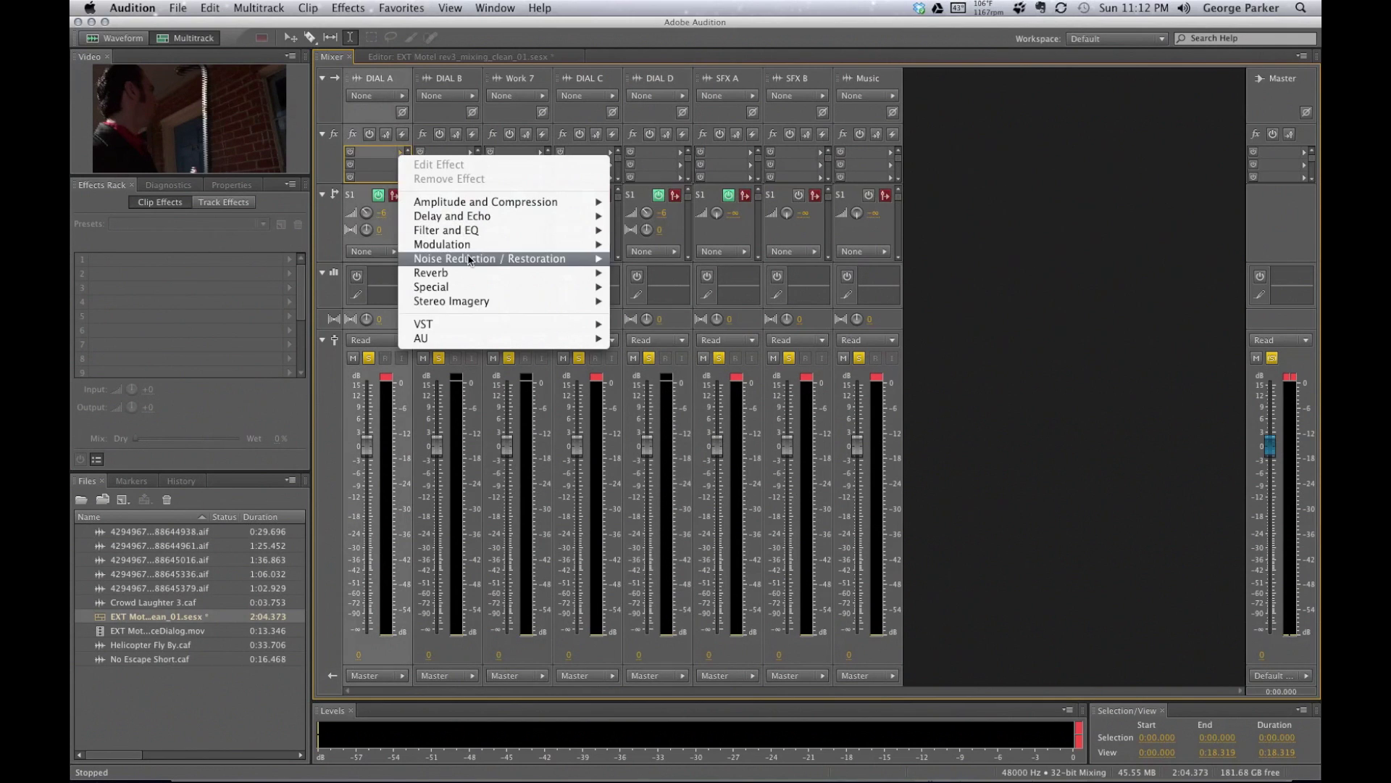
pyautogui.moveTo(528, 273)
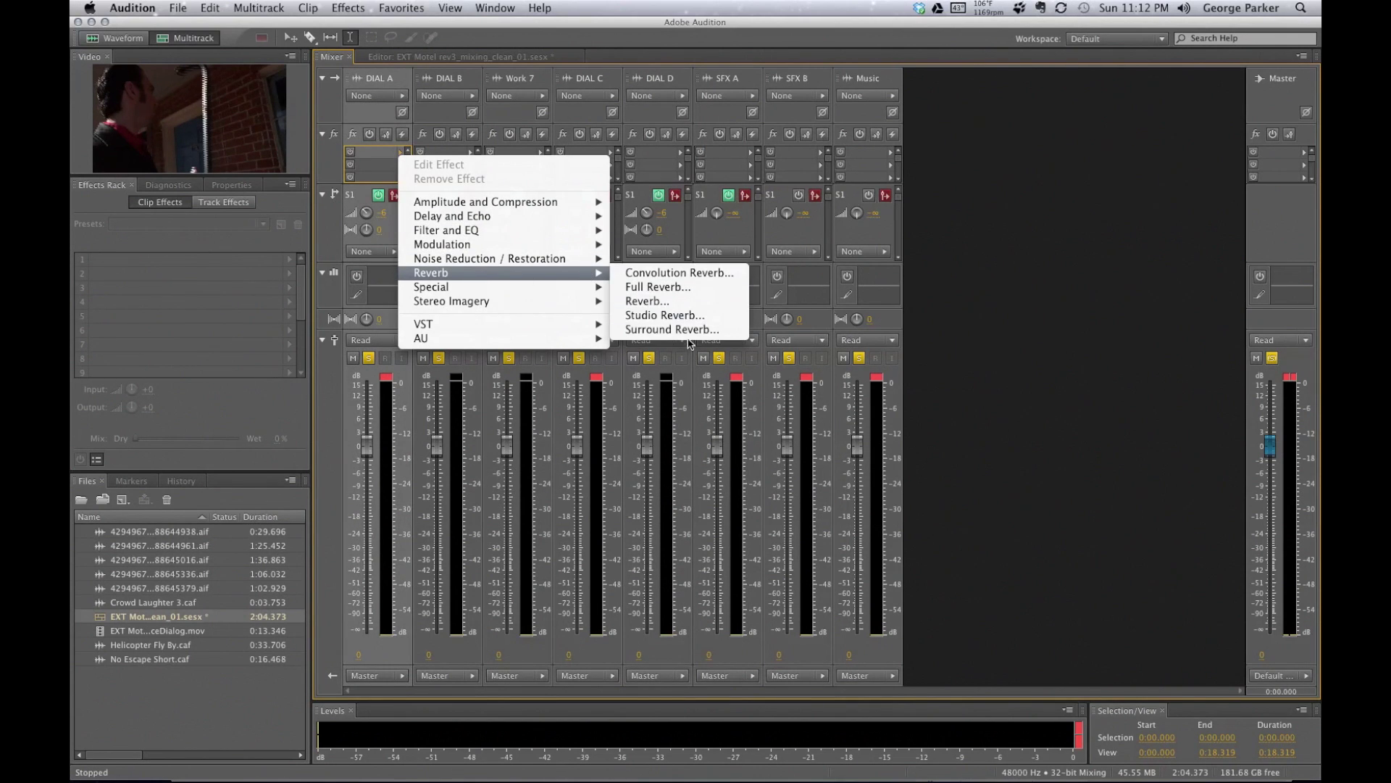
pyautogui.click(665, 301)
pyautogui.click(835, 453)
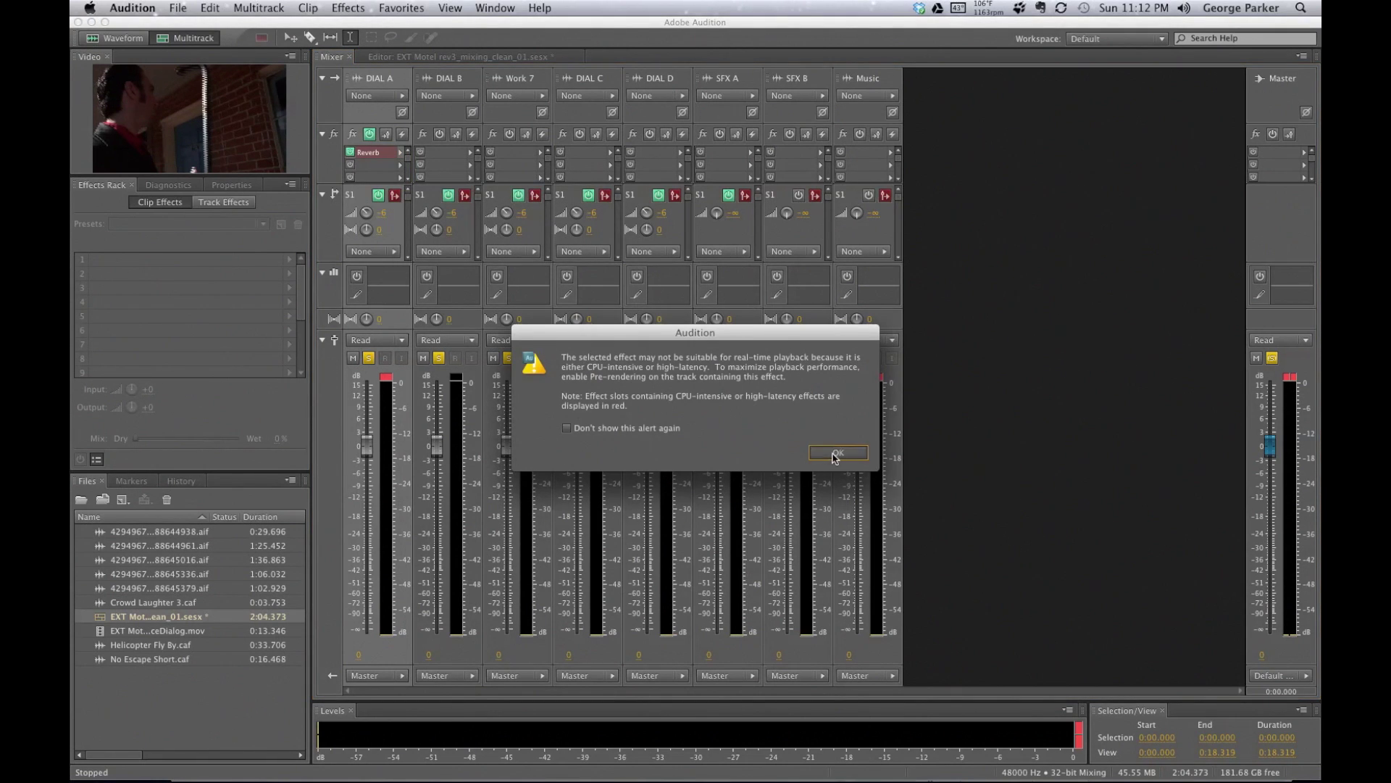
pyautogui.moveTo(636, 246); pyautogui.dragTo(840, 184)
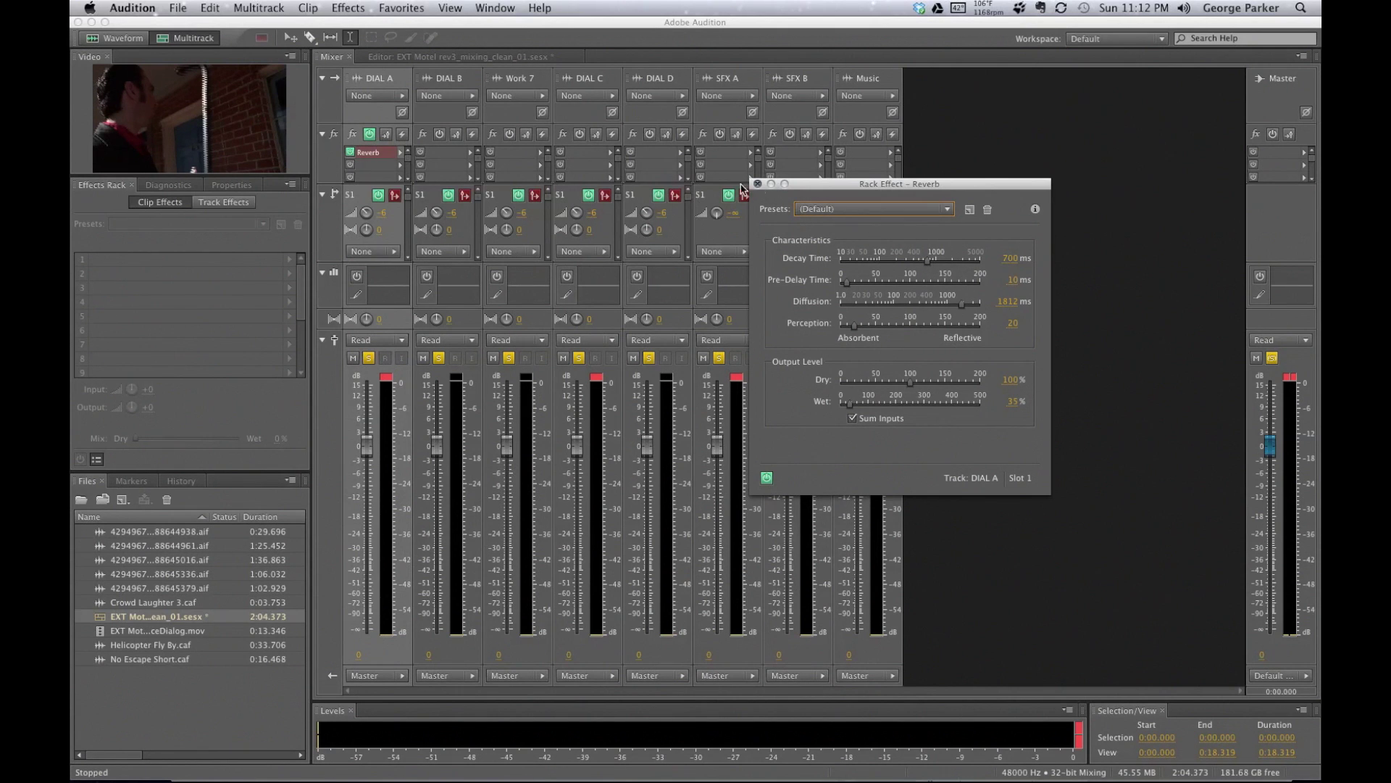
pyautogui.click(758, 184)
# - Remove the Reverb effect from the DIAL A track's effect slot
pyautogui.click(464, 162)
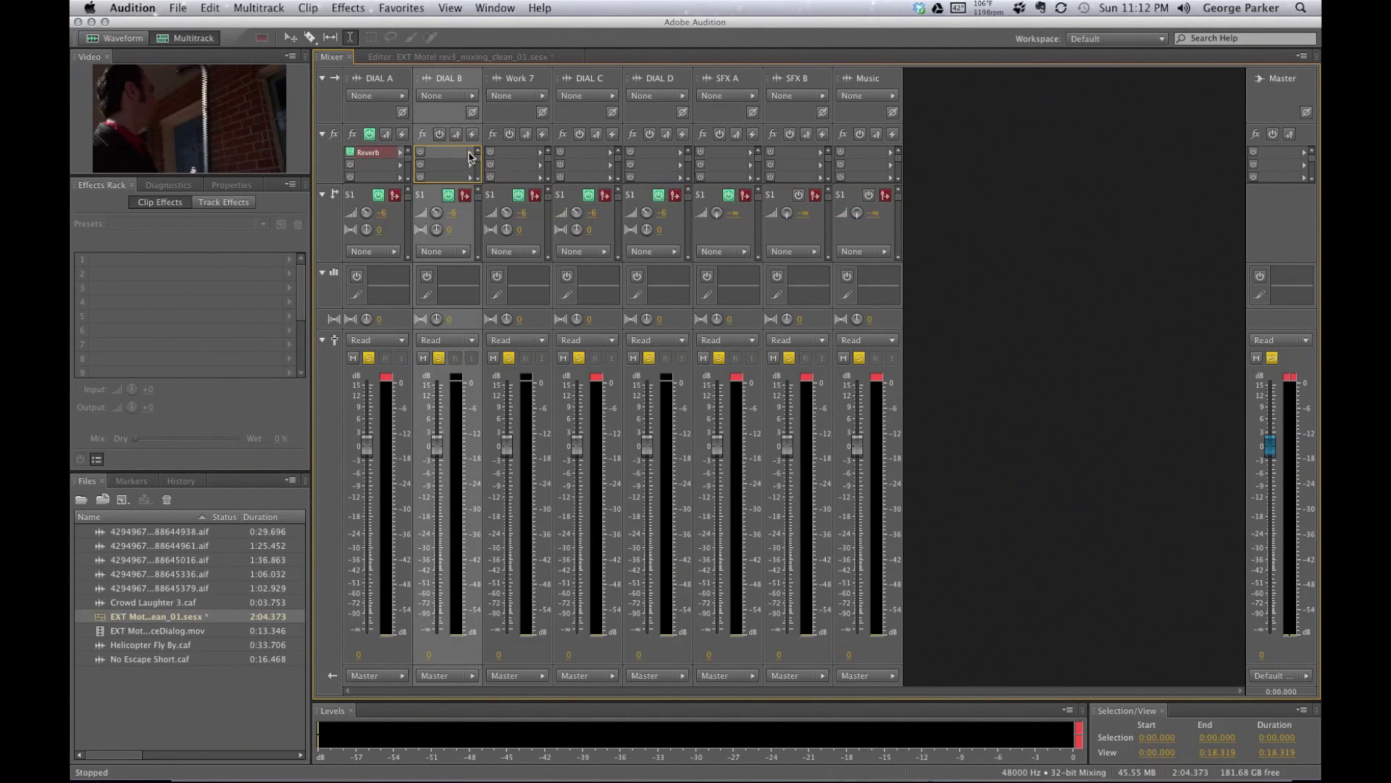
pyautogui.click(470, 158)
pyautogui.click(361, 176)
pyautogui.click(382, 159)
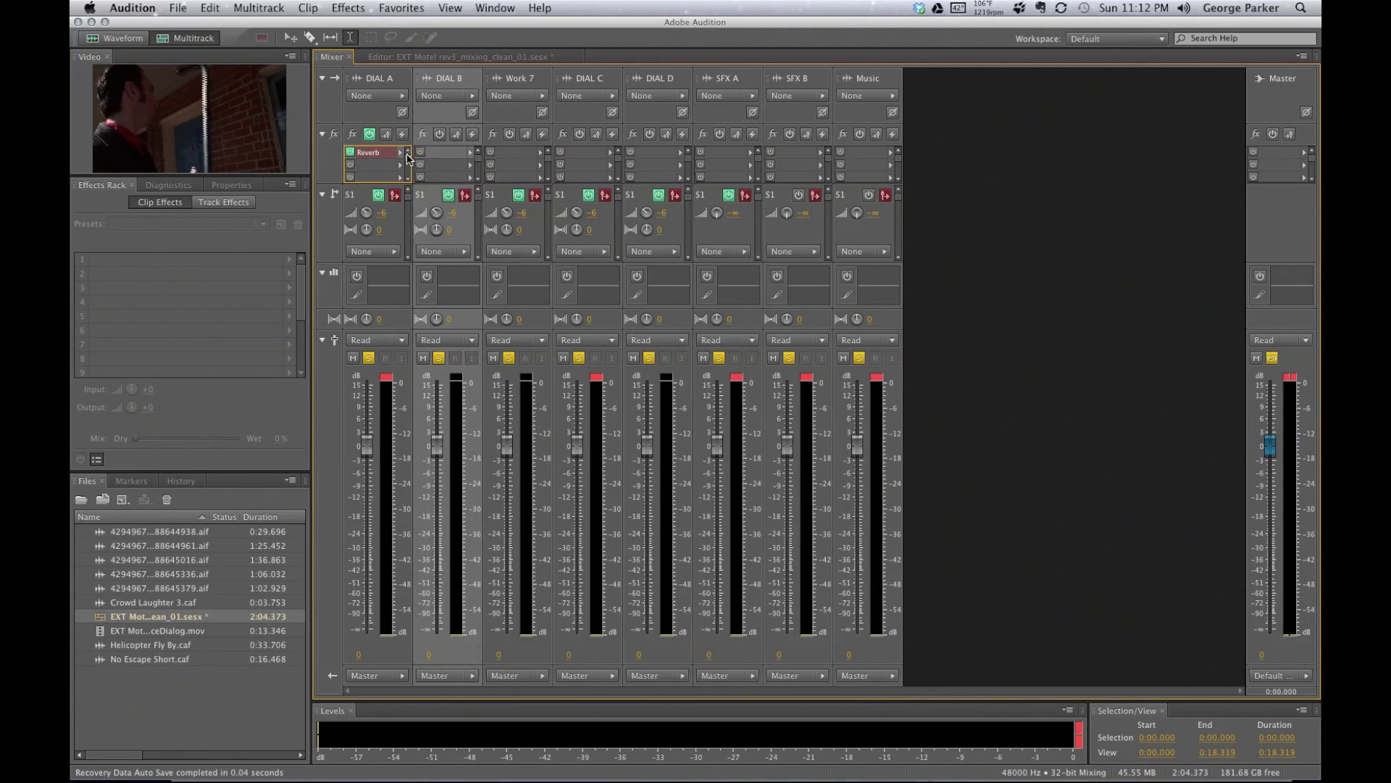
pyautogui.click(401, 152)
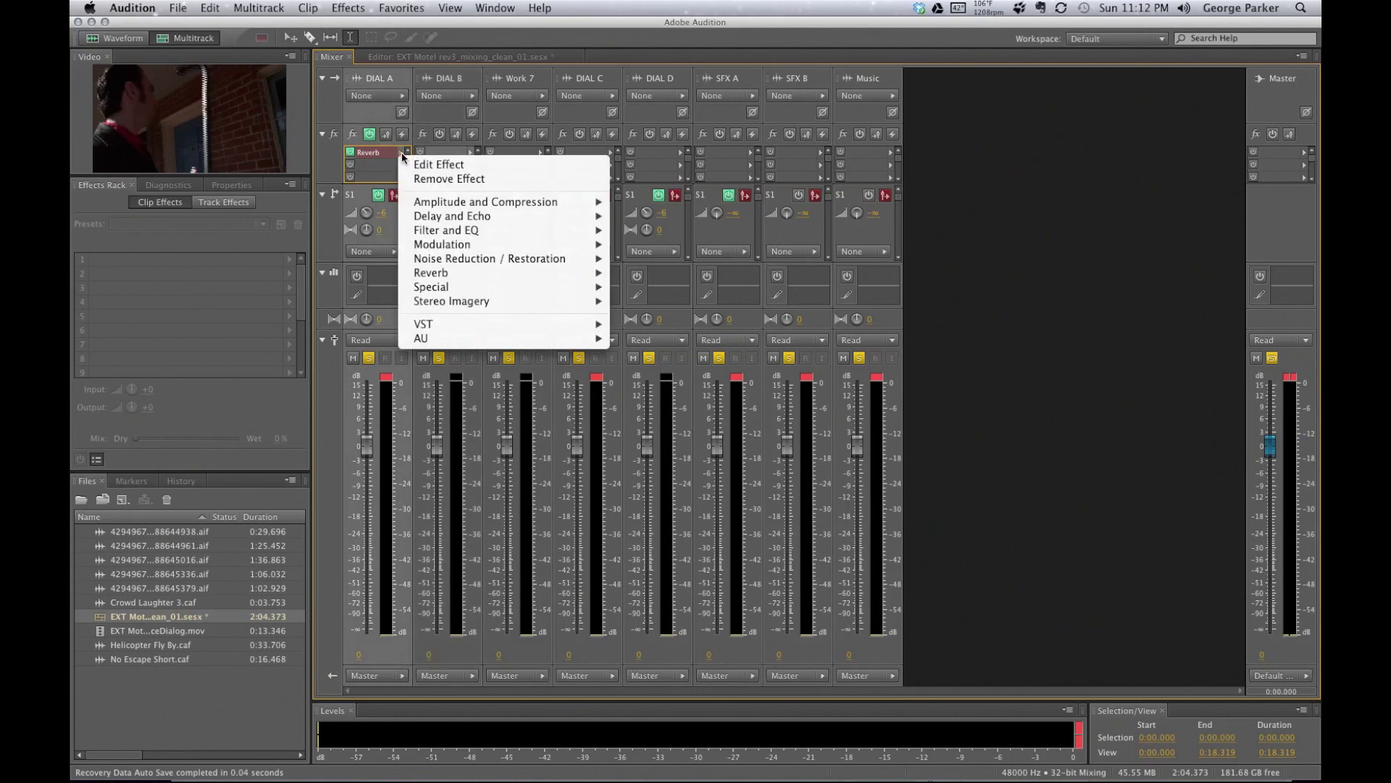
pyautogui.click(451, 183)
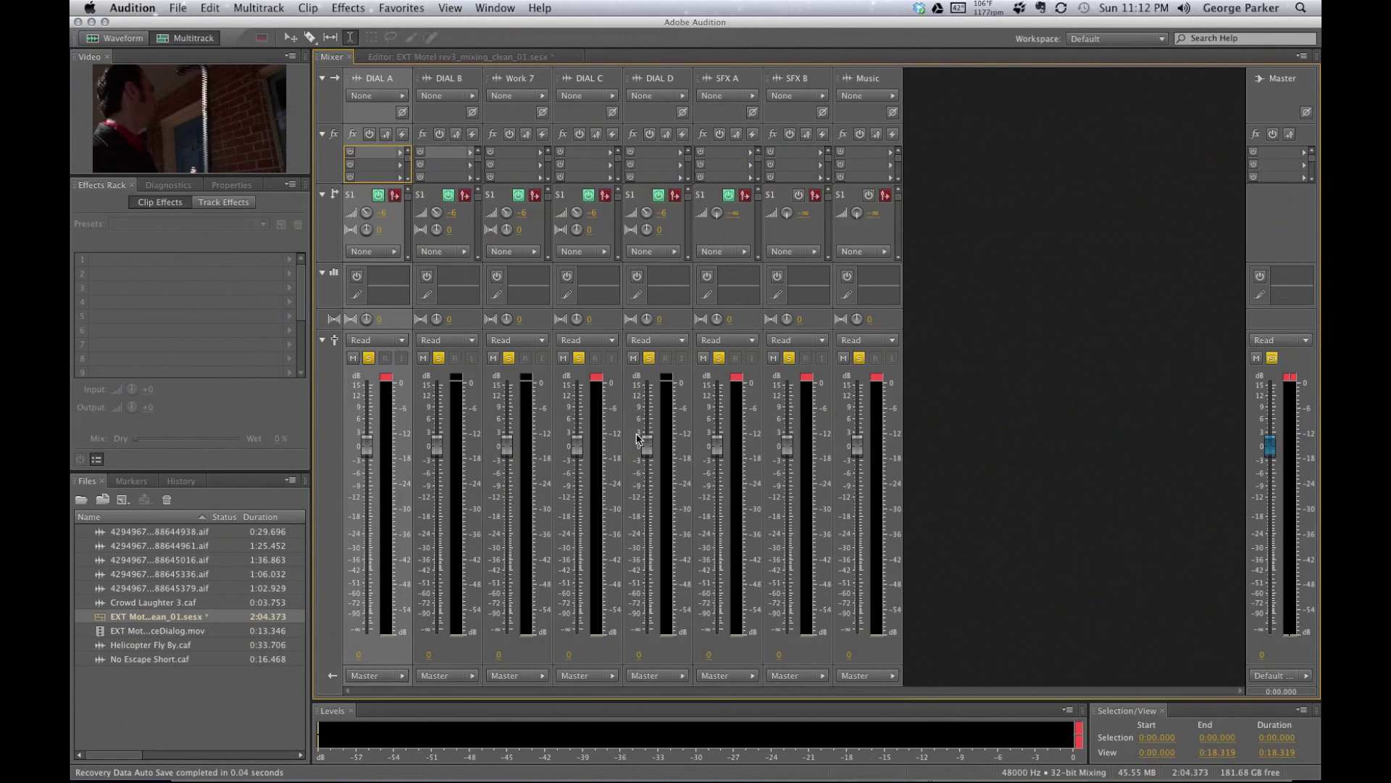
pyautogui.click(656, 79)
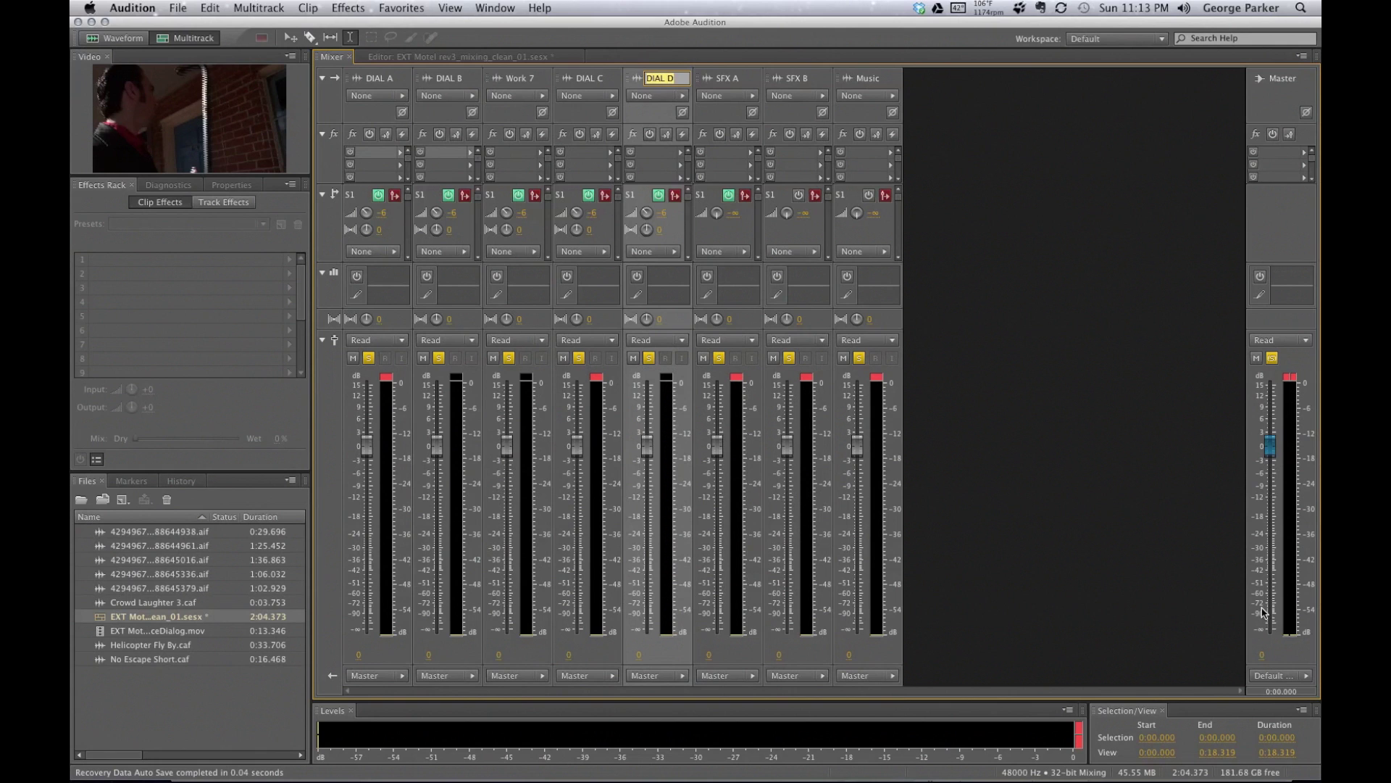
pyautogui.click(408, 114)
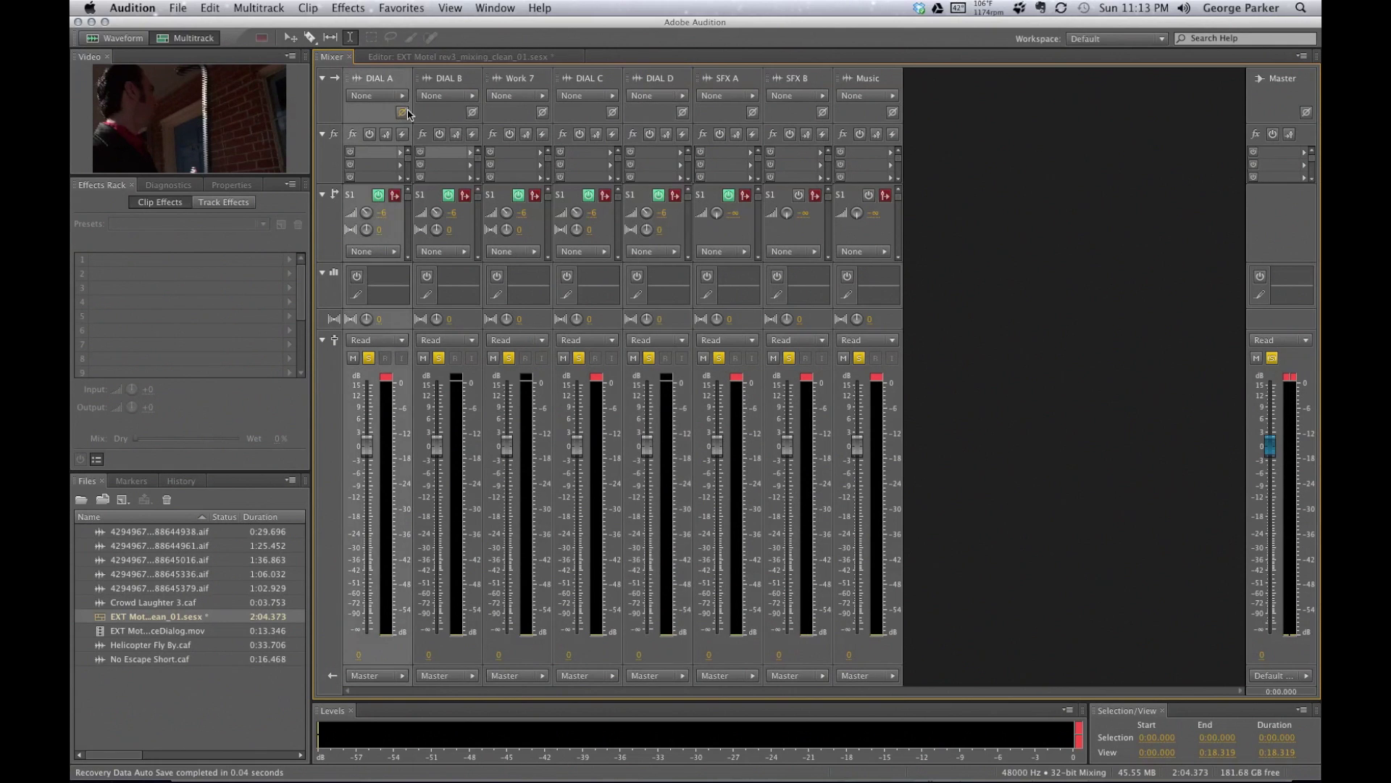
pyautogui.click(438, 112)
pyautogui.click(508, 116)
pyautogui.click(589, 115)
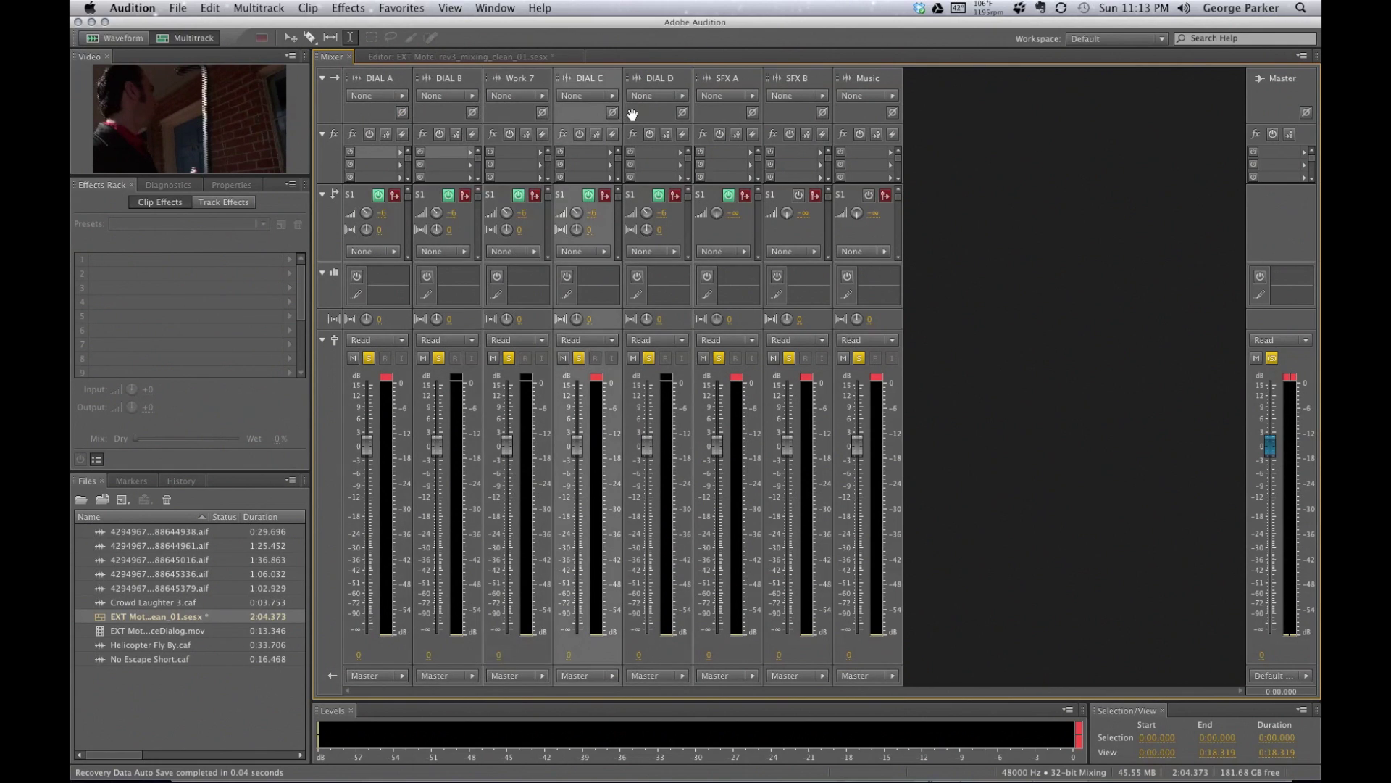
pyautogui.click(632, 114)
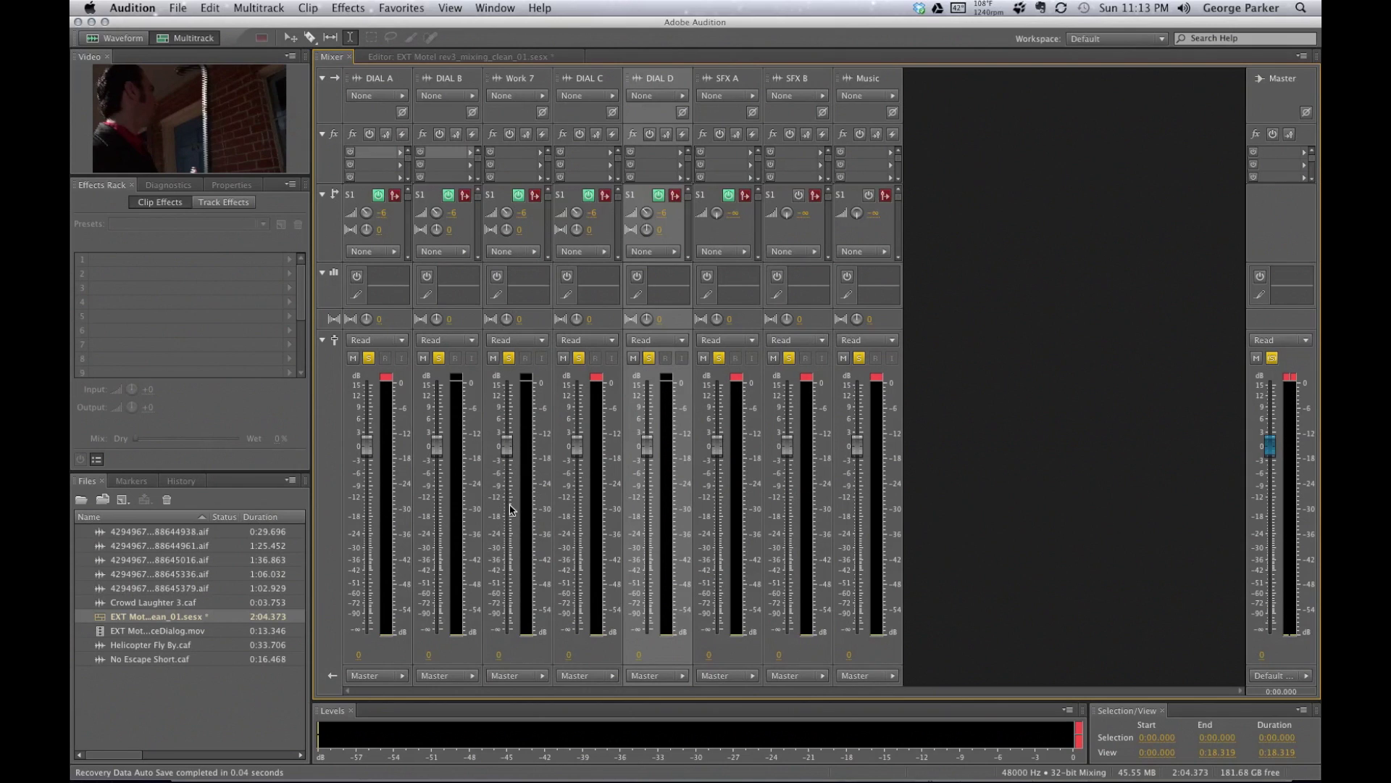
pyautogui.click(381, 656)
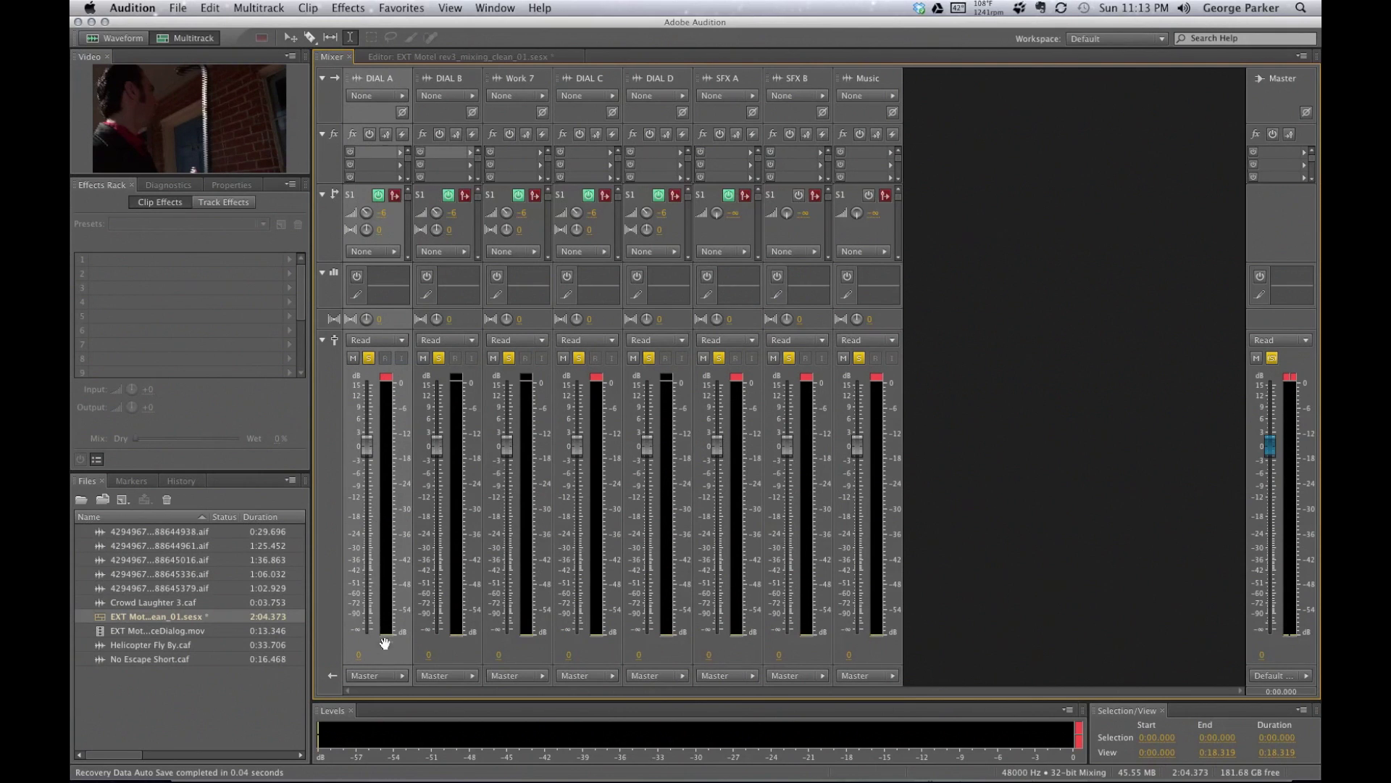
pyautogui.click(402, 677)
pyautogui.moveTo(438, 690)
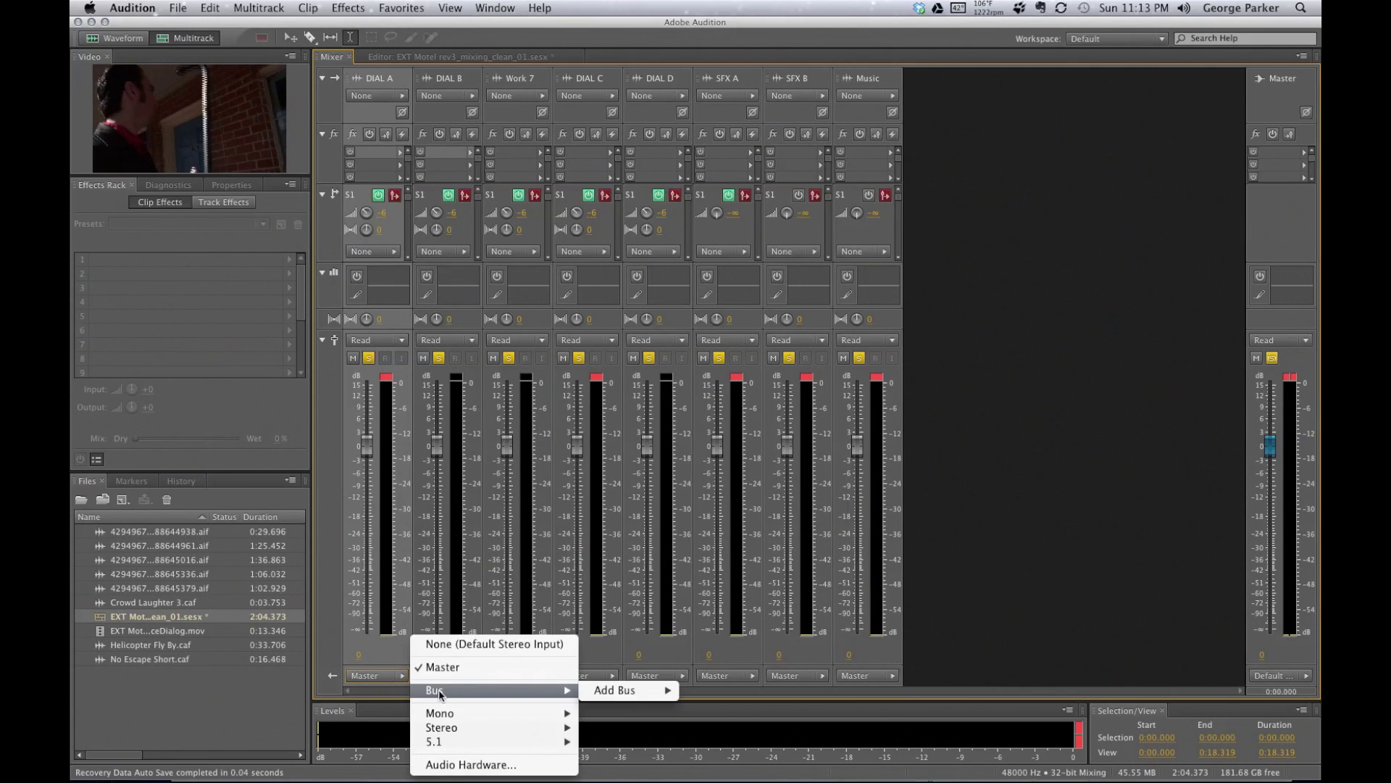
pyautogui.moveTo(624, 697)
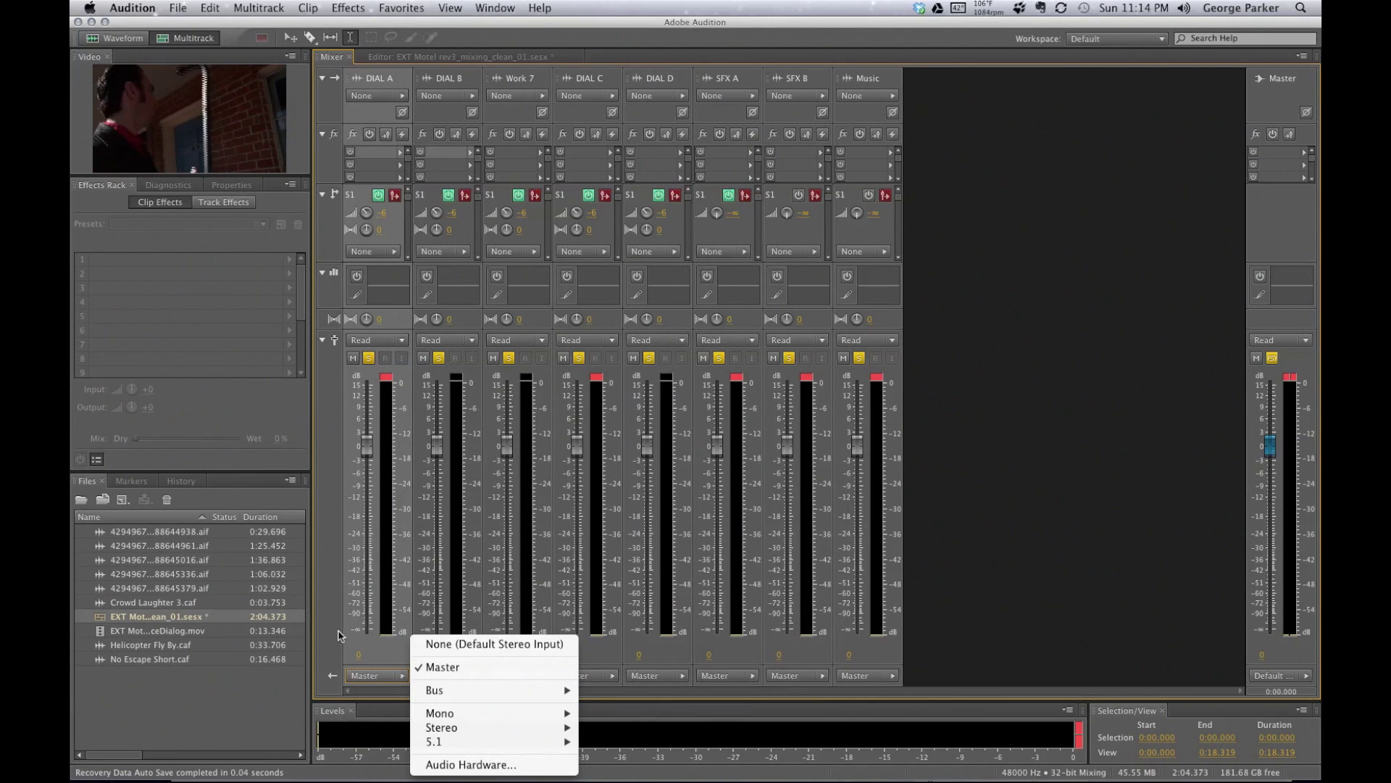
pyautogui.click(369, 644)
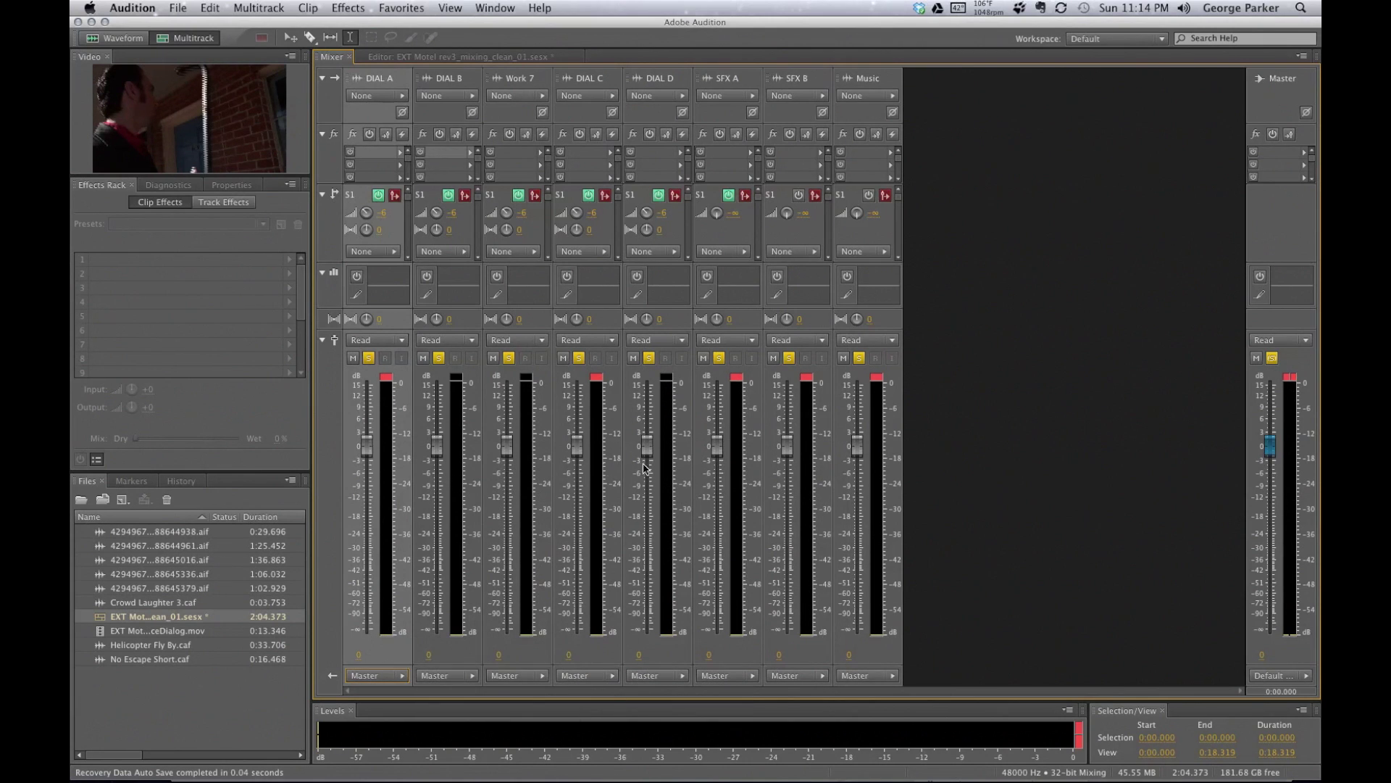
# - Route the output of DIAL A to a new mono bus and move the bus strip after the Music track
pyautogui.click(401, 679)
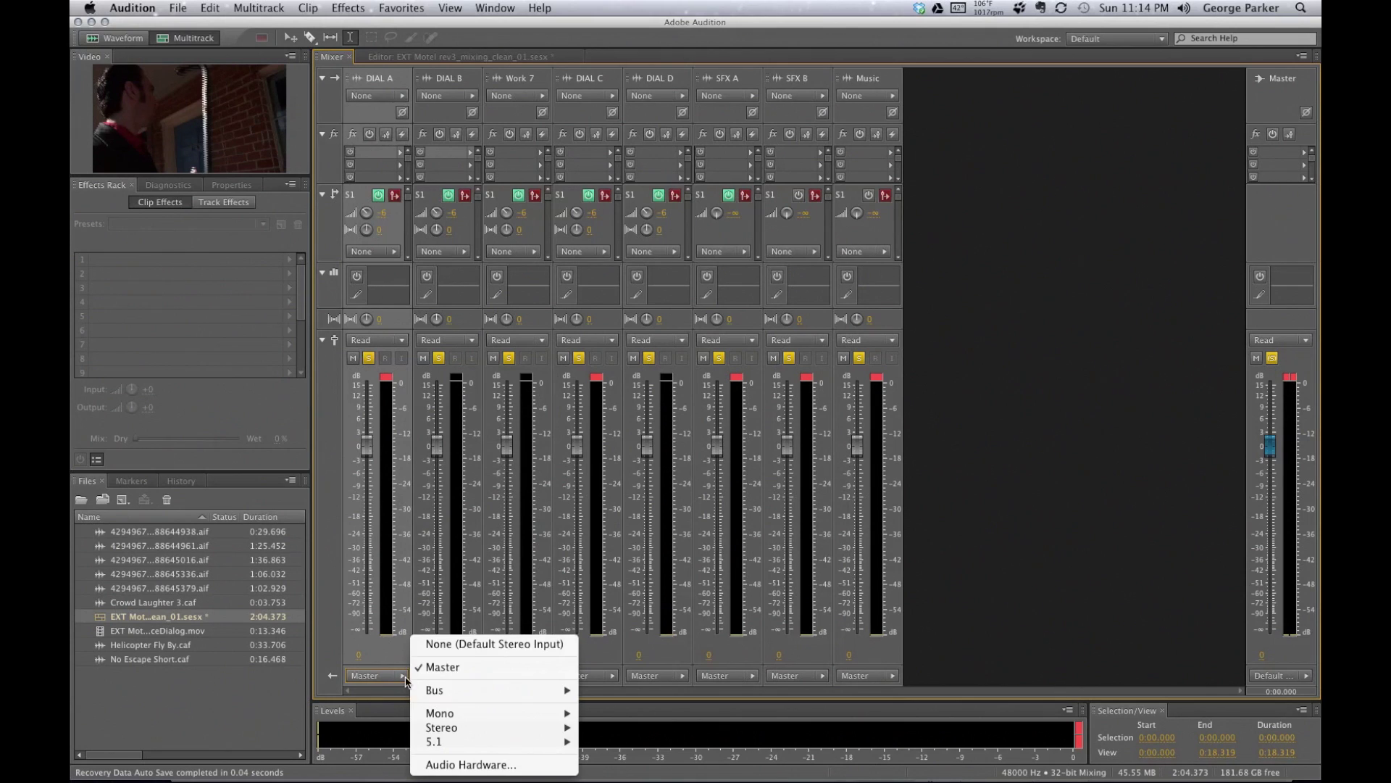
pyautogui.moveTo(464, 691)
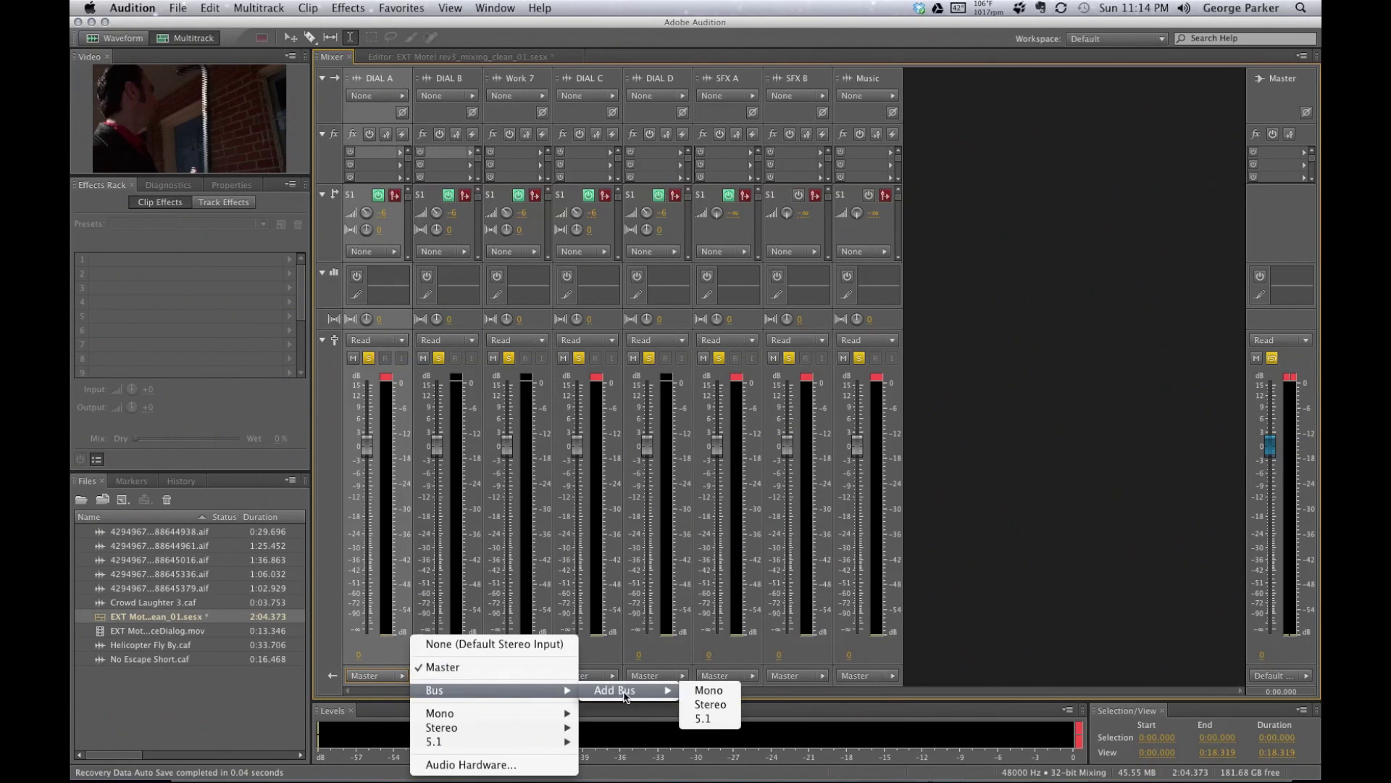
pyautogui.click(709, 693)
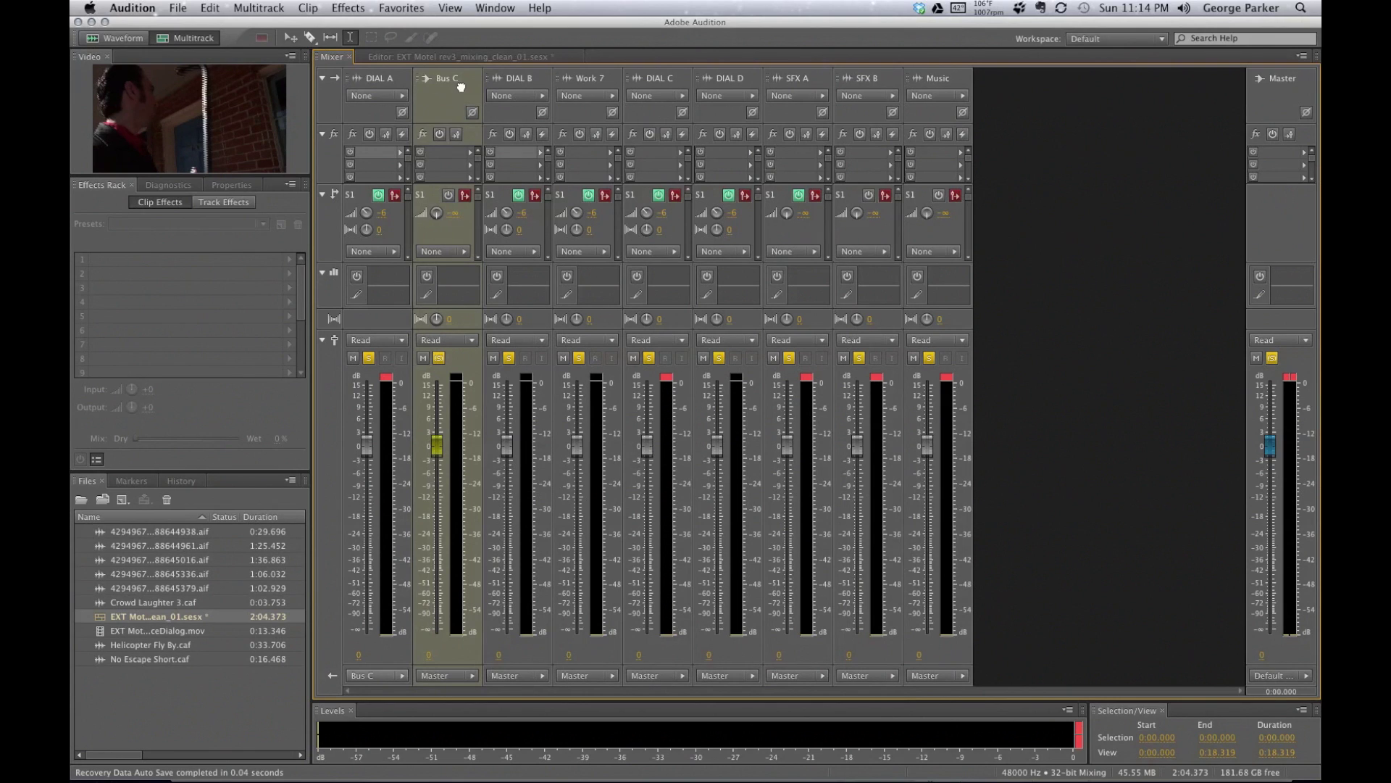
pyautogui.moveTo(569, 82)
pyautogui.mouseDown()
pyautogui.moveTo(950, 86)
pyautogui.moveTo(963, 110)
pyautogui.mouseUp()
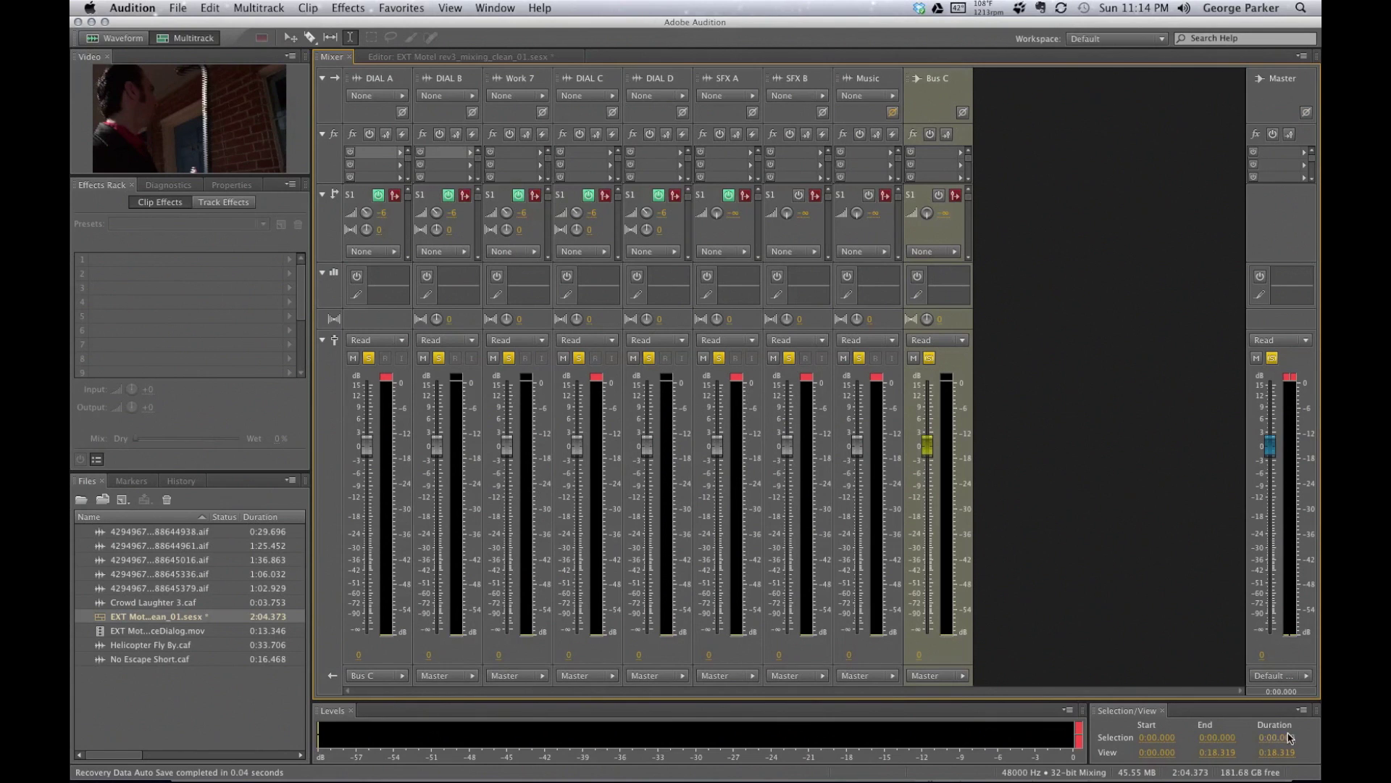
# - Route the output of the DIAL B track to Bus C
pyautogui.click(350, 37)
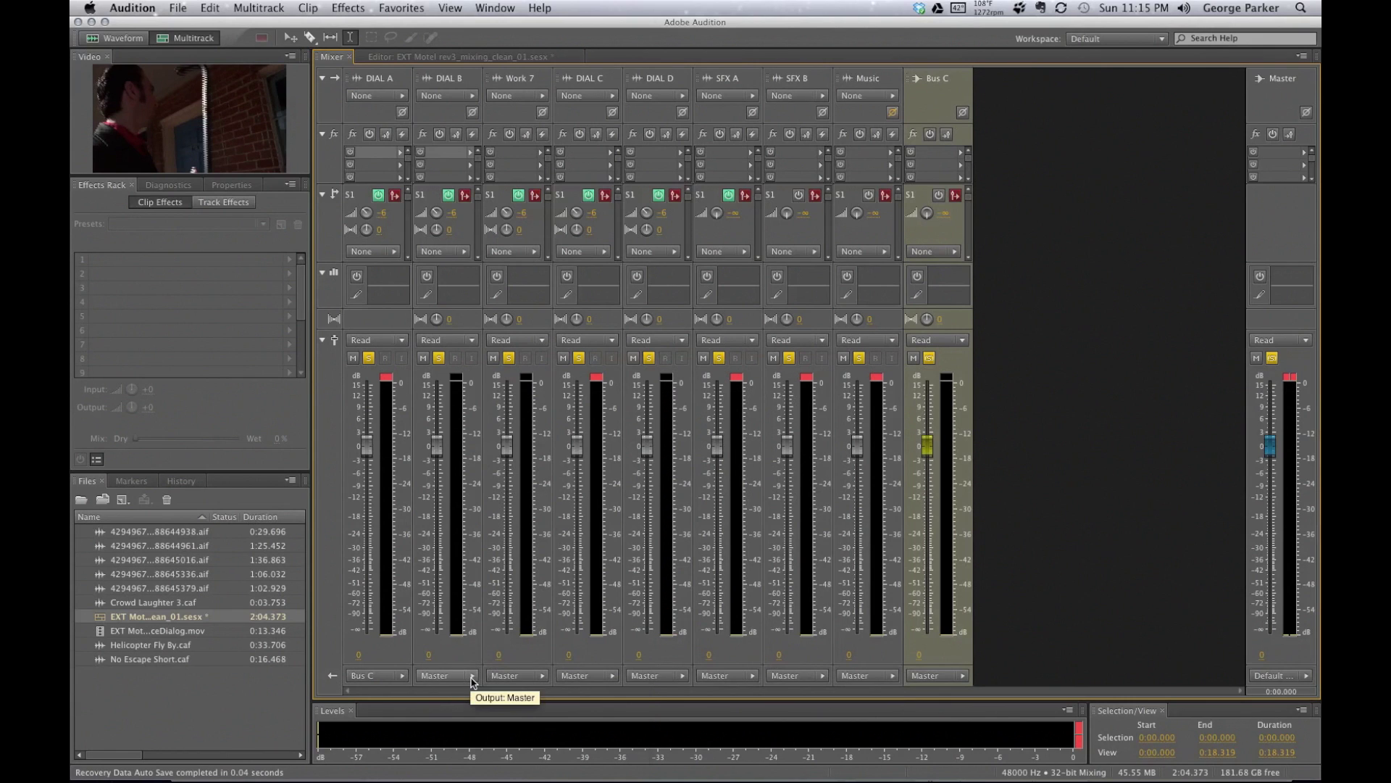
pyautogui.click(472, 677)
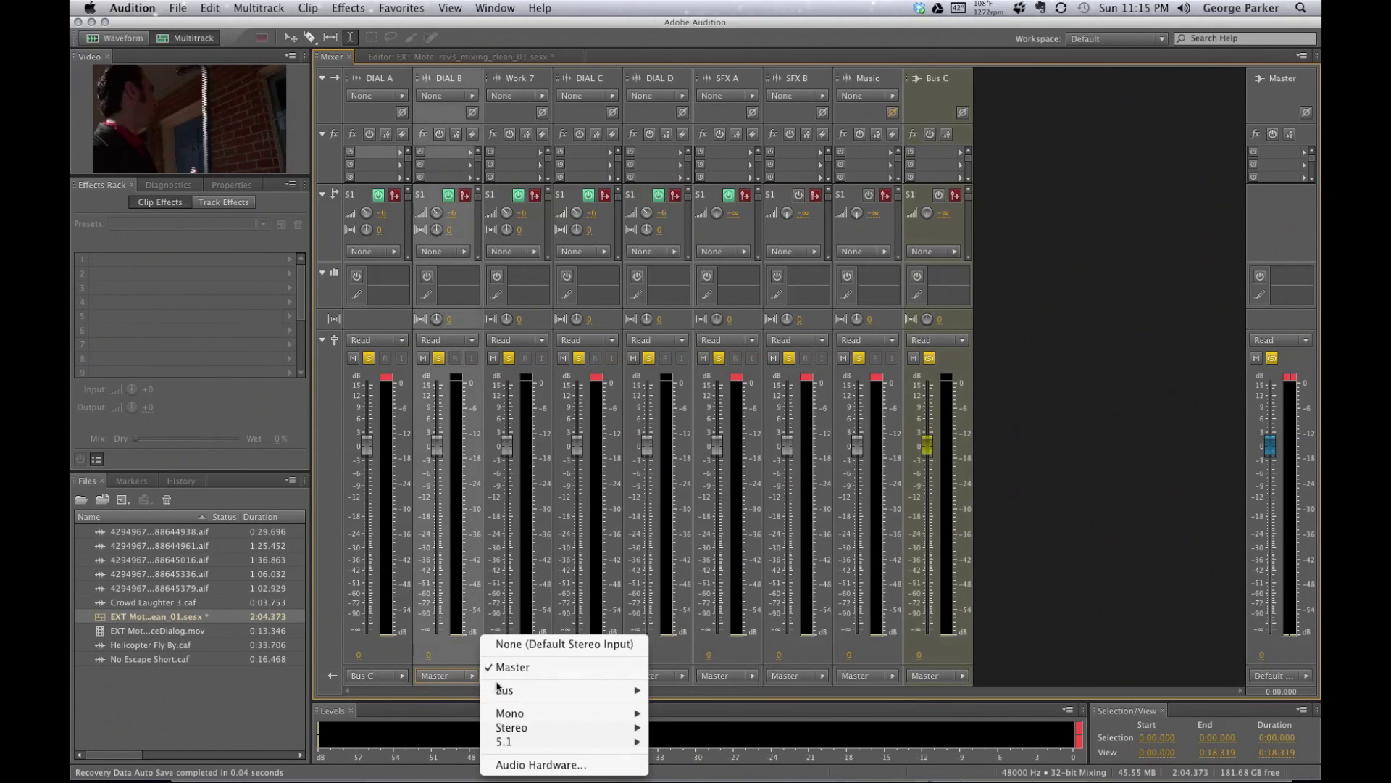
pyautogui.moveTo(511, 690)
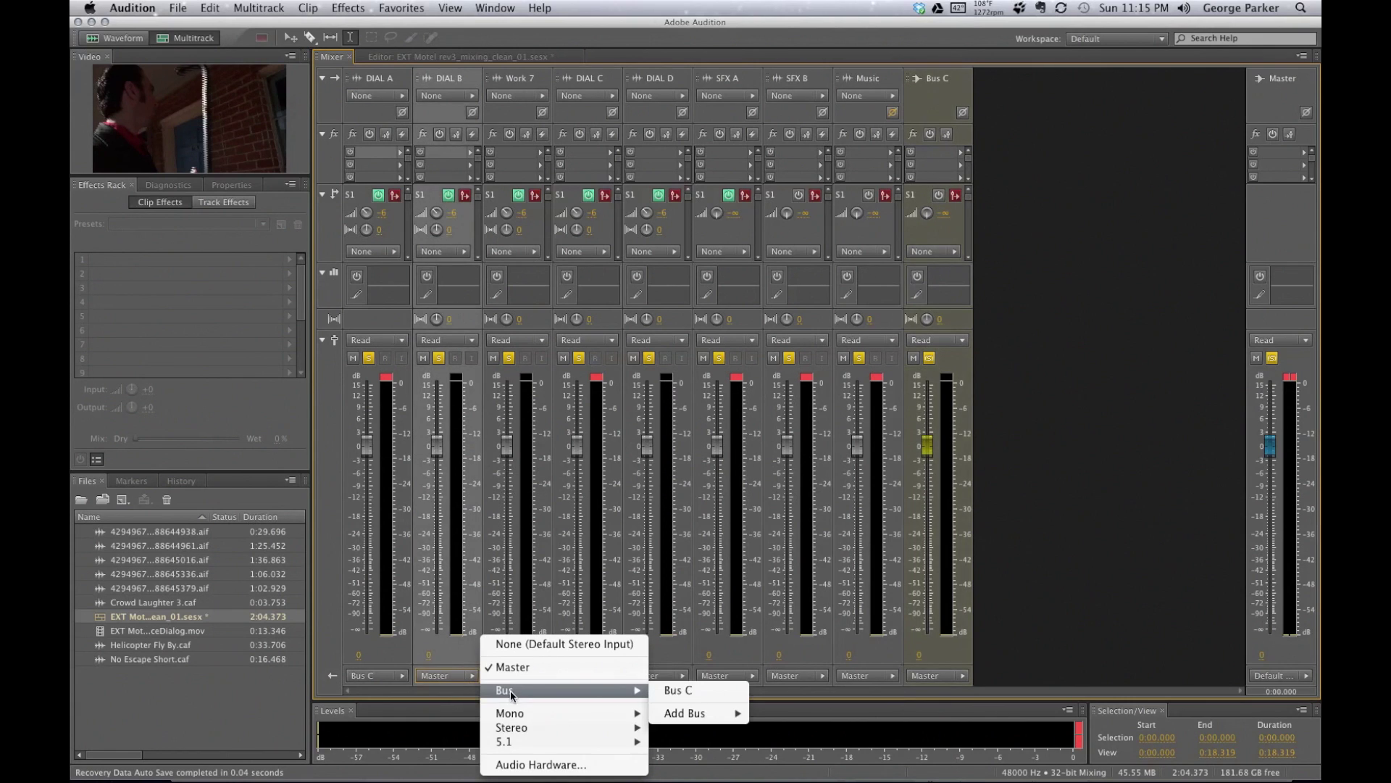
pyautogui.click(677, 696)
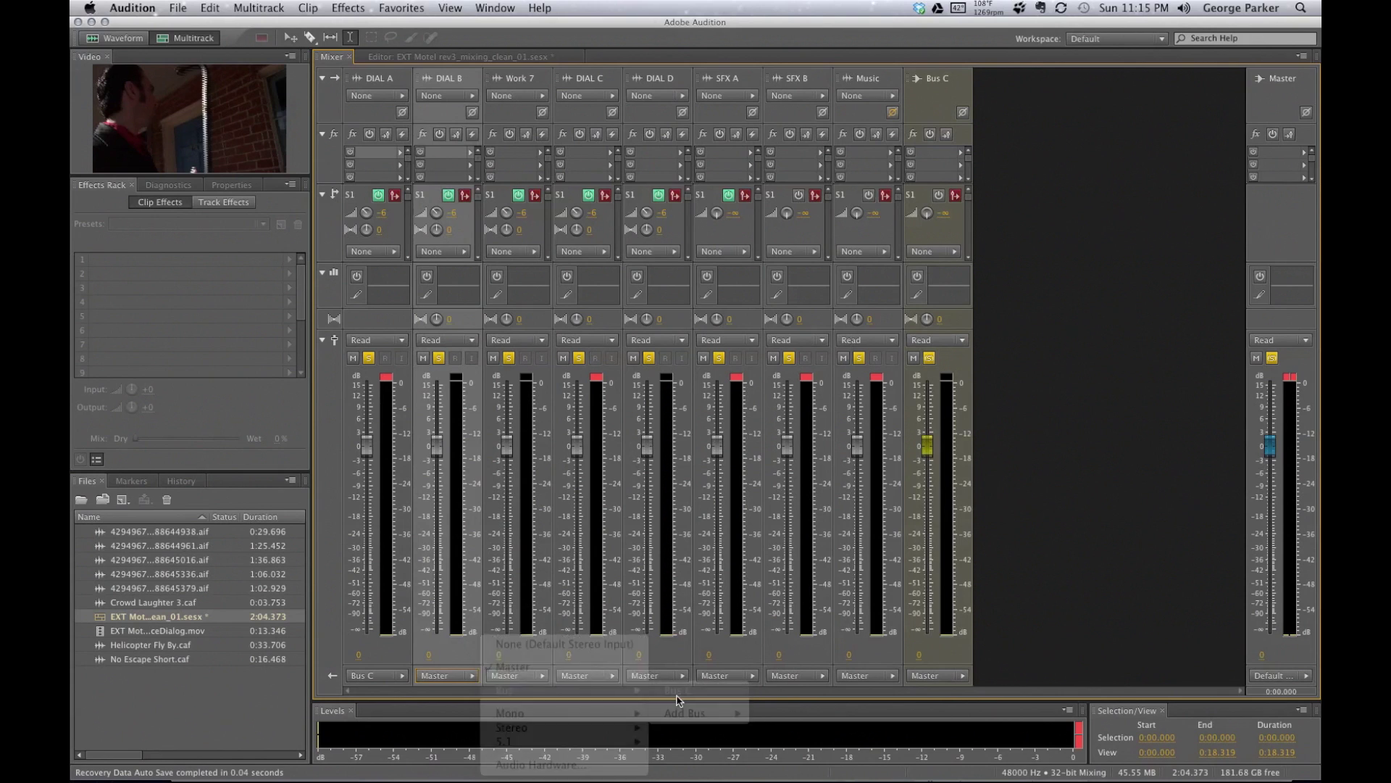
# - Rename the Bus C strip as Dial Sub Mix
pyautogui.click(947, 81)
pyautogui.write('Di')
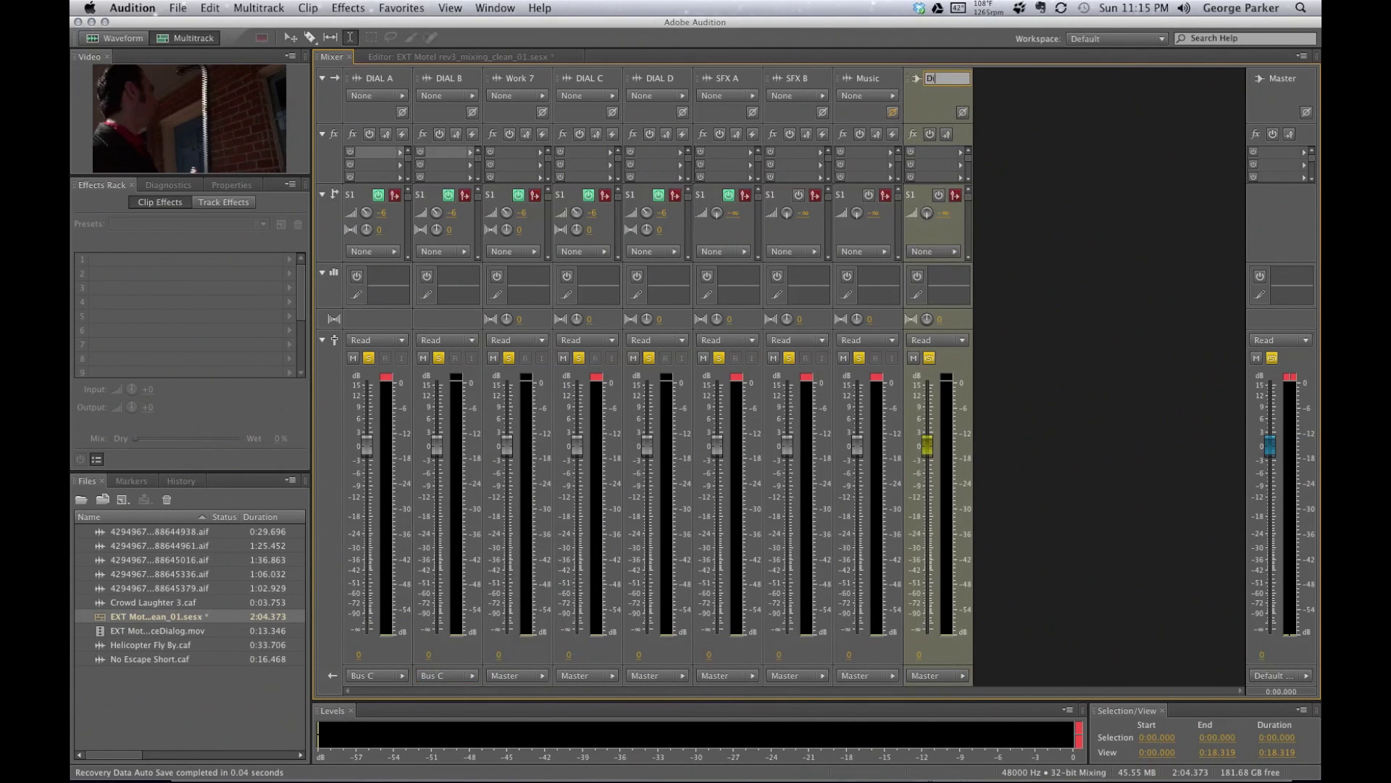
pyautogui.write('al Sub Mix')
pyautogui.press('Return')
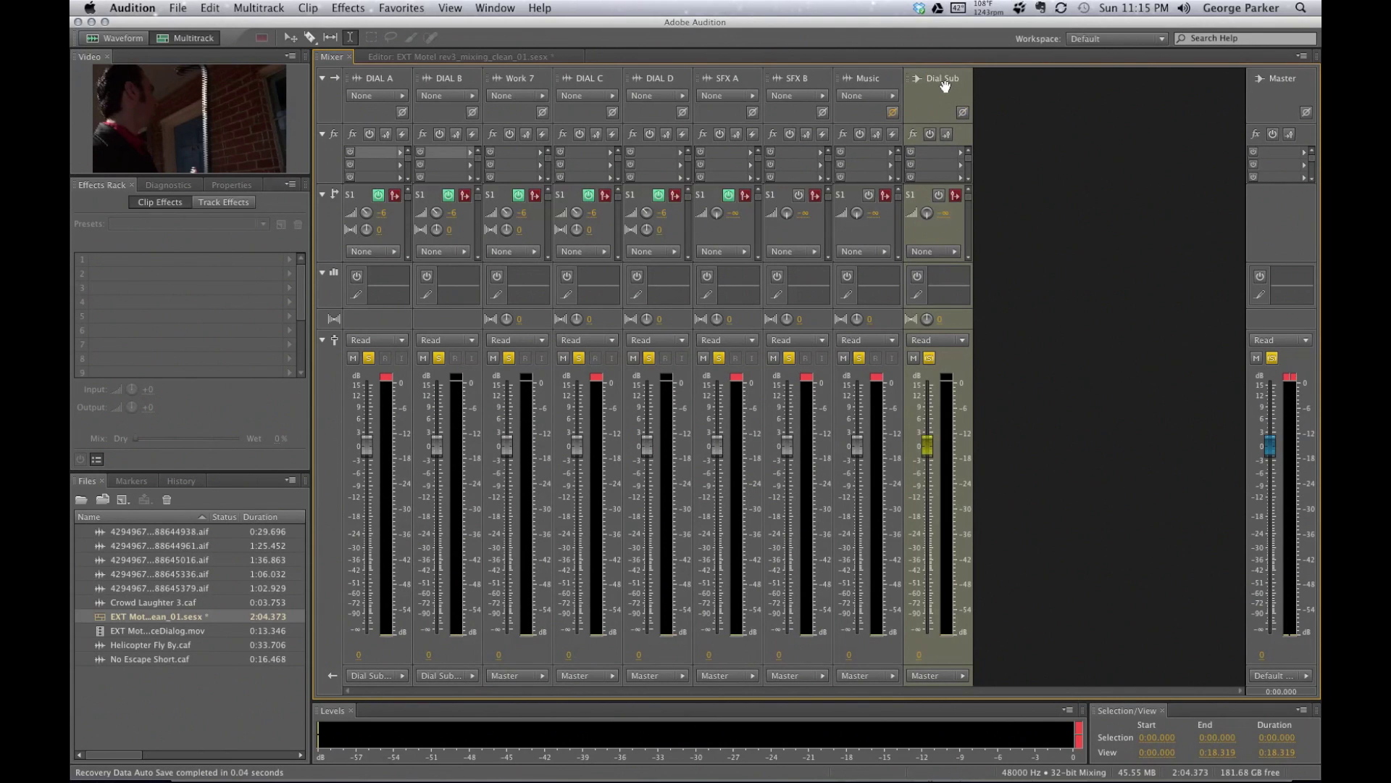
# - Check which bus the DIAL A output is assigned to
pyautogui.click(379, 681)
pyautogui.moveTo(455, 693)
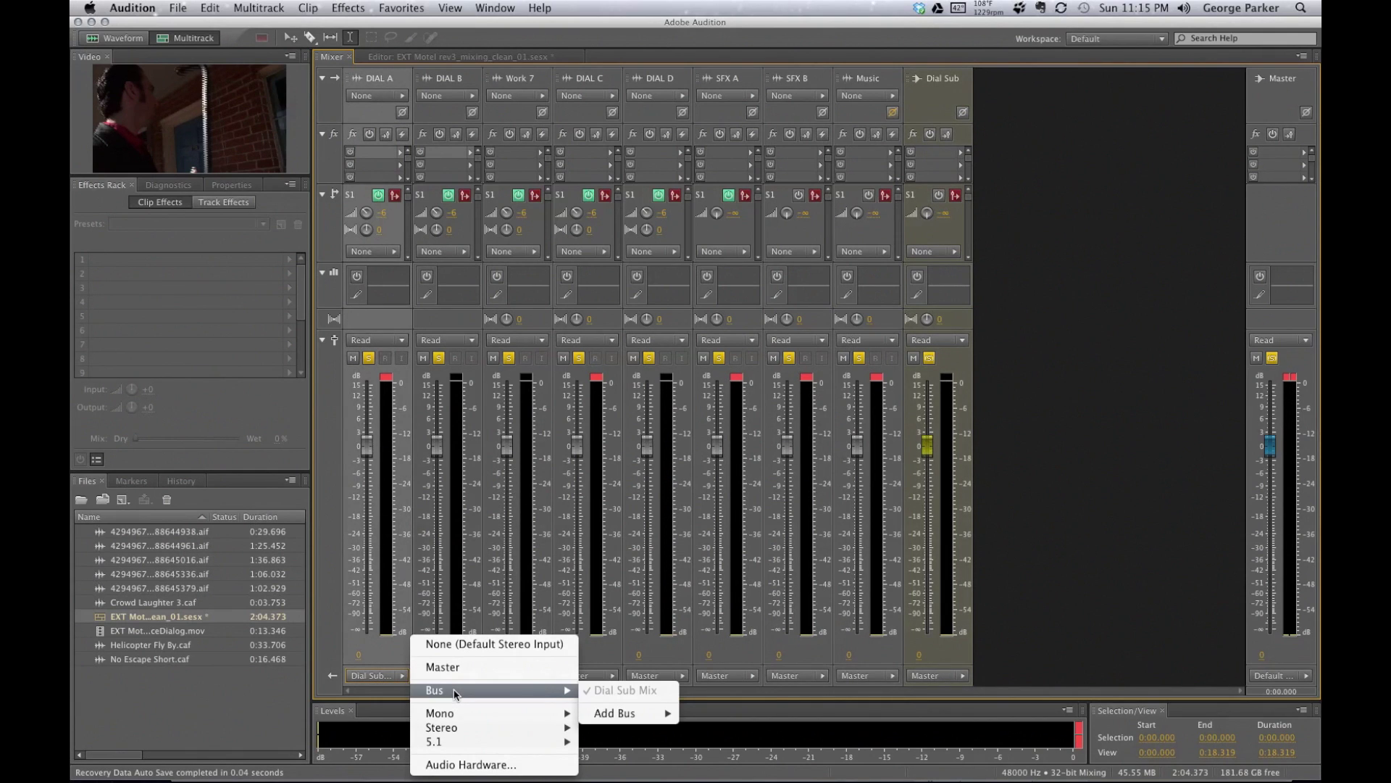
pyautogui.click(373, 681)
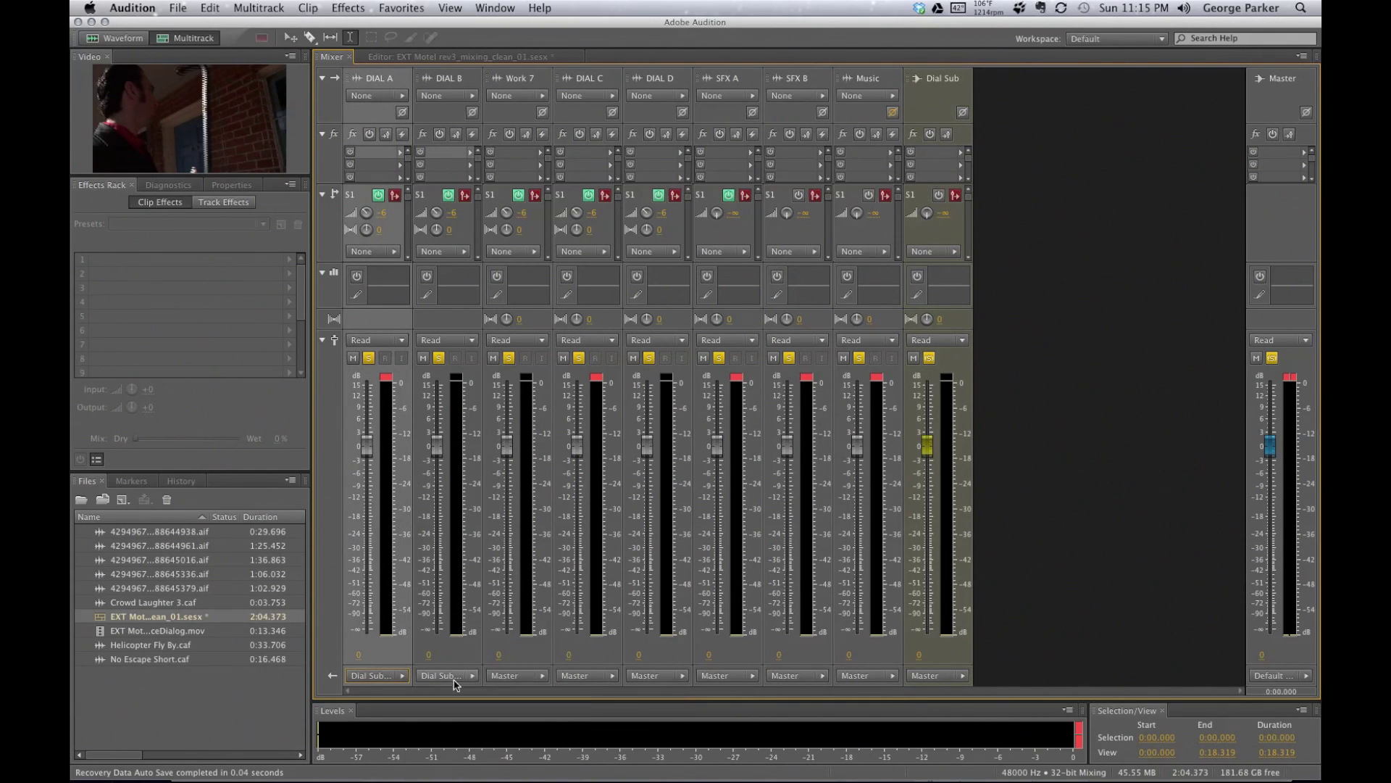
# - Route the outputs of the Work 7, DIAL C and DIAL D tracks to the Dial Sub Mix bus
pyautogui.click(515, 676)
pyautogui.moveTo(580, 689)
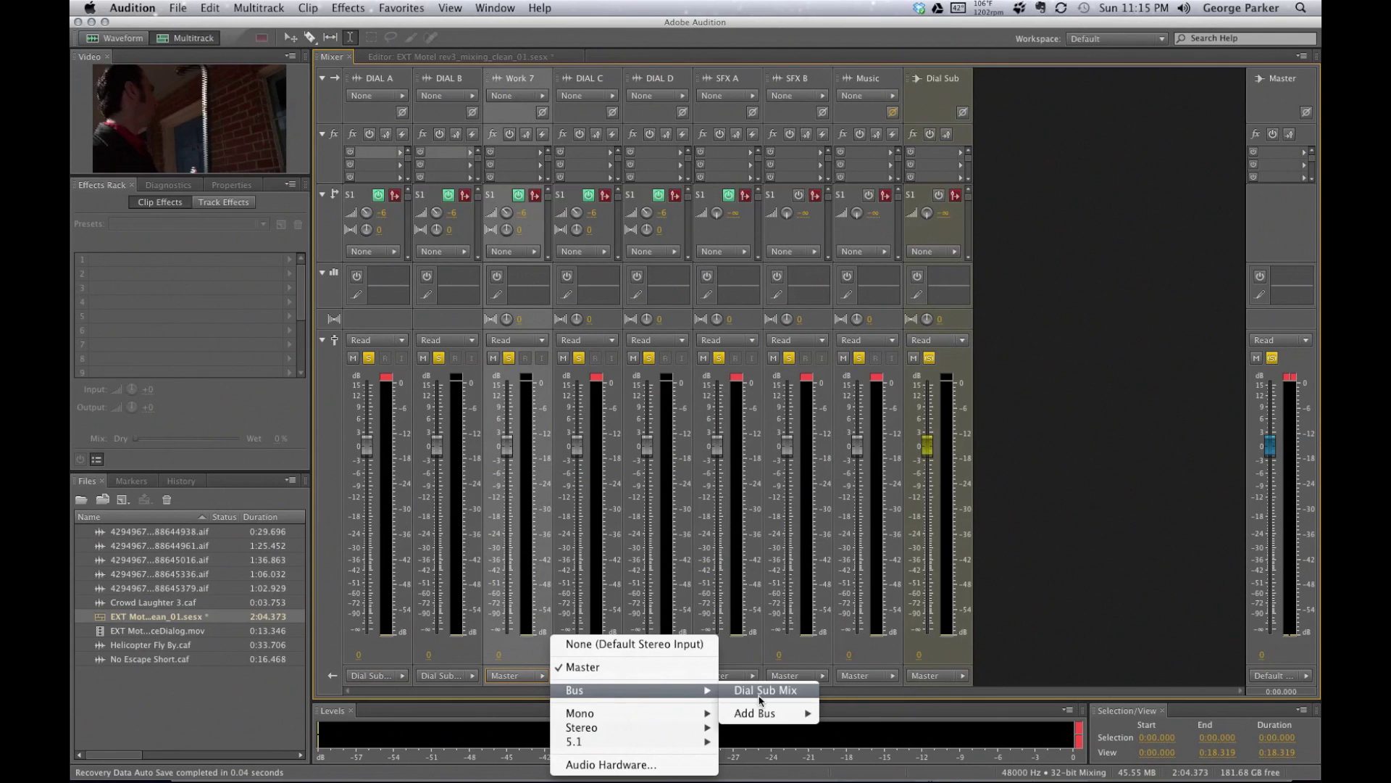
pyautogui.click(761, 690)
pyautogui.click(588, 675)
pyautogui.moveTo(671, 698)
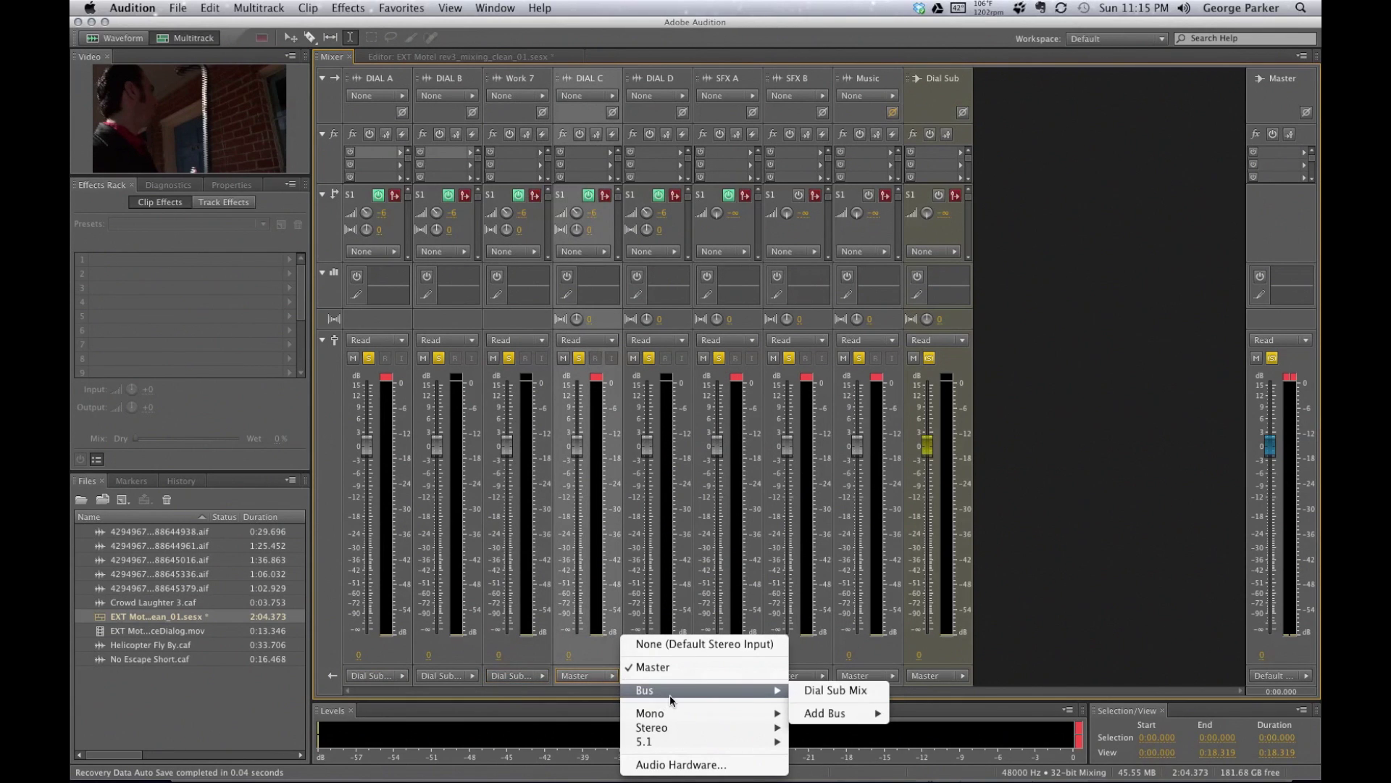
pyautogui.click(842, 693)
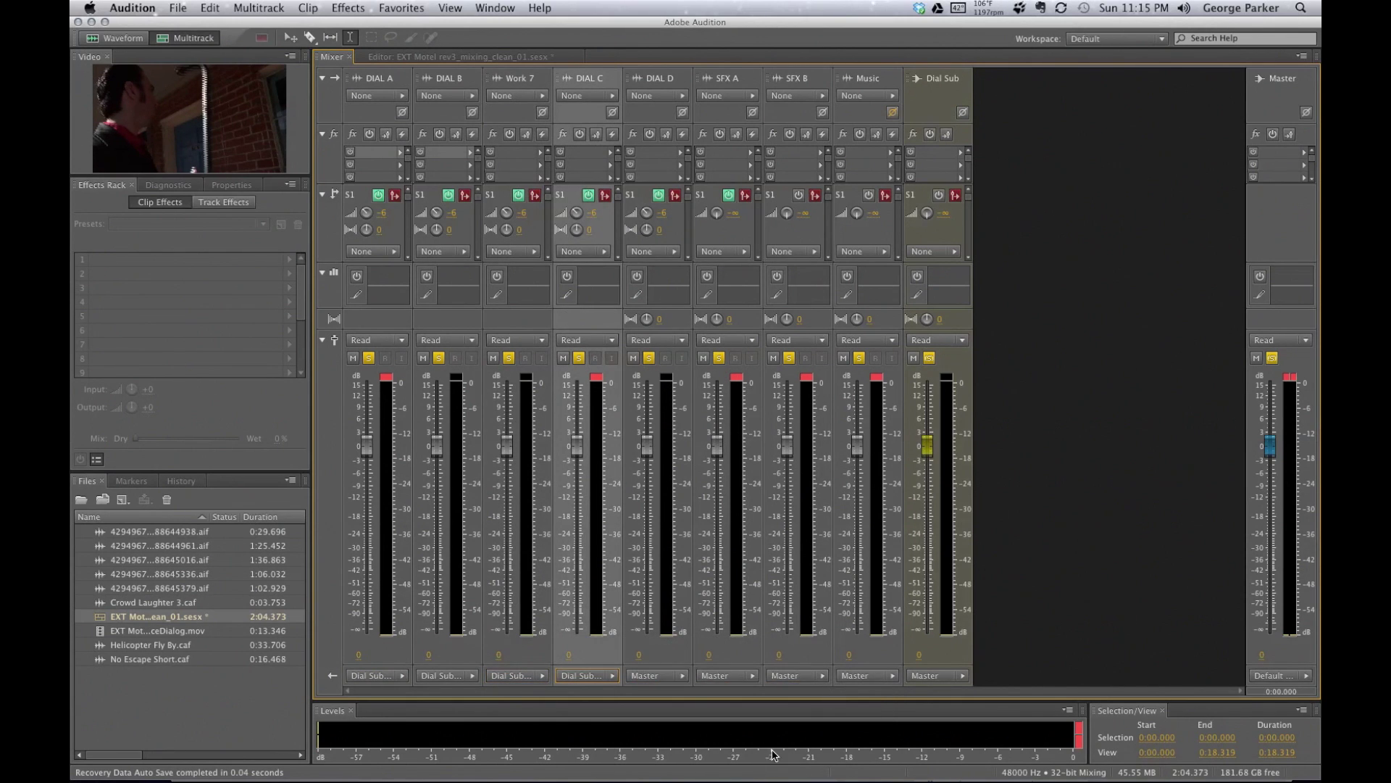
pyautogui.click(667, 677)
pyautogui.moveTo(752, 693)
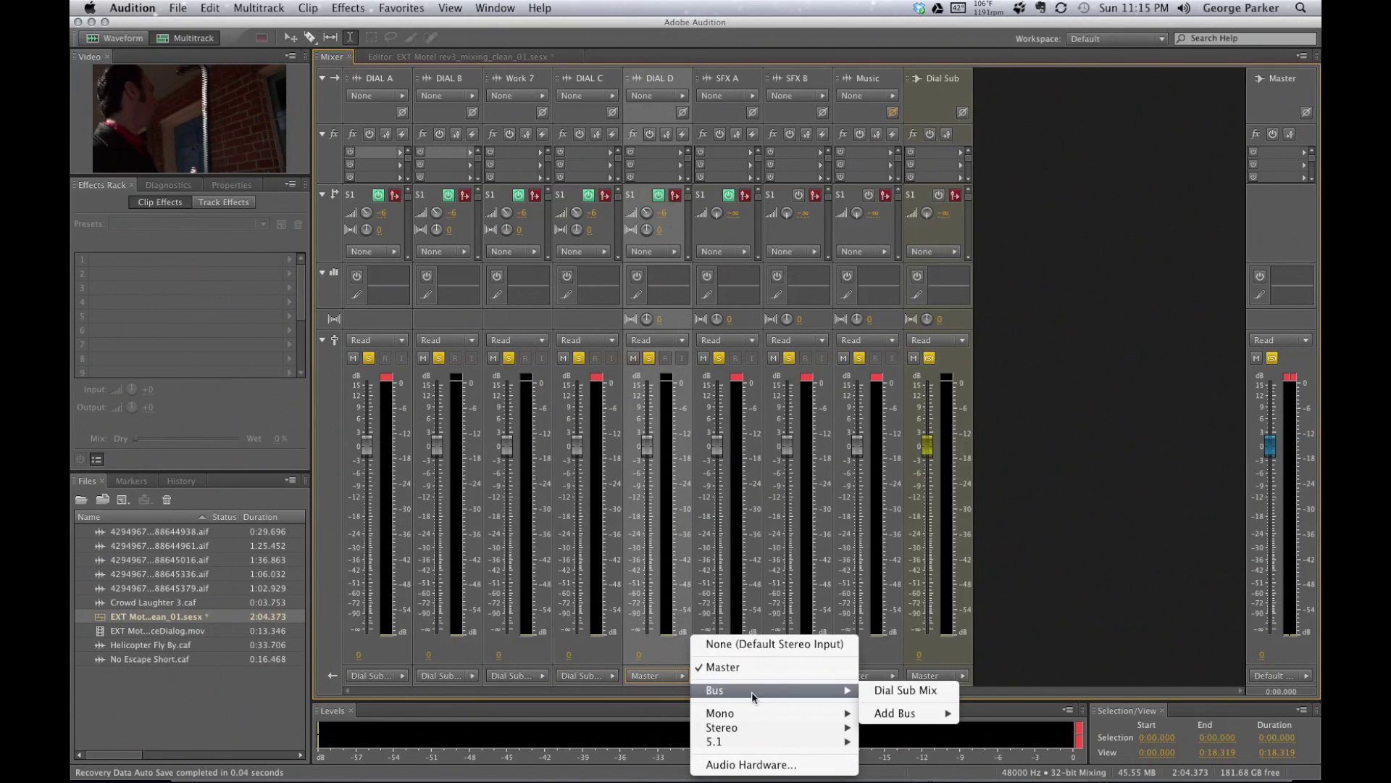
pyautogui.click(932, 691)
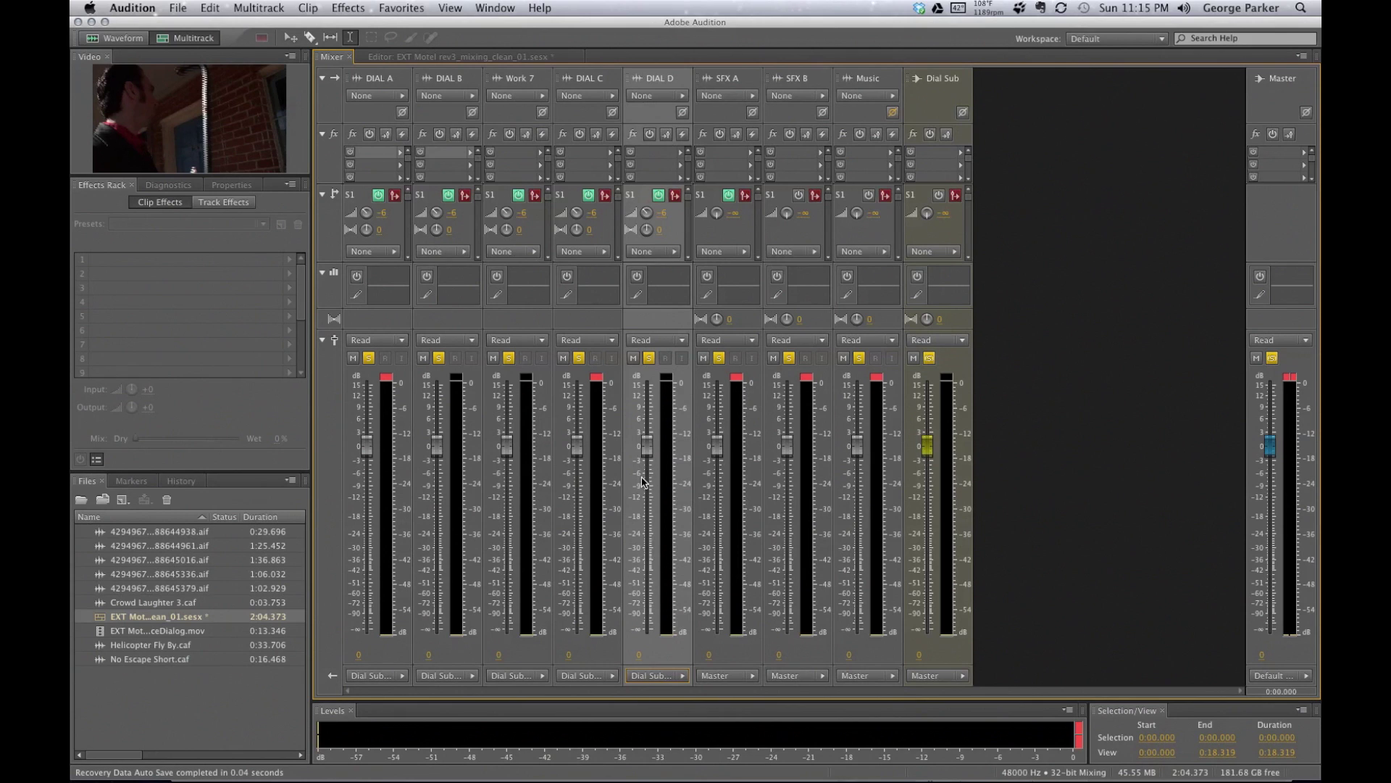
# - Play the session to check the levels of the tracks, the Dial Sub Mix bus and the Master
pyautogui.press('space')
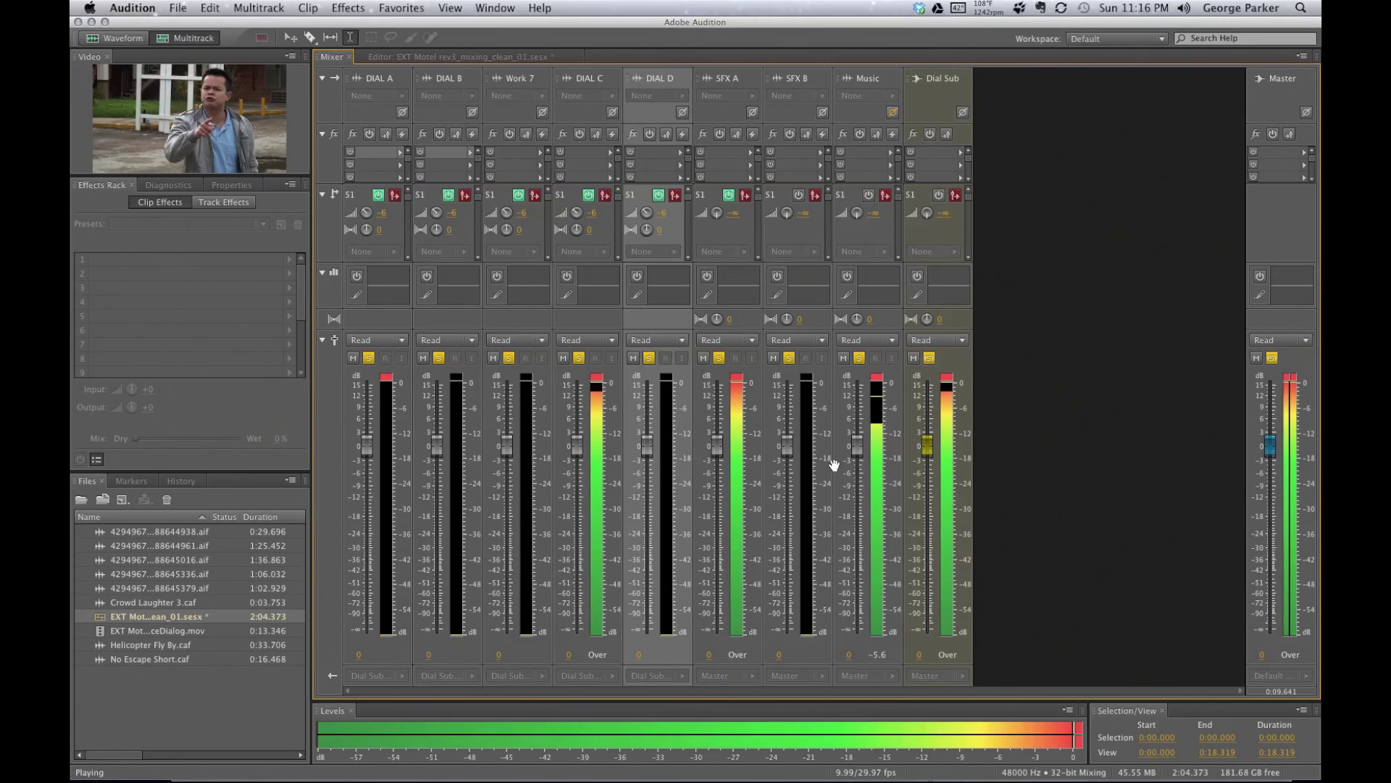
pyautogui.press('space')
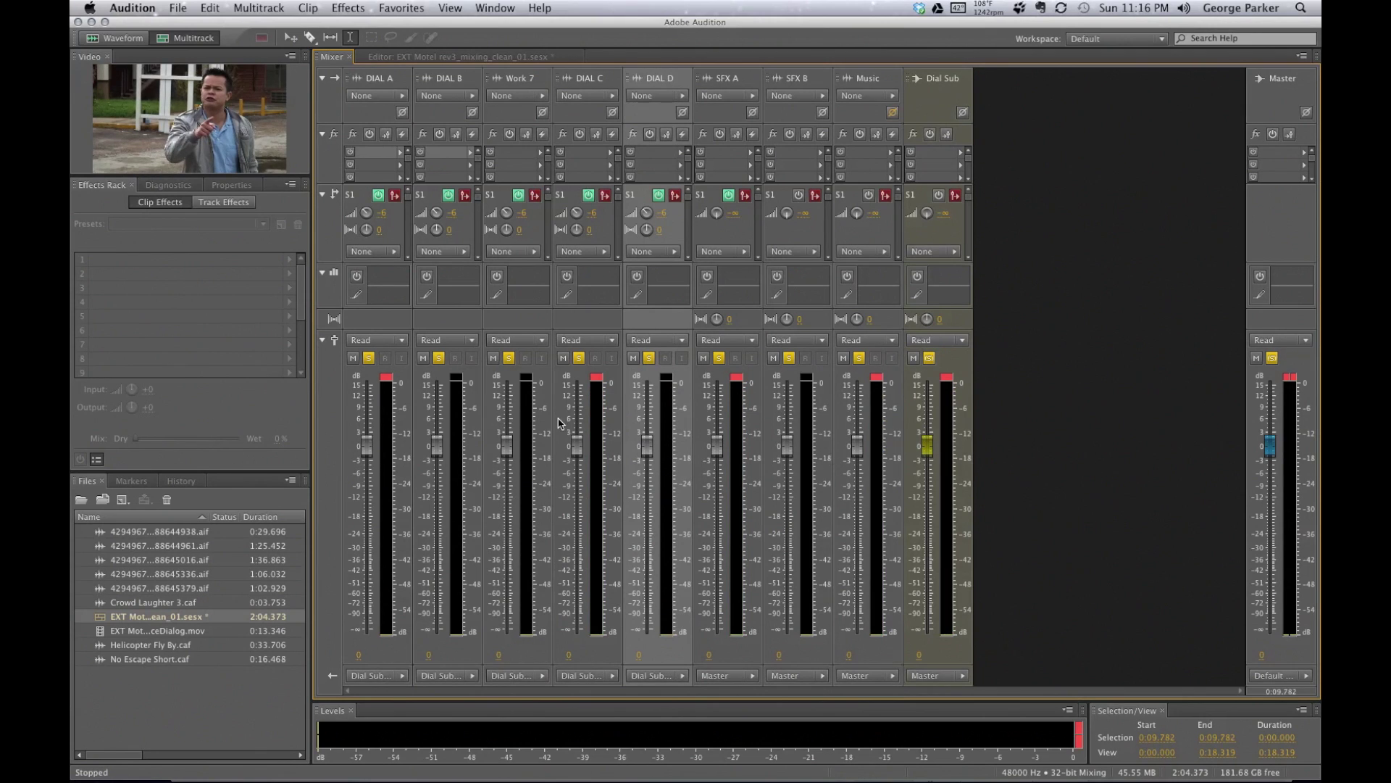
# - Take SFX A, SFX B and Music out of solo and play back only the dialogue through its bus
pyautogui.click(718, 358)
pyautogui.click(719, 358)
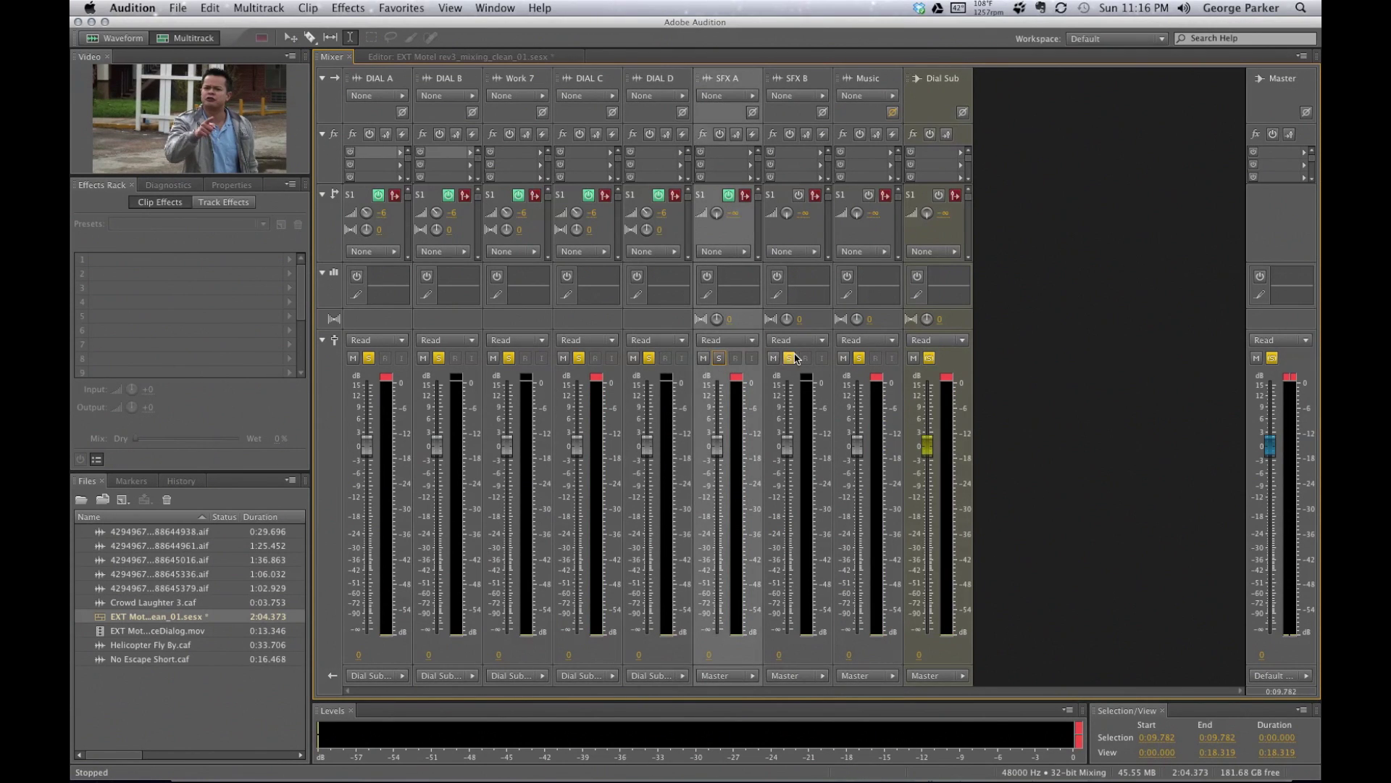
pyautogui.click(789, 358)
pyautogui.click(860, 358)
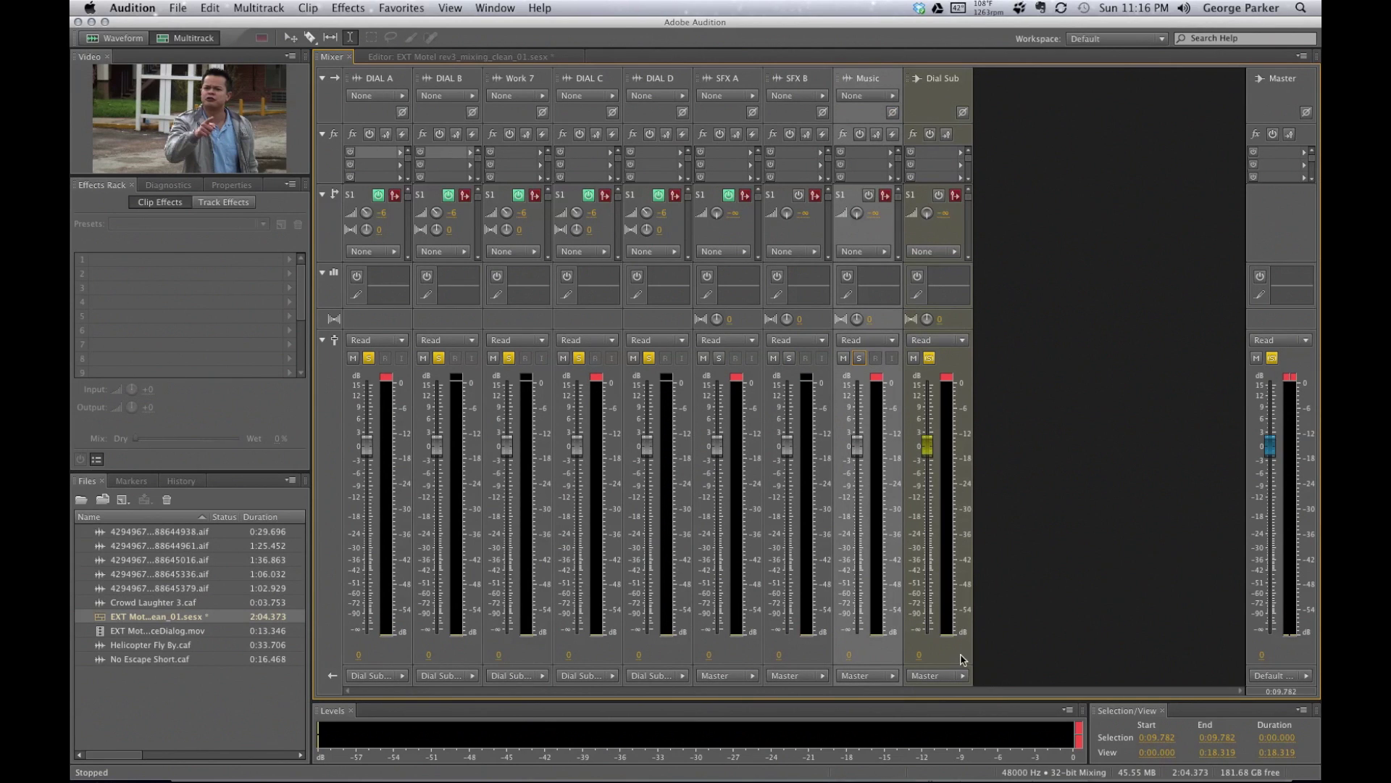
pyautogui.press('space')
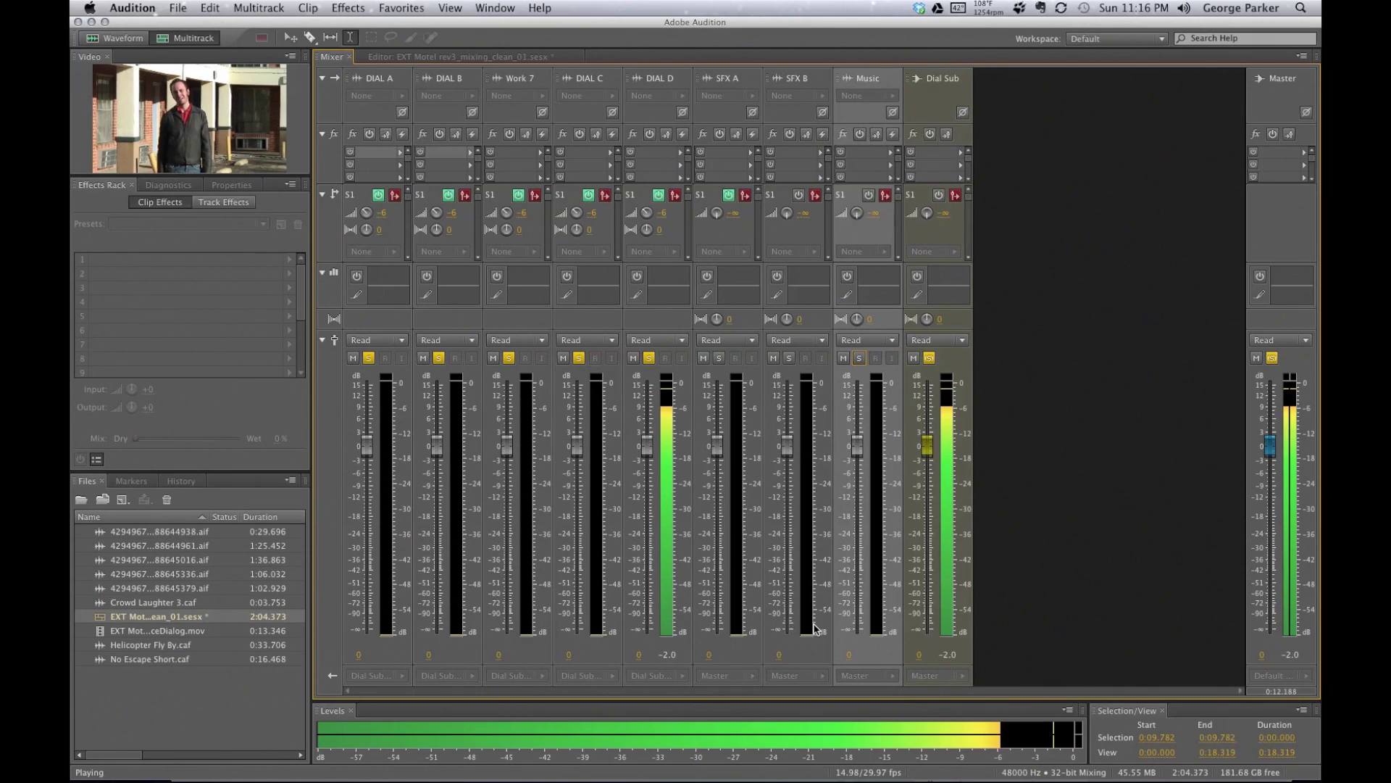
pyautogui.press('space')
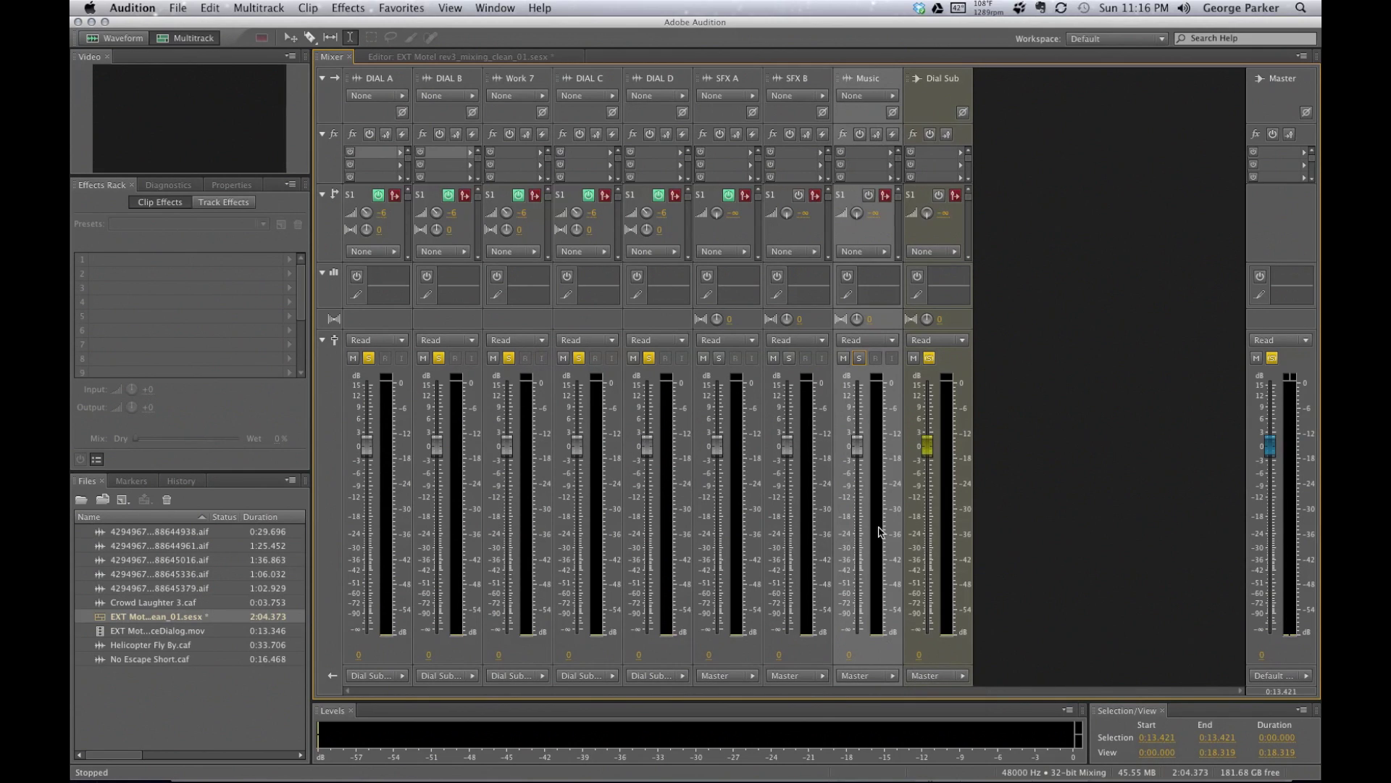
# - Pull the Dial Sub Mix fader all the way down during playback and return it to 0 dB
pyautogui.press('space')
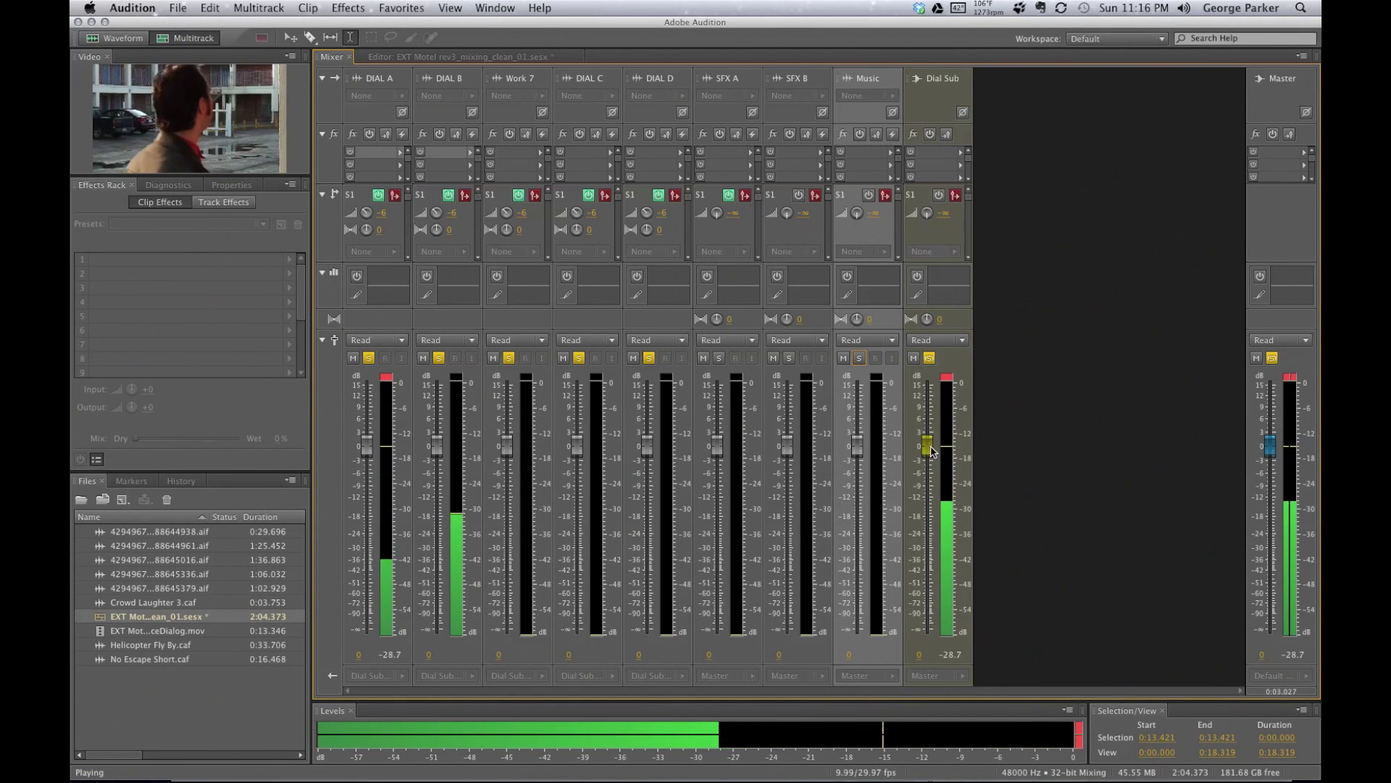
pyautogui.moveTo(927, 444); pyautogui.dragTo(930, 711)
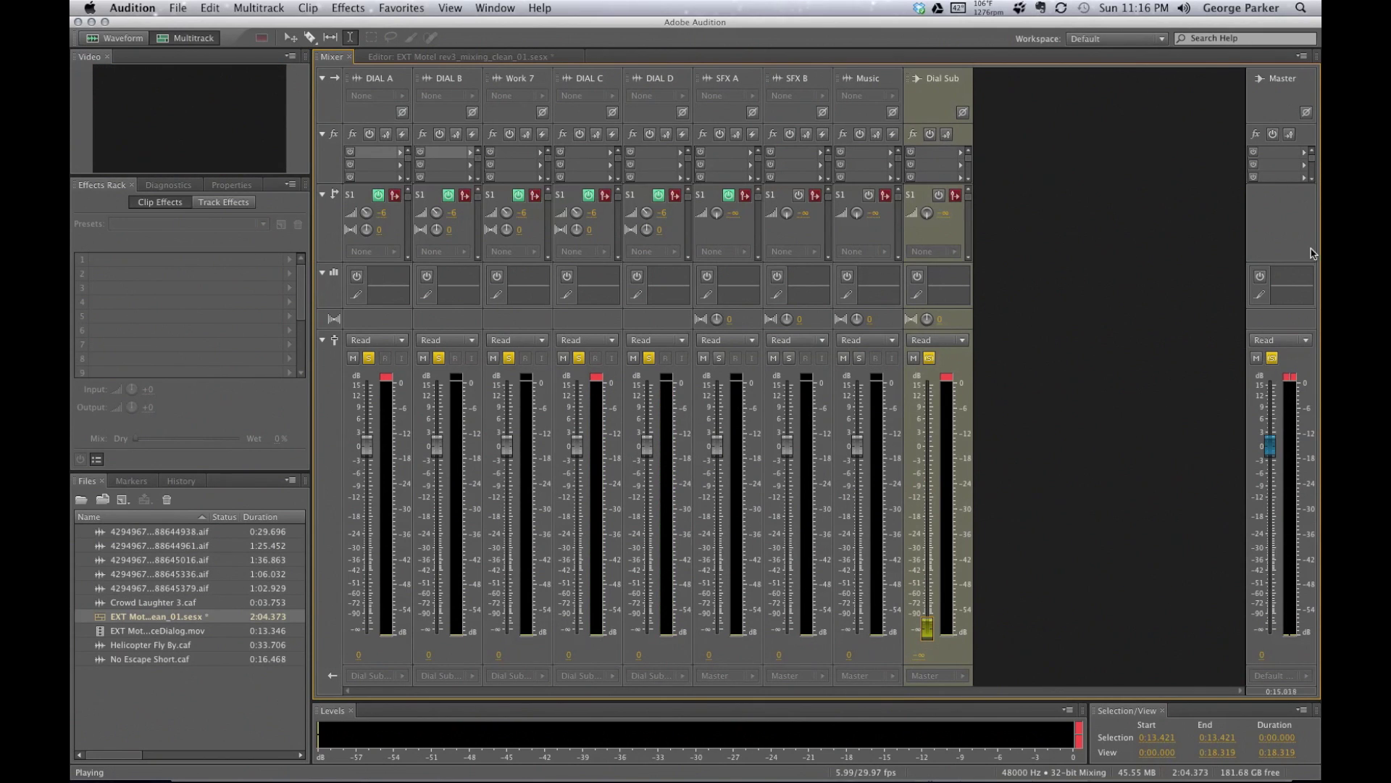
pyautogui.press('Home')
pyautogui.moveTo(929, 636); pyautogui.dragTo(928, 444)
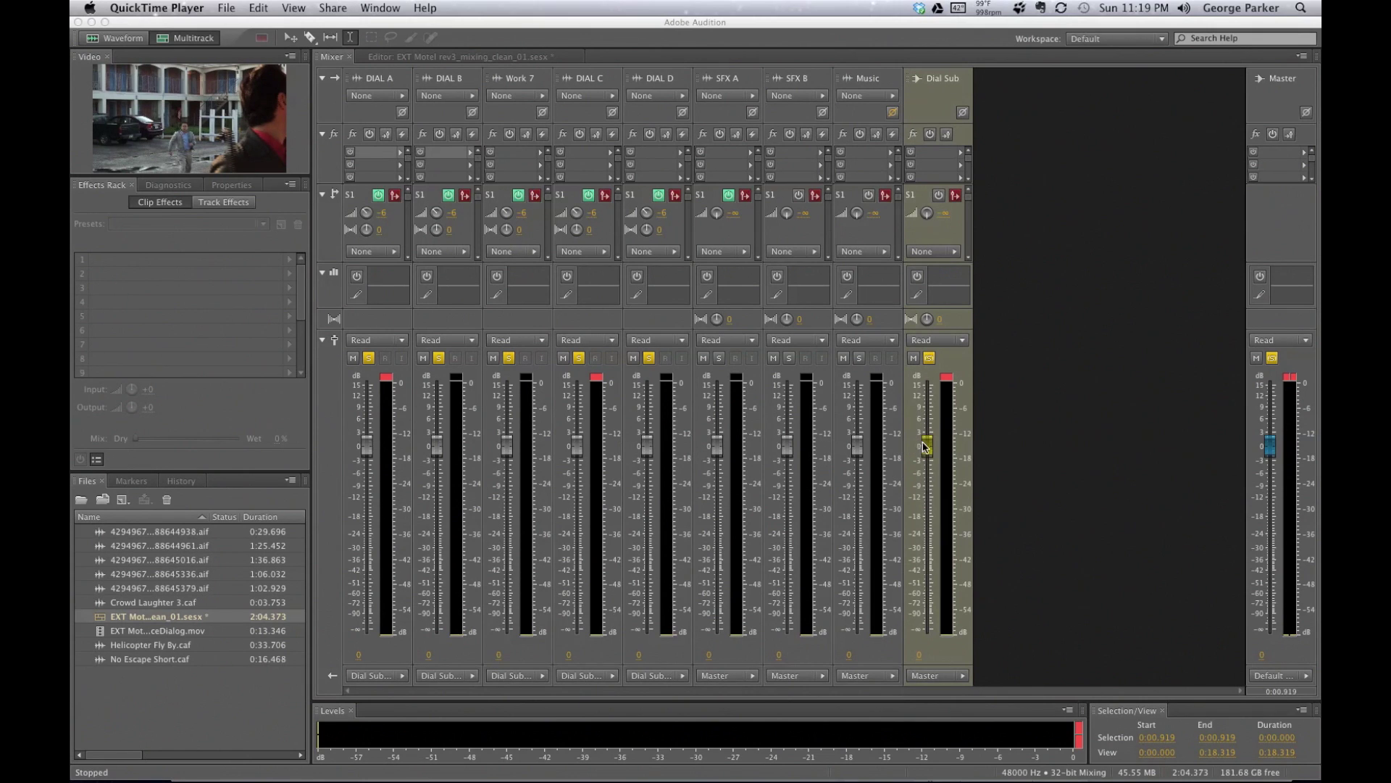
# - Lower the Dial Sub Mix fader to about -20 dB and reset it with the Zero option, twice
pyautogui.click(929, 449)
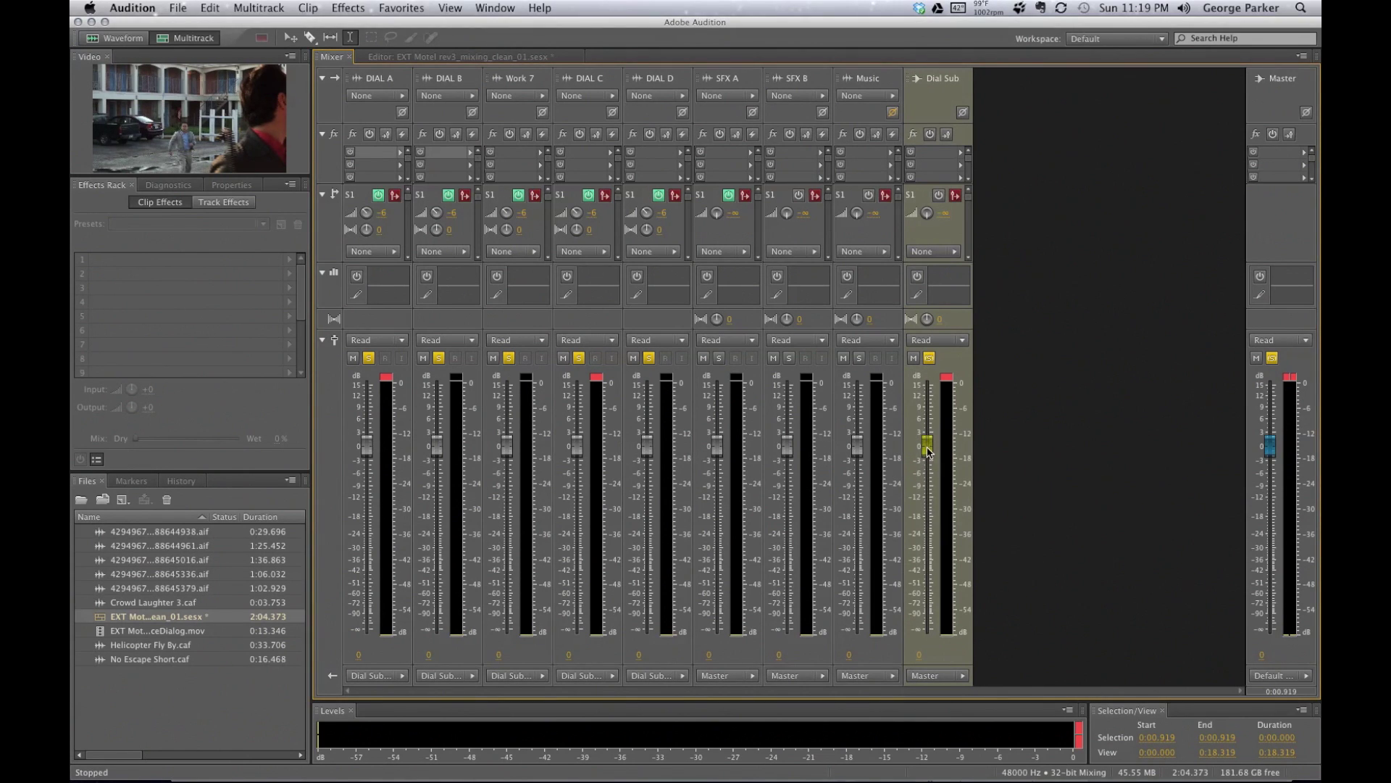
pyautogui.moveTo(928, 451); pyautogui.dragTo(927, 523)
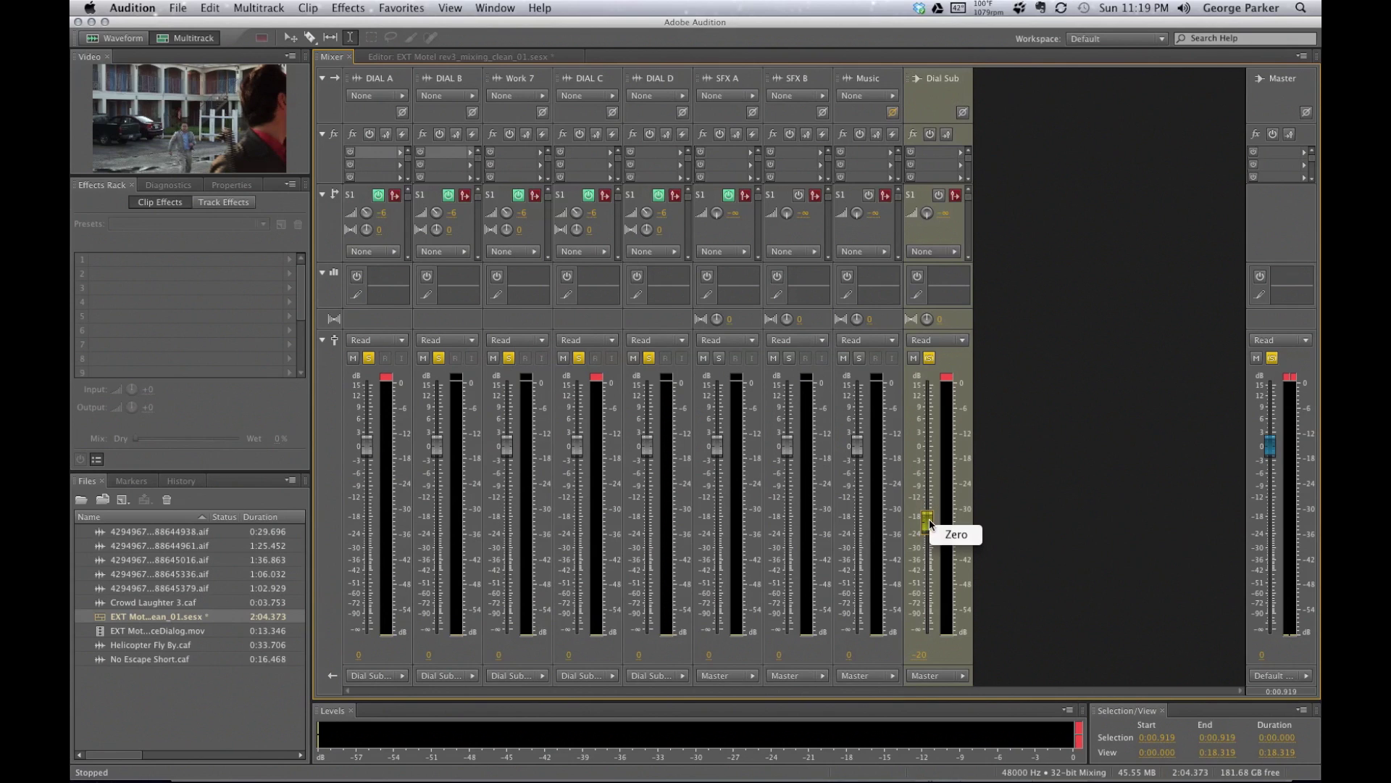
pyautogui.click(949, 534)
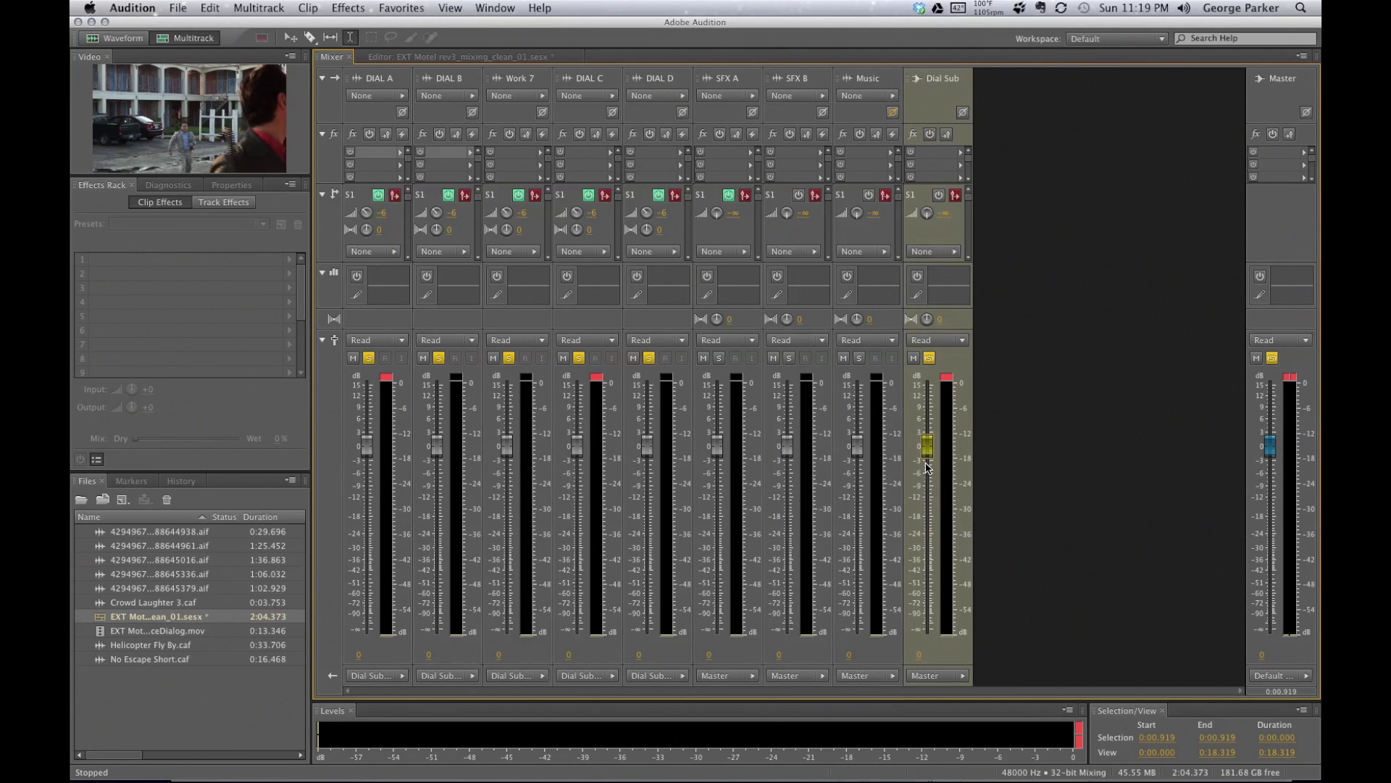
pyautogui.moveTo(928, 454); pyautogui.dragTo(926, 530)
pyautogui.rightClick(928, 526)
pyautogui.click(952, 538)
pyautogui.click(857, 446)
pyautogui.click(782, 454)
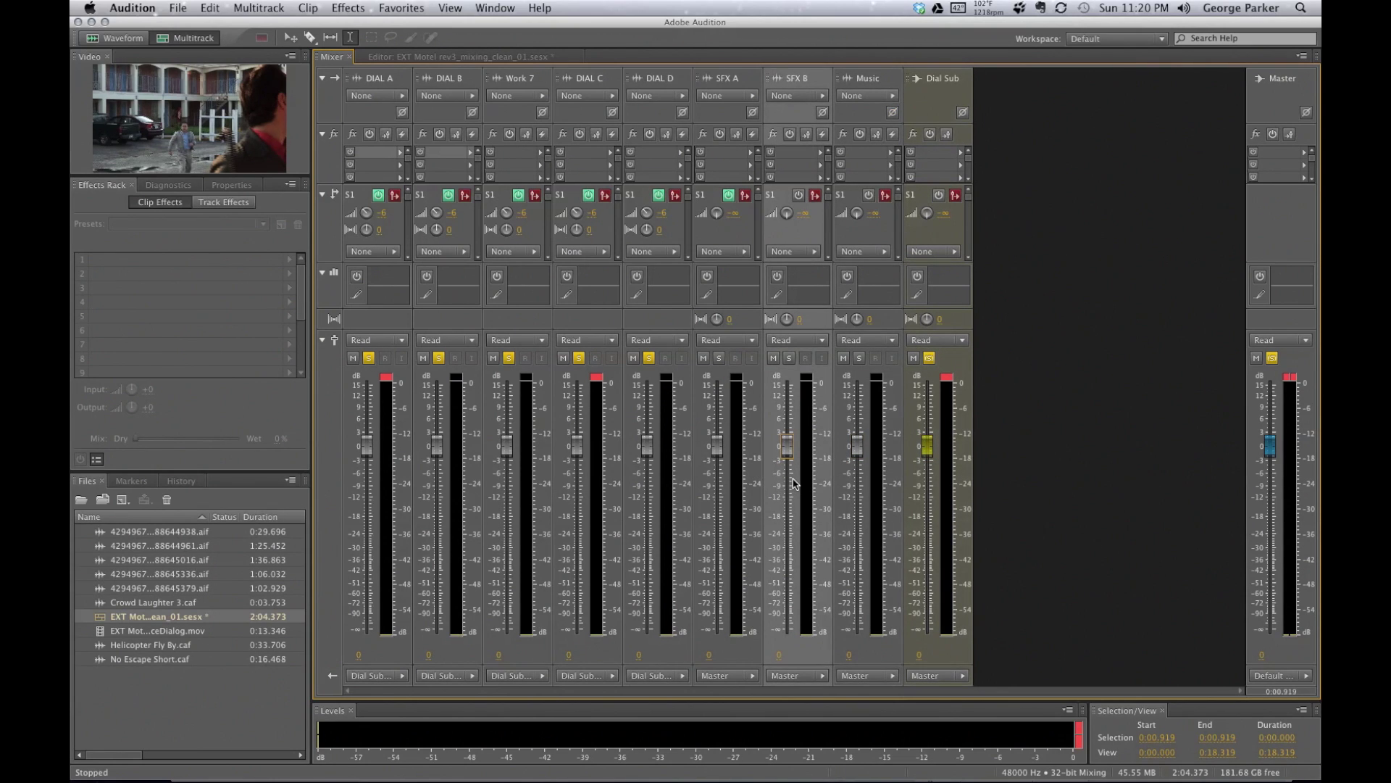
pyautogui.click(930, 448)
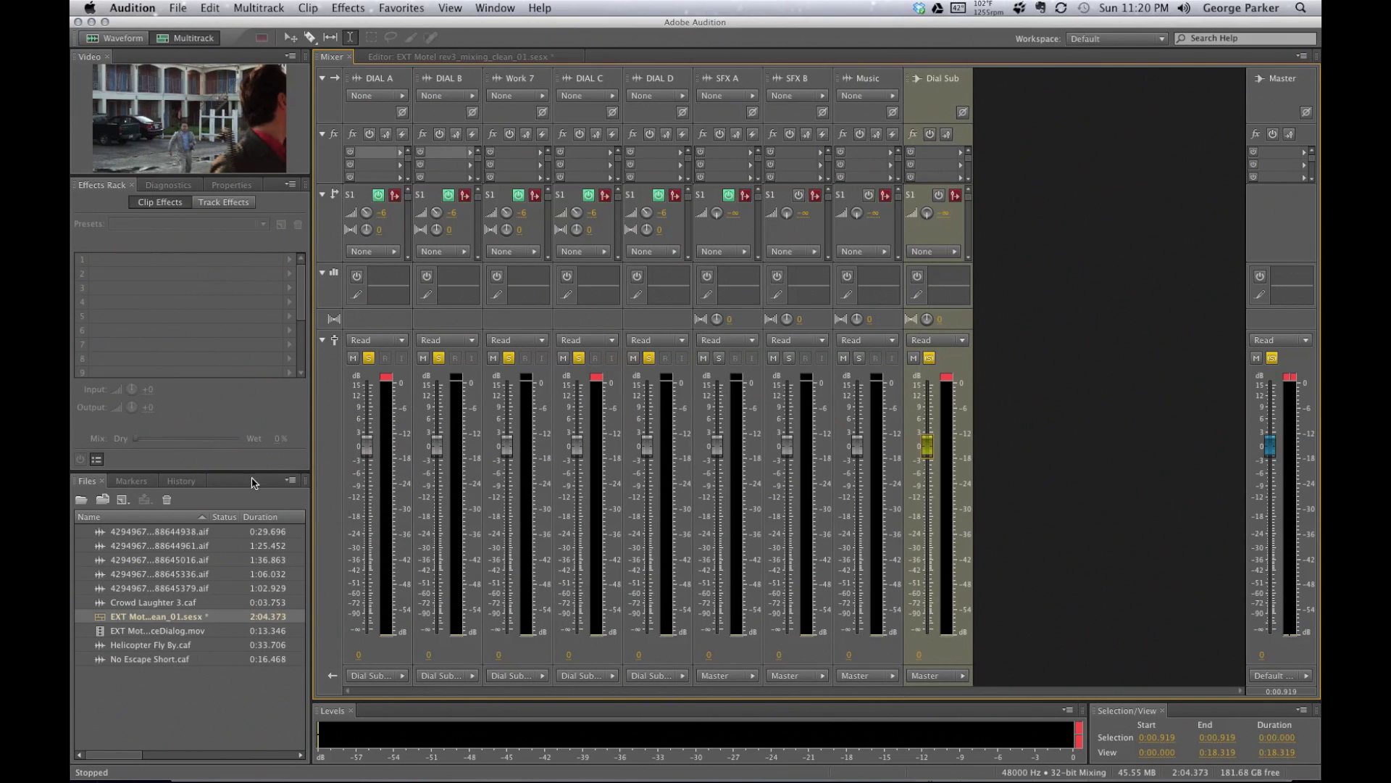
# - During playback, lower the DIAL B fader to about -2.8 dB, DIAL C to -4.8 dB and DIAL D to -2.5 dB
pyautogui.press('space')
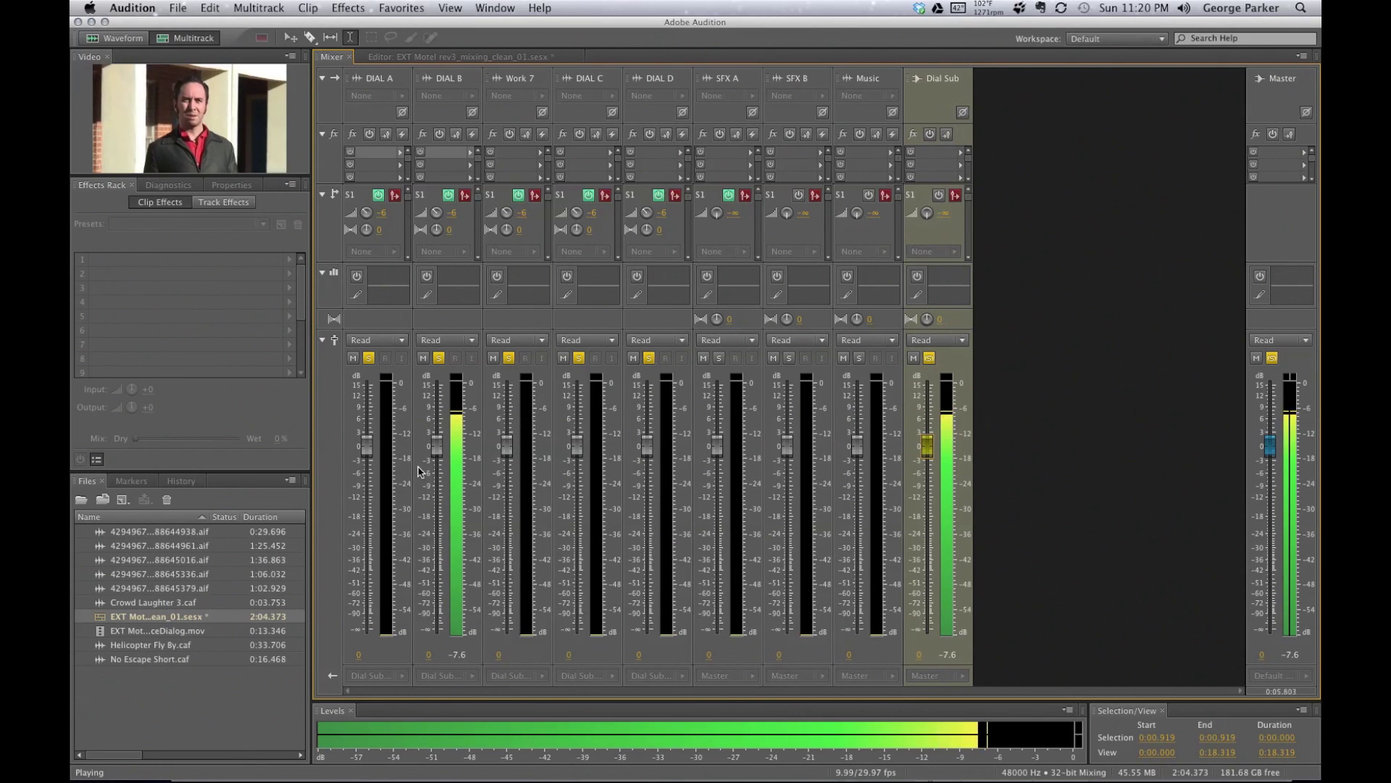
pyautogui.moveTo(437, 447); pyautogui.dragTo(436, 461)
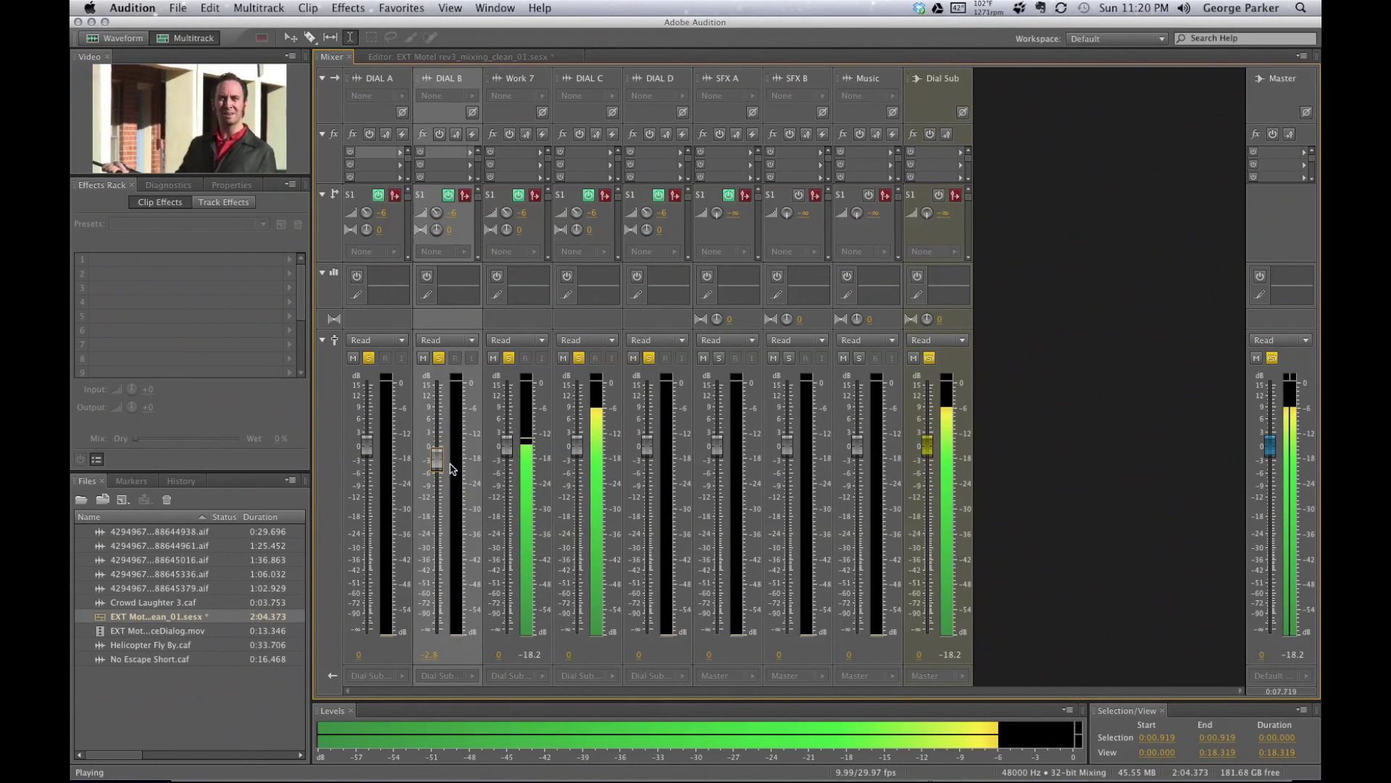
pyautogui.moveTo(578, 450); pyautogui.dragTo(647, 457)
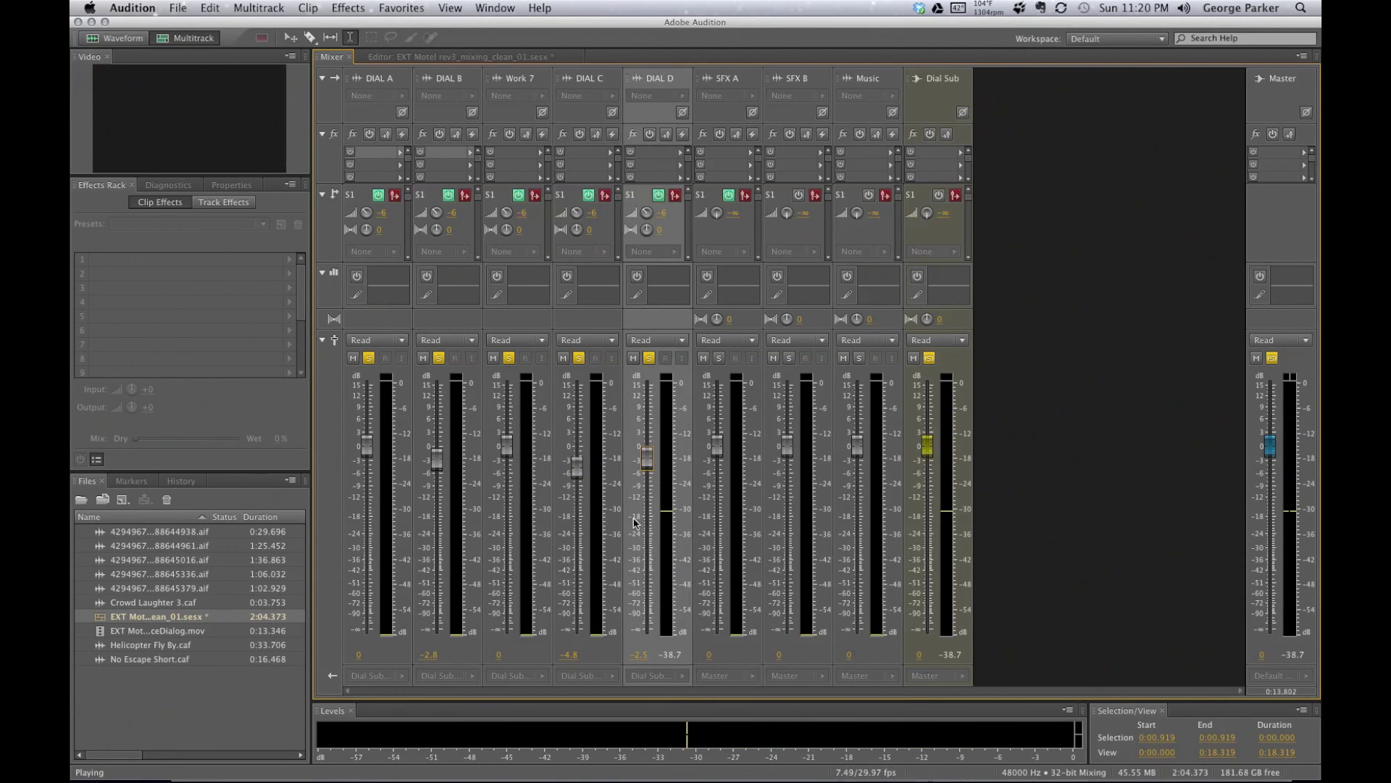
# - Lower the DIAL A fader to about -4.3 dB and DIAL C to -6.3 dB while playing back the dialogue
pyautogui.moveTo(367, 445); pyautogui.dragTo(369, 465)
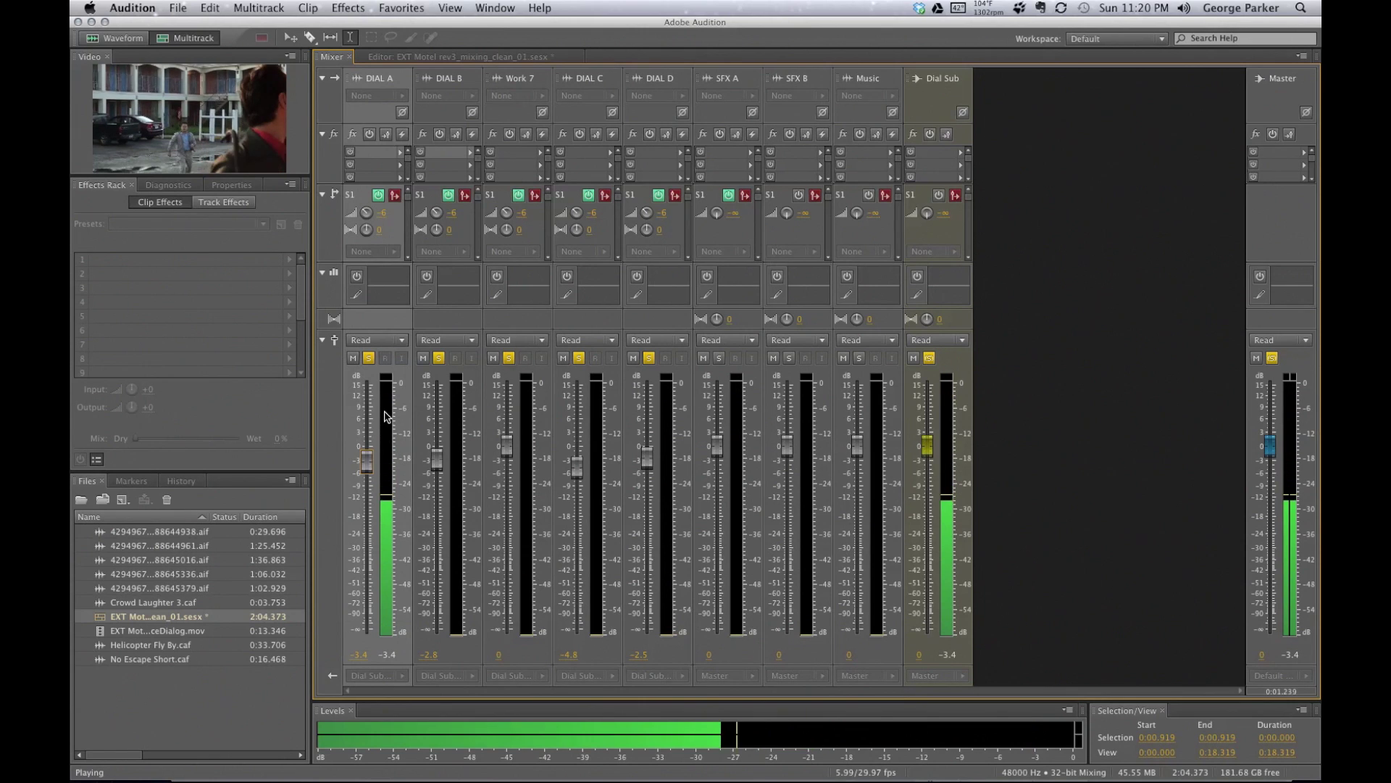
pyautogui.moveTo(367, 463); pyautogui.dragTo(368, 468)
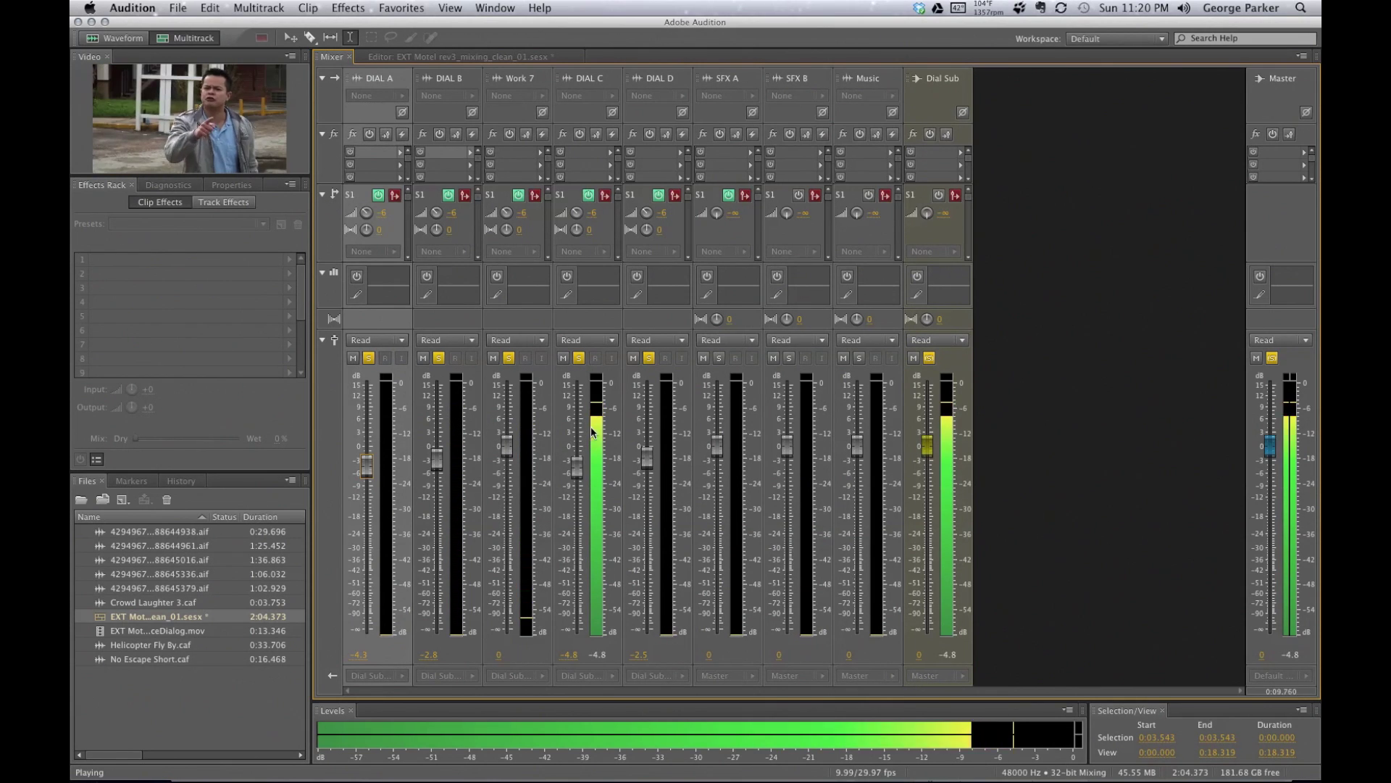
pyautogui.moveTo(577, 477); pyautogui.dragTo(577, 483)
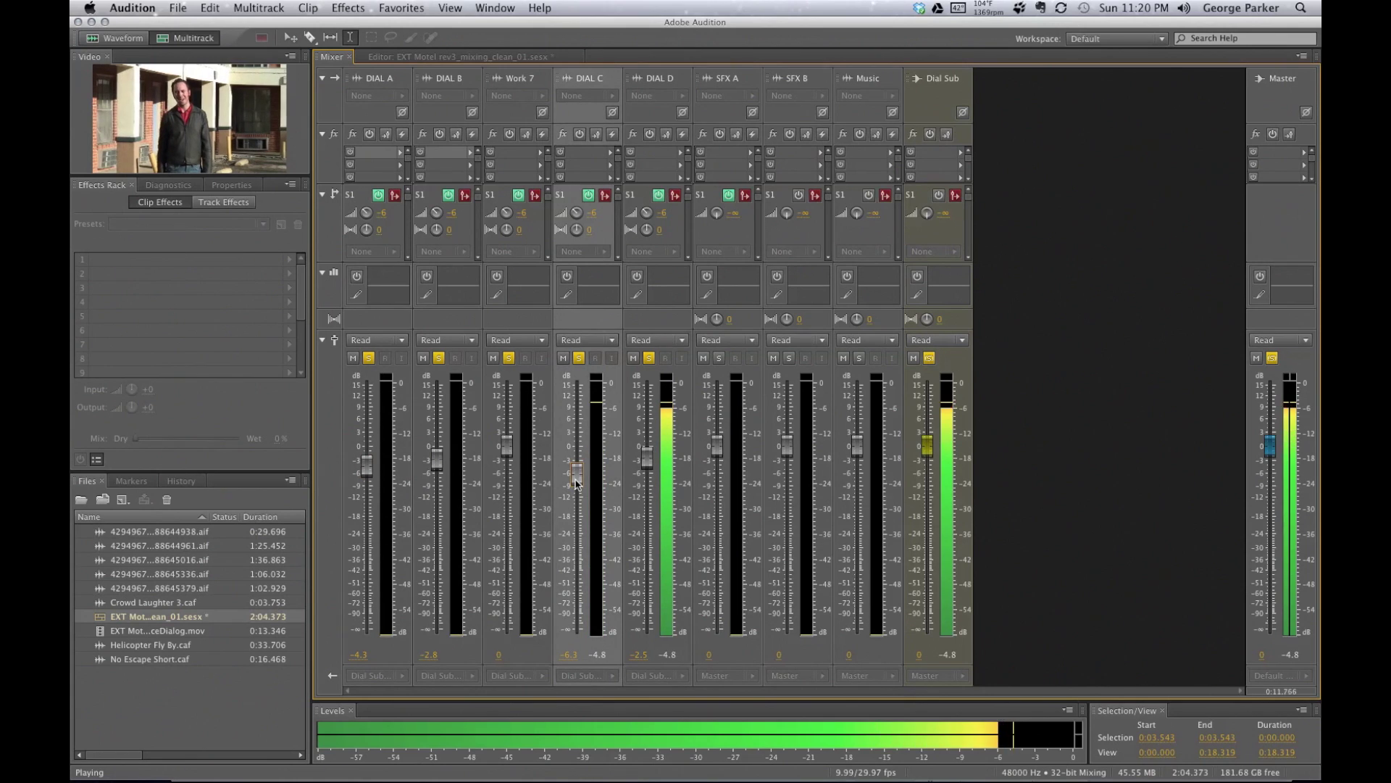
pyautogui.press('space')
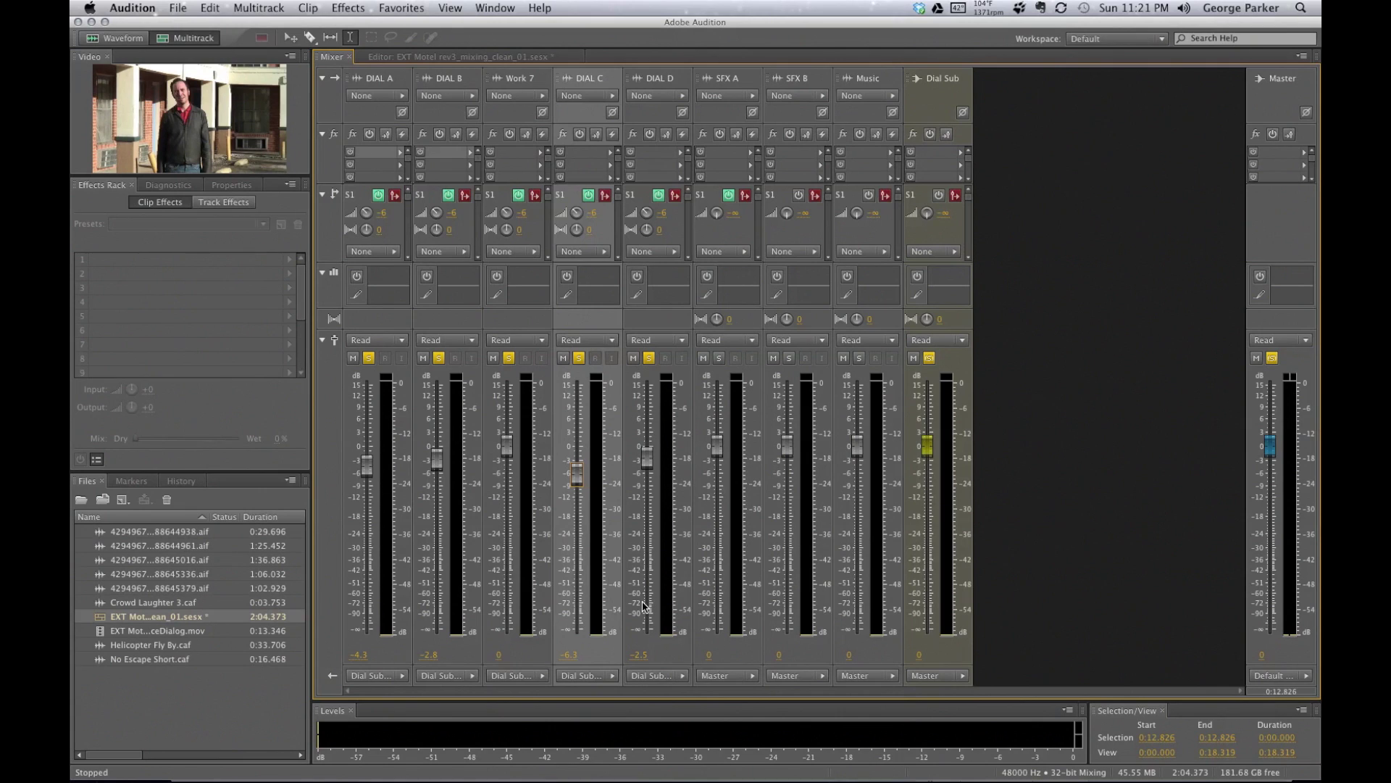
pyautogui.press('space')
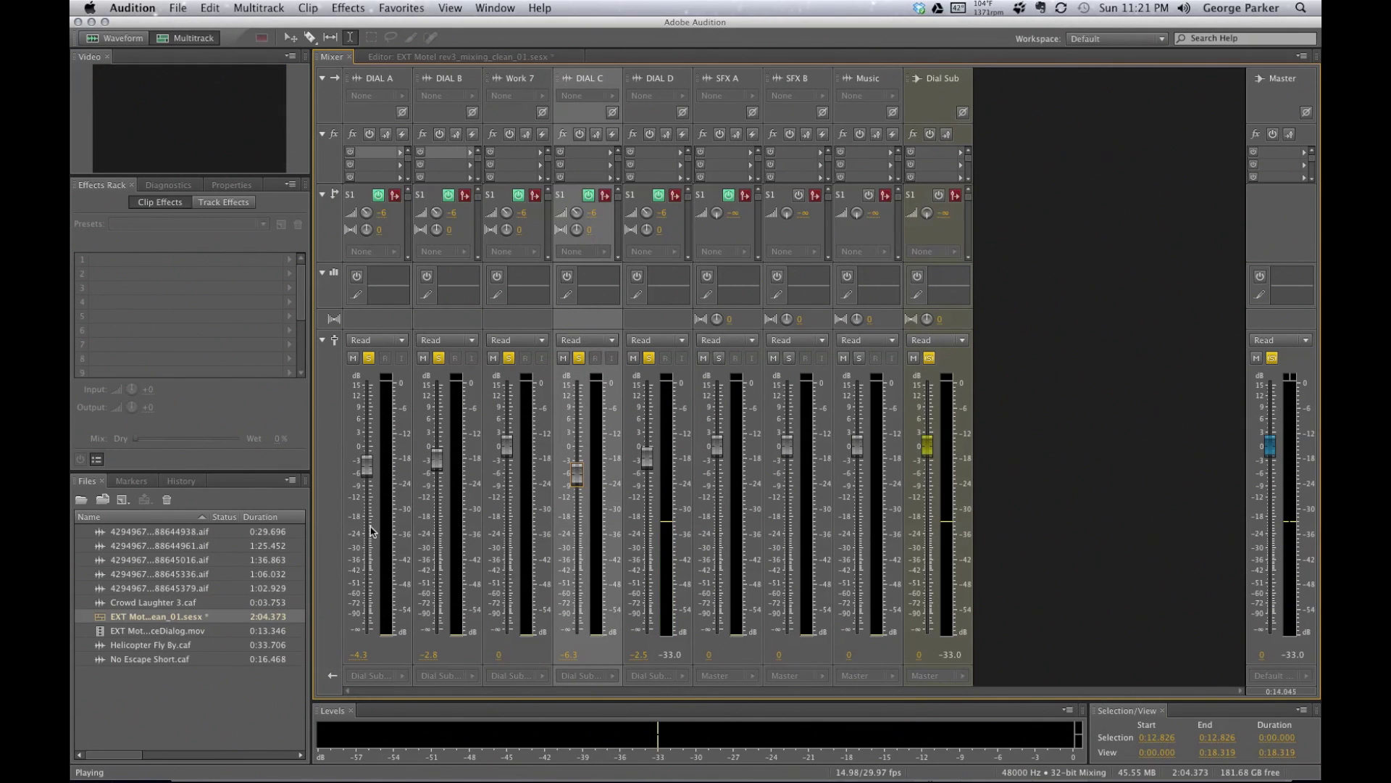
# - Lower the DIAL A fader to about -6.8 dB while playing back the dialogue, and stop playback
pyautogui.press('space')
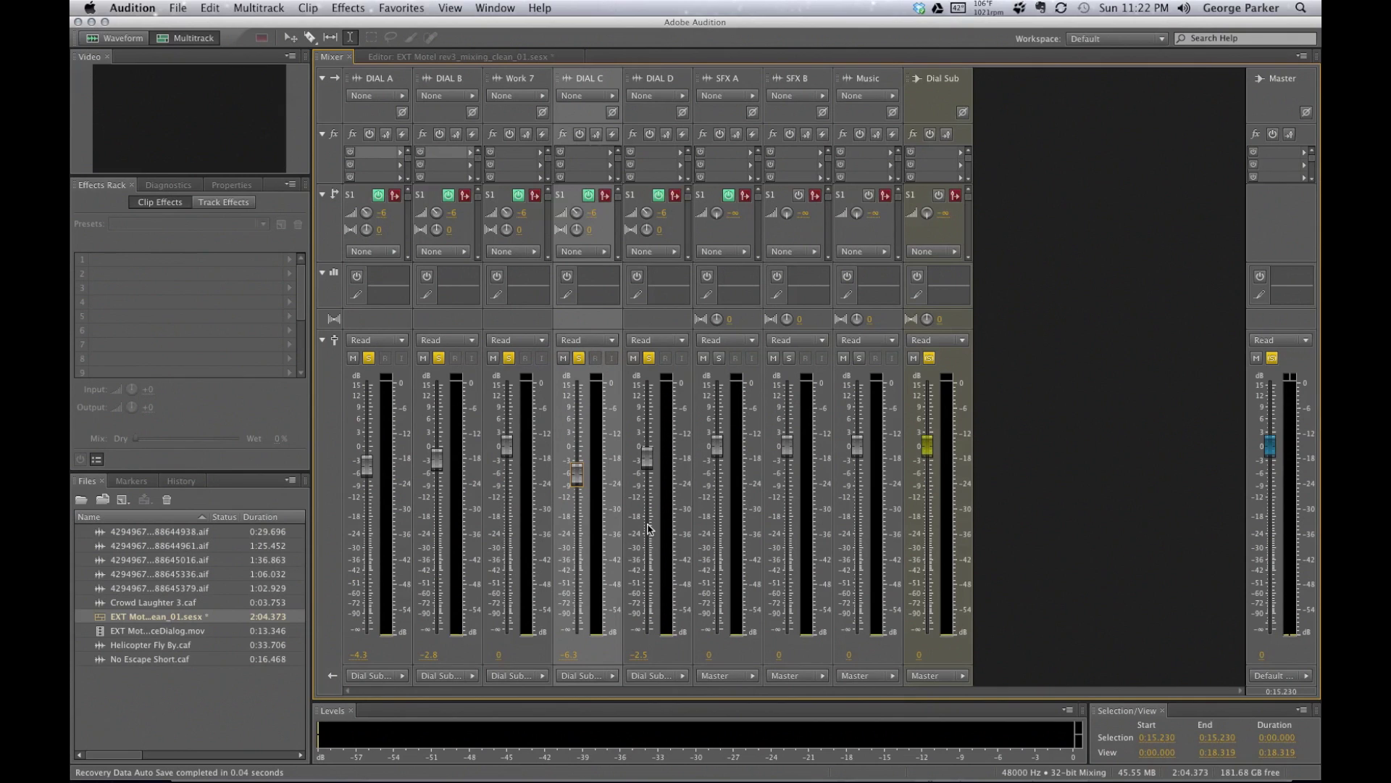
pyautogui.press('space')
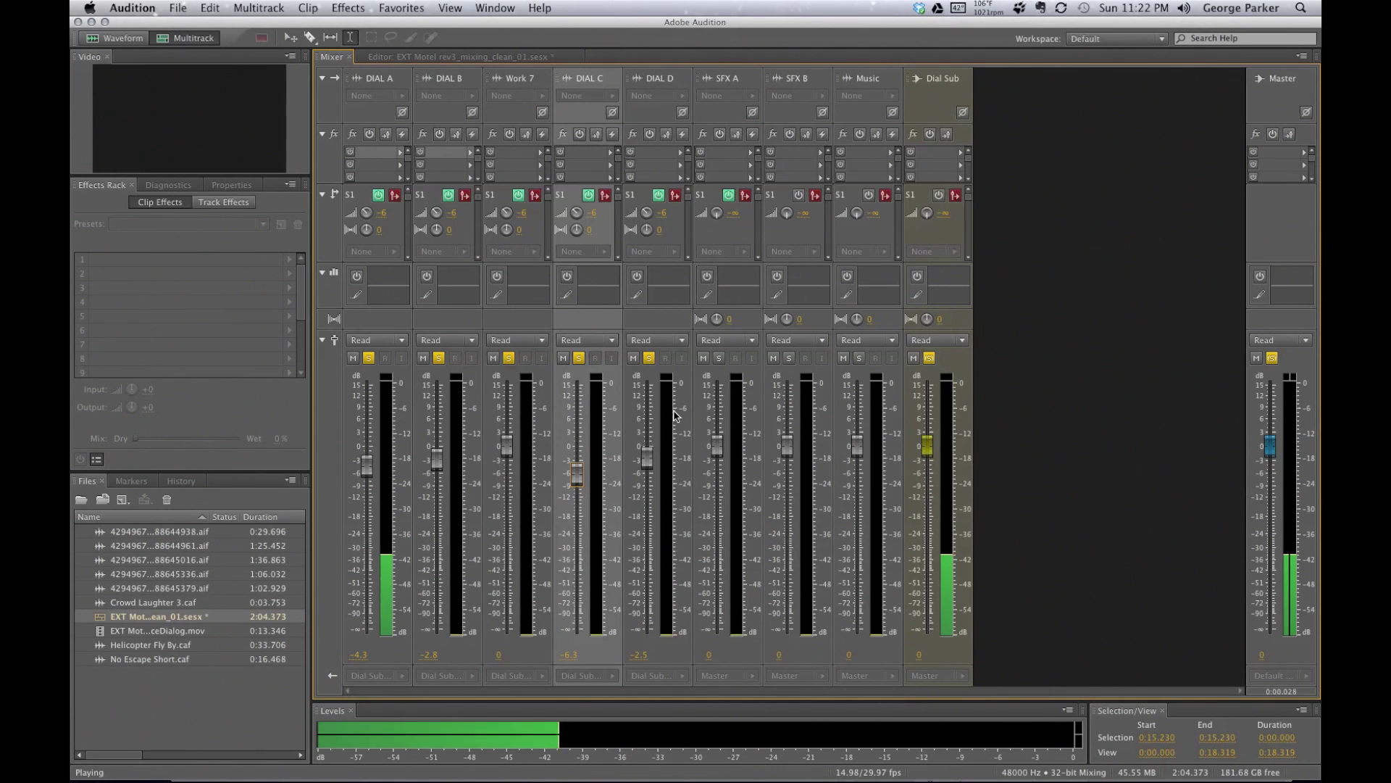
pyautogui.click(368, 475)
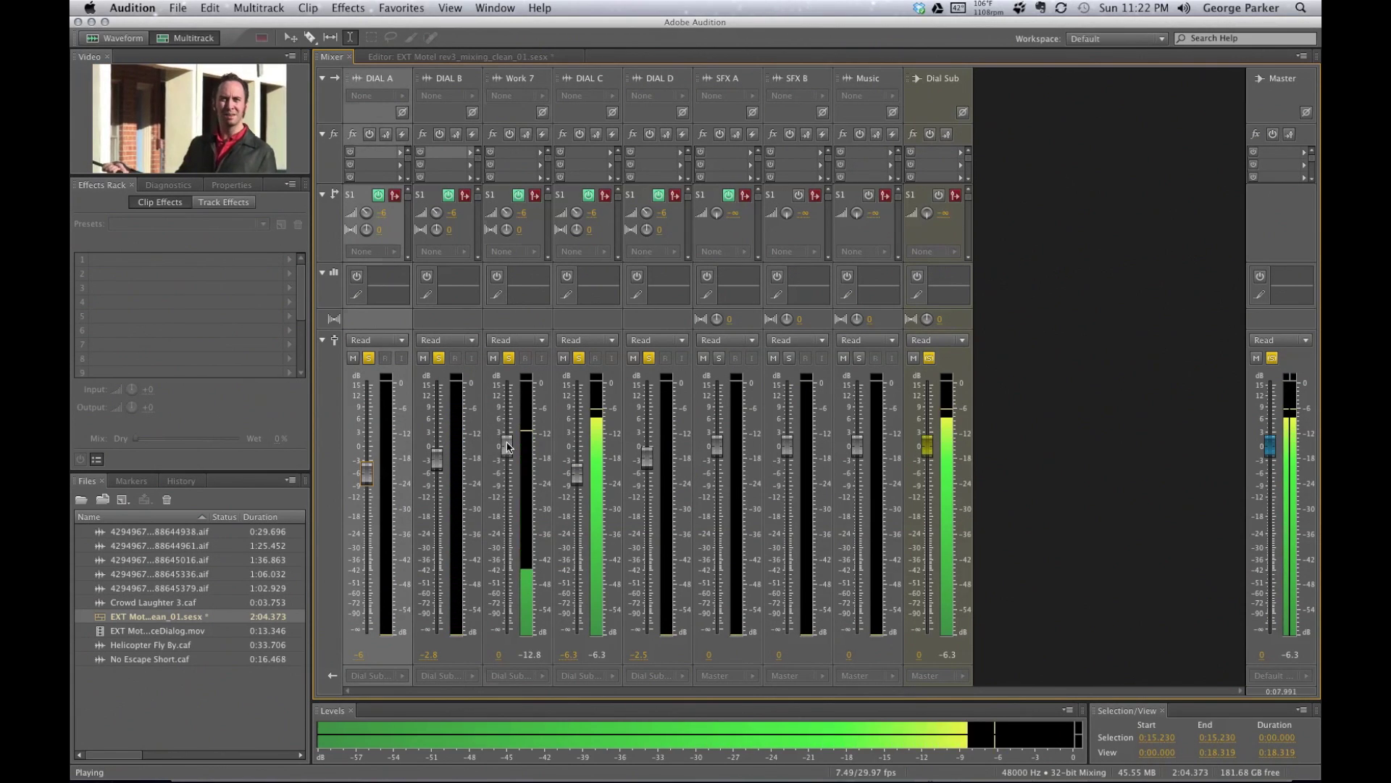
pyautogui.moveTo(500, 439); pyautogui.dragTo(511, 447)
pyautogui.press('space')
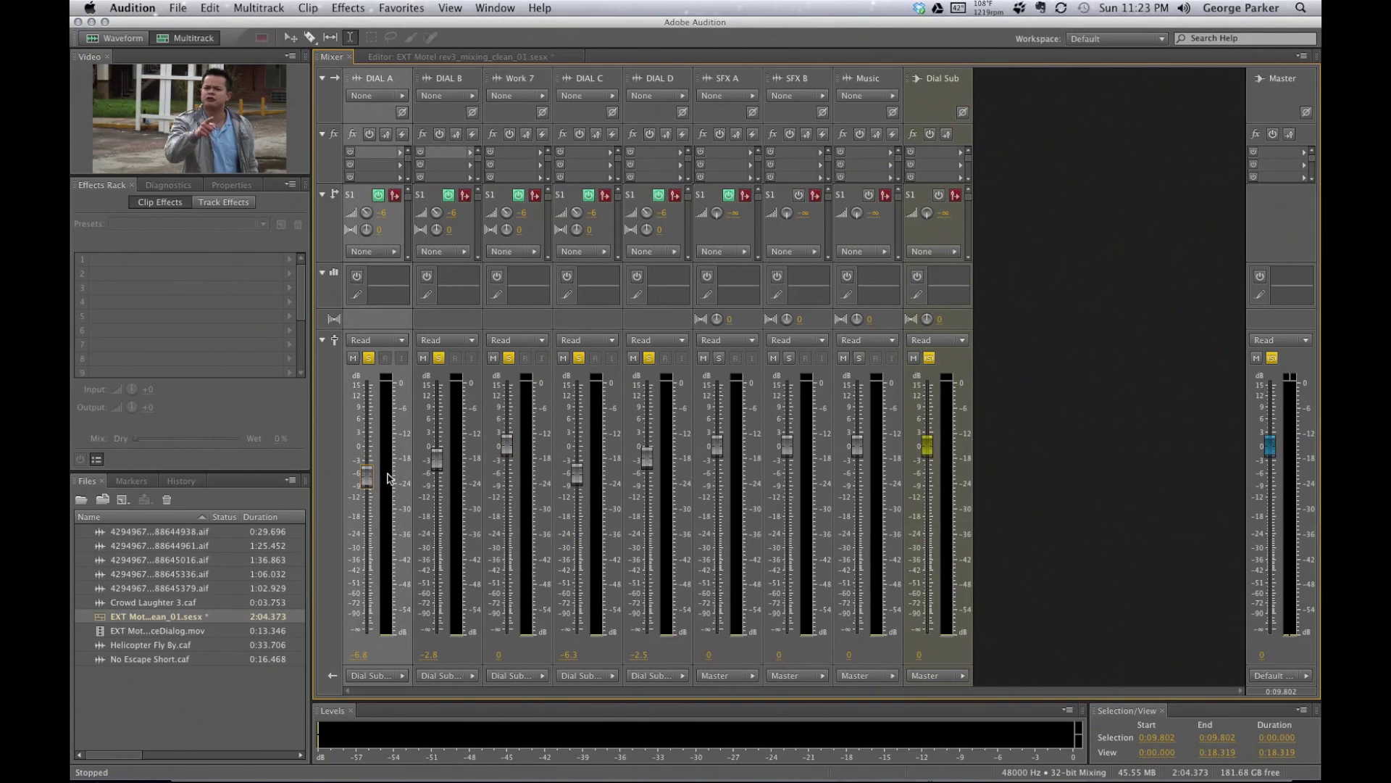
# - Lower the DIAL B fader to about -4.1 dB, DIAL C to -7.2 dB and DIAL D to -3.6 dB, and resume playback
pyautogui.moveTo(436, 458); pyautogui.dragTo(437, 464)
pyautogui.moveTo(580, 473); pyautogui.dragTo(645, 470)
pyautogui.press('space')
pyautogui.moveTo(445, 764)
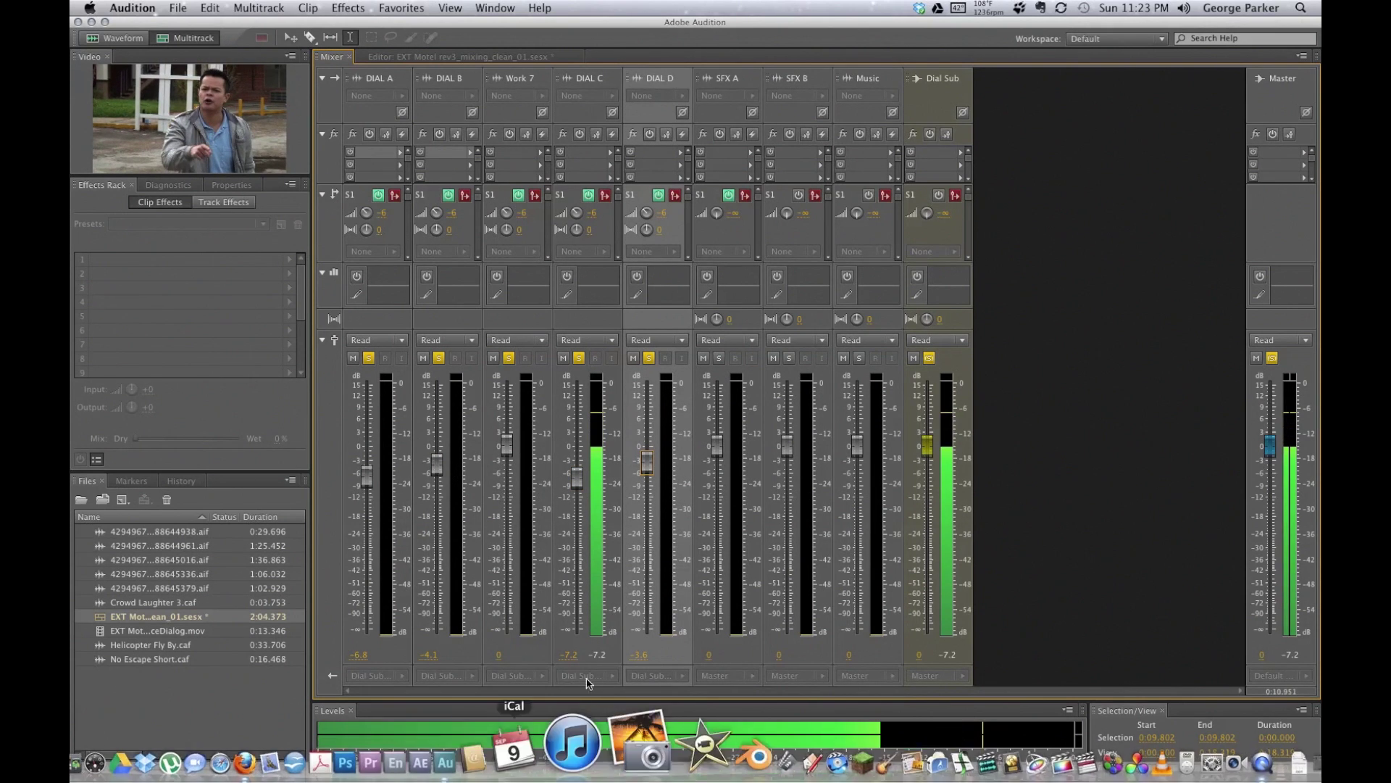
# - Lower DIAL D to about -4.3 dB, DIAL B to -5.3 dB and DIAL C to -8.7 dB during playback, and nudge Dial Sub Mix to -0.1 dB
pyautogui.moveTo(647, 467); pyautogui.dragTo(647, 471)
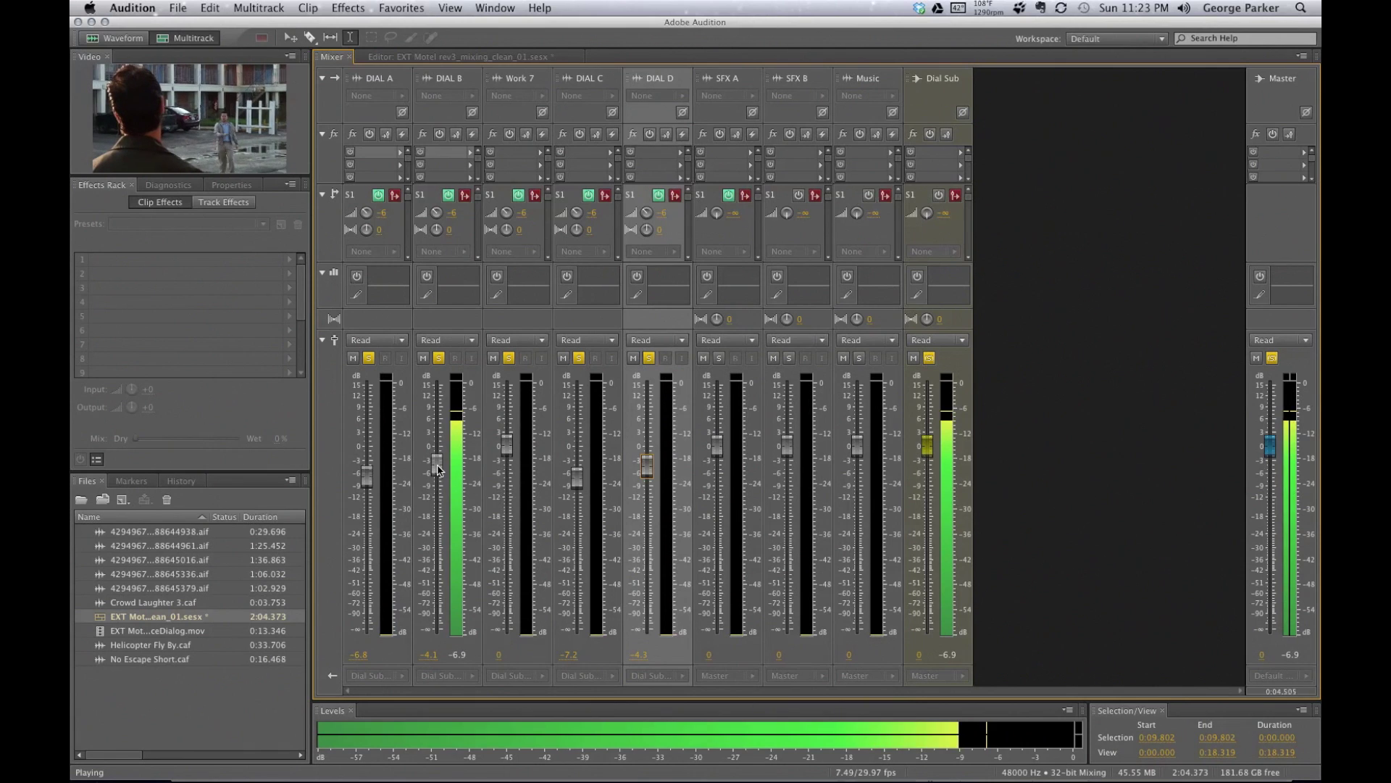
pyautogui.moveTo(438, 470); pyautogui.dragTo(440, 475)
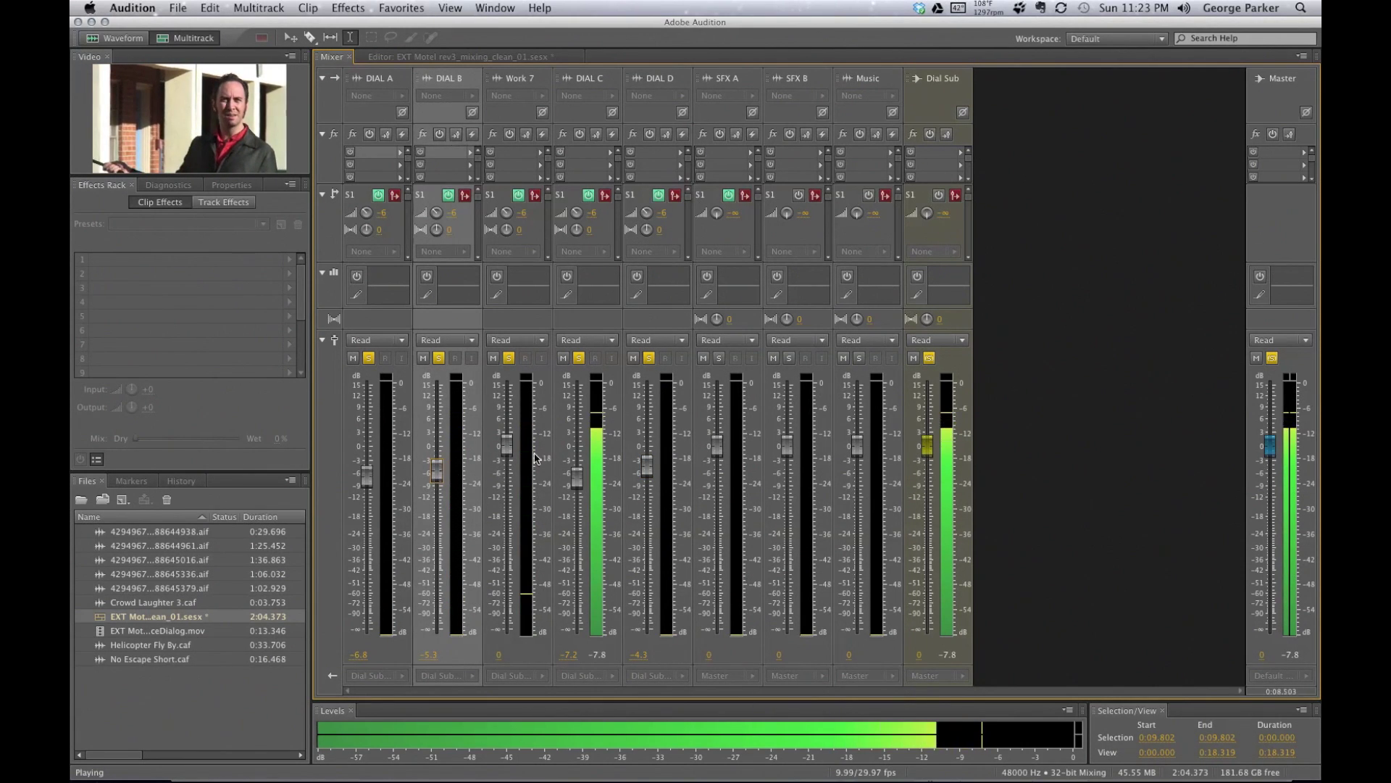
pyautogui.moveTo(578, 480); pyautogui.dragTo(578, 491)
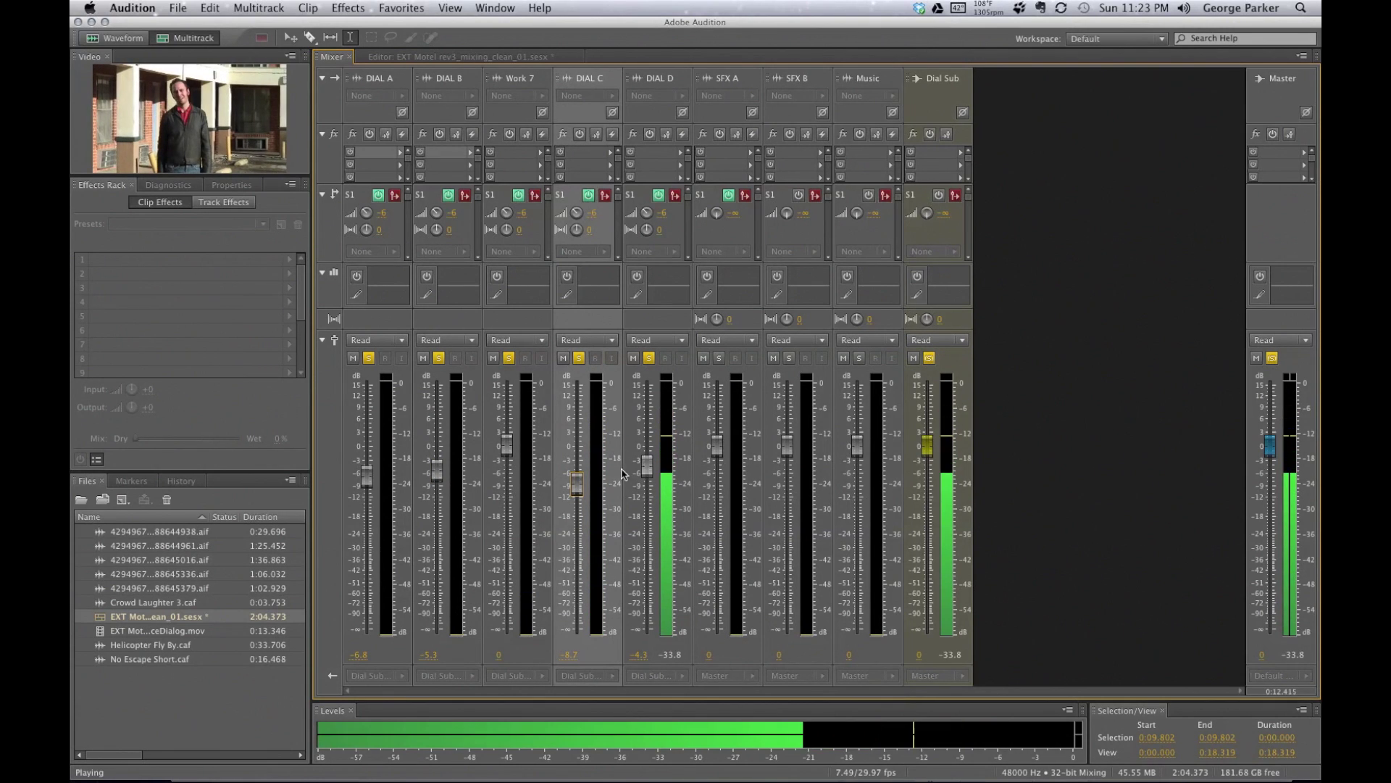
pyautogui.press('space')
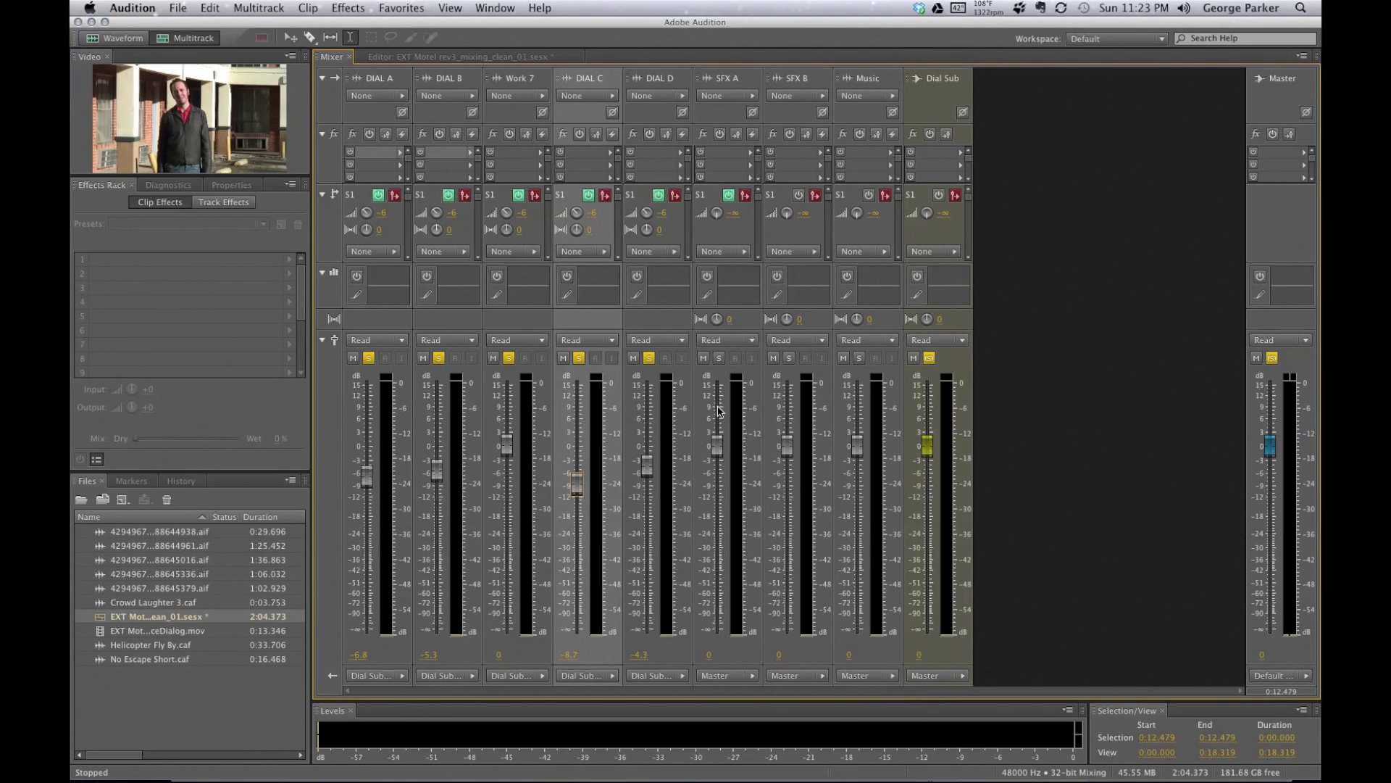
pyautogui.click(437, 471)
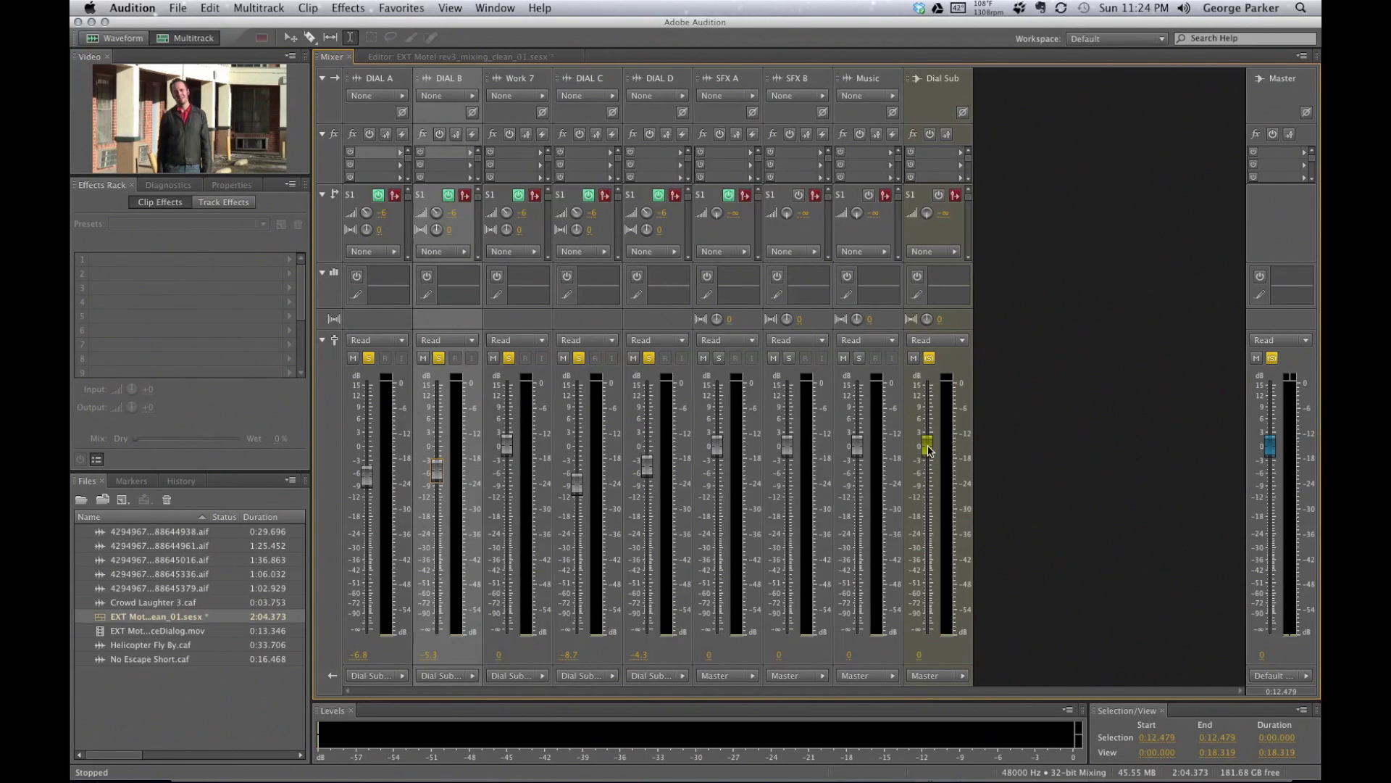
pyautogui.moveTo(929, 451); pyautogui.dragTo(929, 452)
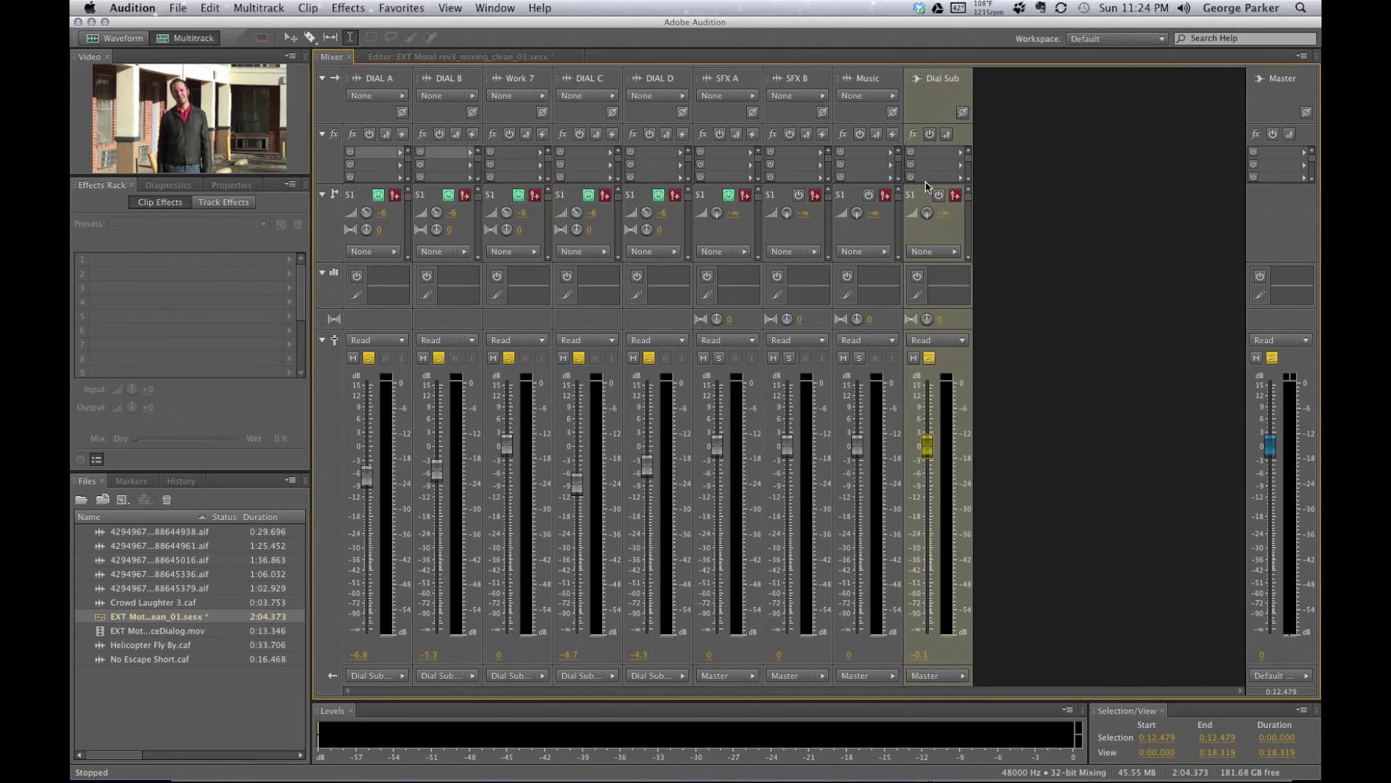
# - Insert a Parametric Equalizer in the first effect slot of the Dial Sub Mix bus and reposition its window over the mixer
pyautogui.click(963, 155)
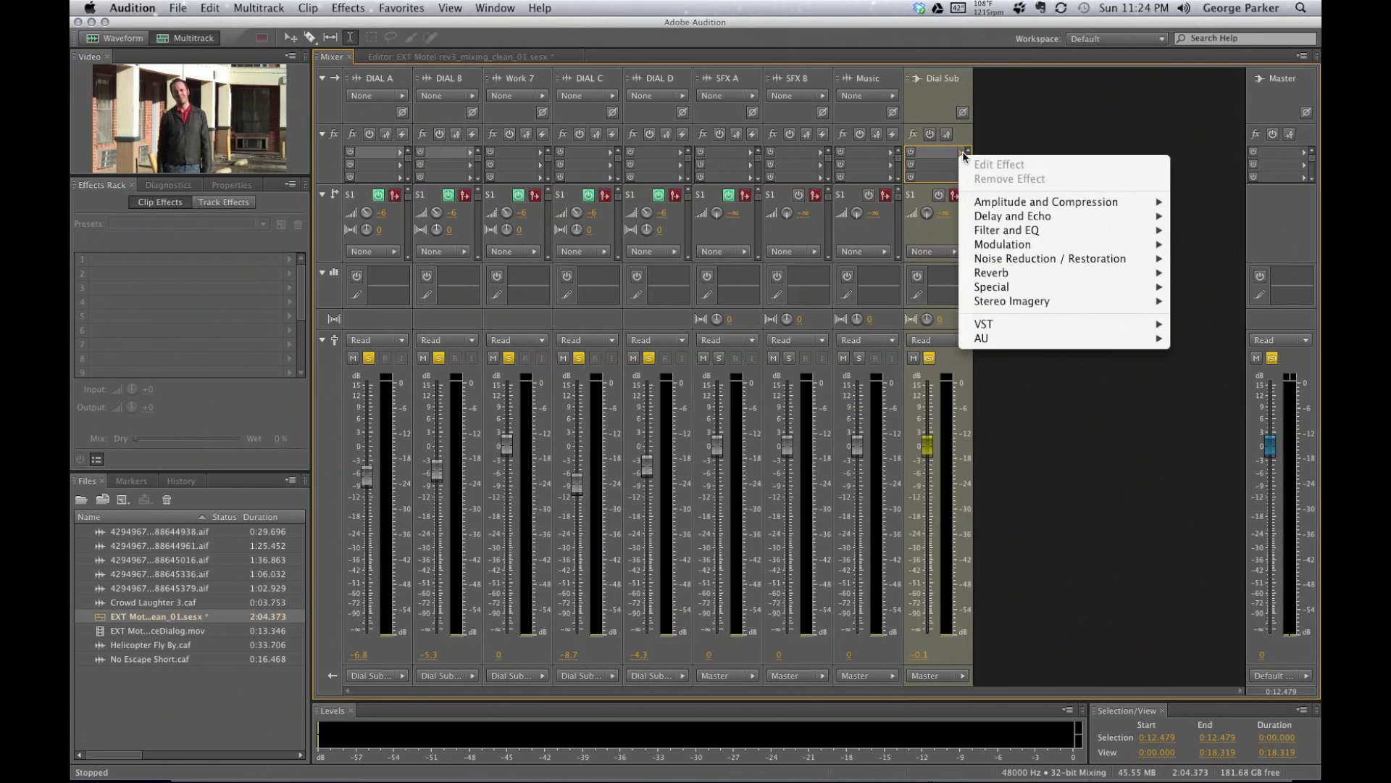
pyautogui.moveTo(1063, 232)
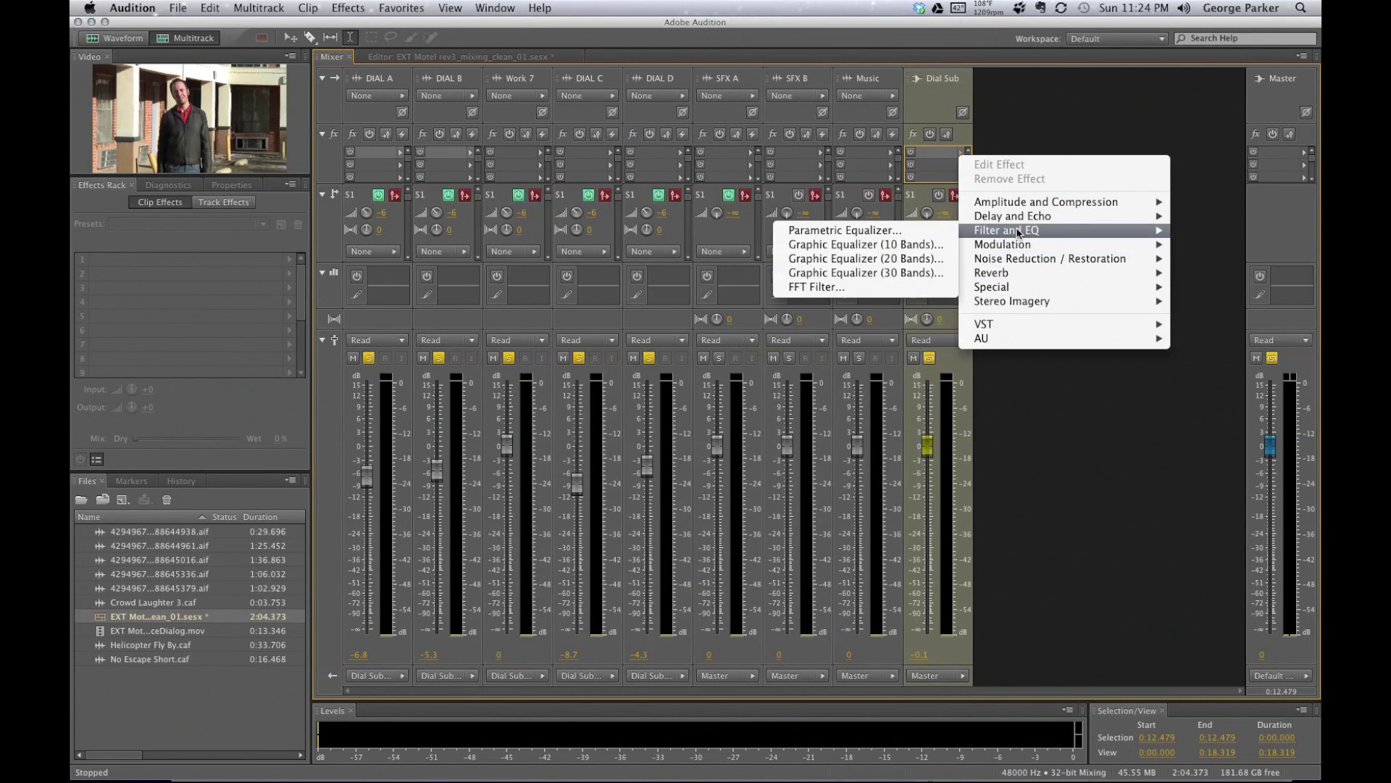
pyautogui.click(873, 231)
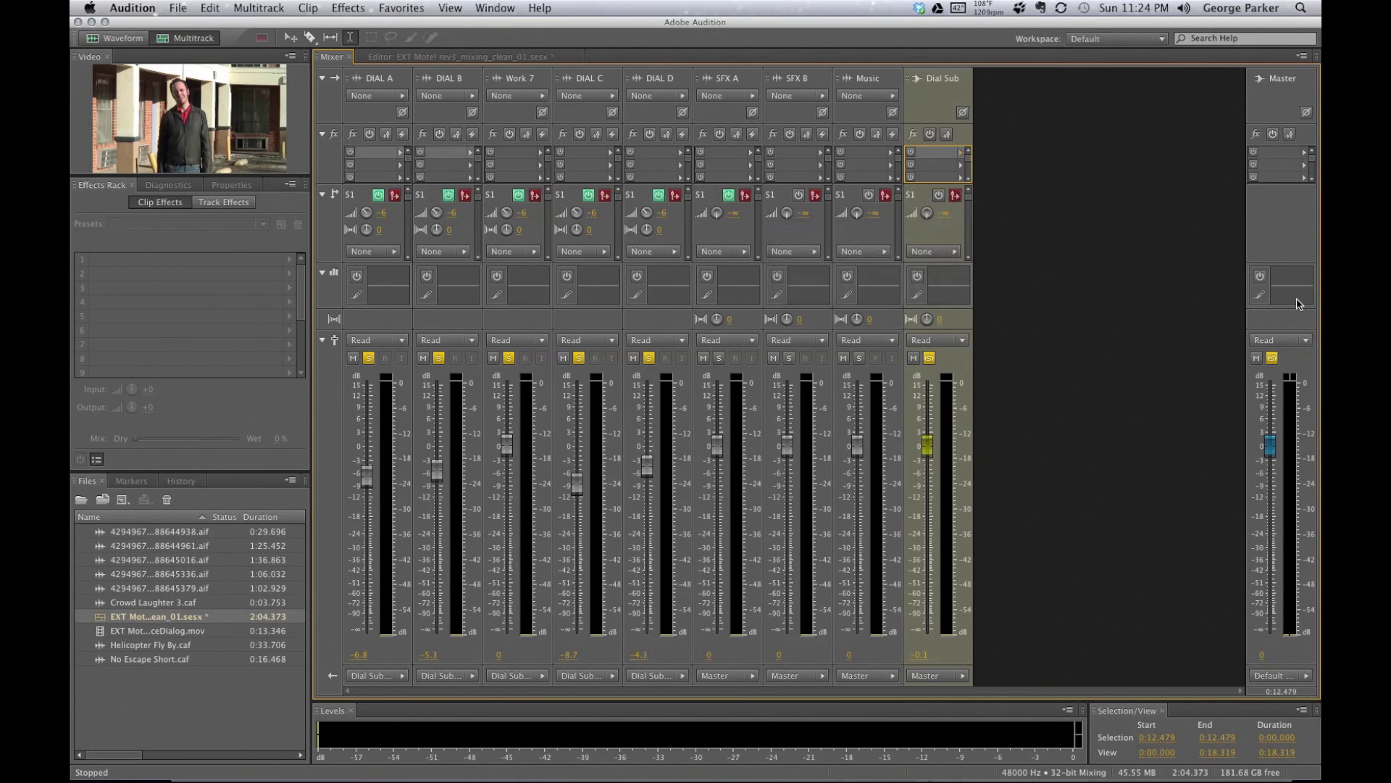
pyautogui.moveTo(807, 219); pyautogui.dragTo(1117, 335)
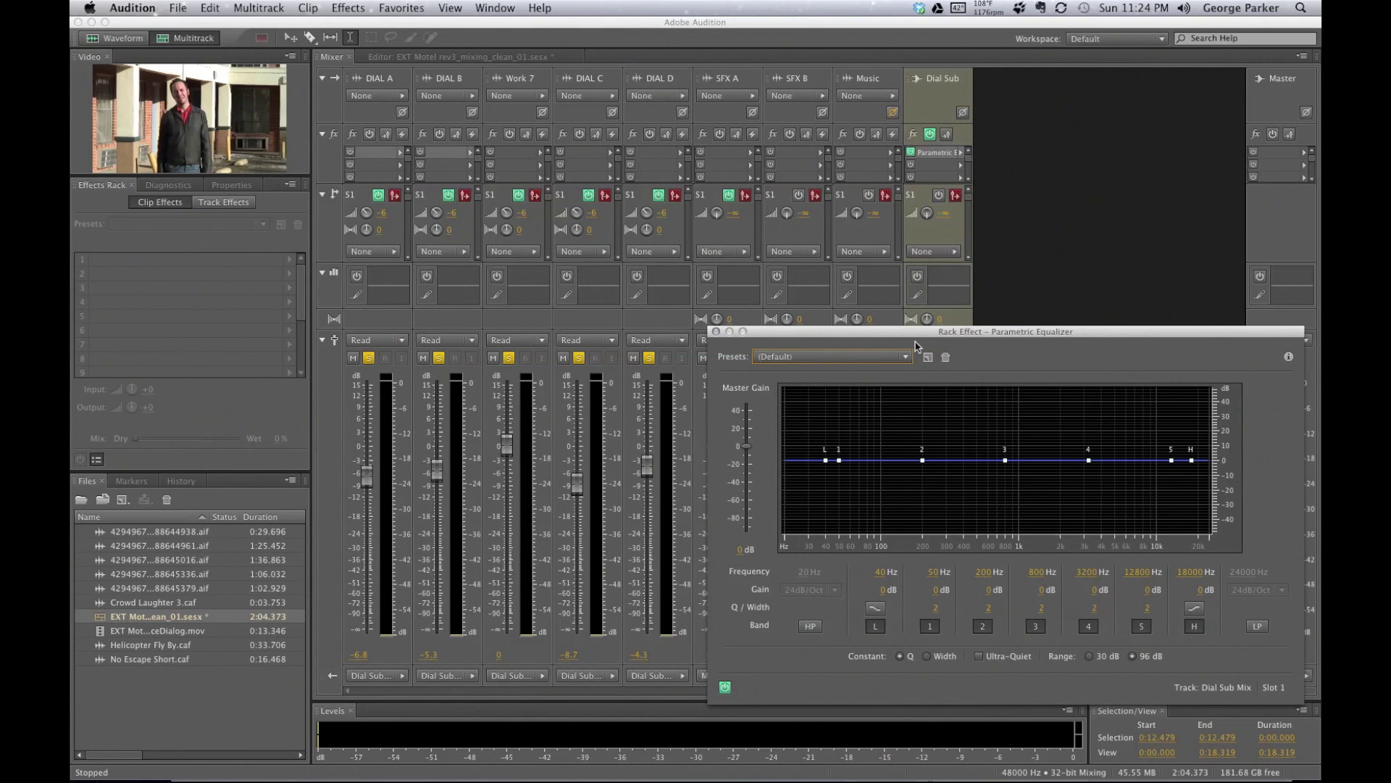
pyautogui.moveTo(936, 333); pyautogui.dragTo(659, 191)
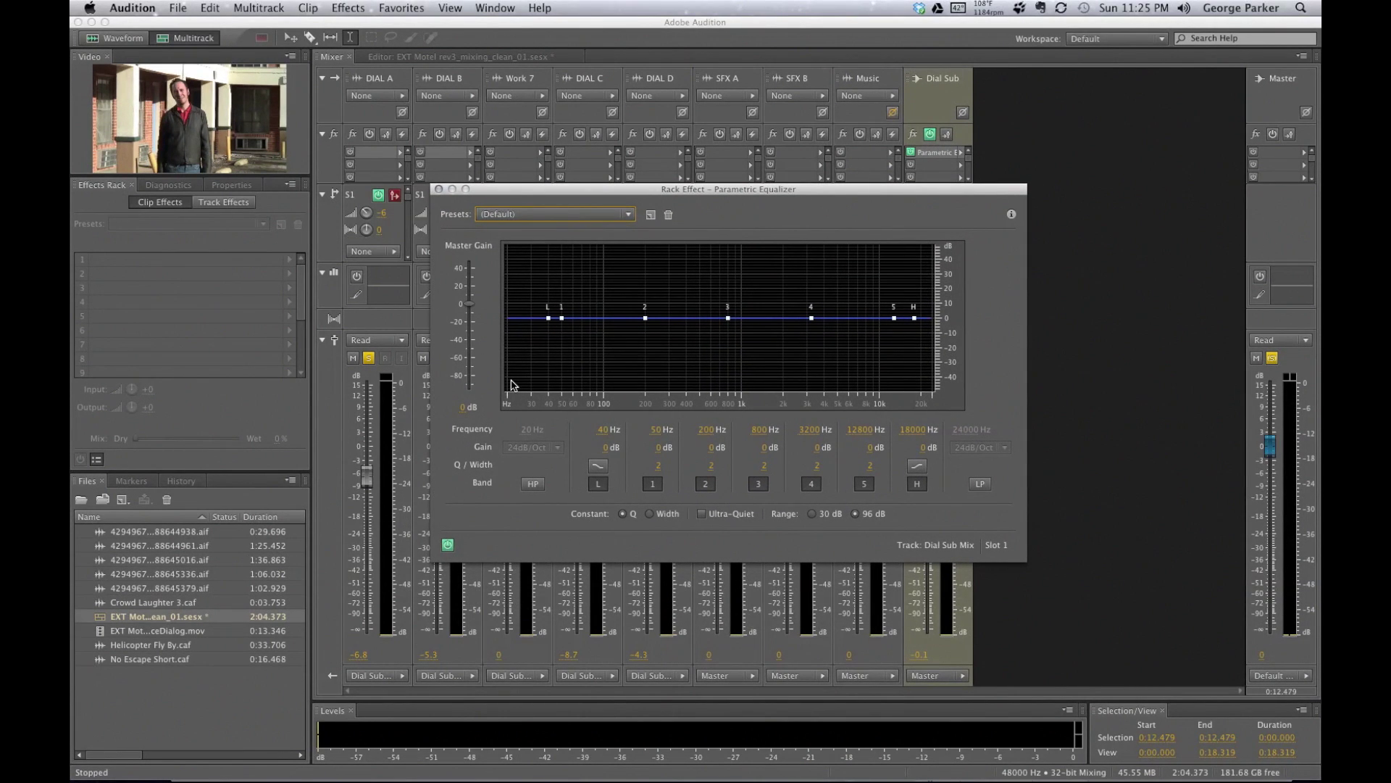
# - During playback, boost EQ band 4 by about 5.6 dB, band 3 by 2.5 dB at 775 Hz and band 5 by 4.5 dB at 10962 Hz
pyautogui.press('space')
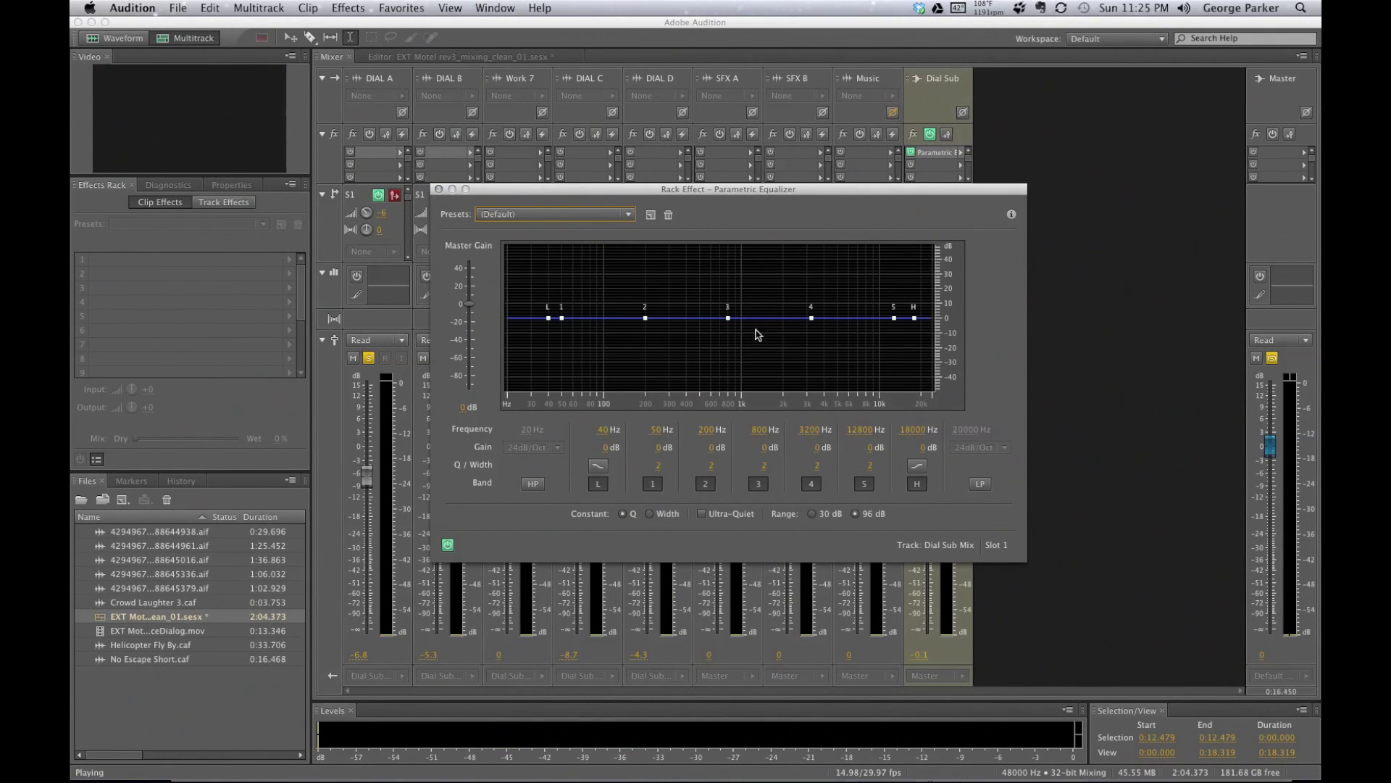
pyautogui.moveTo(812, 318); pyautogui.dragTo(813, 311)
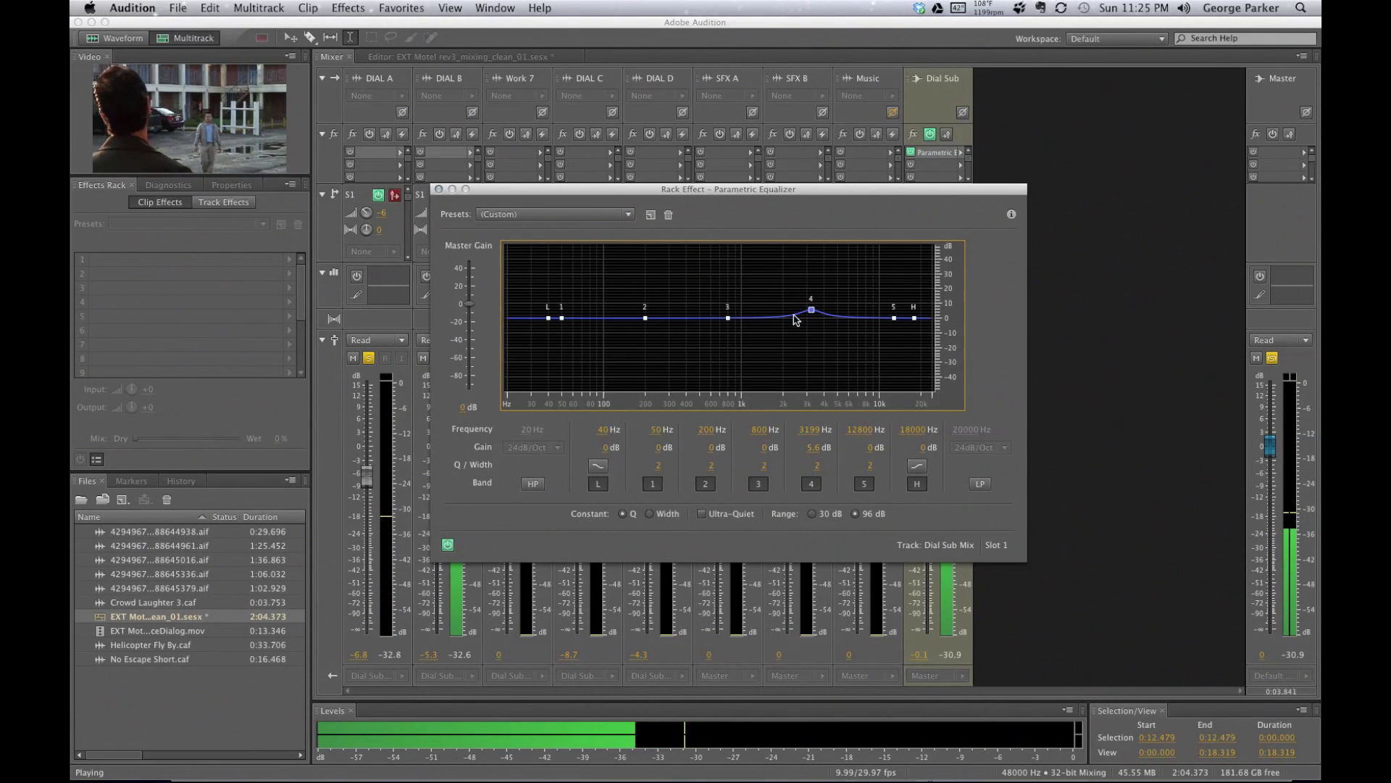
pyautogui.moveTo(727, 318); pyautogui.dragTo(727, 314)
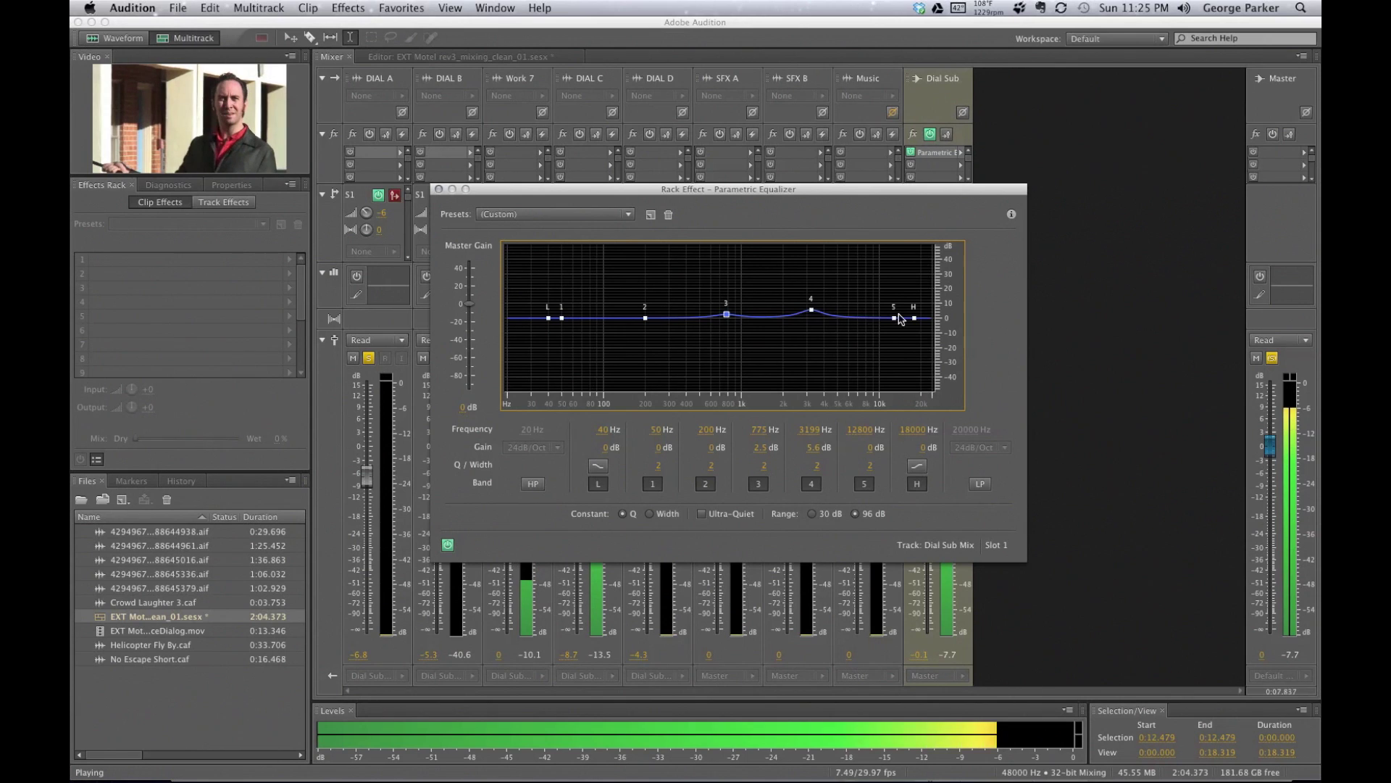
pyautogui.moveTo(895, 318)
pyautogui.mouseDown()
pyautogui.moveTo(898, 298)
pyautogui.moveTo(885, 311)
pyautogui.mouseUp()
pyautogui.press('space')
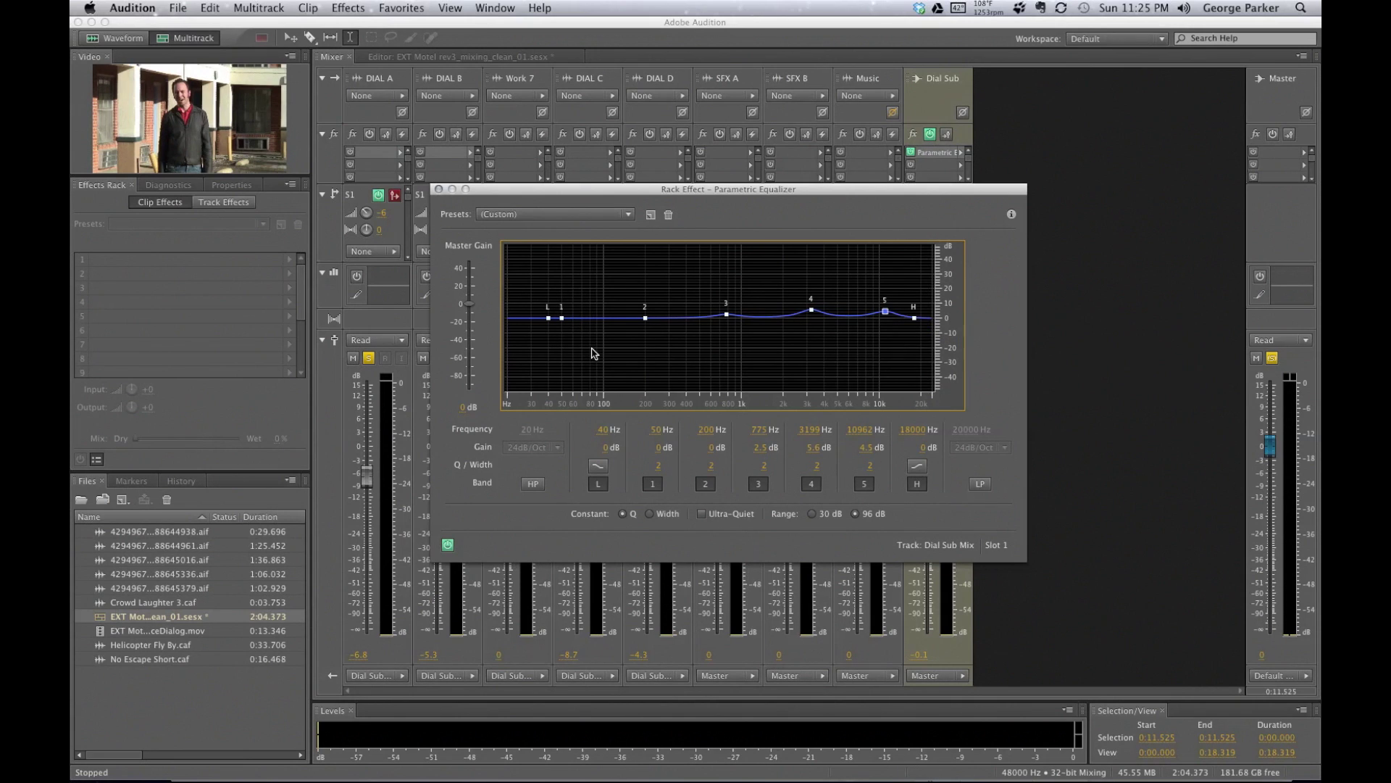
# - Enable the equalizer's high-pass filter and raise its cutoff frequency to about 66 Hz while the dialogue plays
pyautogui.click(534, 485)
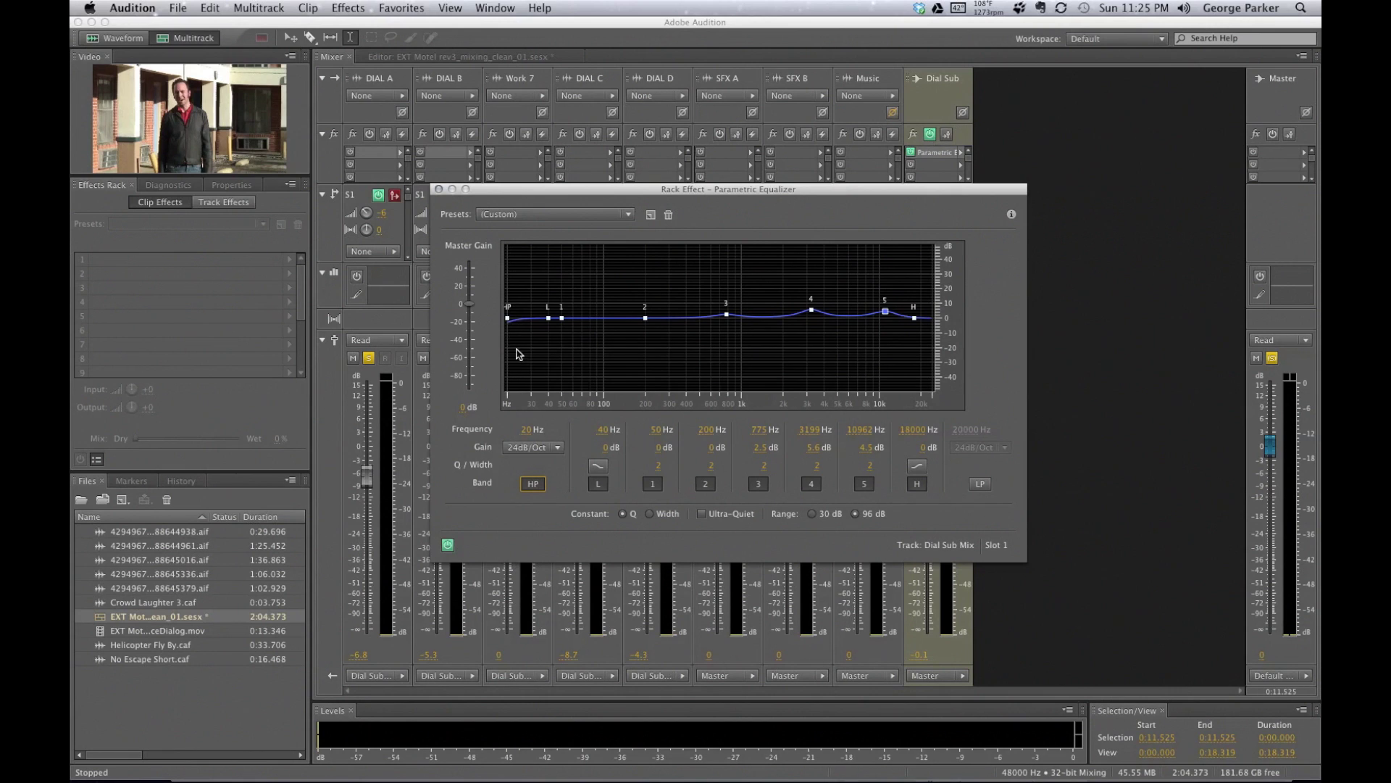
pyautogui.moveTo(509, 318); pyautogui.dragTo(543, 322)
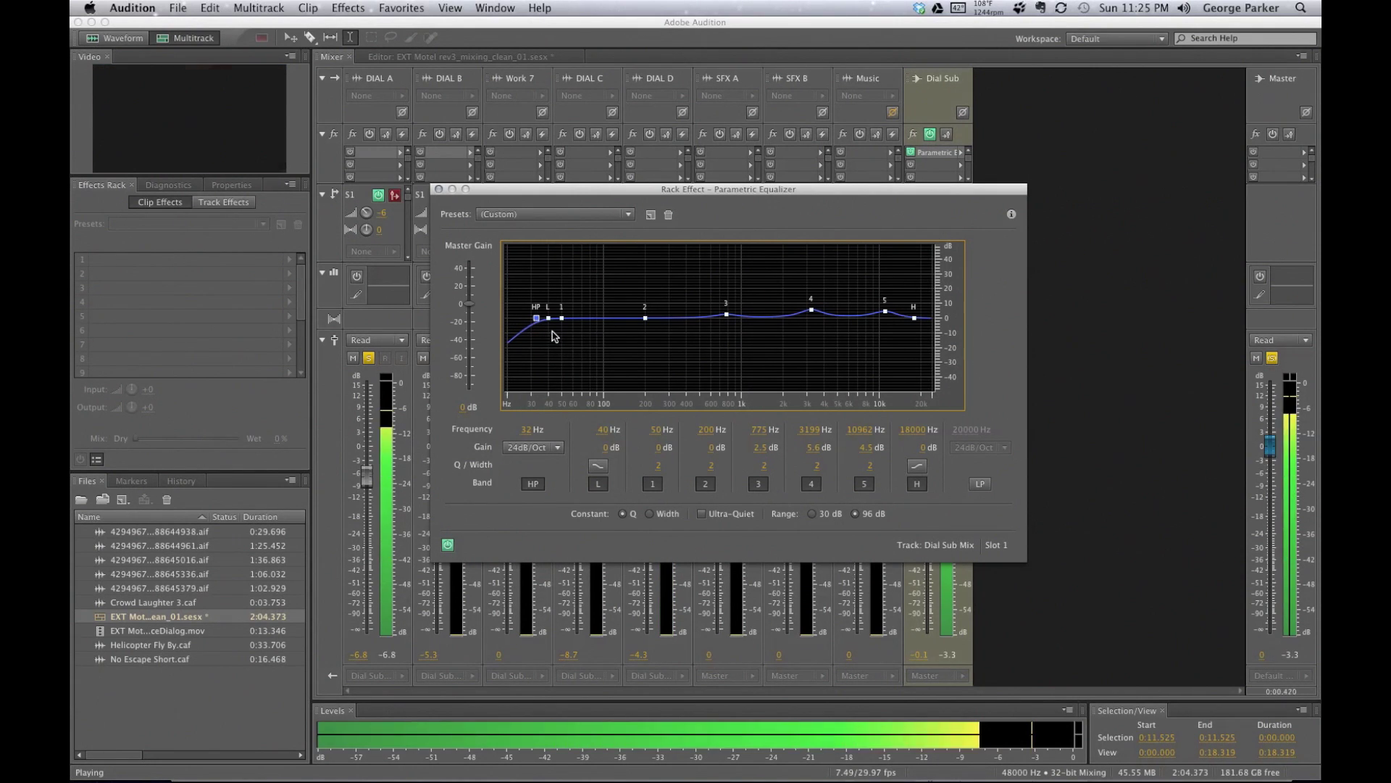
pyautogui.moveTo(545, 319); pyautogui.dragTo(579, 318)
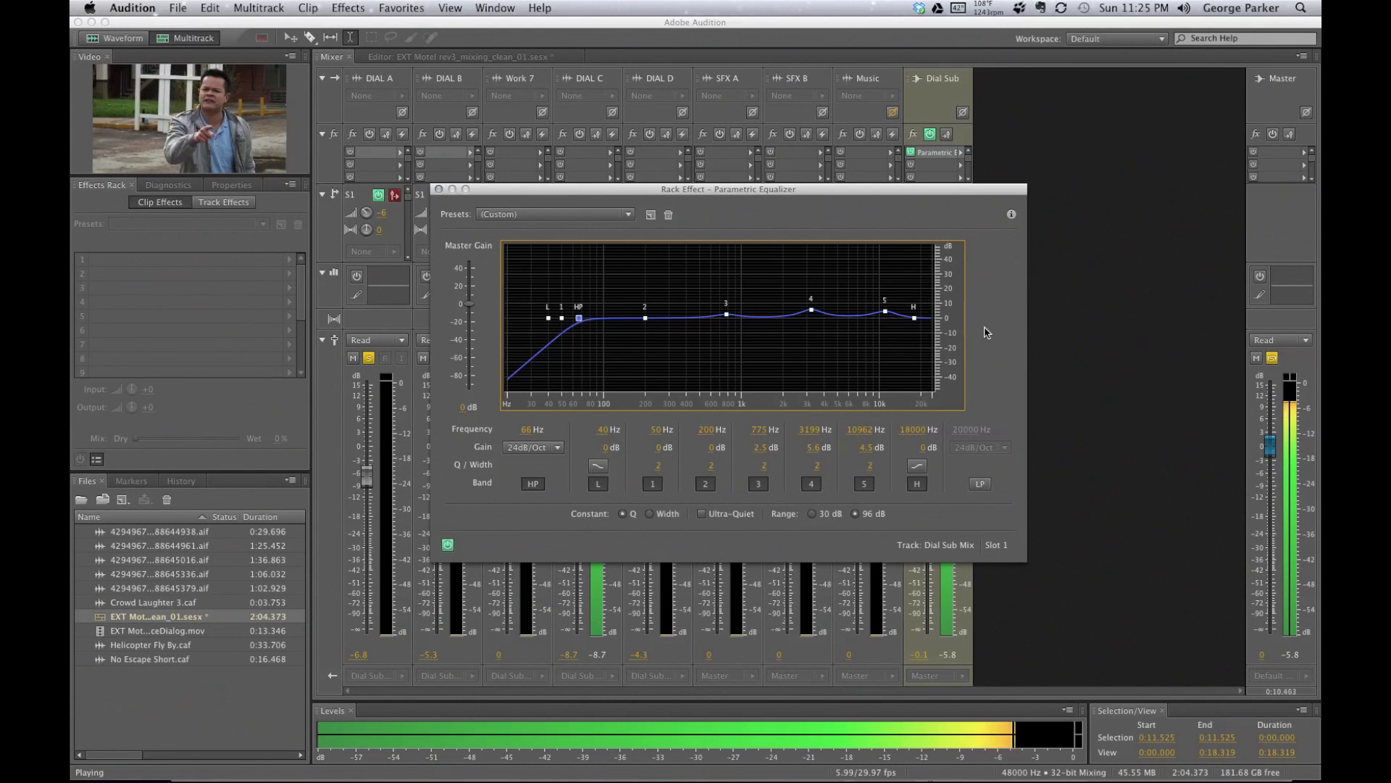
# - Cut the high shelf to about -9.1 dB, set EQ bands 3, 4 and 5 to 6.1, 5.1 and 7.6 dB, and close the equalizer
pyautogui.moveTo(914, 319); pyautogui.dragTo(917, 332)
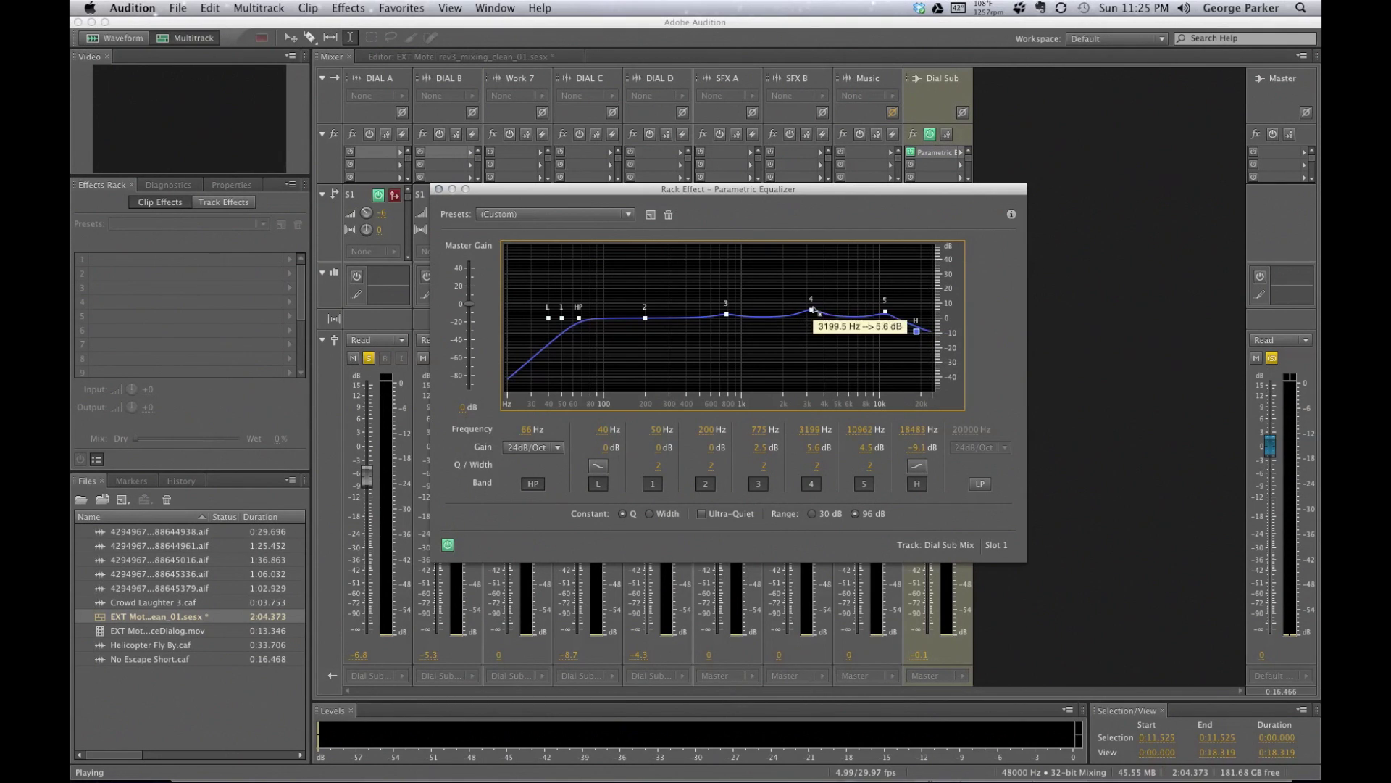
pyautogui.moveTo(811, 310); pyautogui.dragTo(806, 311)
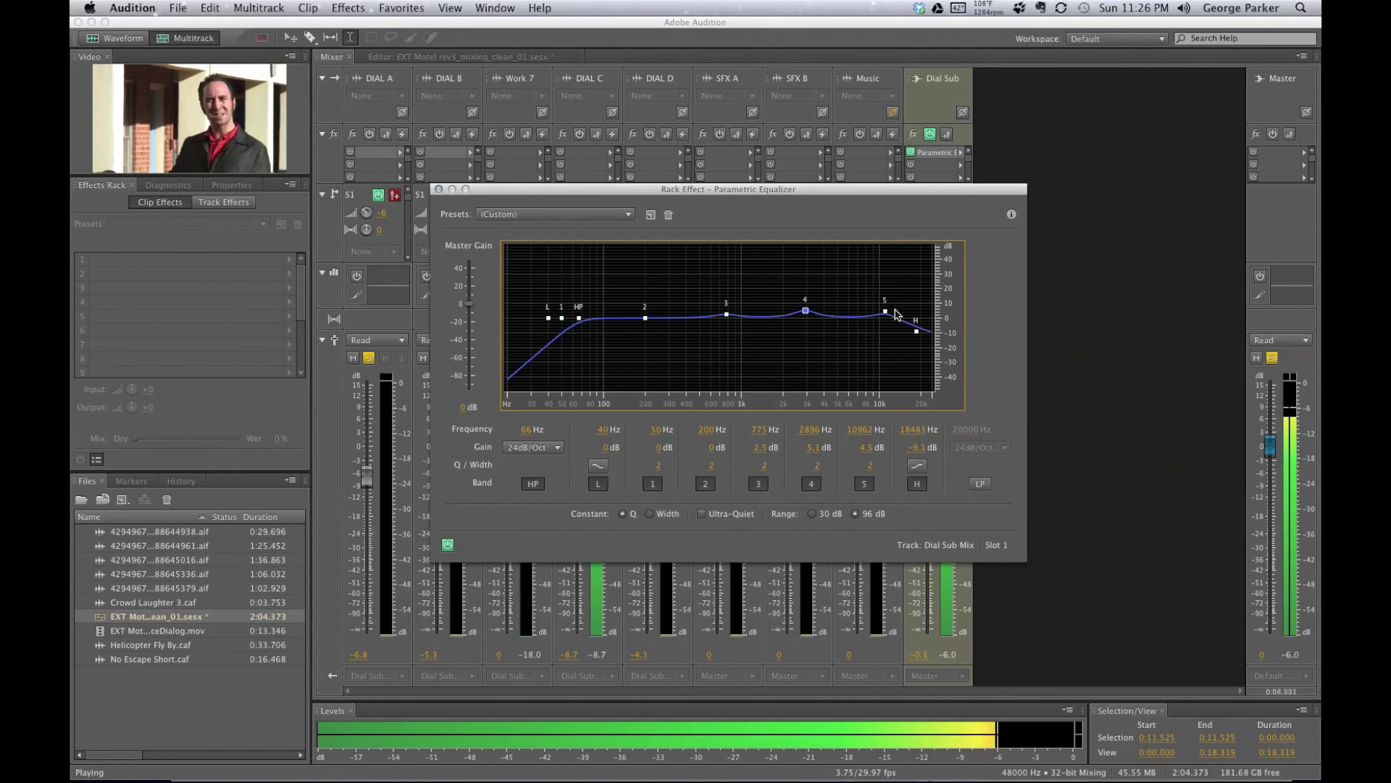
pyautogui.moveTo(884, 310); pyautogui.dragTo(883, 307)
pyautogui.moveTo(727, 315); pyautogui.dragTo(725, 309)
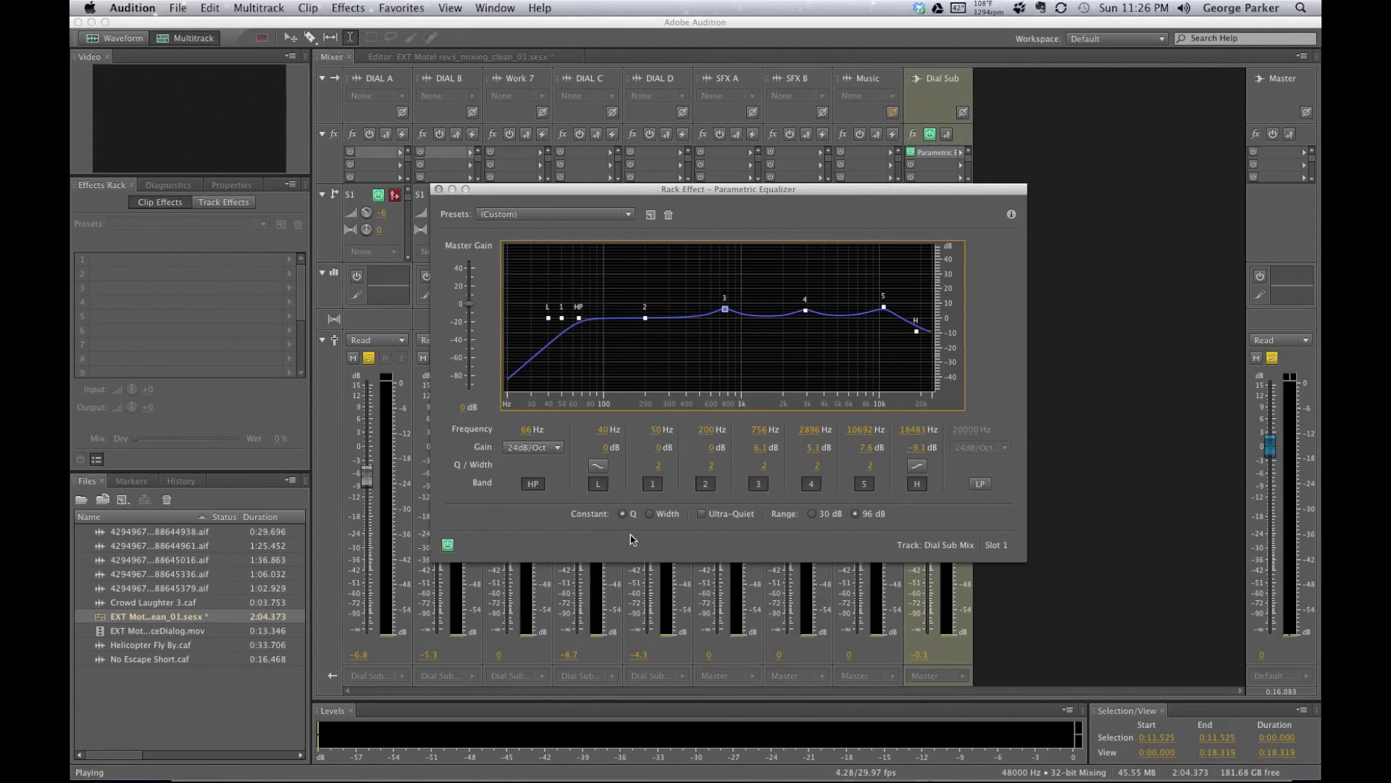
pyautogui.press('space')
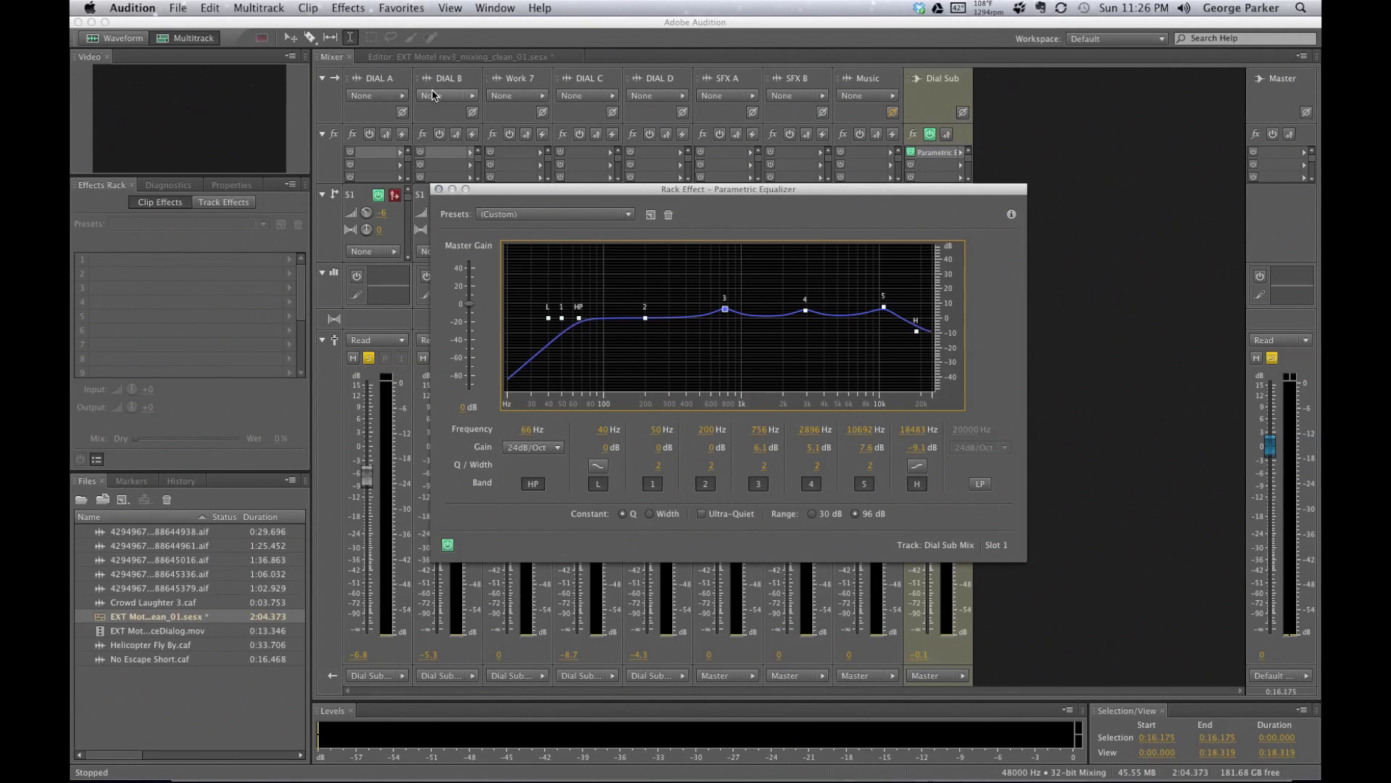
pyautogui.click(439, 190)
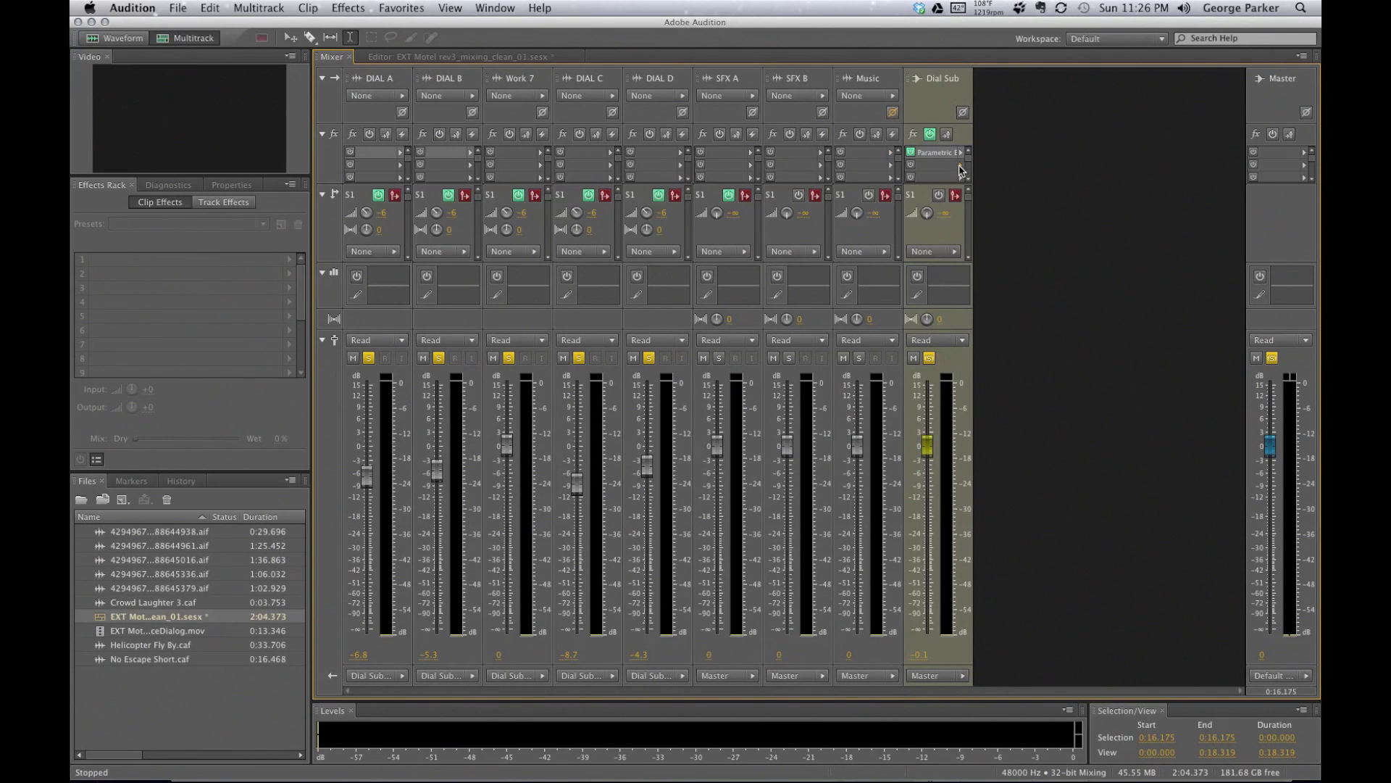
# - Insert the Reverb effect in the second slot of the Dial Sub Mix bus, accept the performance alert and move its window aside
pyautogui.click(960, 165)
pyautogui.moveTo(1038, 290)
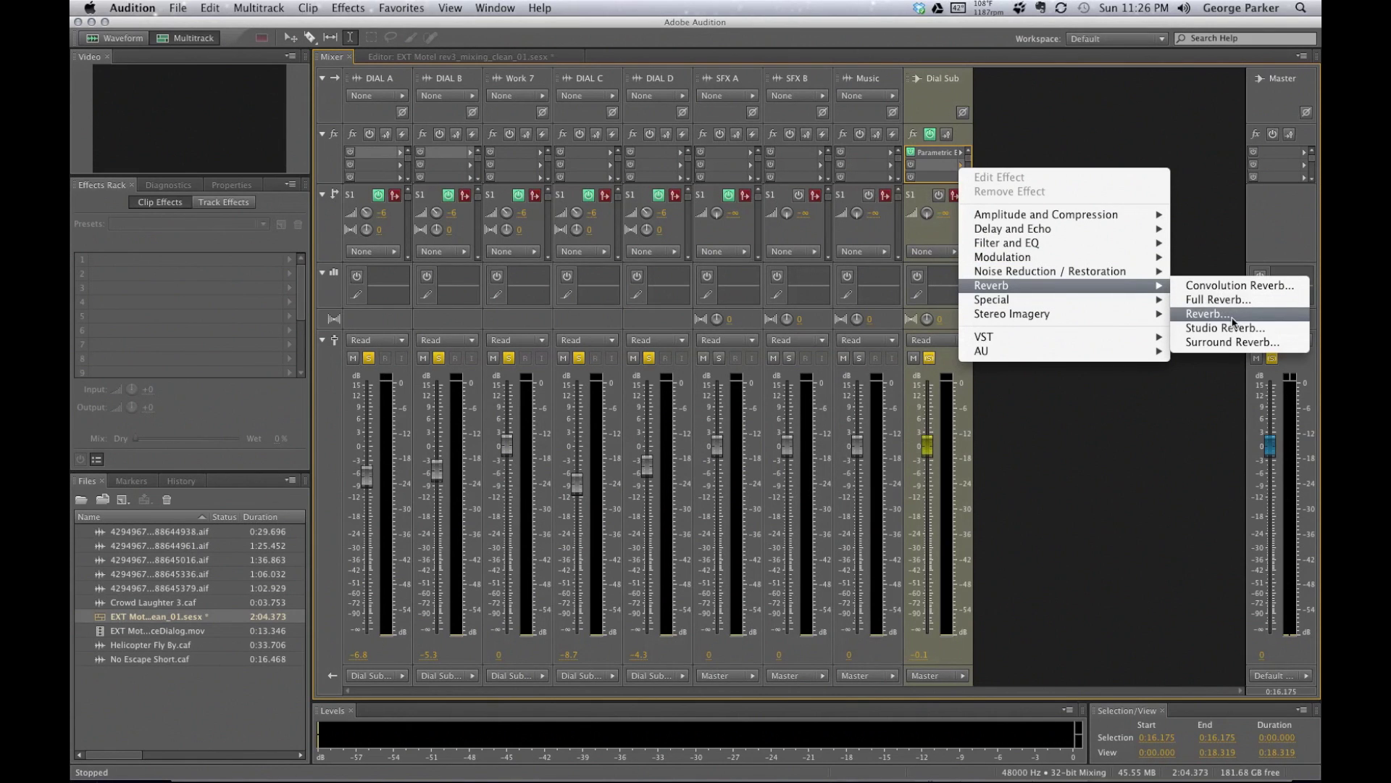
pyautogui.click(1233, 322)
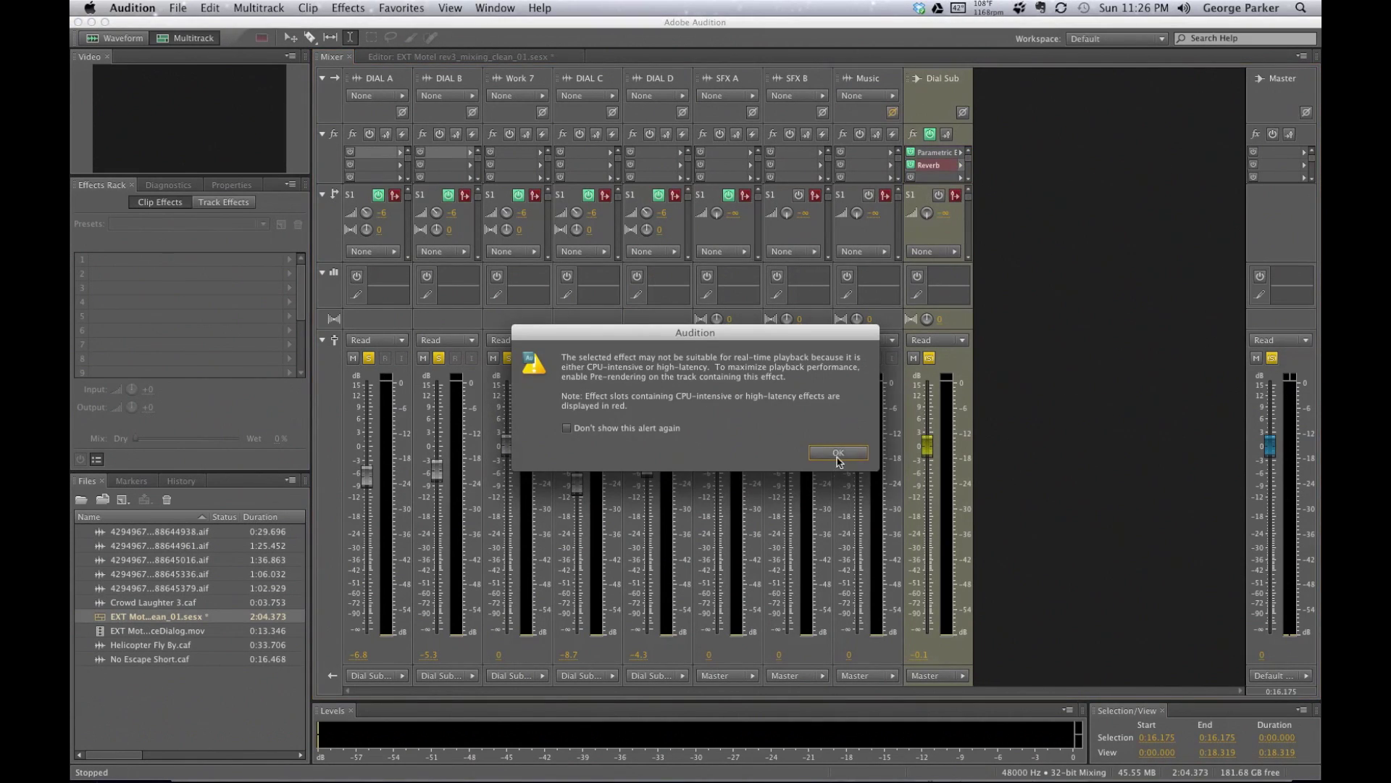
pyautogui.click(838, 453)
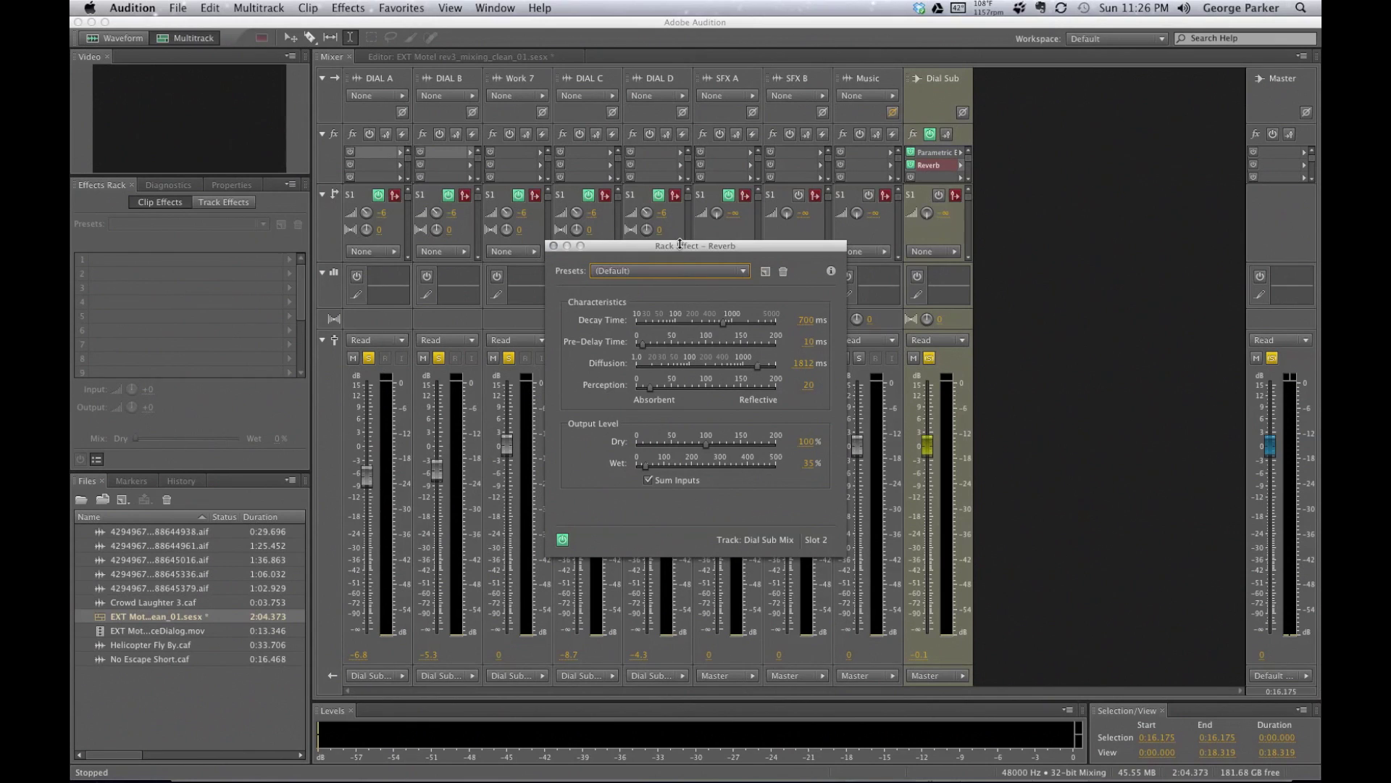
pyautogui.moveTo(681, 246); pyautogui.dragTo(921, 218)
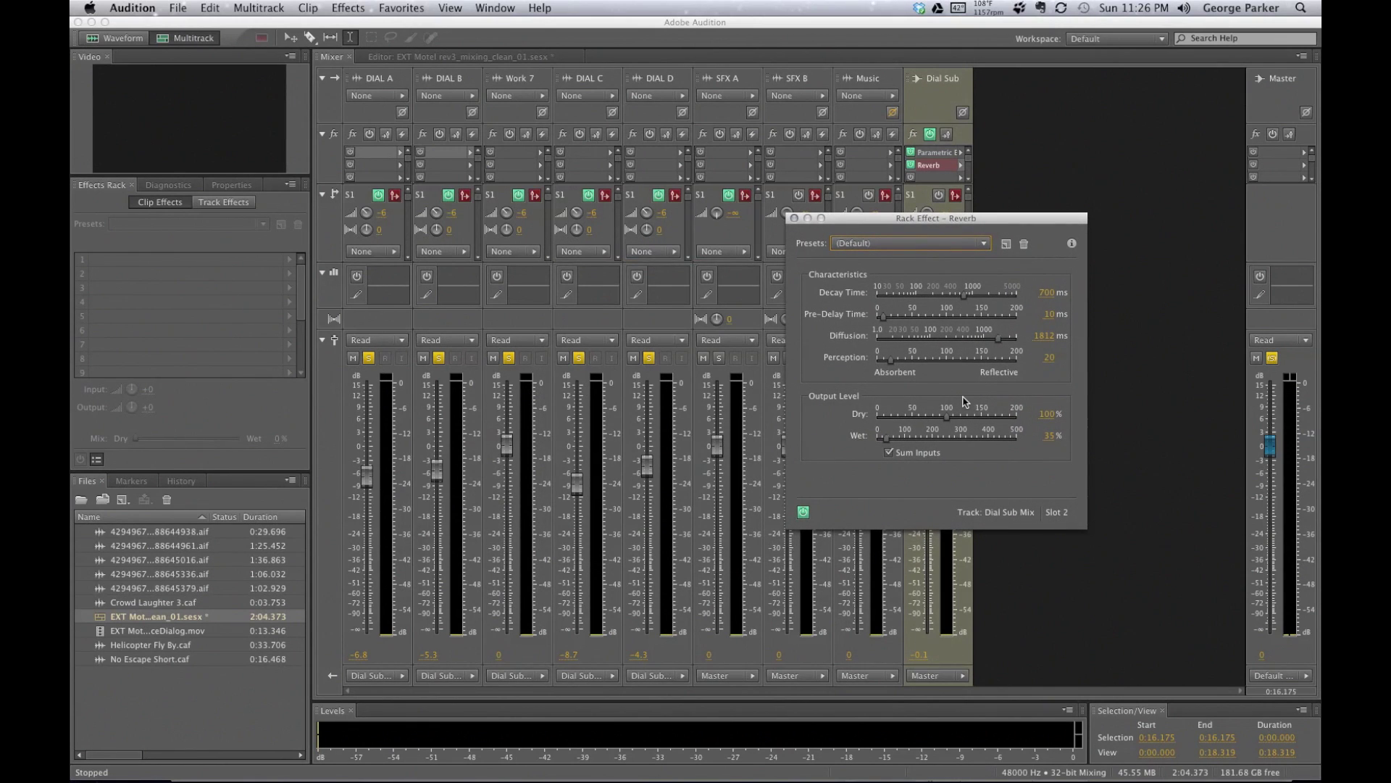
# - Play back the dialogue to audition the default reverb, stop playback and close the reverb window
pyautogui.press('space')
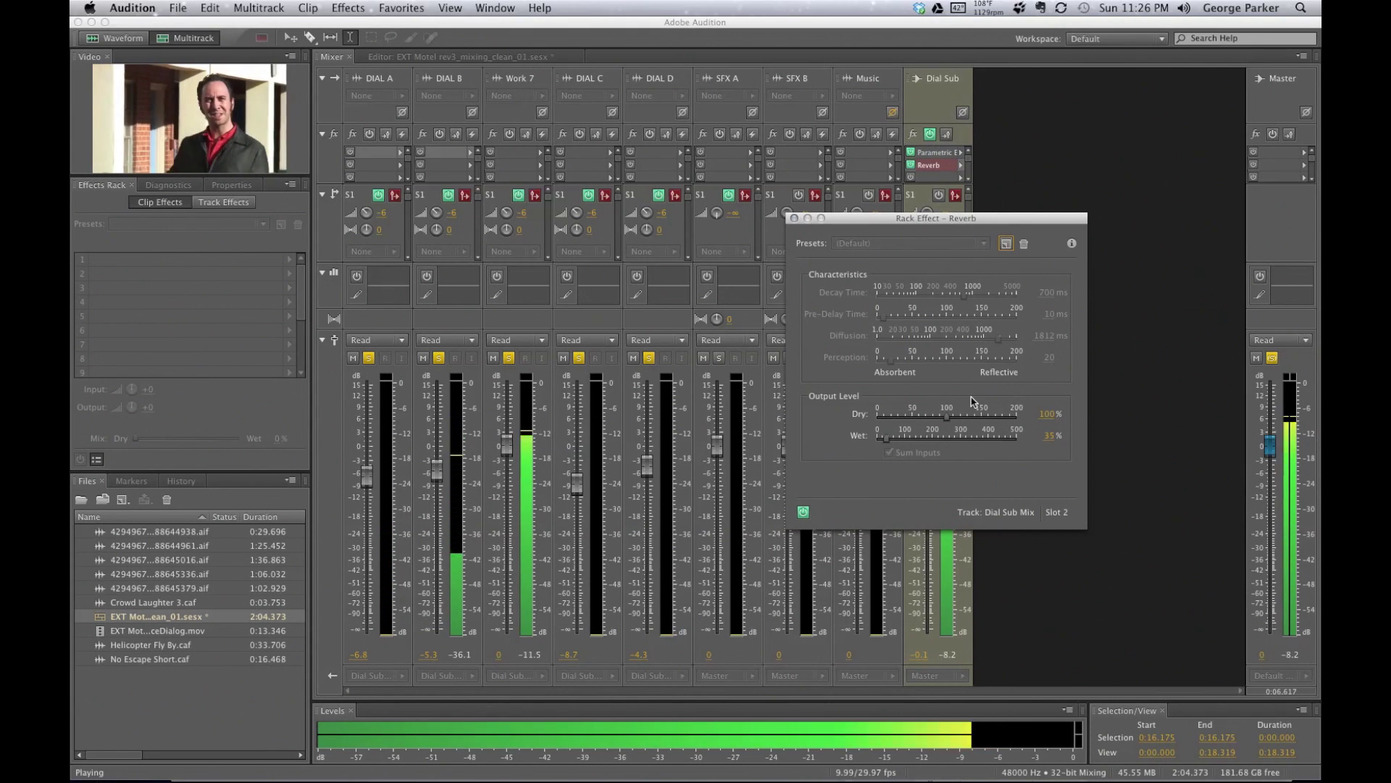
pyautogui.press('space')
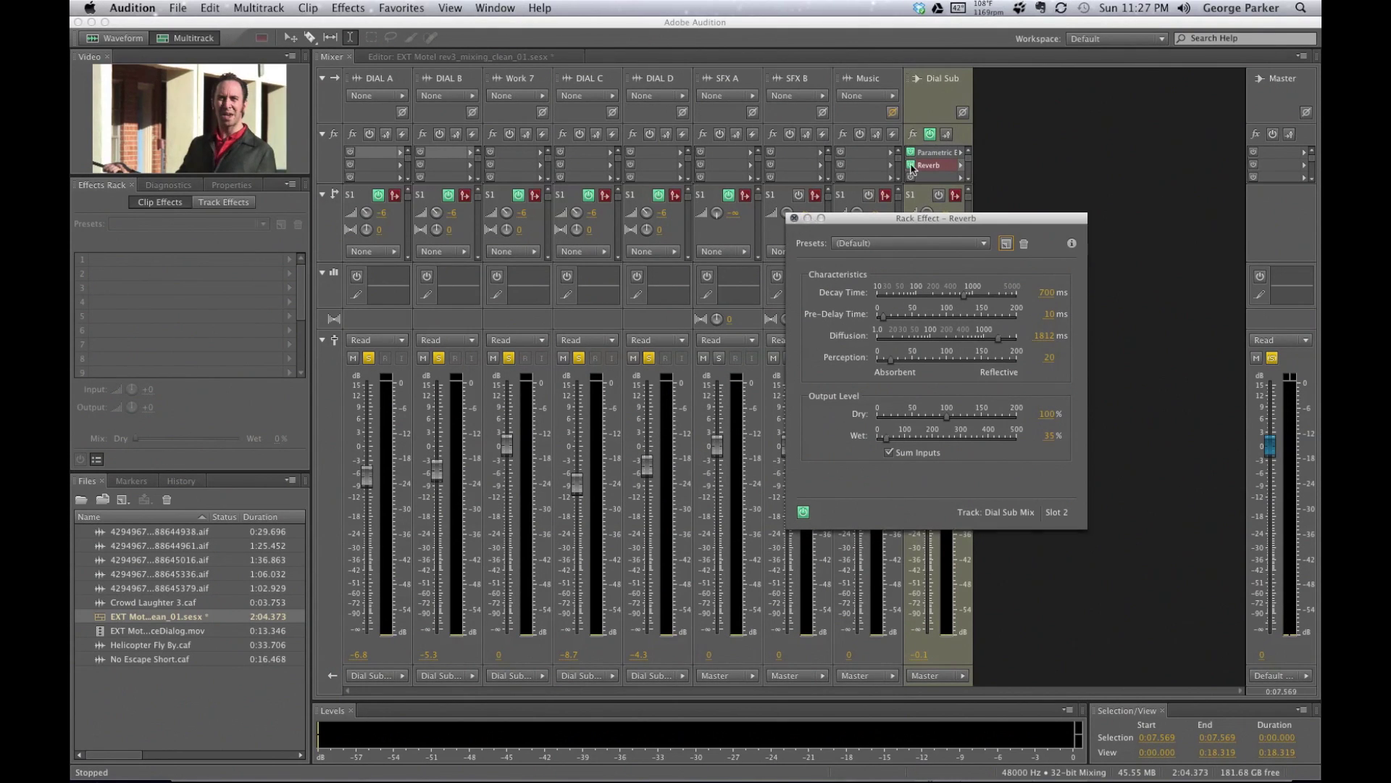
pyautogui.click(794, 218)
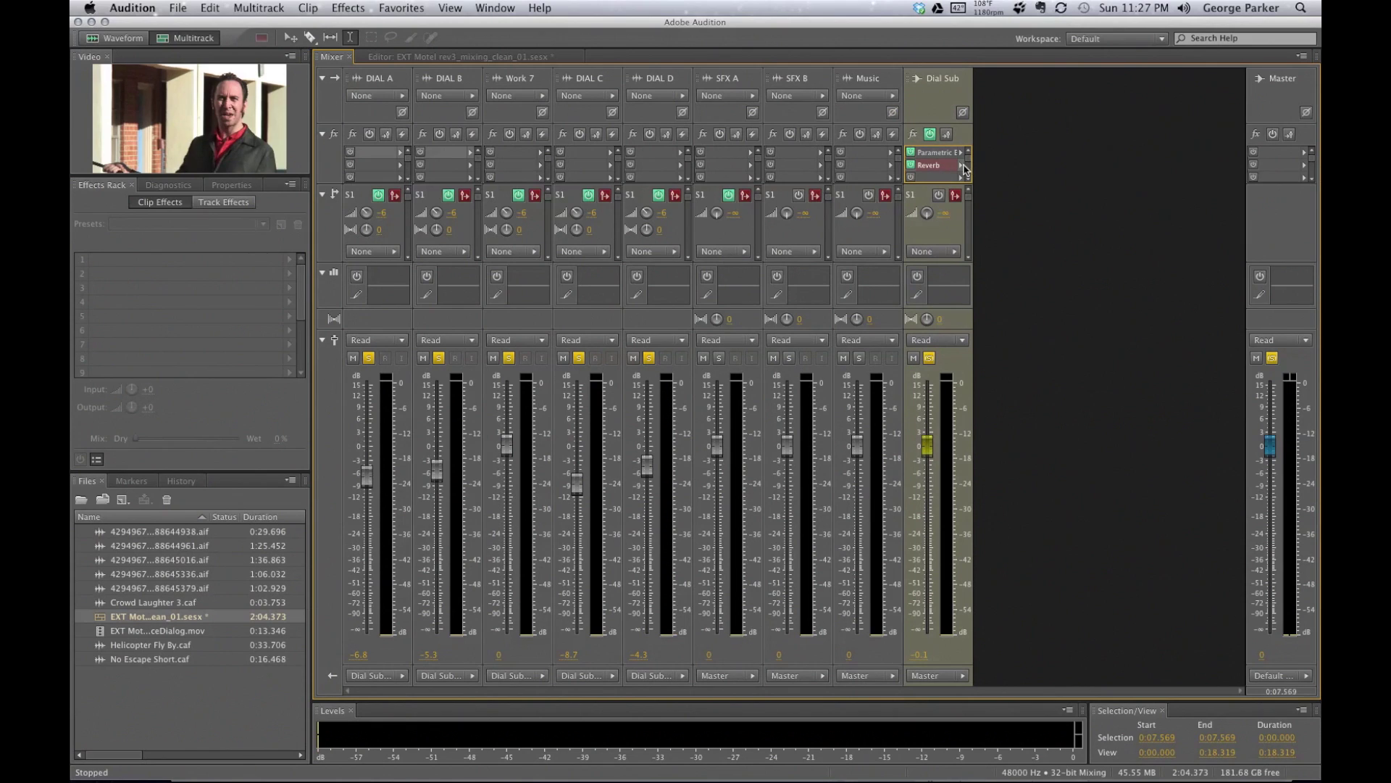
# - Remove the Reverb effect from the second slot of the Dial Sub Mix bus and check the tracks in the multitrack editor
pyautogui.click(960, 166)
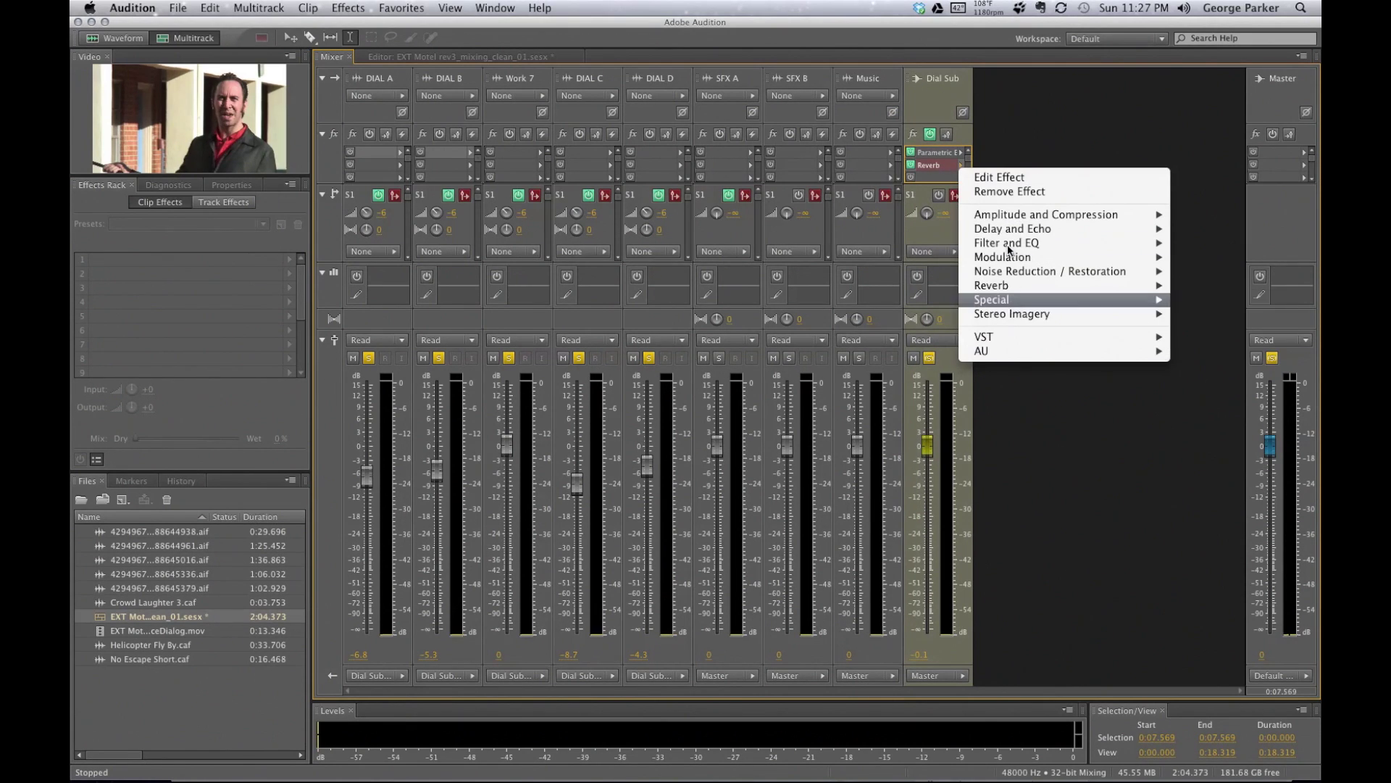
pyautogui.click(1010, 192)
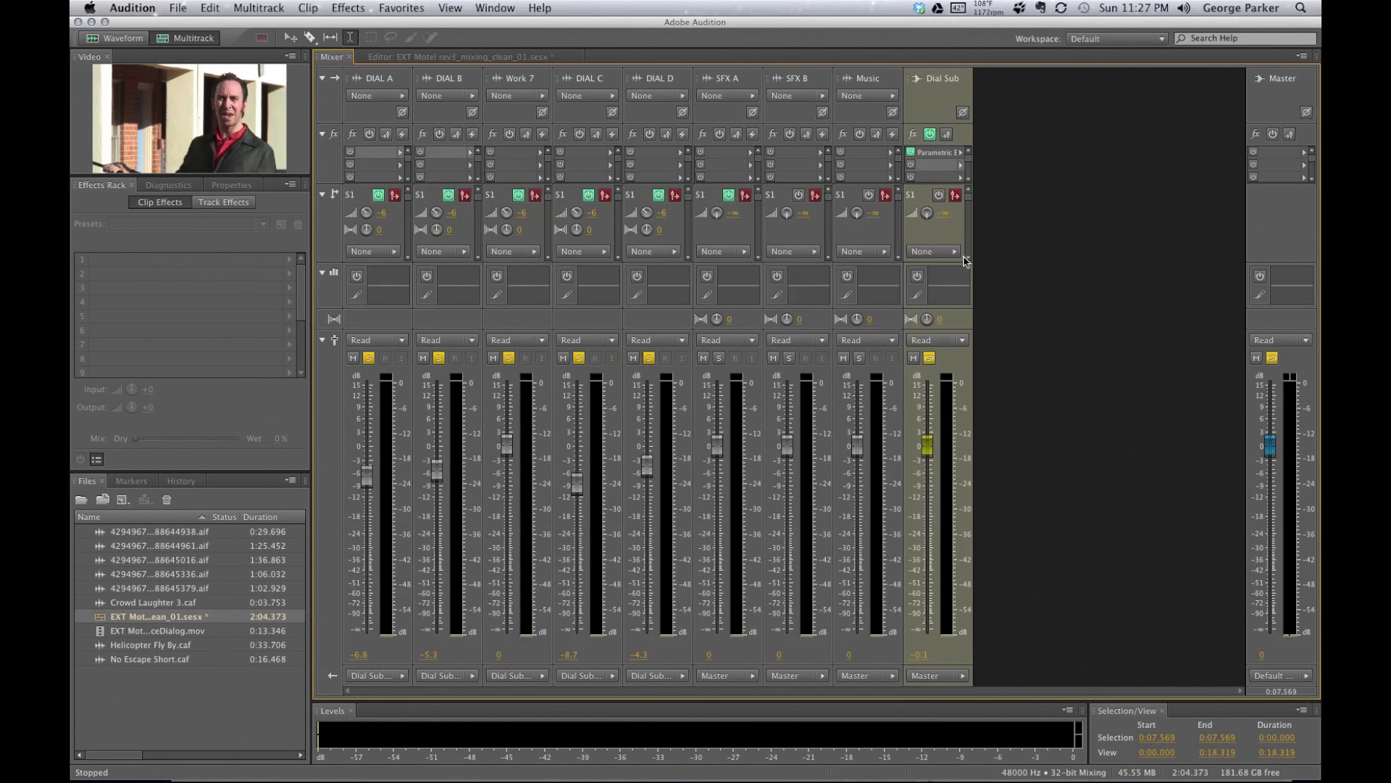
pyautogui.click(410, 58)
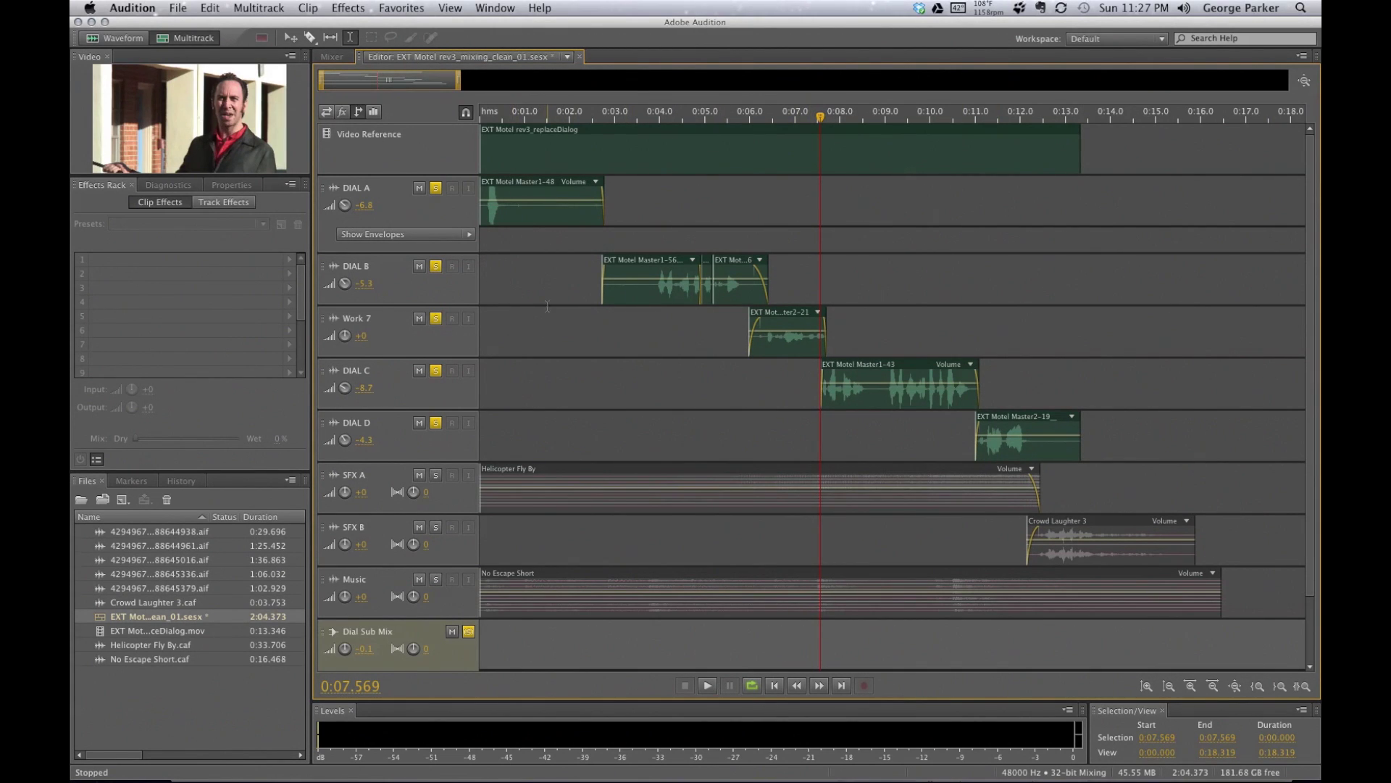
pyautogui.click(331, 57)
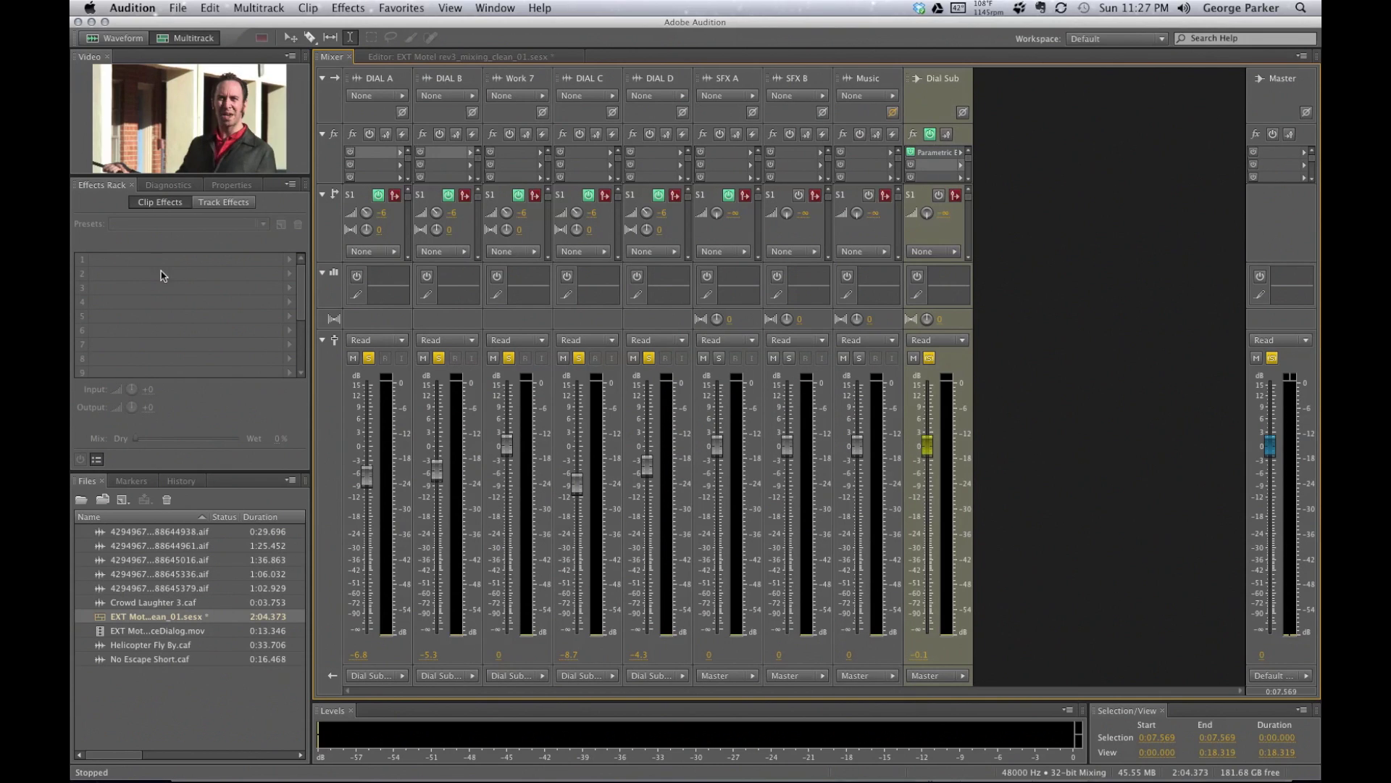
pyautogui.press('super+Tab')
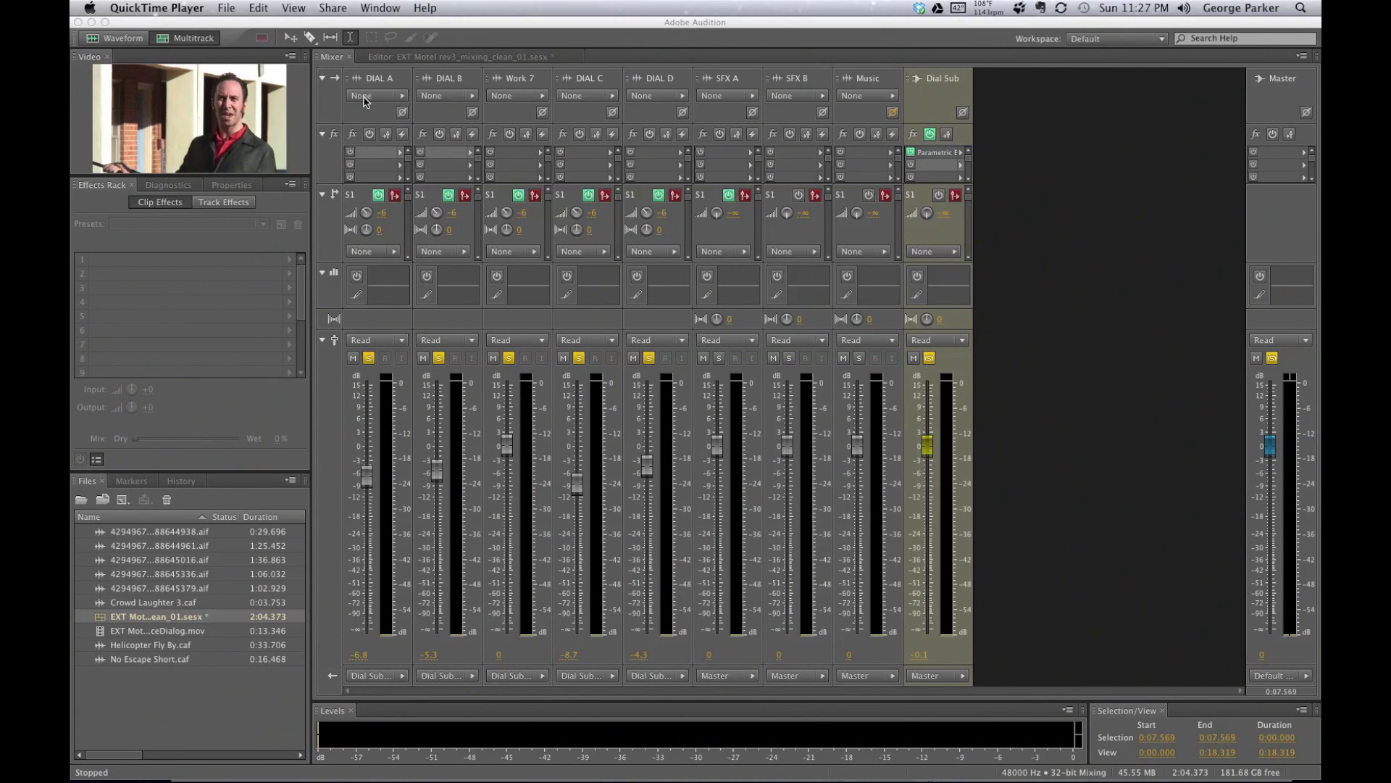
# - Select the DIAL A track and assign its first send to a new mono bus
pyautogui.click(371, 77)
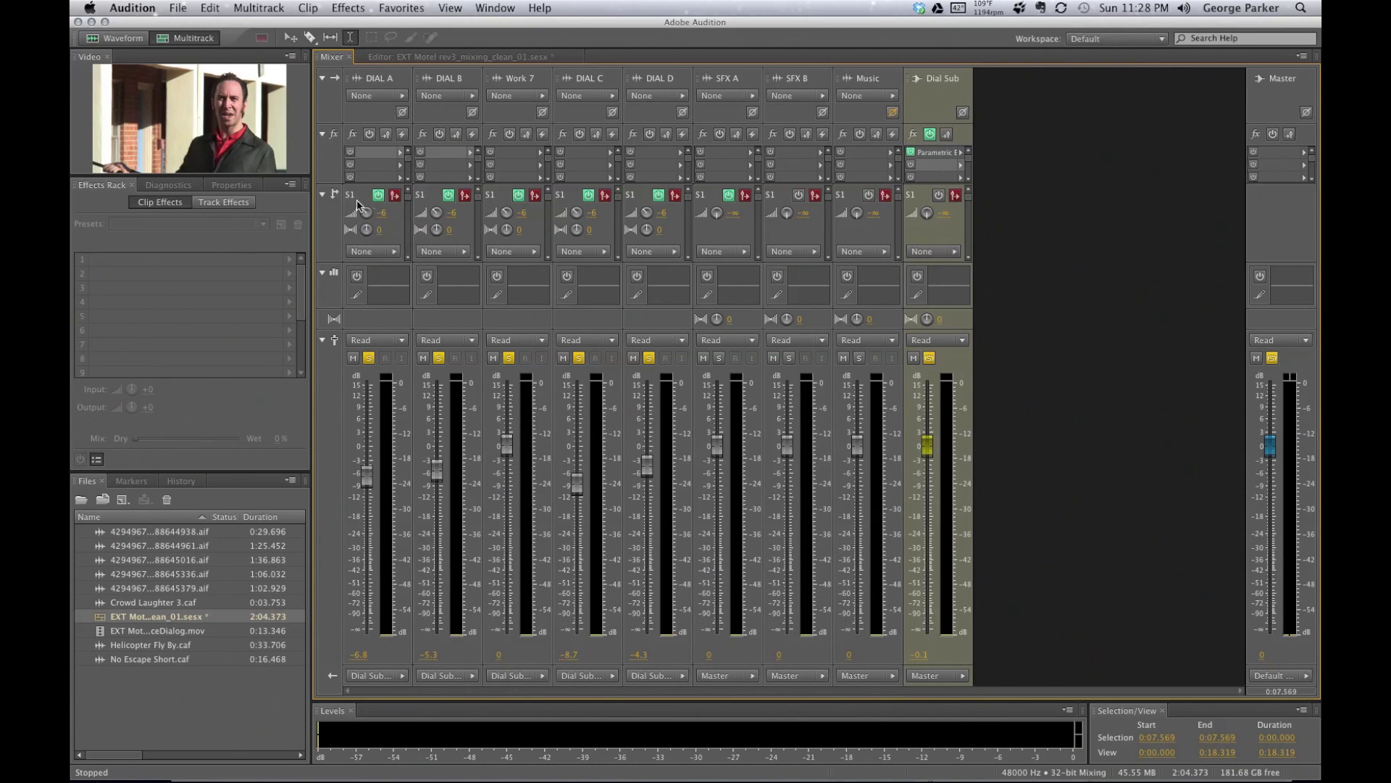
pyautogui.click(376, 82)
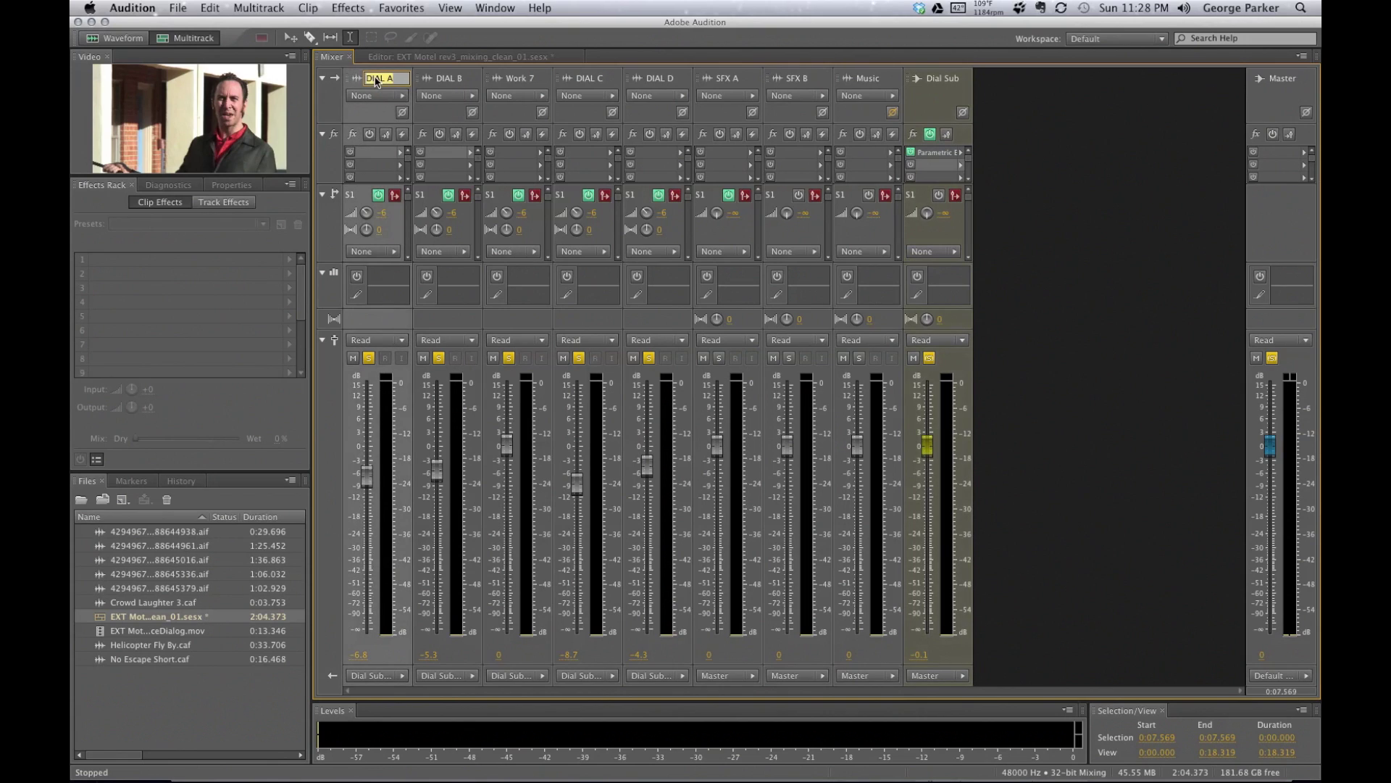
pyautogui.press('Return')
pyautogui.click(394, 251)
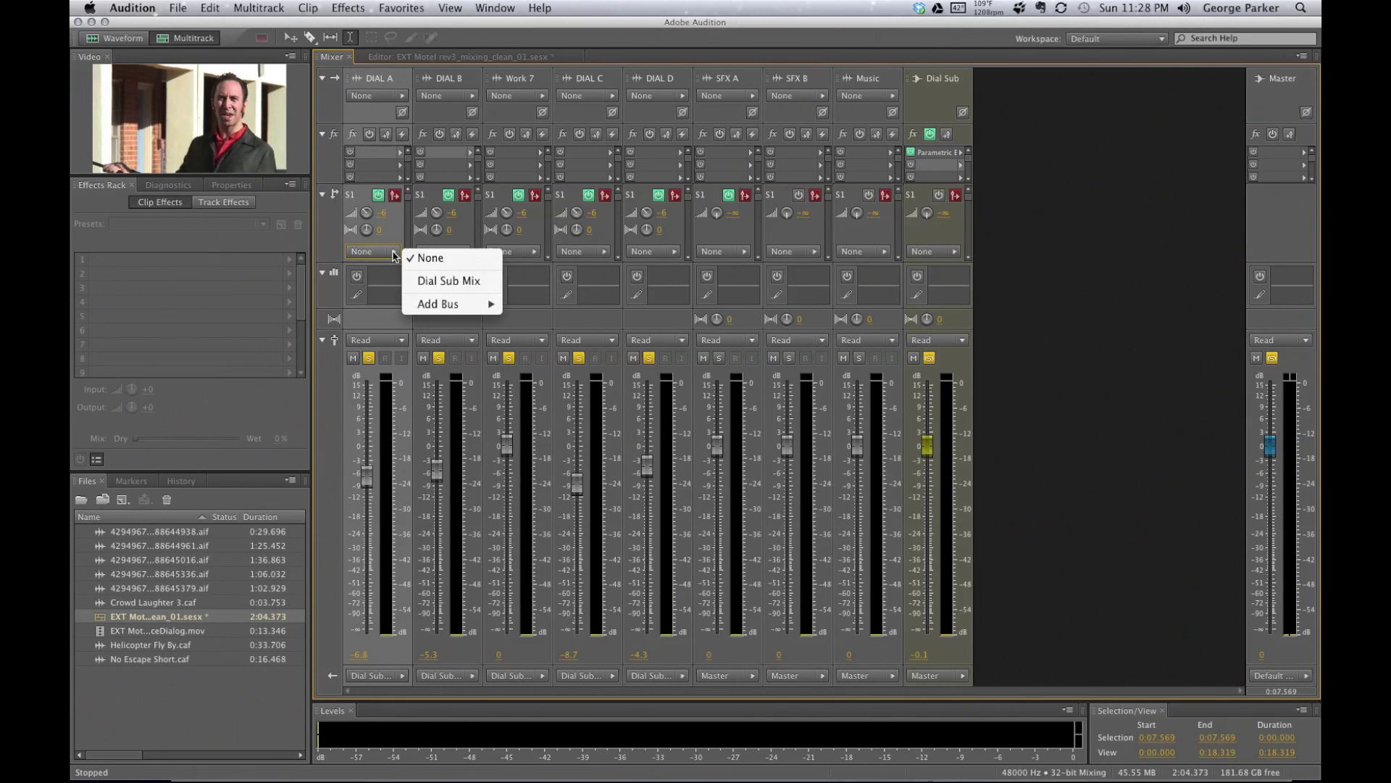
pyautogui.moveTo(451, 308)
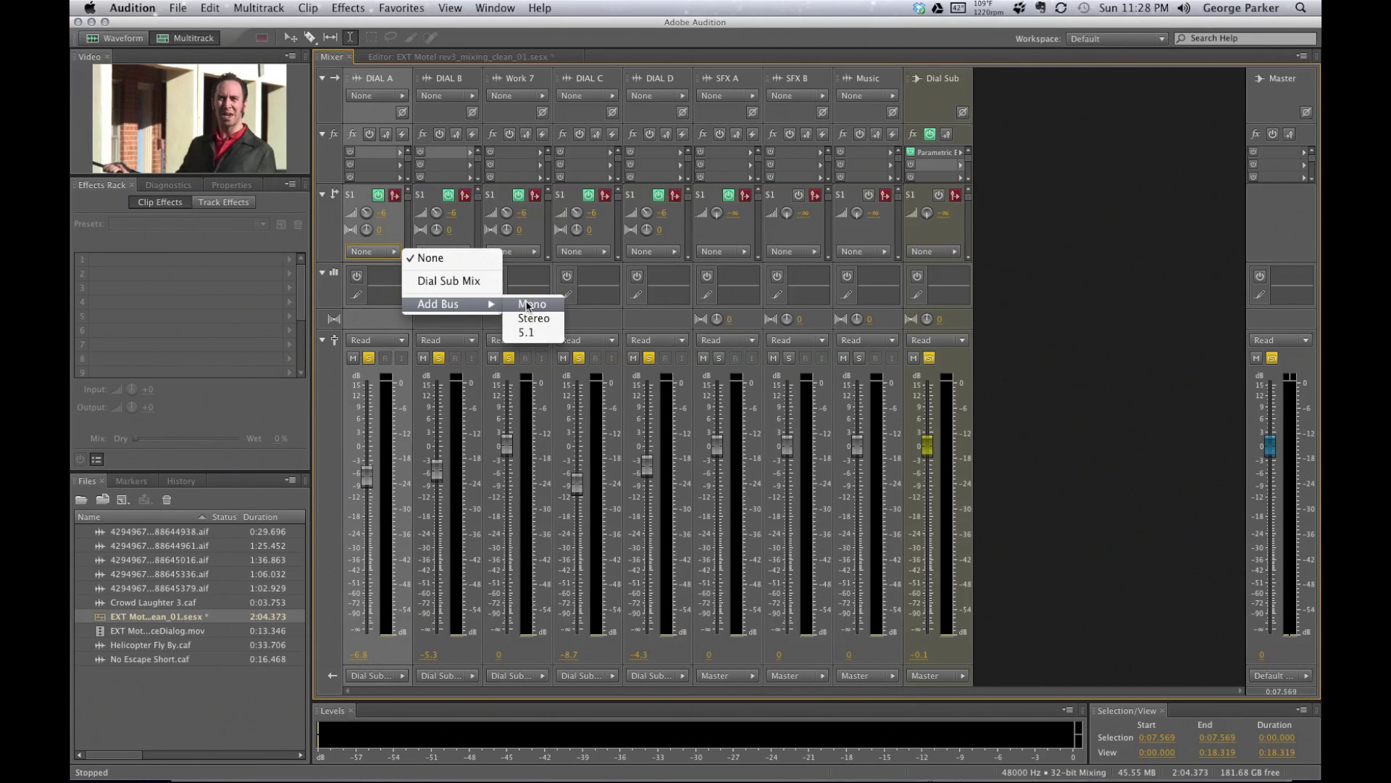
pyautogui.click(529, 304)
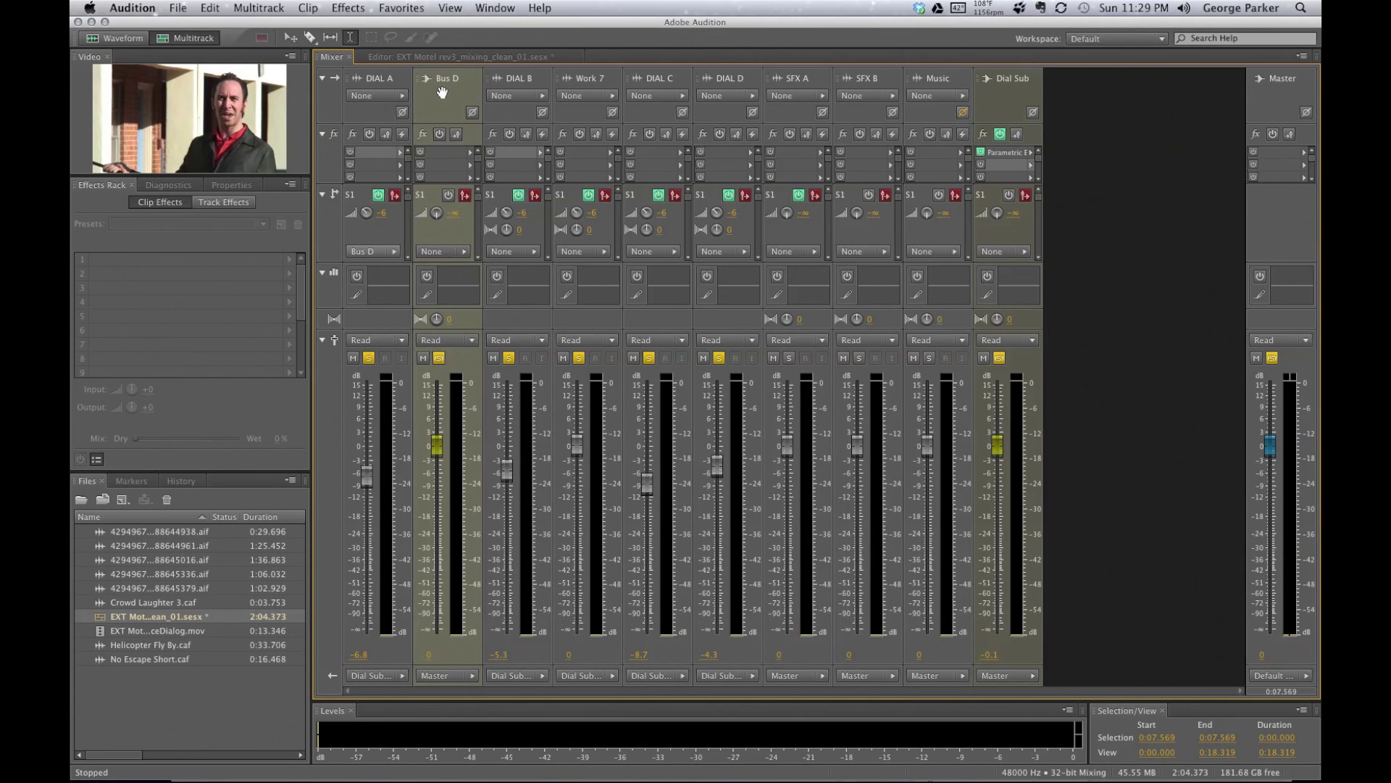
# - Rename the new bus as Dial Send and route DIAL A's output to Master
pyautogui.click(442, 92)
pyautogui.write('Dial Send')
pyautogui.press('Return')
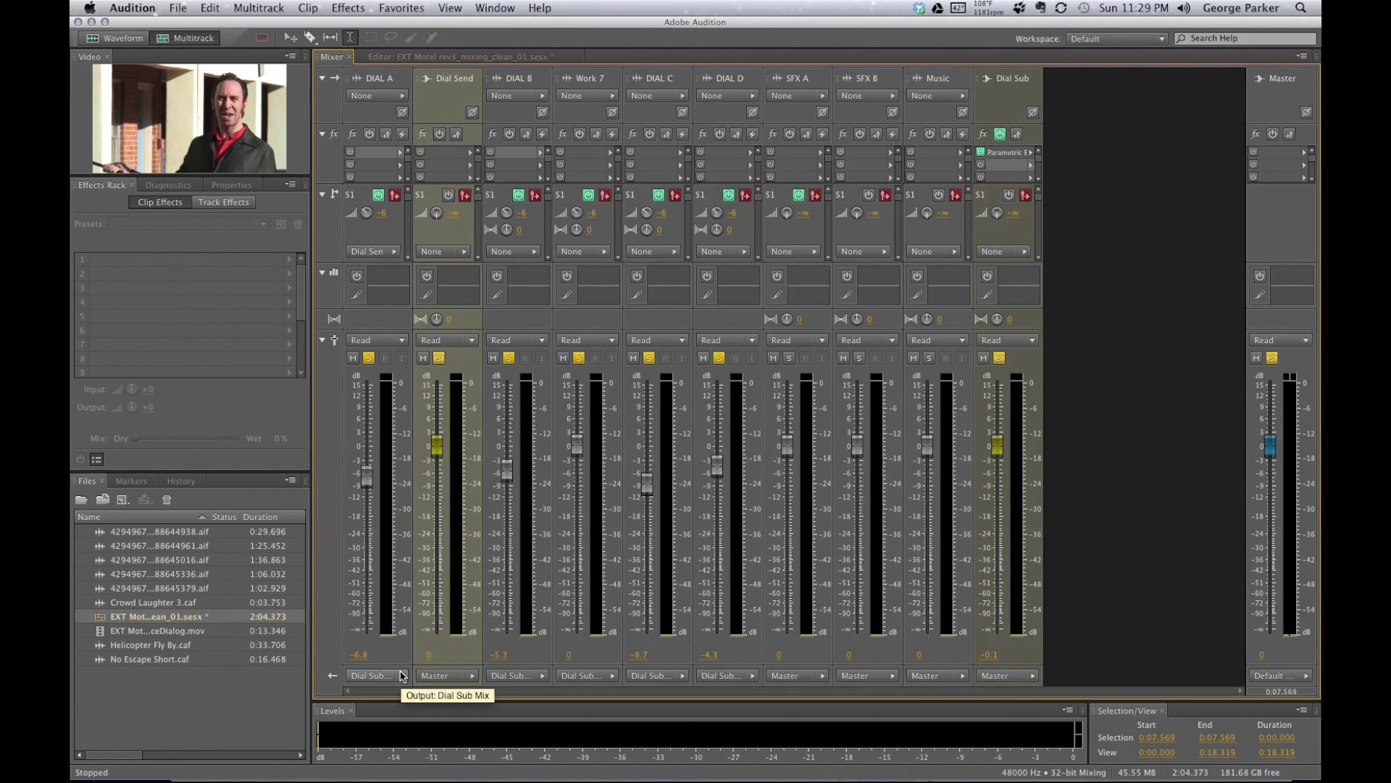
pyautogui.click(401, 676)
pyautogui.click(439, 667)
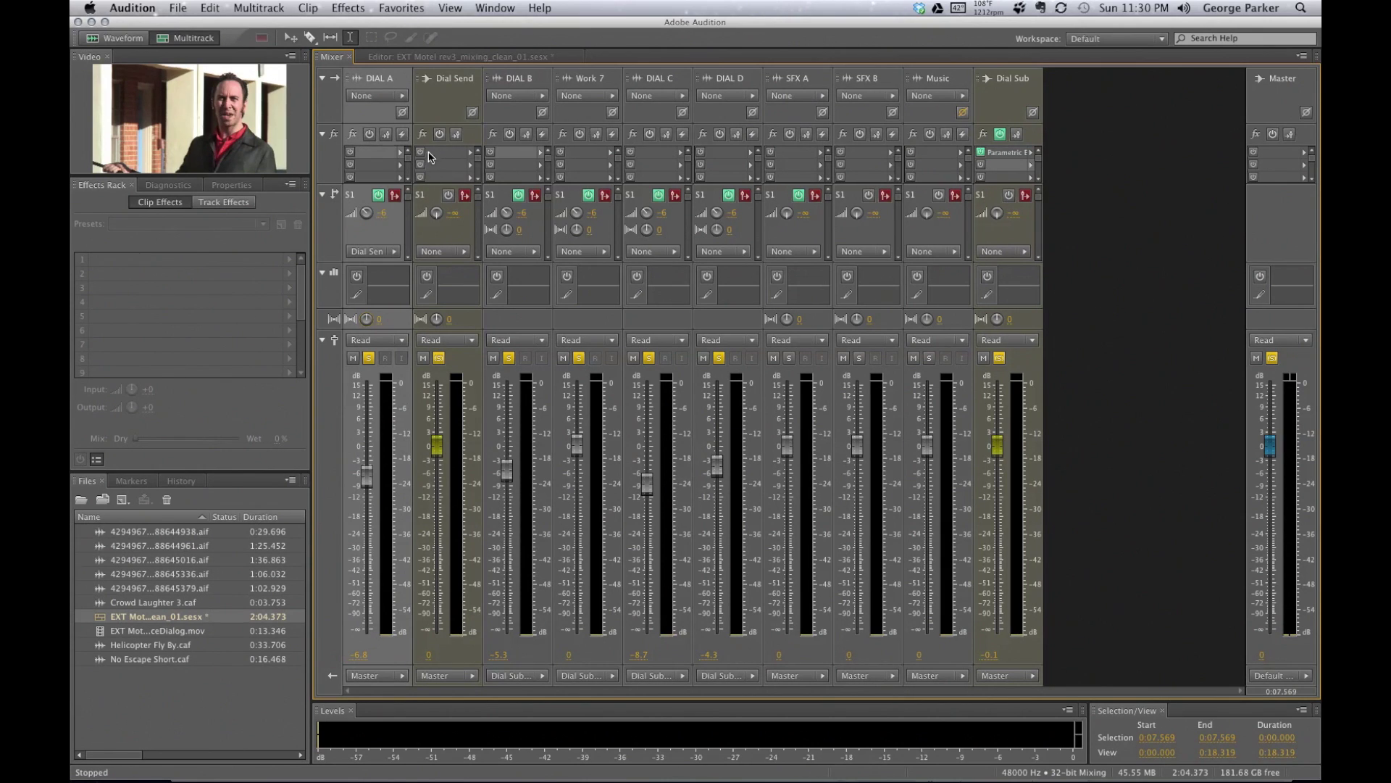
# - Insert the Reverb effect in the first slot of the Dial Send bus and accept the performance alert
pyautogui.click(473, 153)
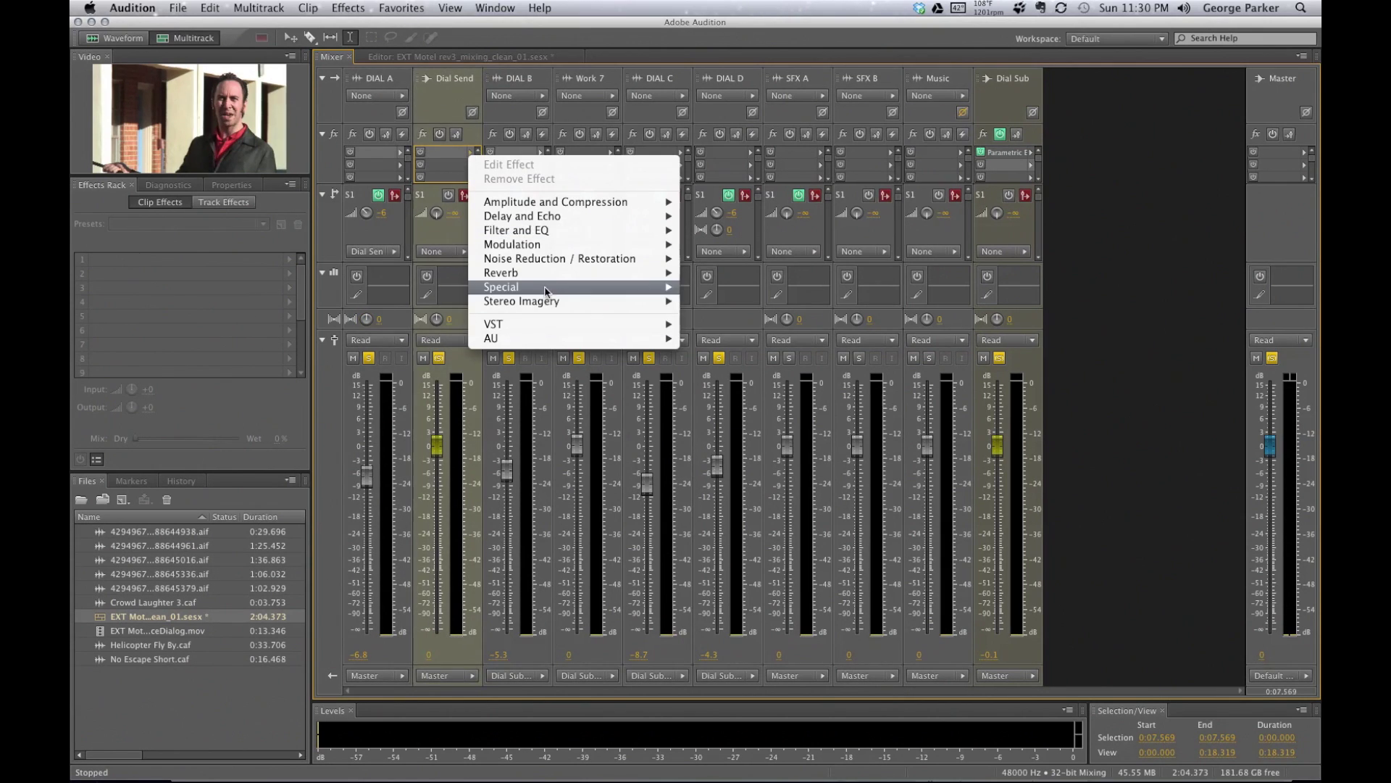
pyautogui.moveTo(580, 275)
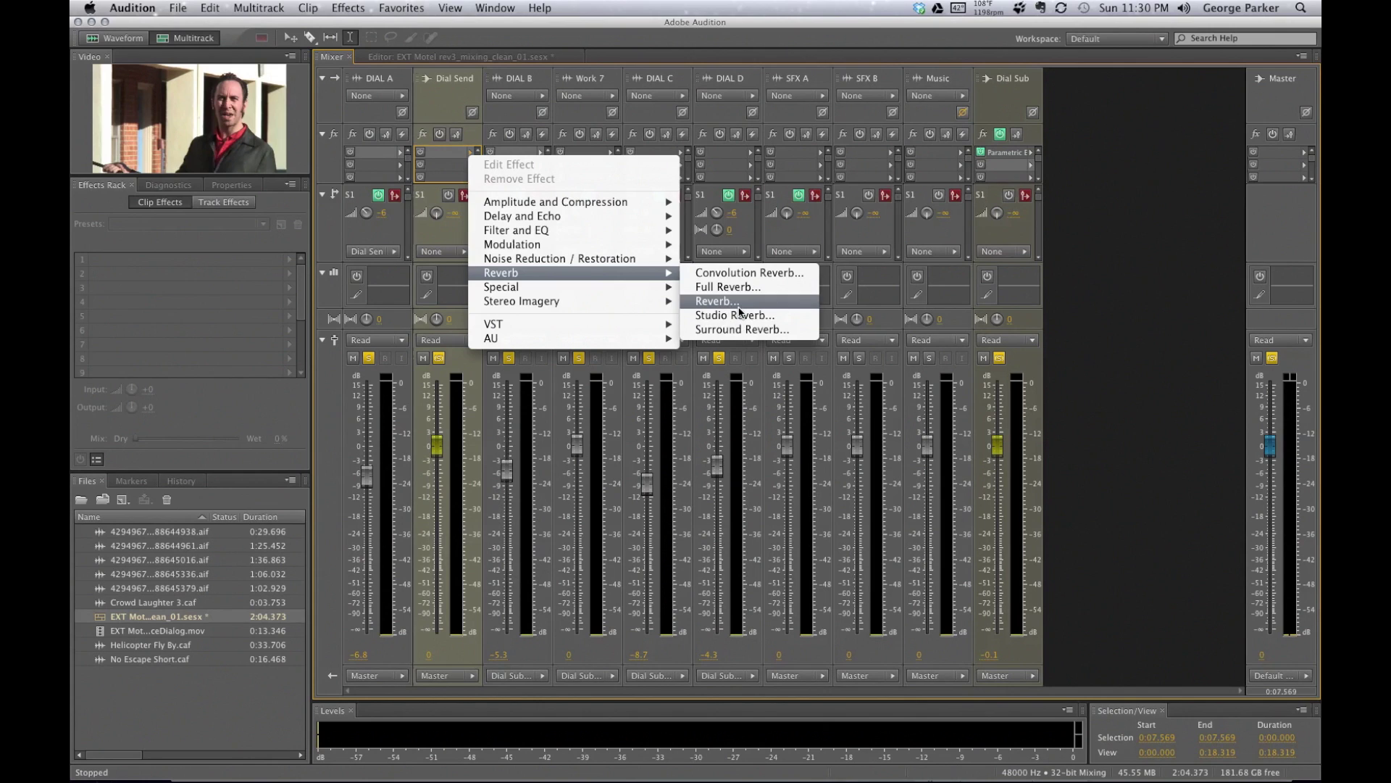
pyautogui.click(735, 302)
pyautogui.click(852, 456)
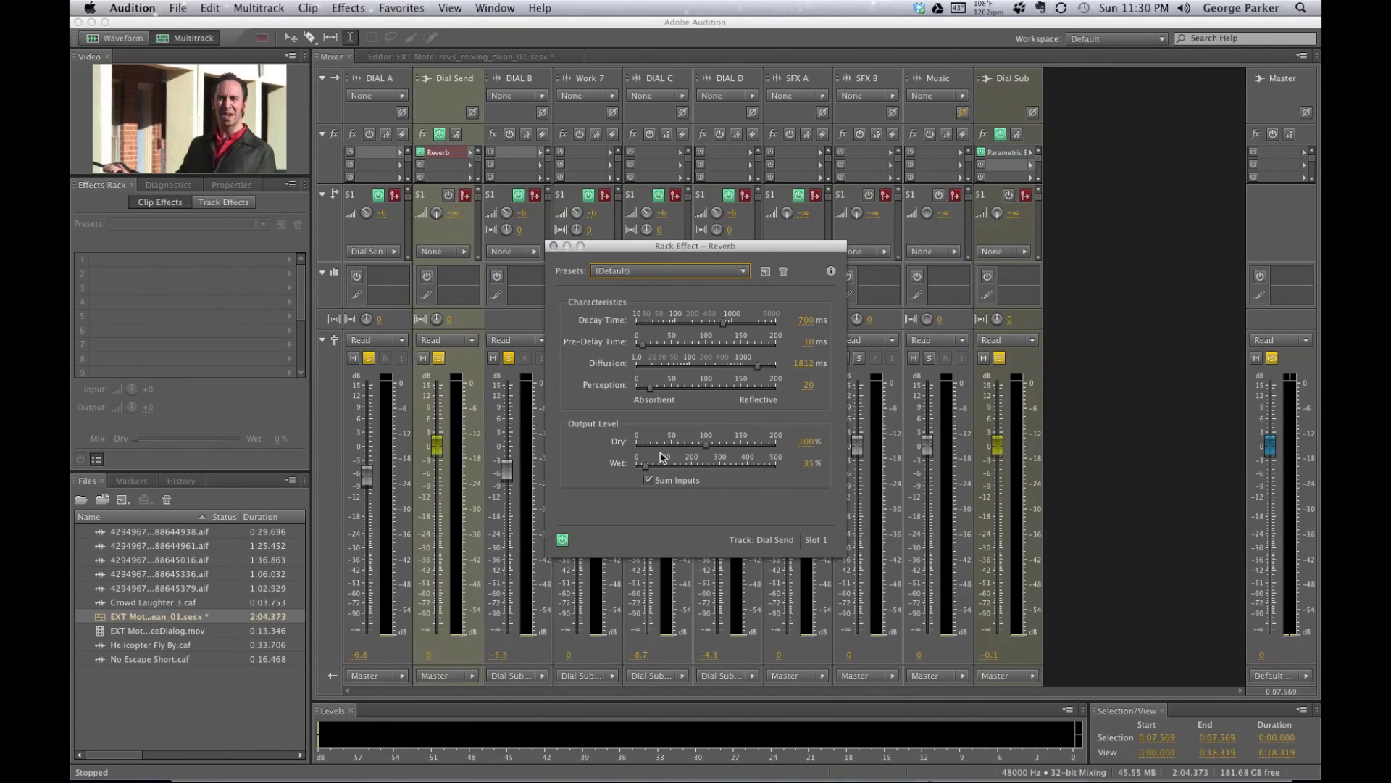
# - Set the reverb's dry output level to 0% and its wet level to 100%, and close the effect window
pyautogui.moveTo(649, 474); pyautogui.dragTo(704, 475)
pyautogui.moveTo(706, 447); pyautogui.dragTo(578, 453)
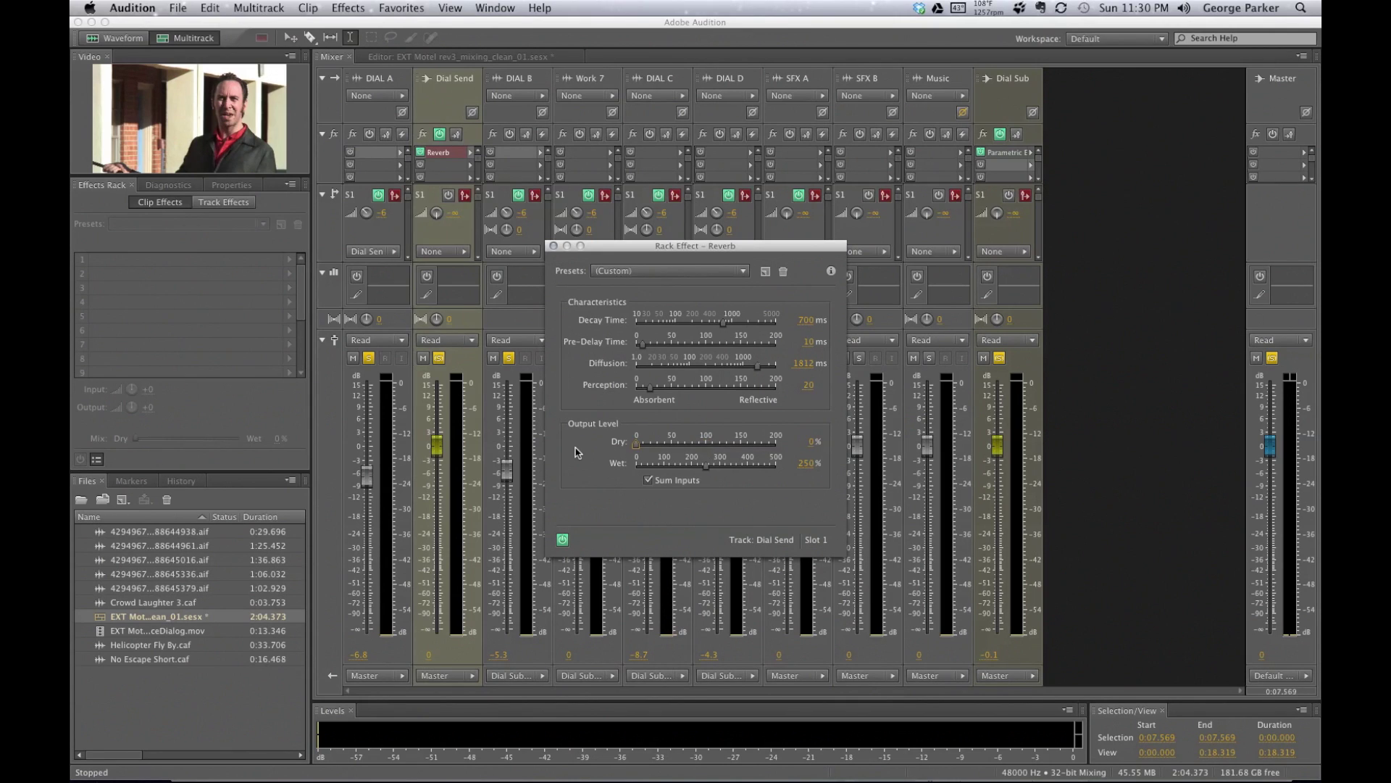
pyautogui.moveTo(705, 468); pyautogui.dragTo(665, 473)
pyautogui.click(810, 464)
pyautogui.write('0')
pyautogui.press('Return')
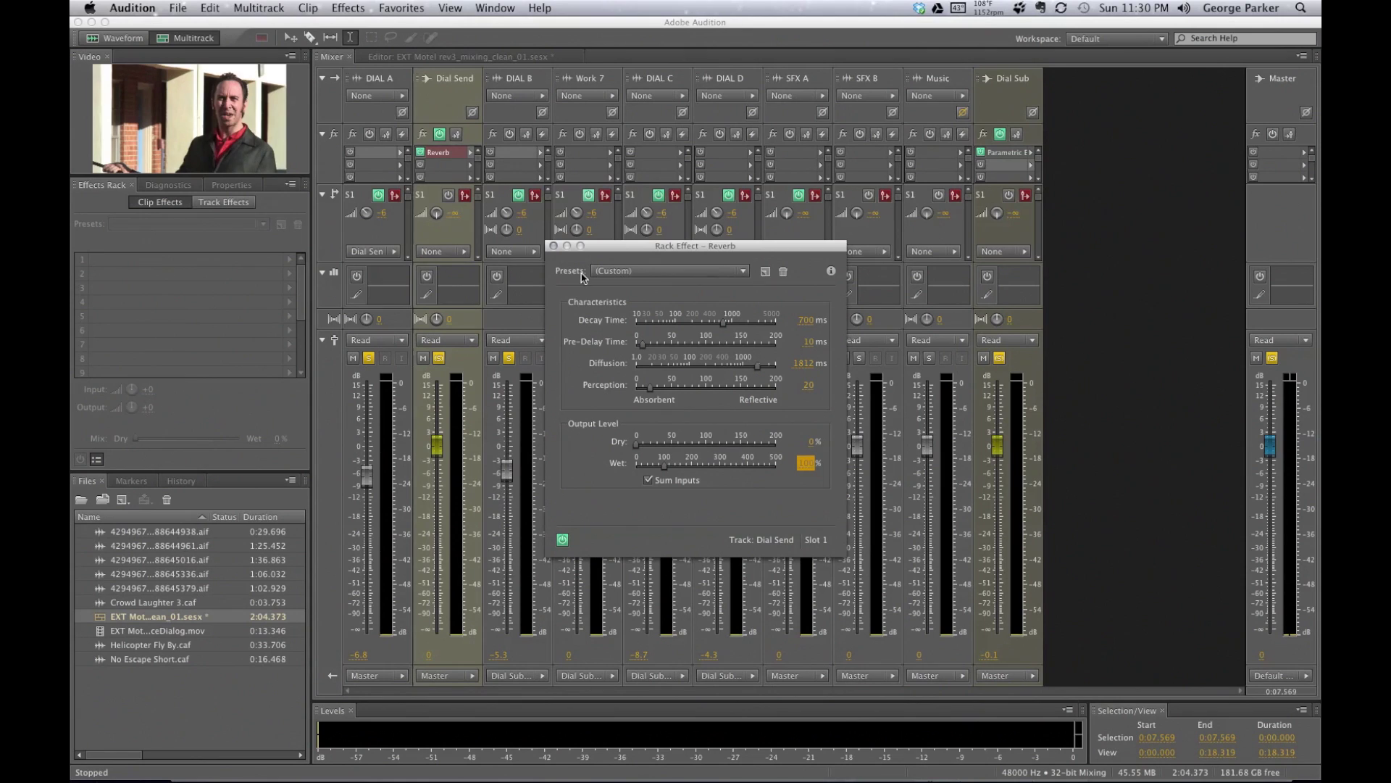
pyautogui.click(553, 246)
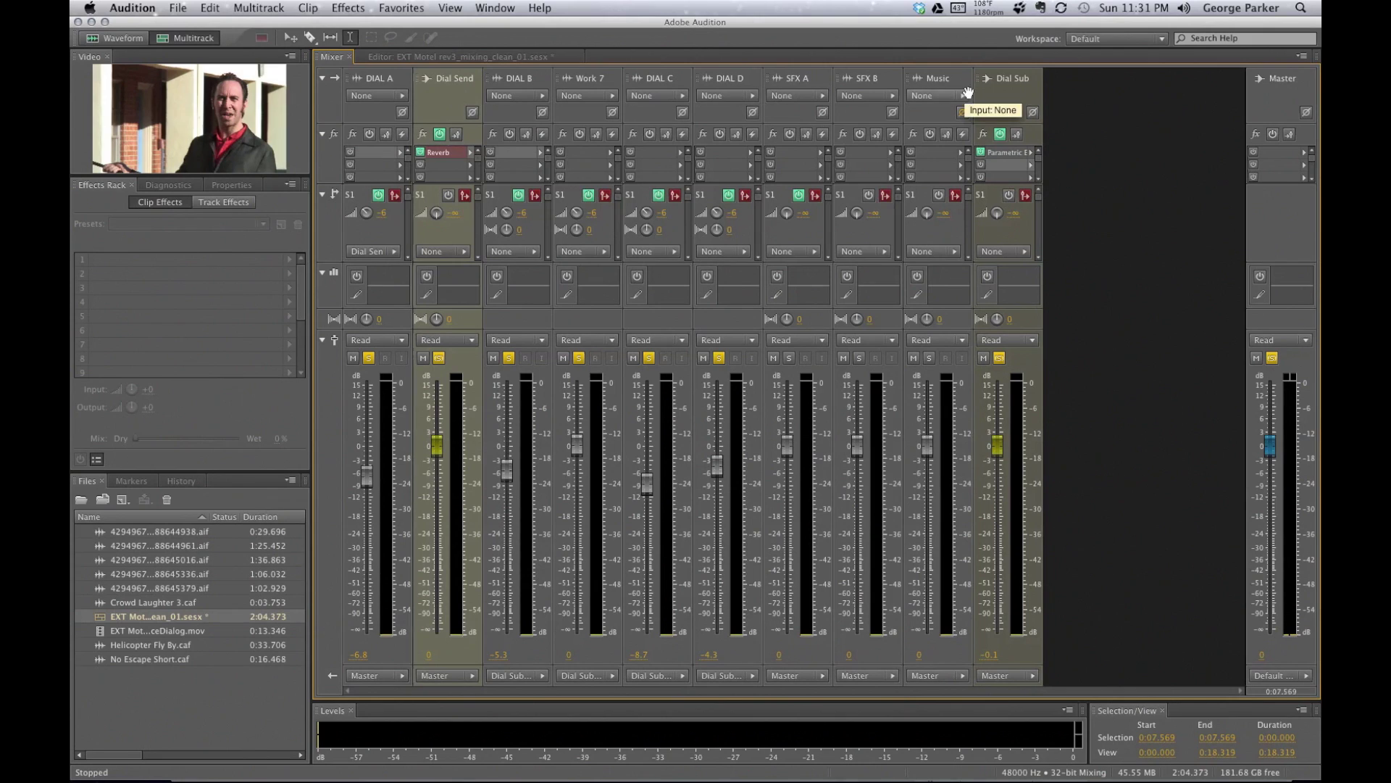
# - Move the Dial Send bus after DIAL D and route the outputs of DIAL B, Work 7, DIAL C and DIAL D to Master
pyautogui.moveTo(421, 77); pyautogui.dragTo(761, 85)
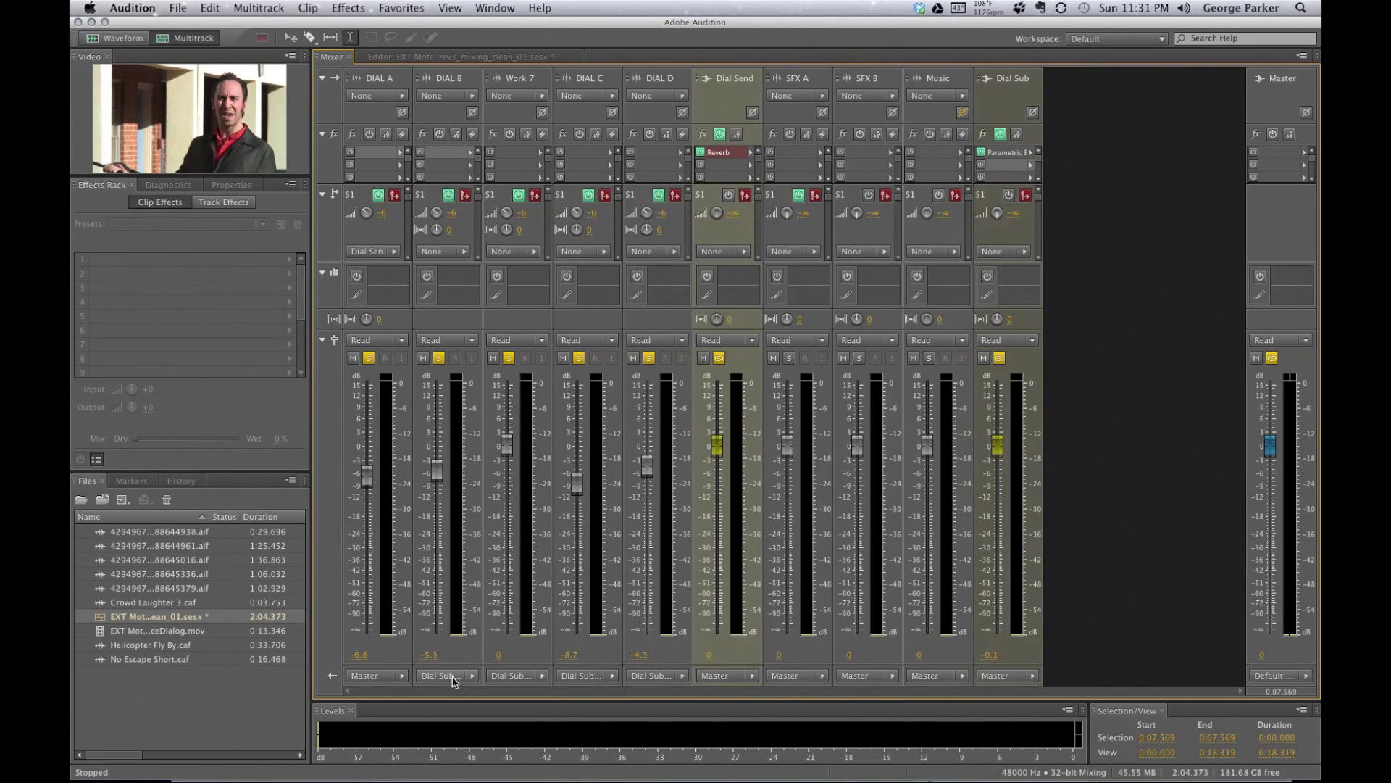
pyautogui.click(469, 680)
pyautogui.click(510, 667)
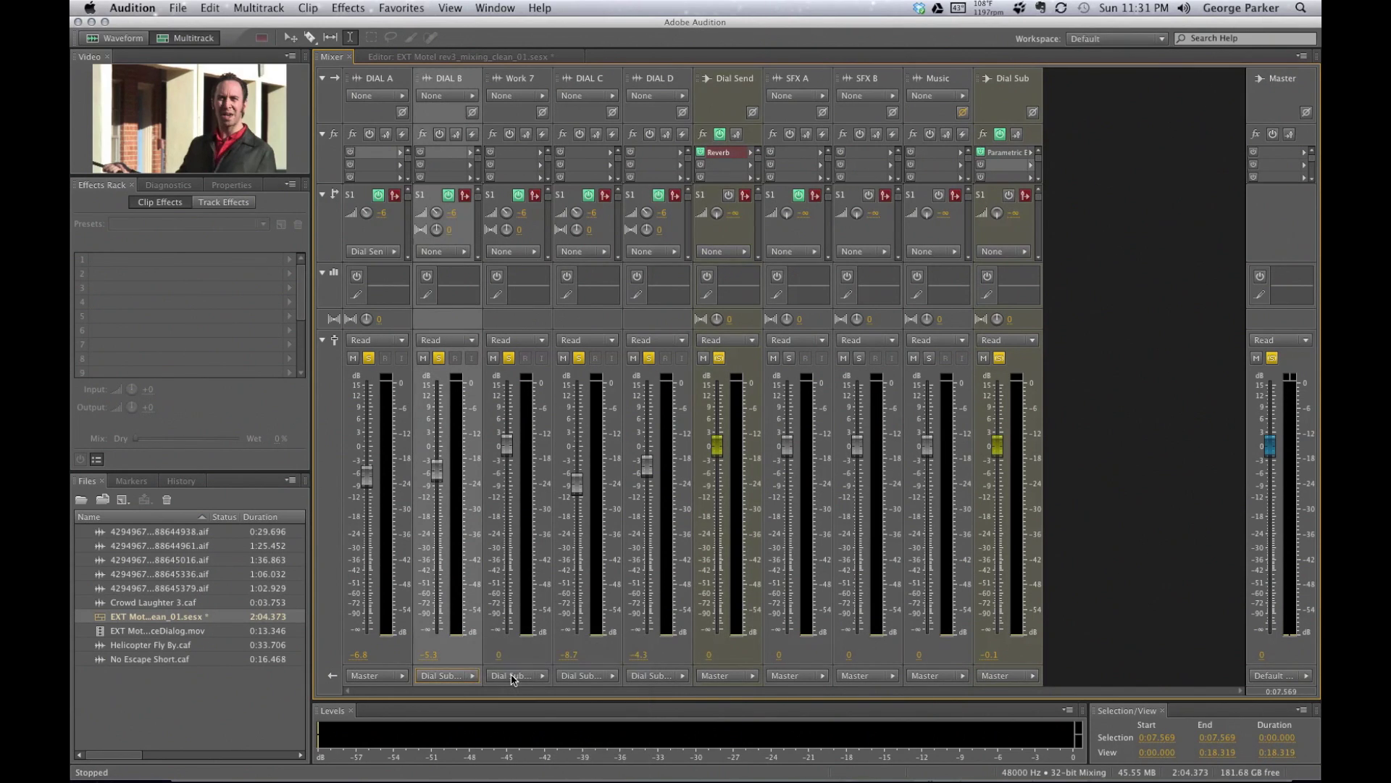
pyautogui.click(518, 679)
pyautogui.click(583, 663)
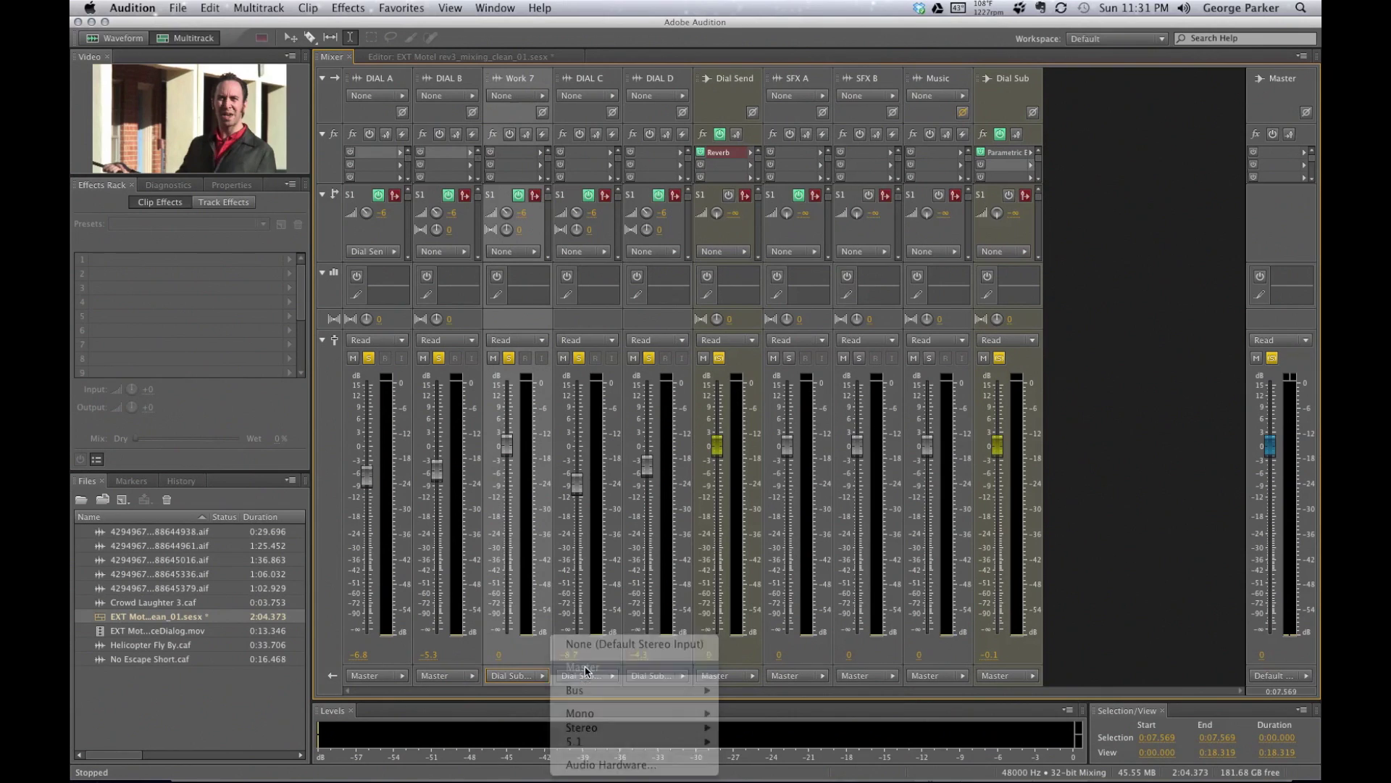
pyautogui.click(613, 676)
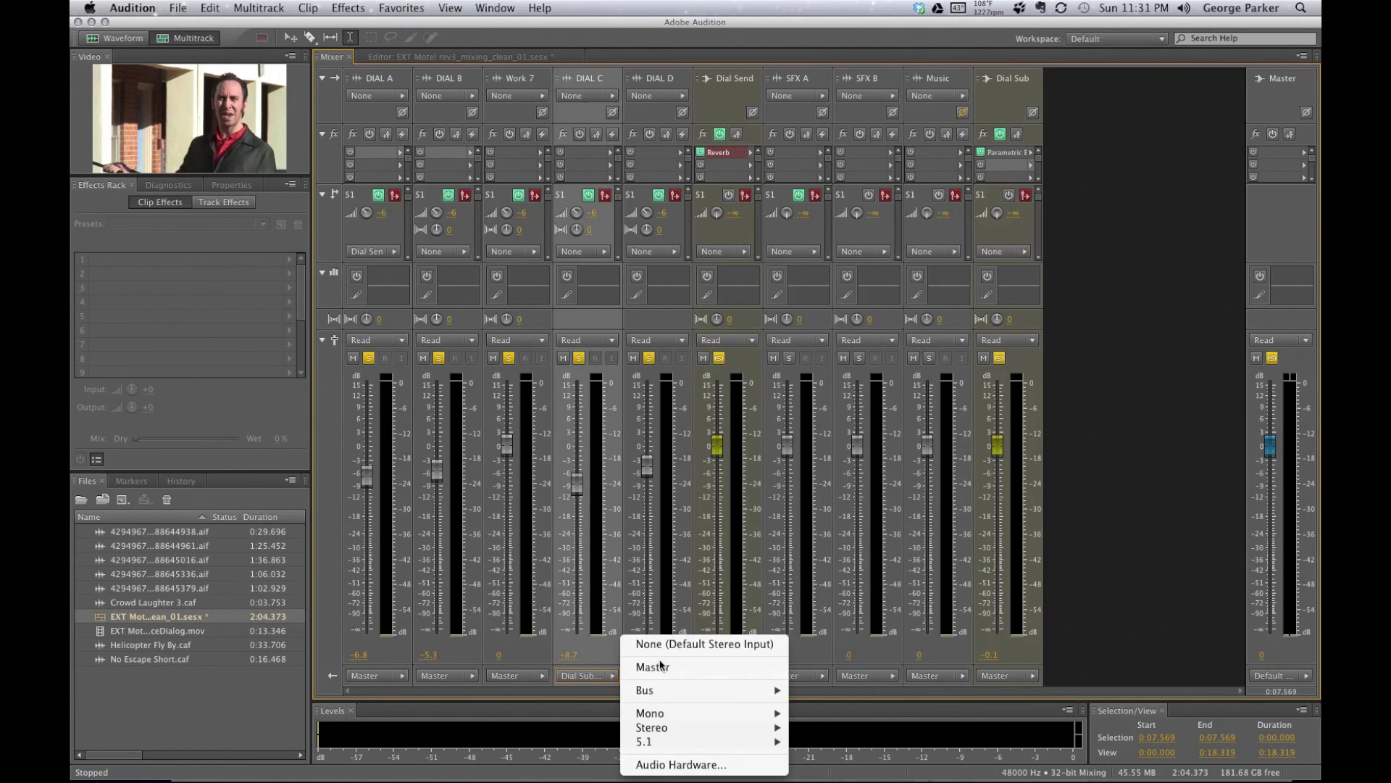
pyautogui.click(661, 665)
pyautogui.click(678, 676)
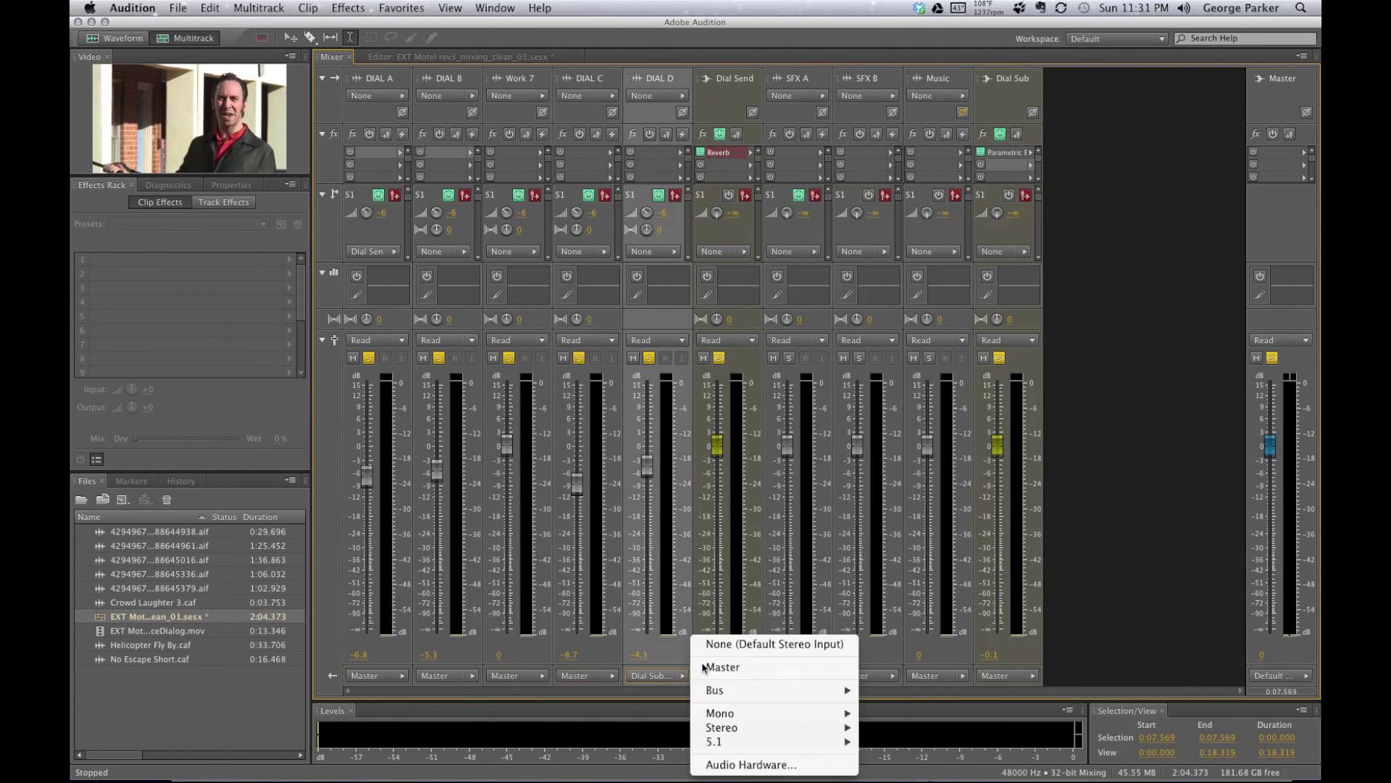
pyautogui.click(705, 667)
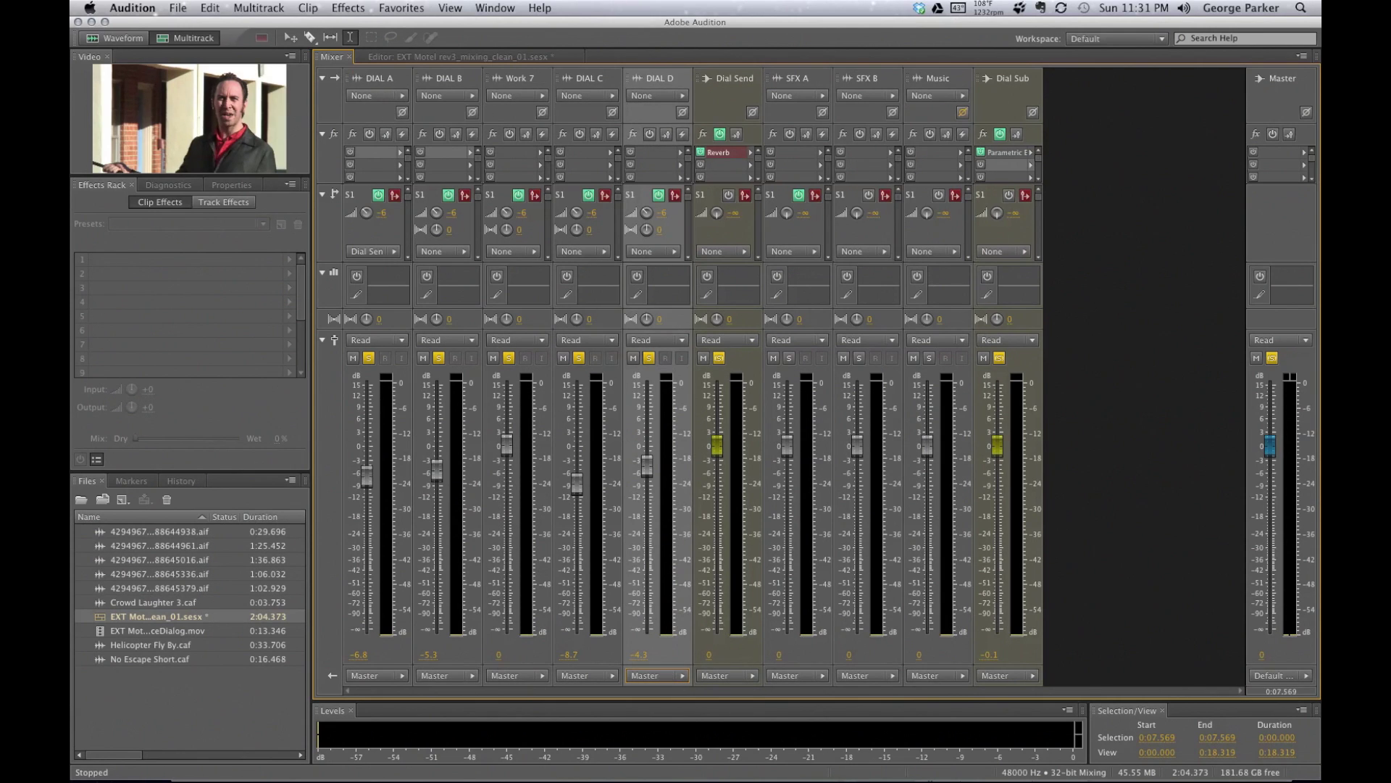
# - Assign the first sends of DIAL B, Work 7, DIAL C and DIAL D to the Dial Send bus
pyautogui.click(1001, 89)
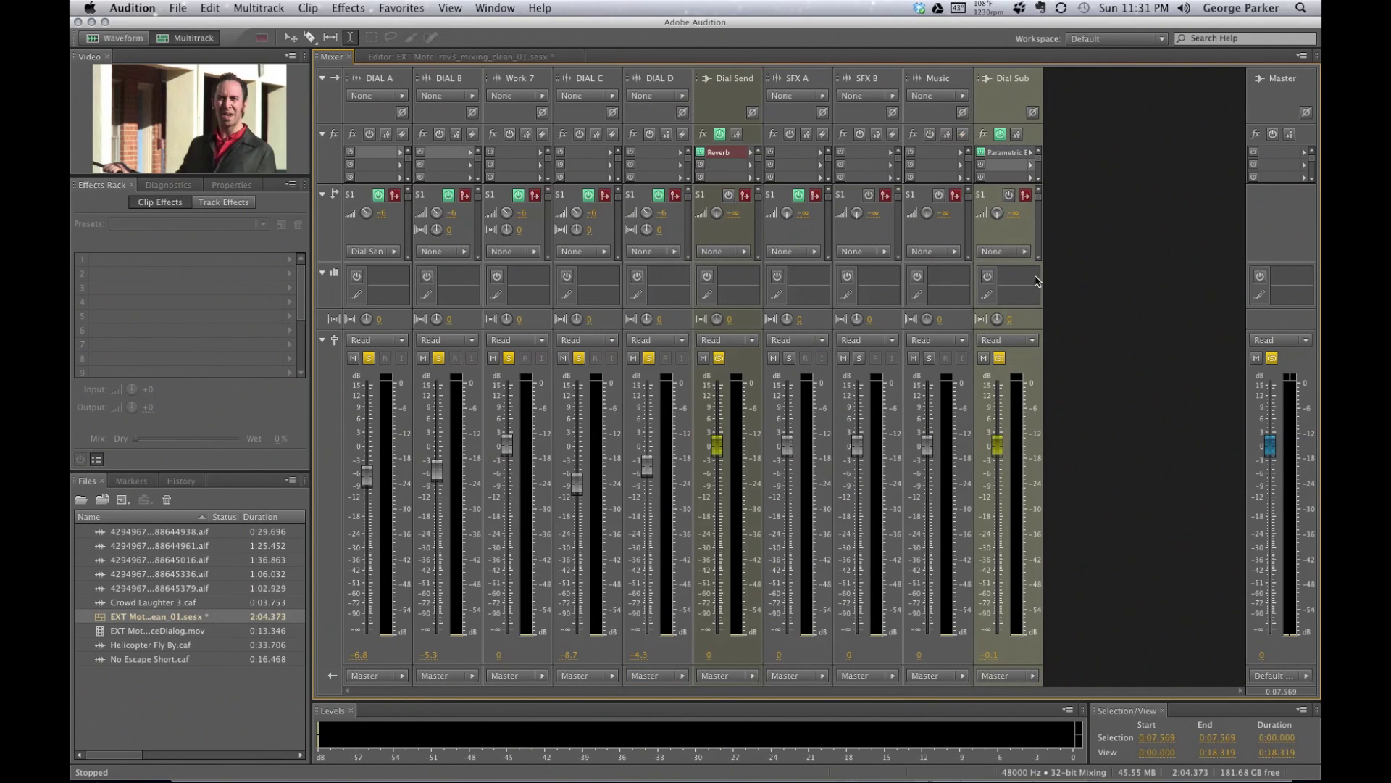
pyautogui.click(712, 99)
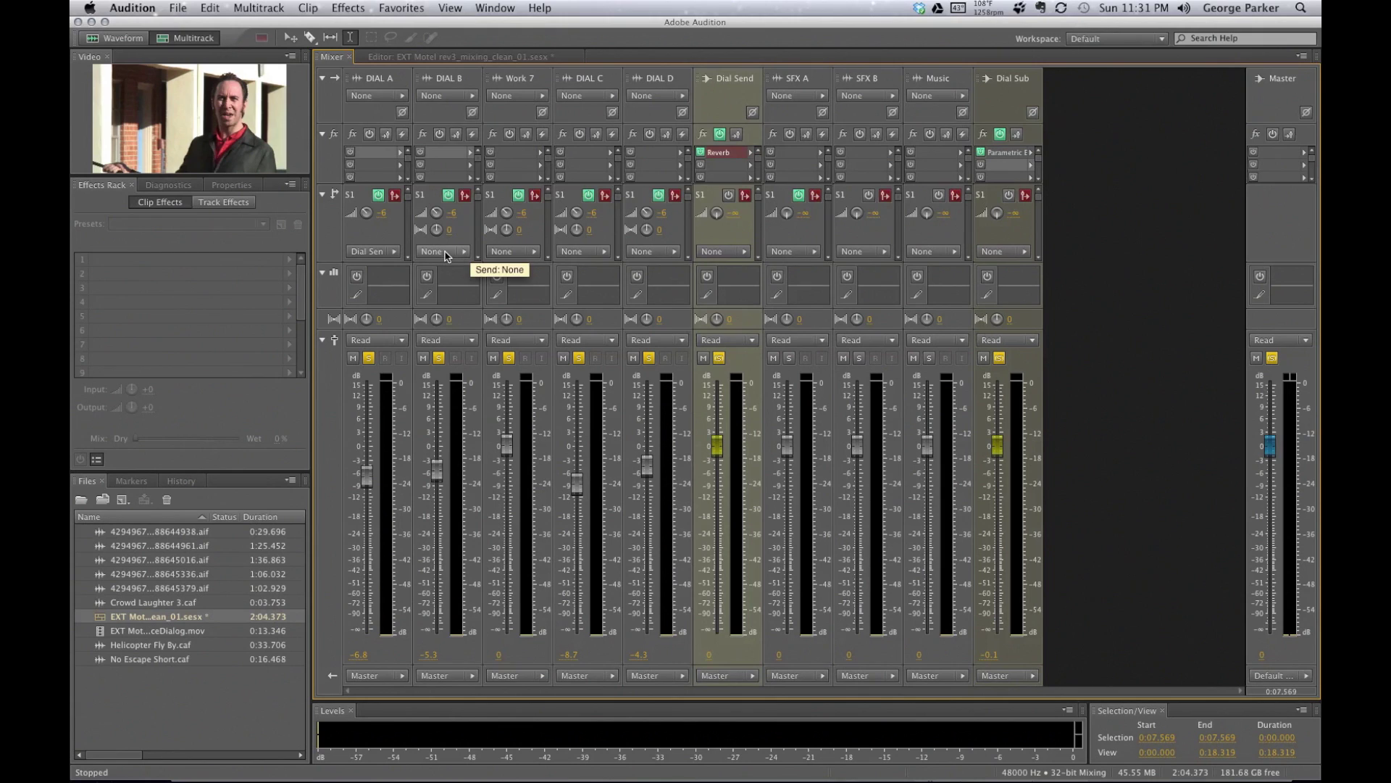
pyautogui.click(447, 251)
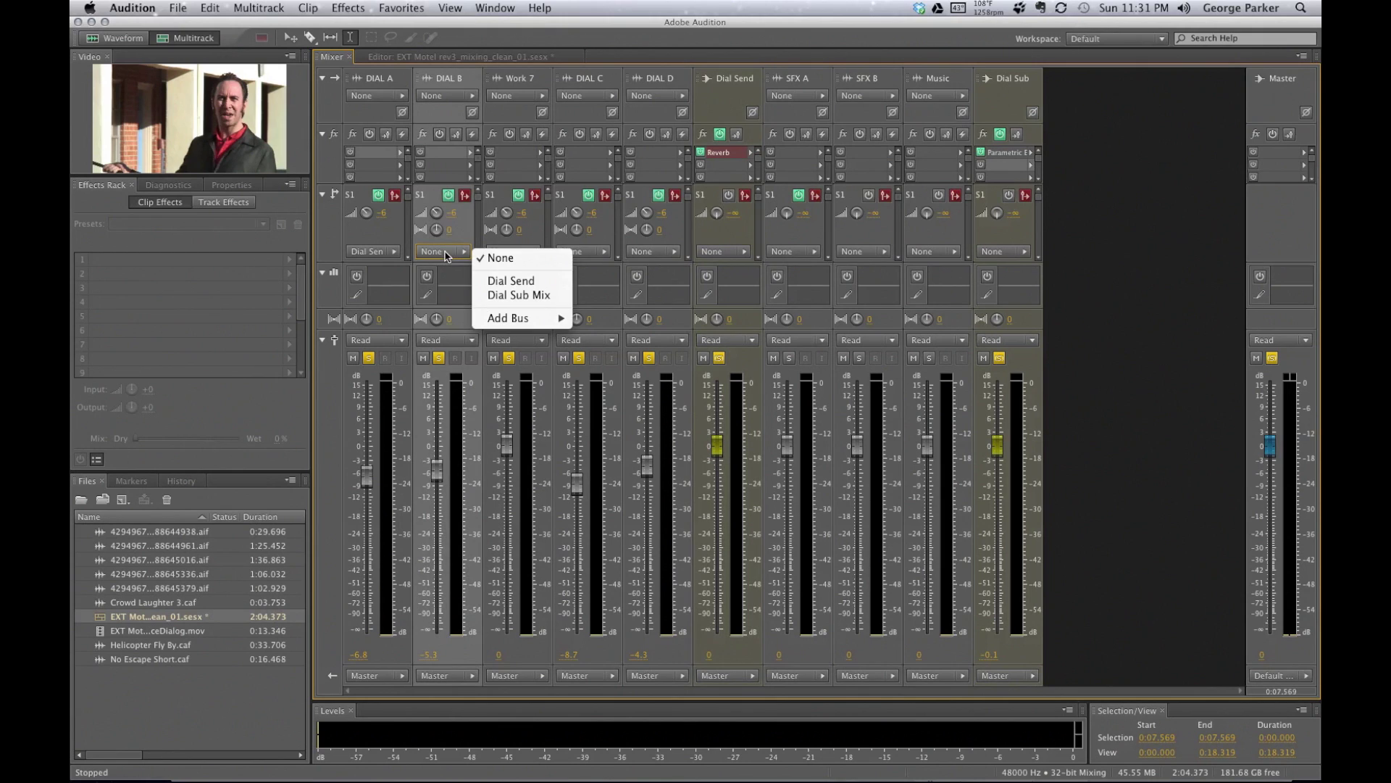
pyautogui.click(498, 281)
pyautogui.click(511, 251)
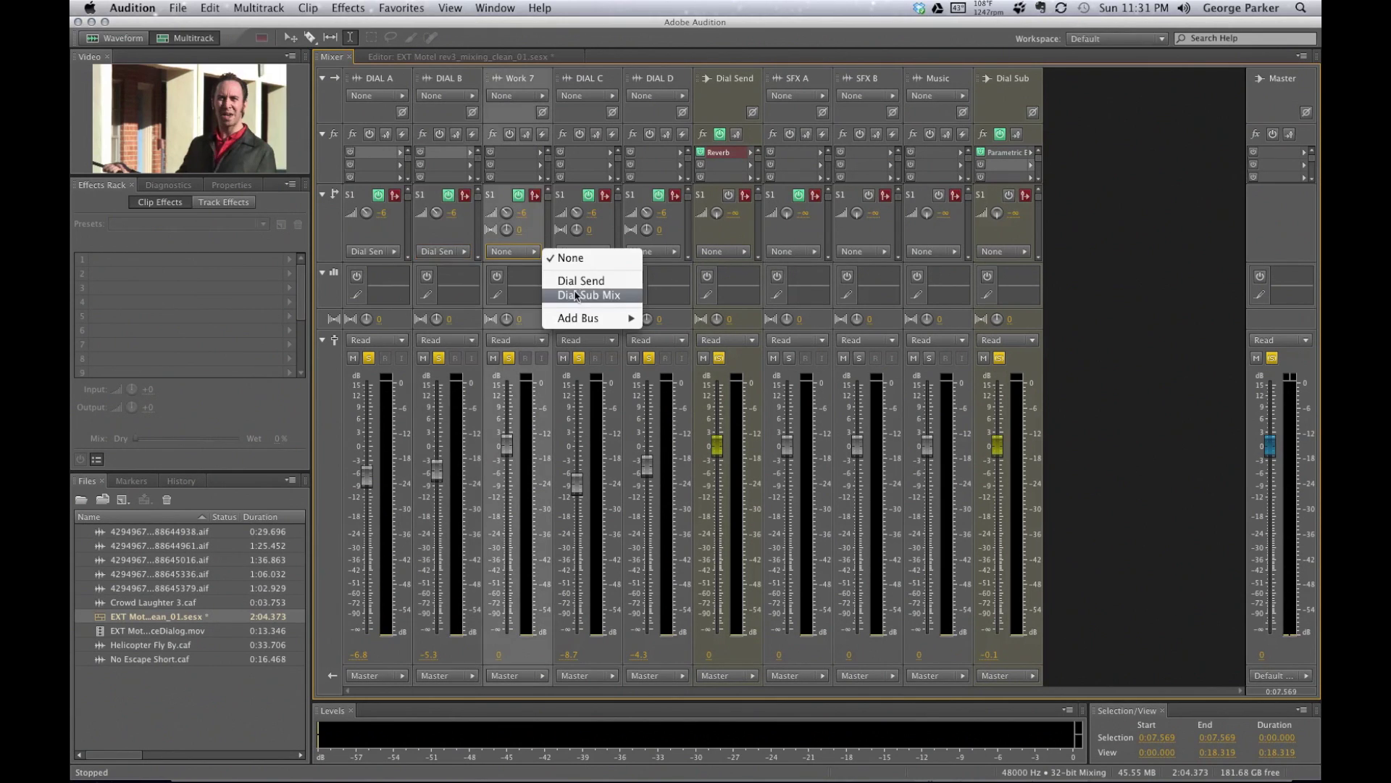
pyautogui.click(574, 281)
pyautogui.click(582, 251)
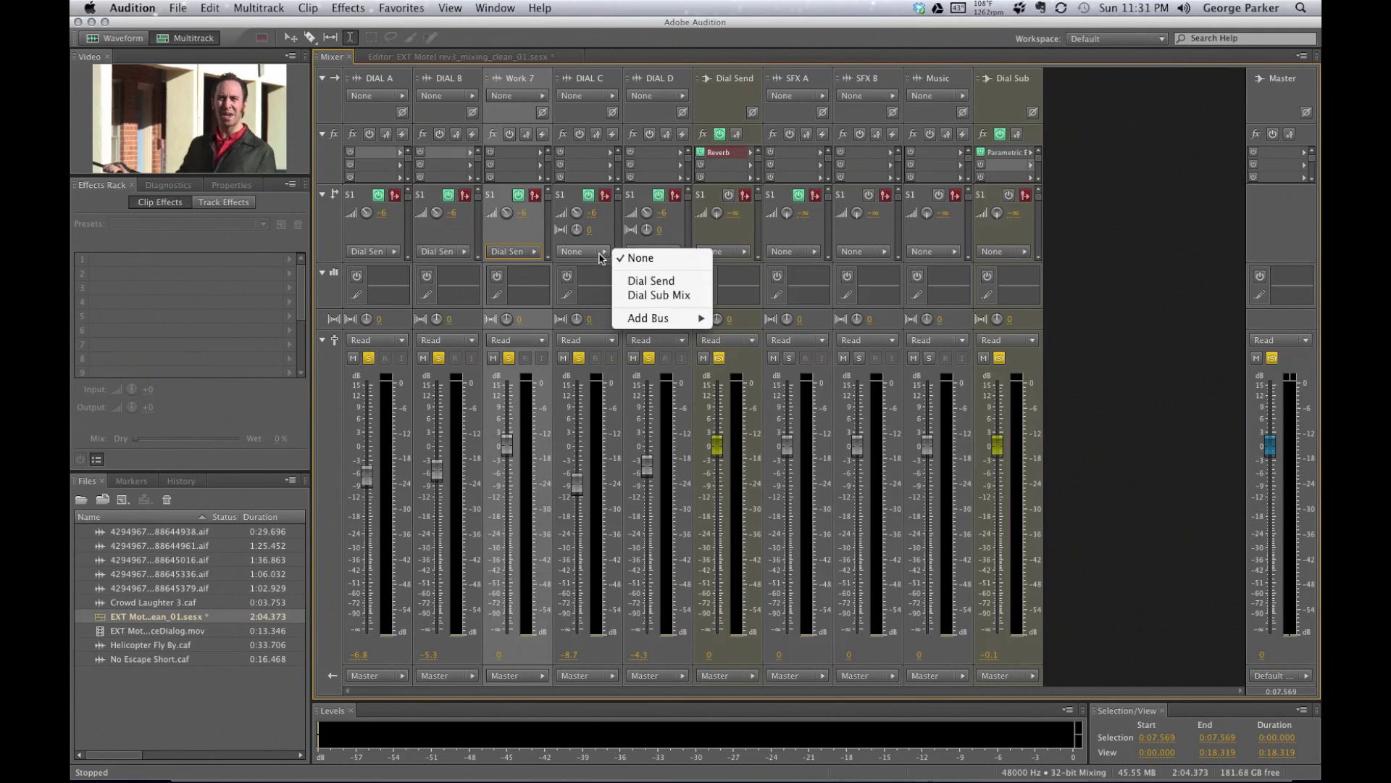
pyautogui.click(651, 281)
pyautogui.click(651, 254)
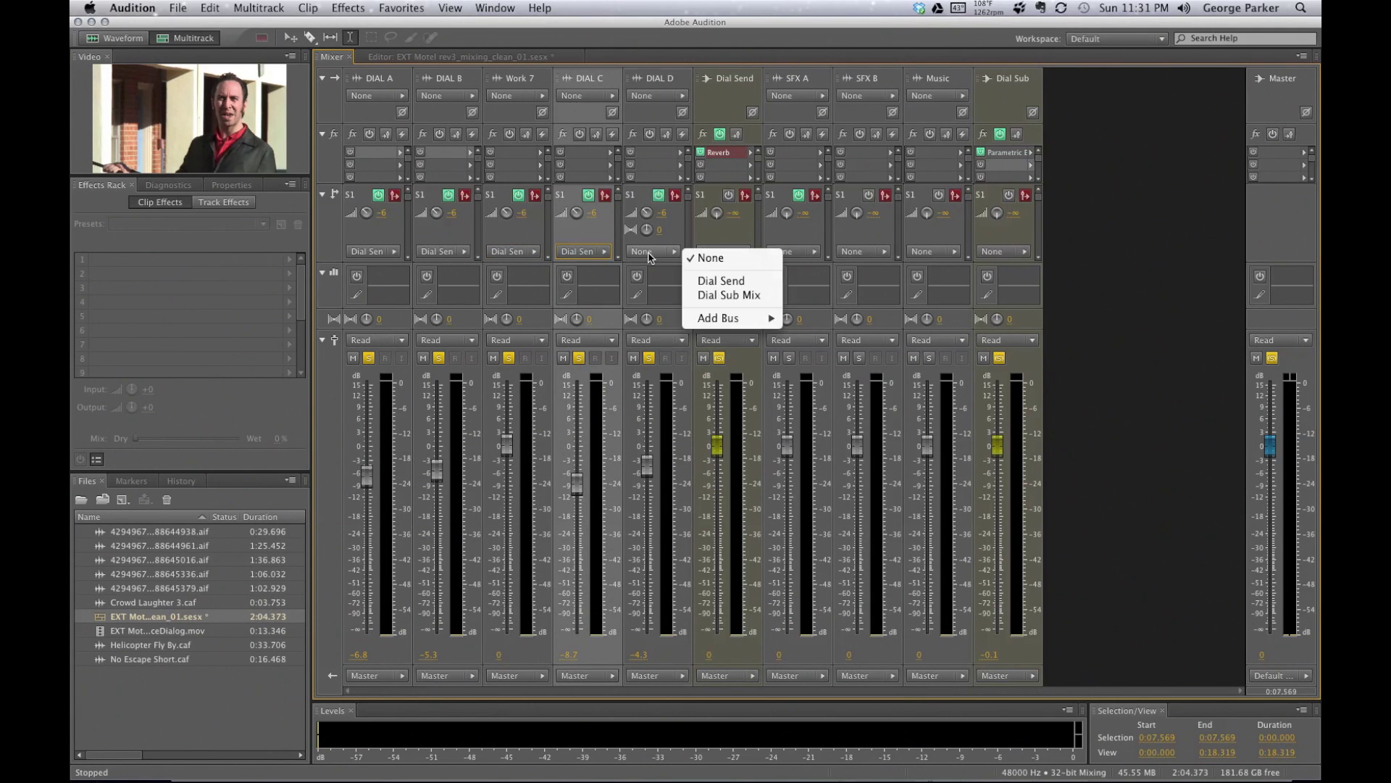
pyautogui.click(719, 283)
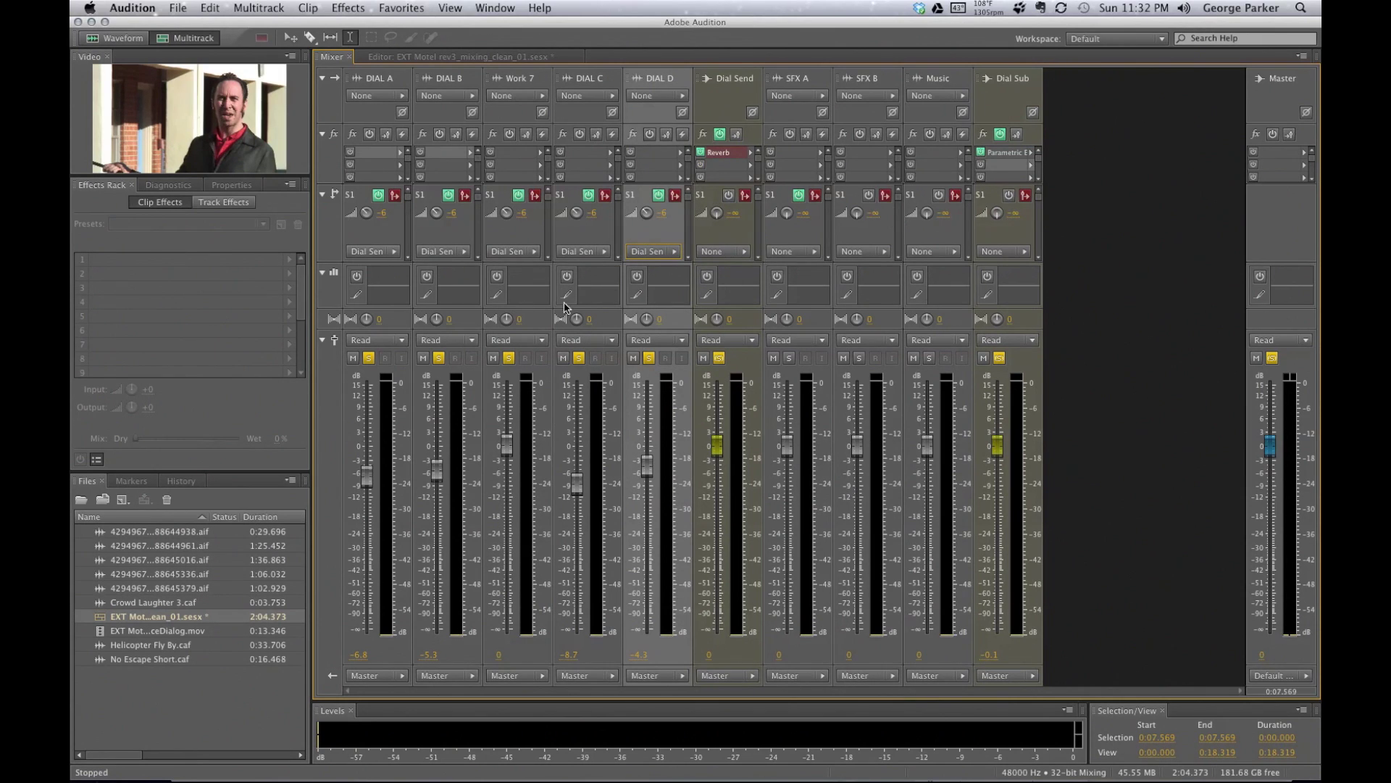
# - Play back the dialogue while lowering the Dial Send bus level almost fully and raising it back to about 0 dB
pyautogui.click(712, 240)
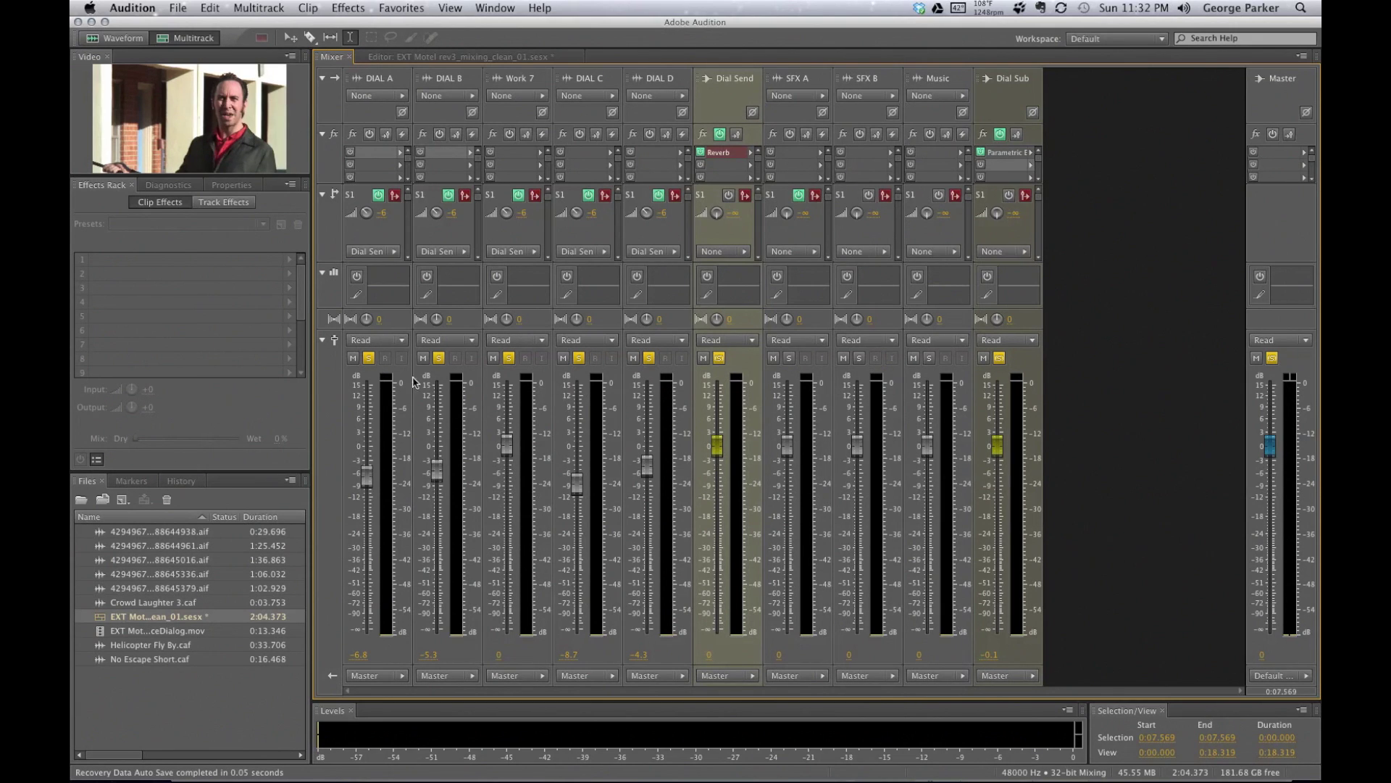
pyautogui.press('space')
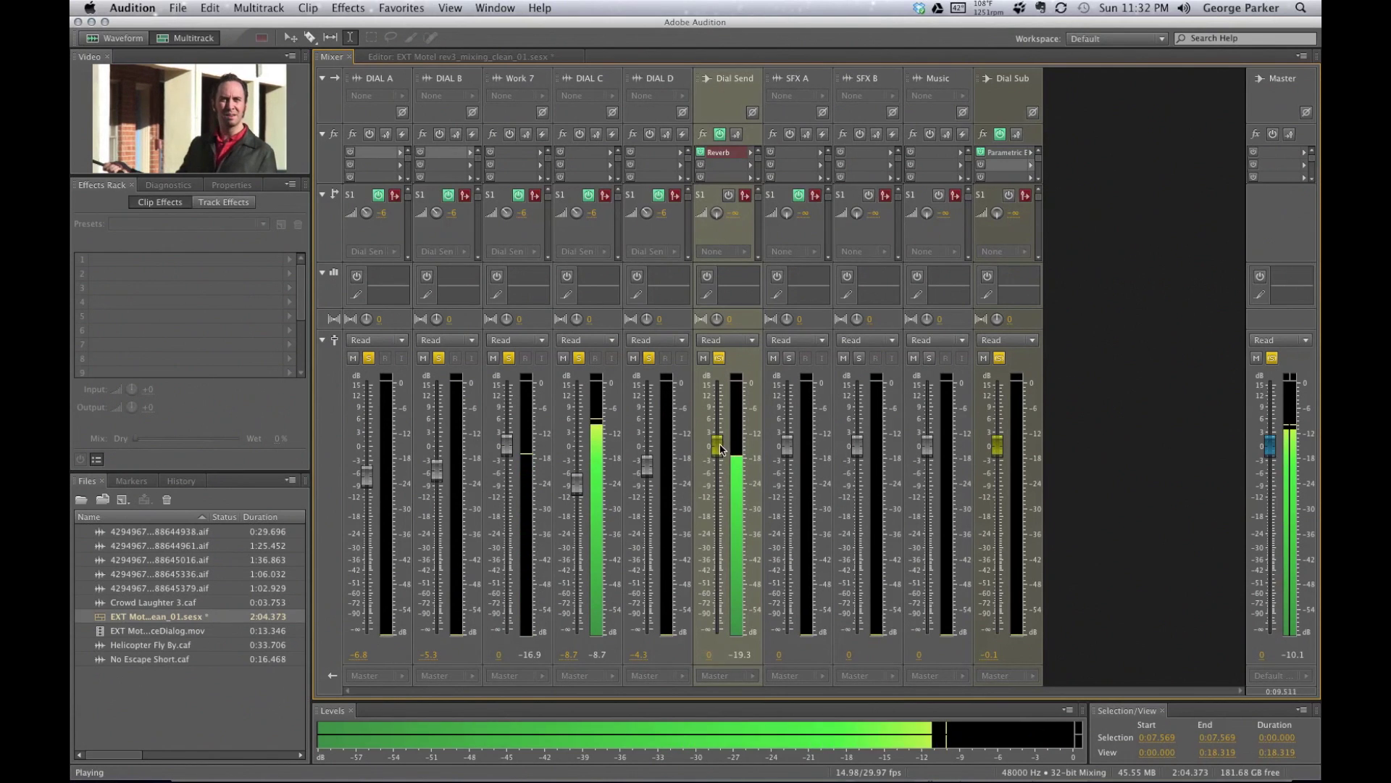
pyautogui.moveTo(721, 443); pyautogui.dragTo(716, 647)
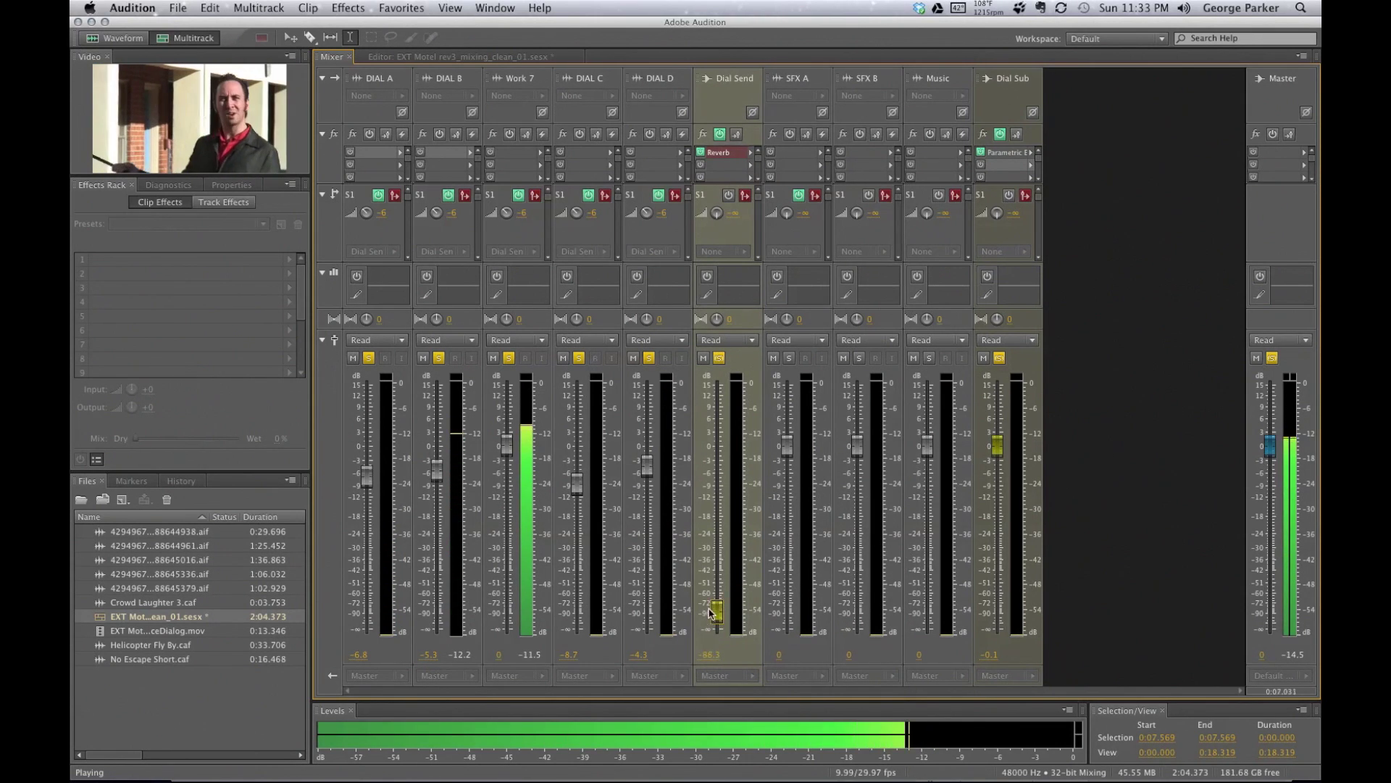
pyautogui.moveTo(716, 629); pyautogui.dragTo(720, 453)
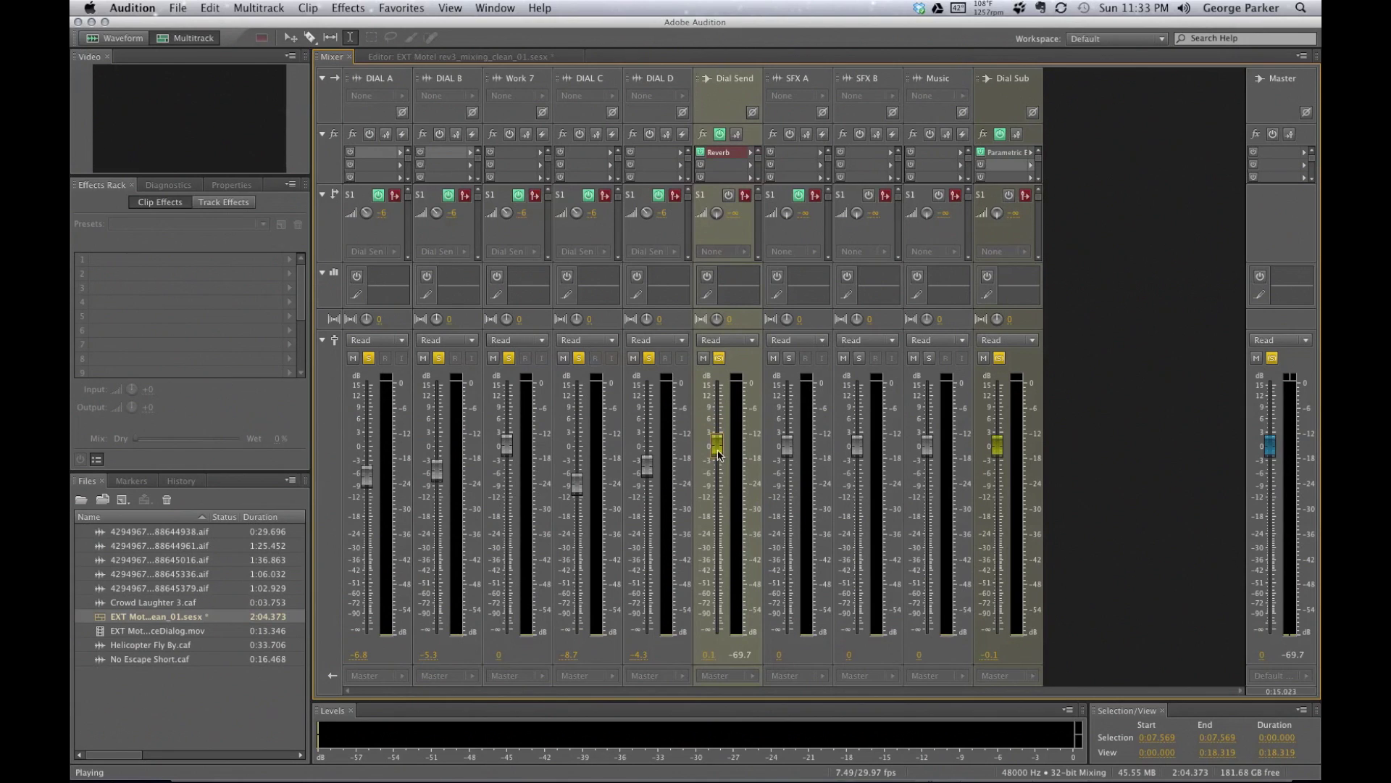
# - Stop playback, raise the Dial Send bus level to about 6.6 dB, and return it to 0 dB
pyautogui.press('space')
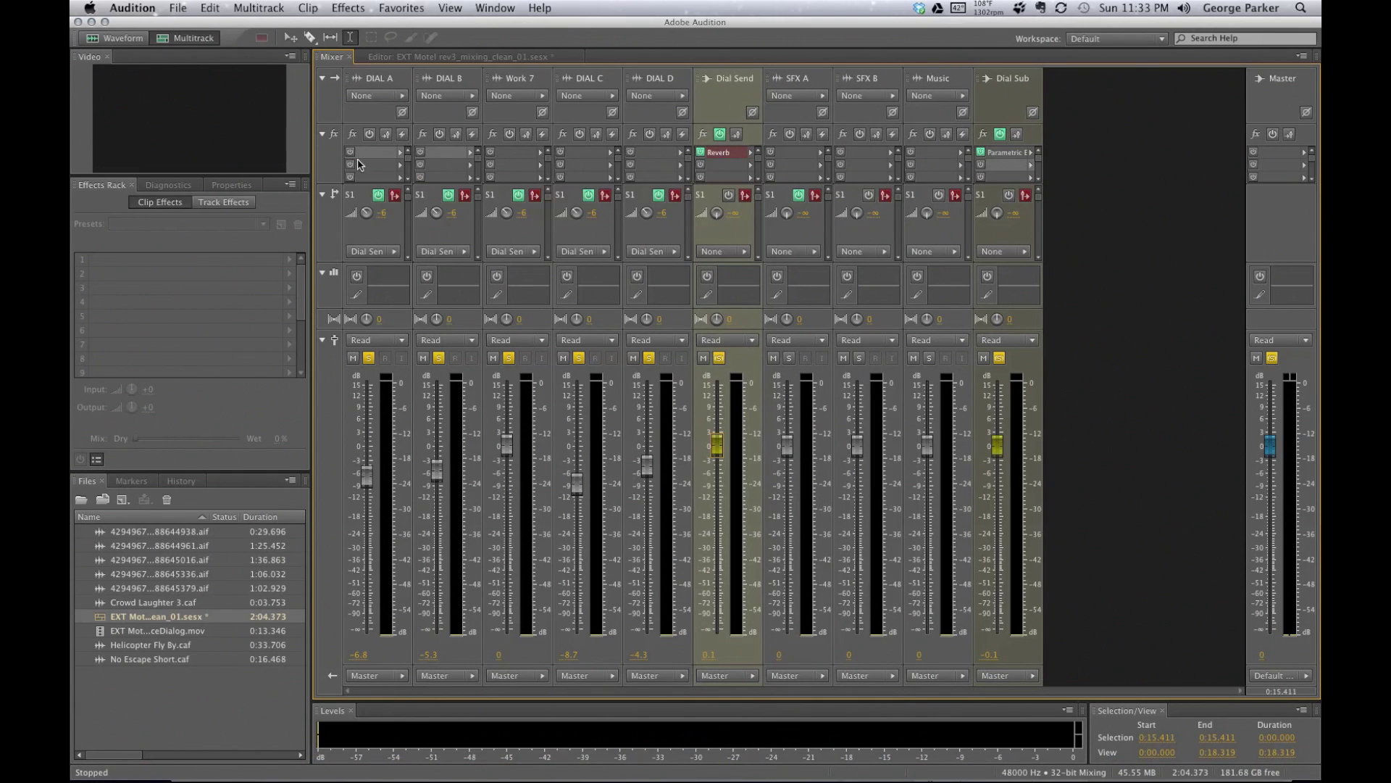
pyautogui.click(728, 161)
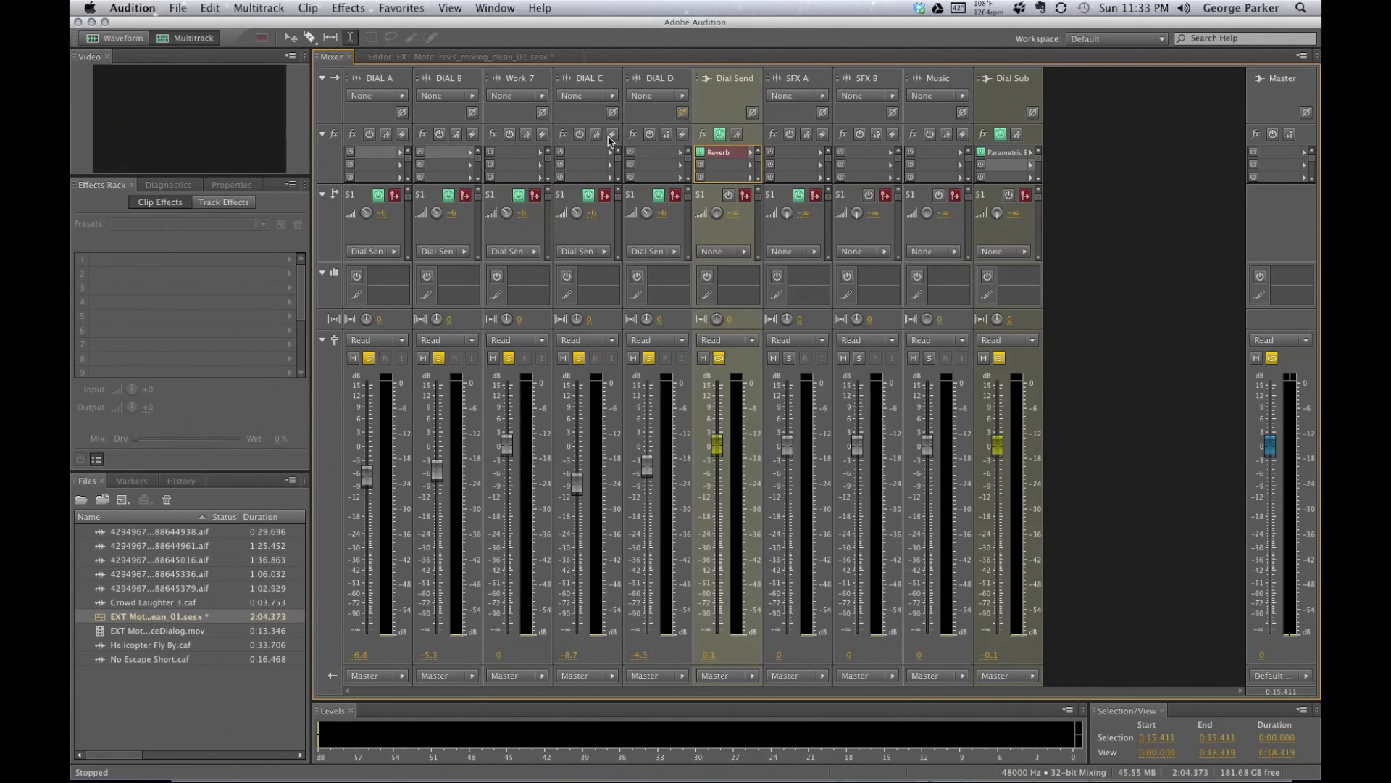
pyautogui.click(731, 88)
pyautogui.moveTo(715, 445); pyautogui.dragTo(733, 419)
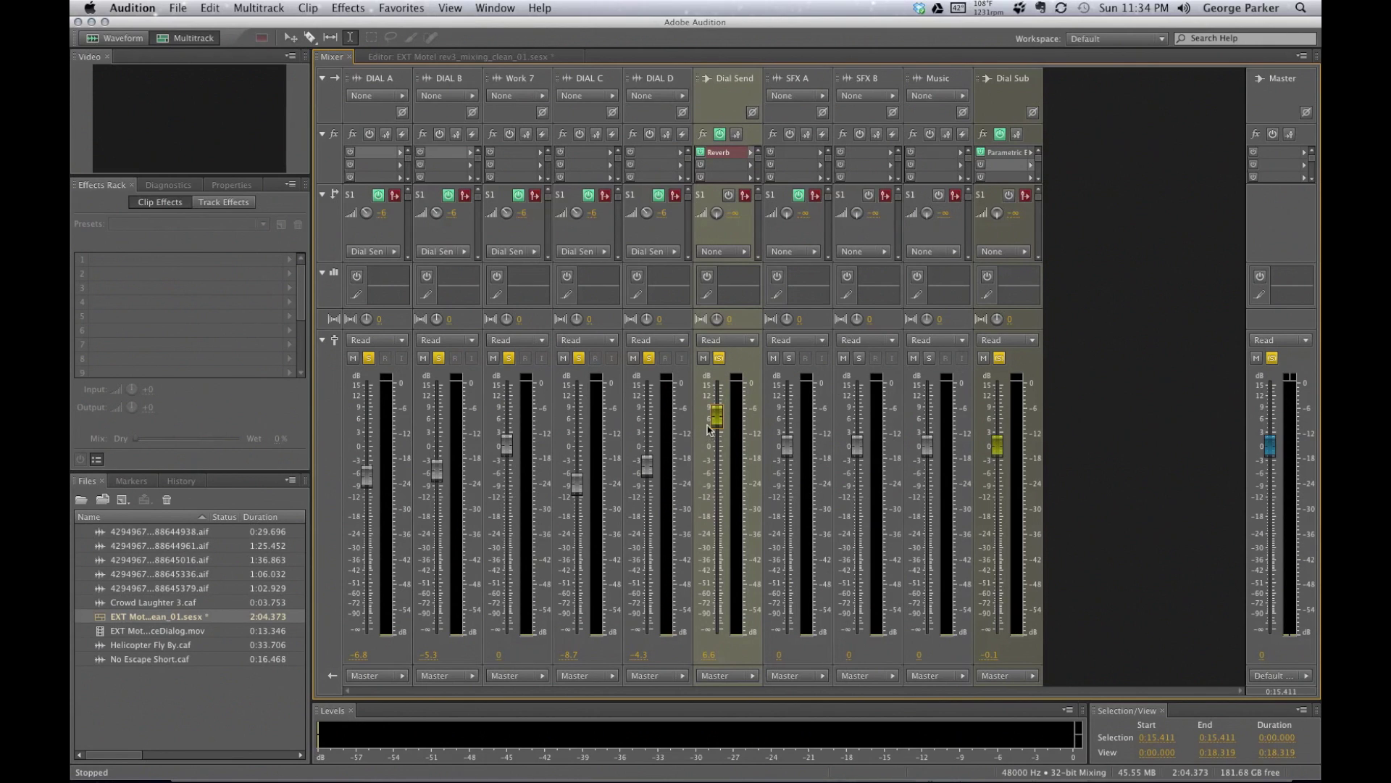
pyautogui.moveTo(711, 426)
pyautogui.mouseDown()
pyautogui.moveTo(714, 612)
pyautogui.moveTo(717, 442)
pyautogui.mouseUp()
pyautogui.moveTo(720, 443); pyautogui.dragTo(719, 446)
pyautogui.click(1014, 94)
pyautogui.click(723, 93)
pyautogui.click(997, 103)
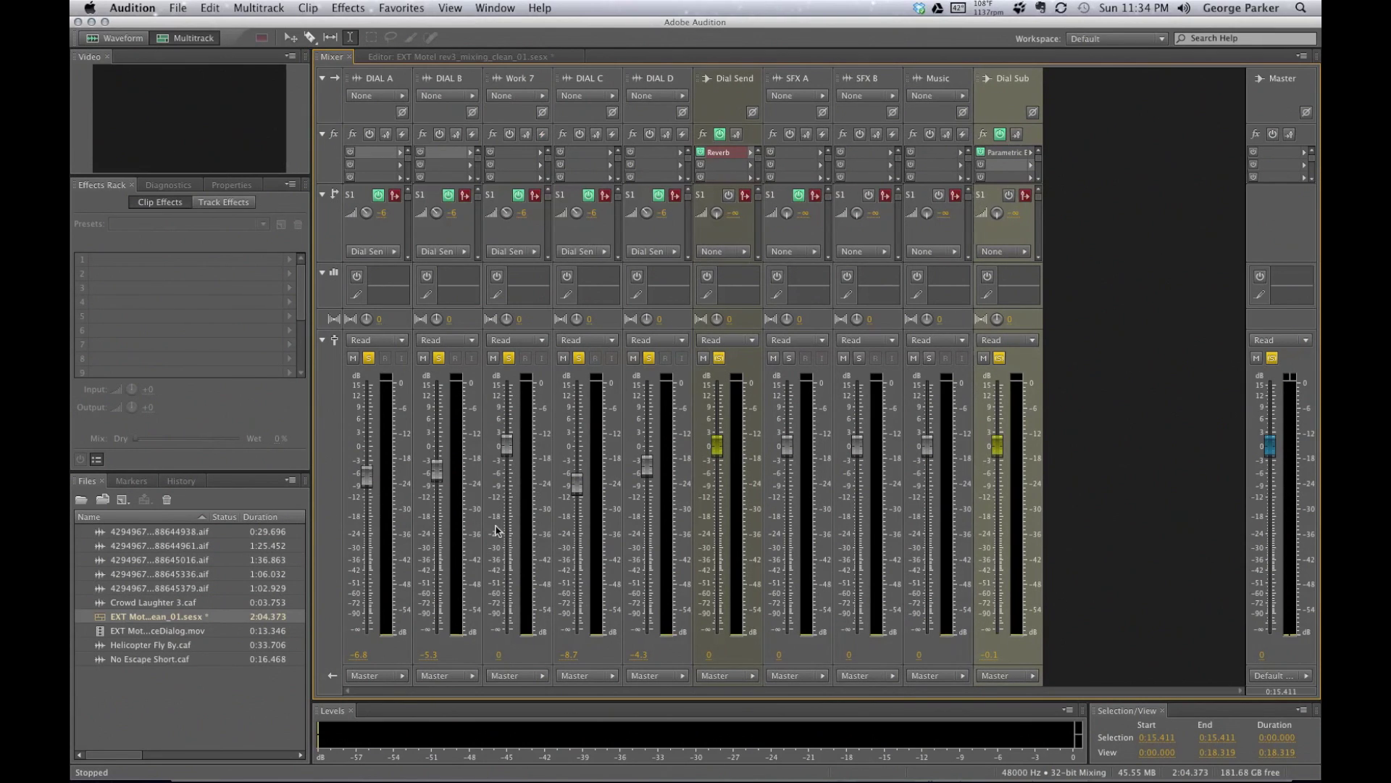
# - Route the outputs of the DIAL A and DIAL B tracks to the Dial Sub Mix bus
pyautogui.click(384, 680)
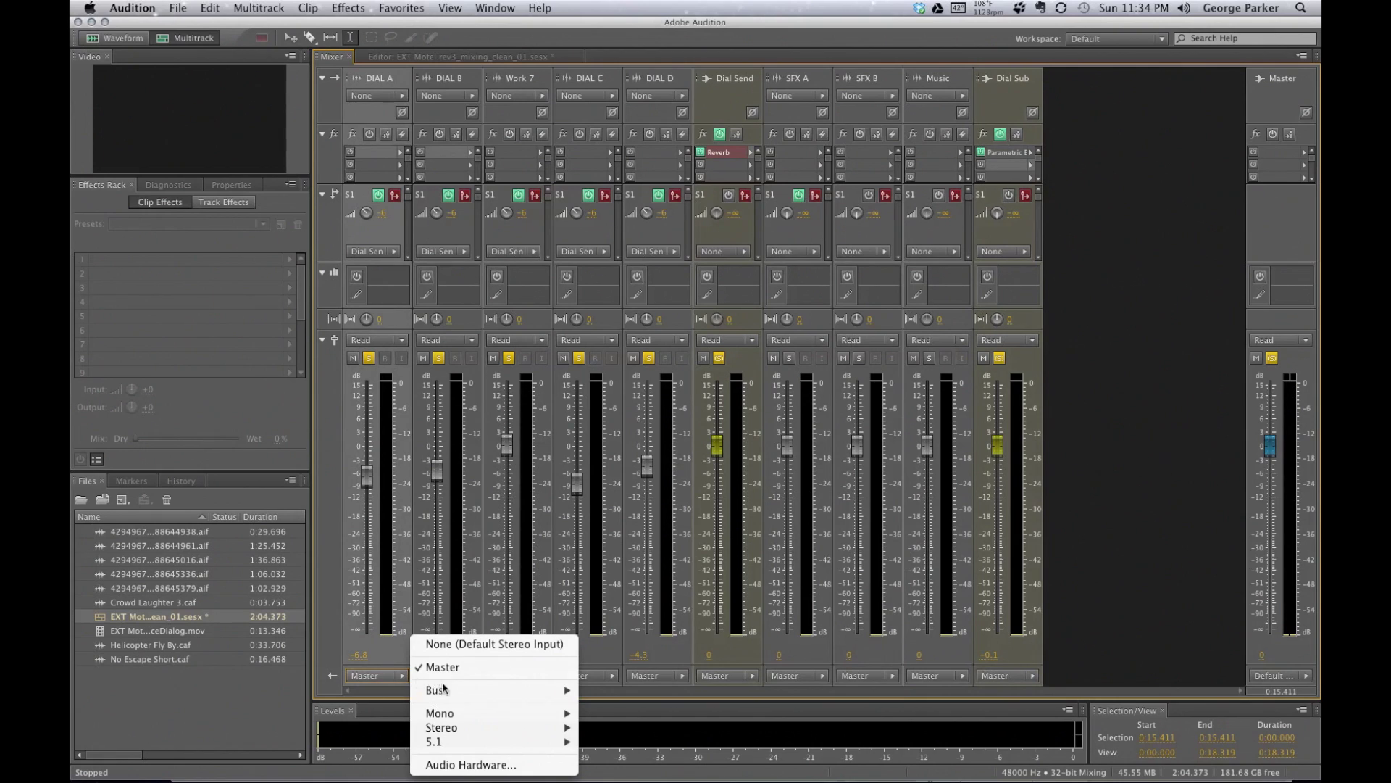
pyautogui.moveTo(458, 692)
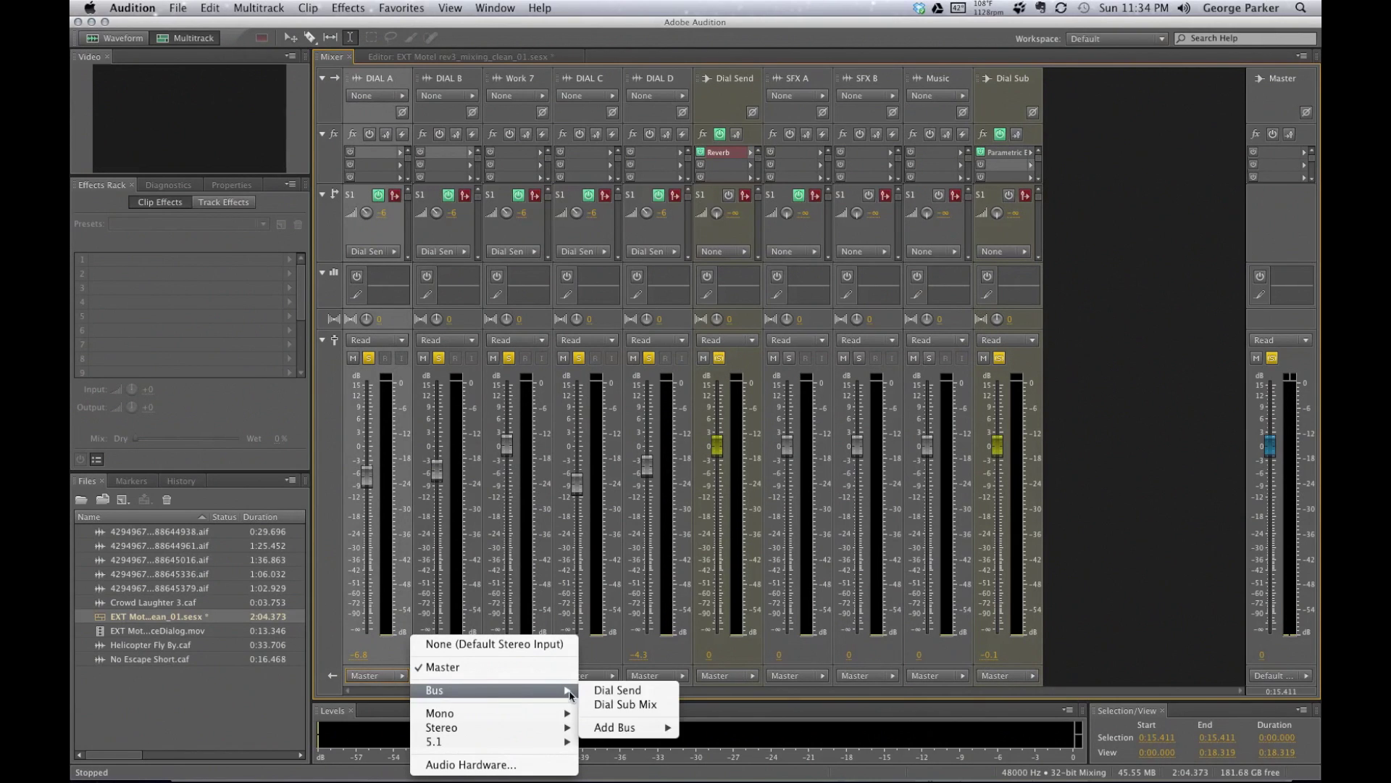
pyautogui.click(647, 706)
pyautogui.click(467, 680)
pyautogui.moveTo(537, 694)
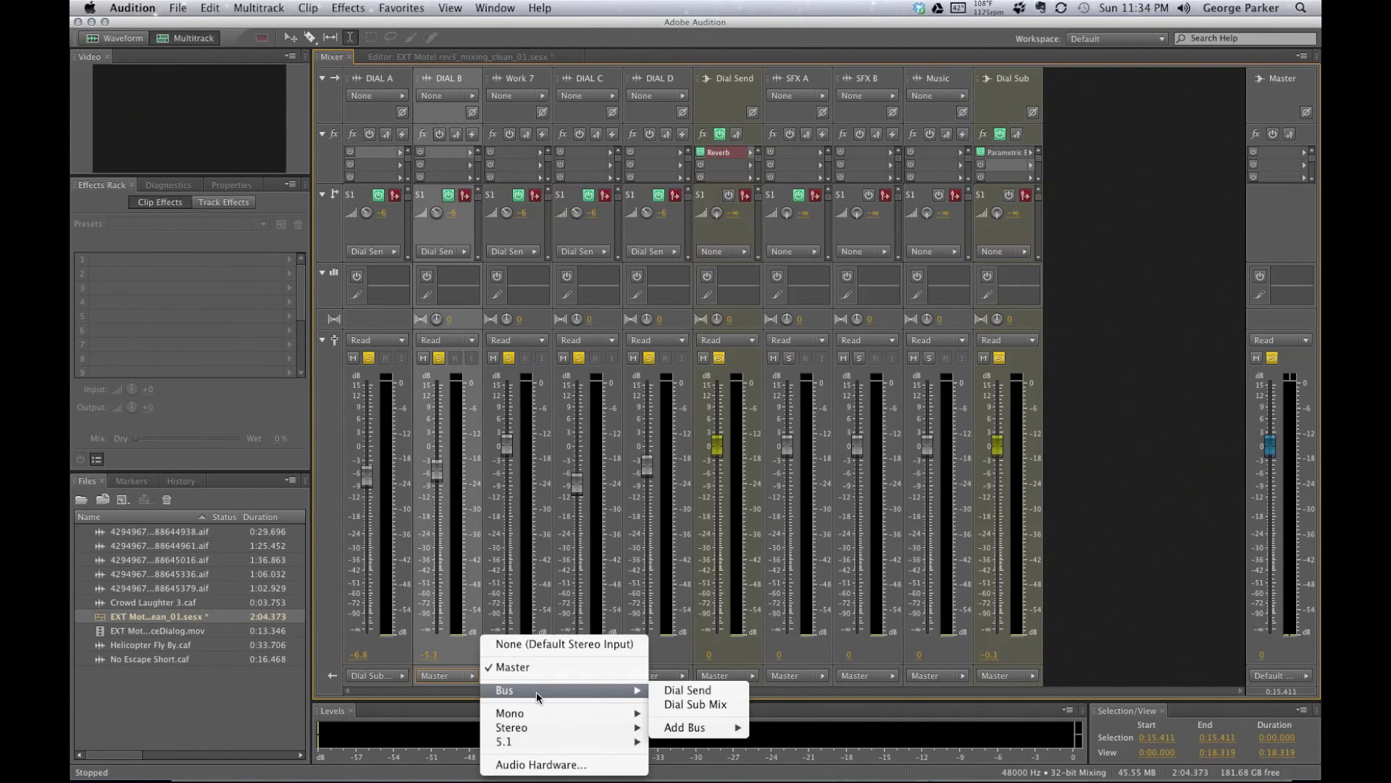
pyautogui.click(695, 705)
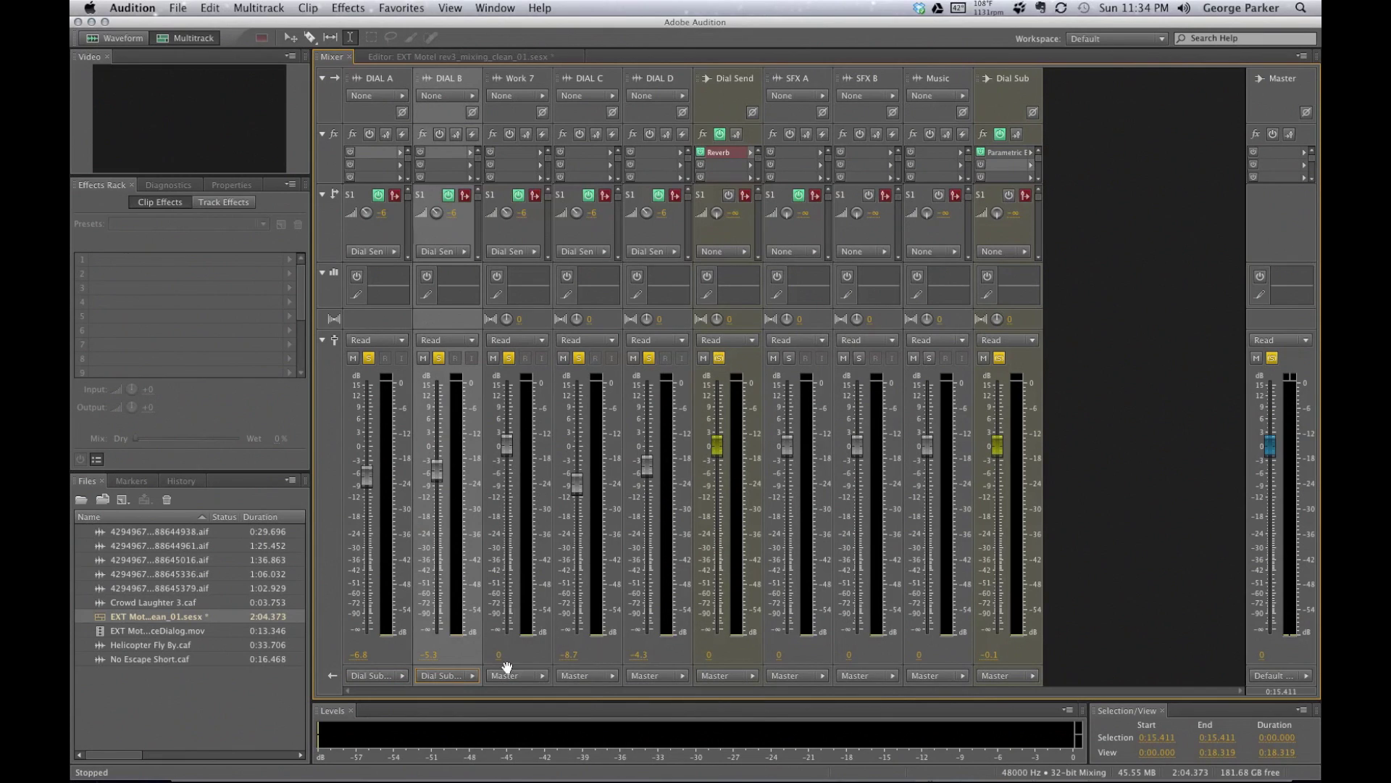
# - Route the outputs of the Work 7, DIAL C and DIAL D tracks to the Dial Sub Mix bus
pyautogui.click(515, 675)
pyautogui.moveTo(652, 690)
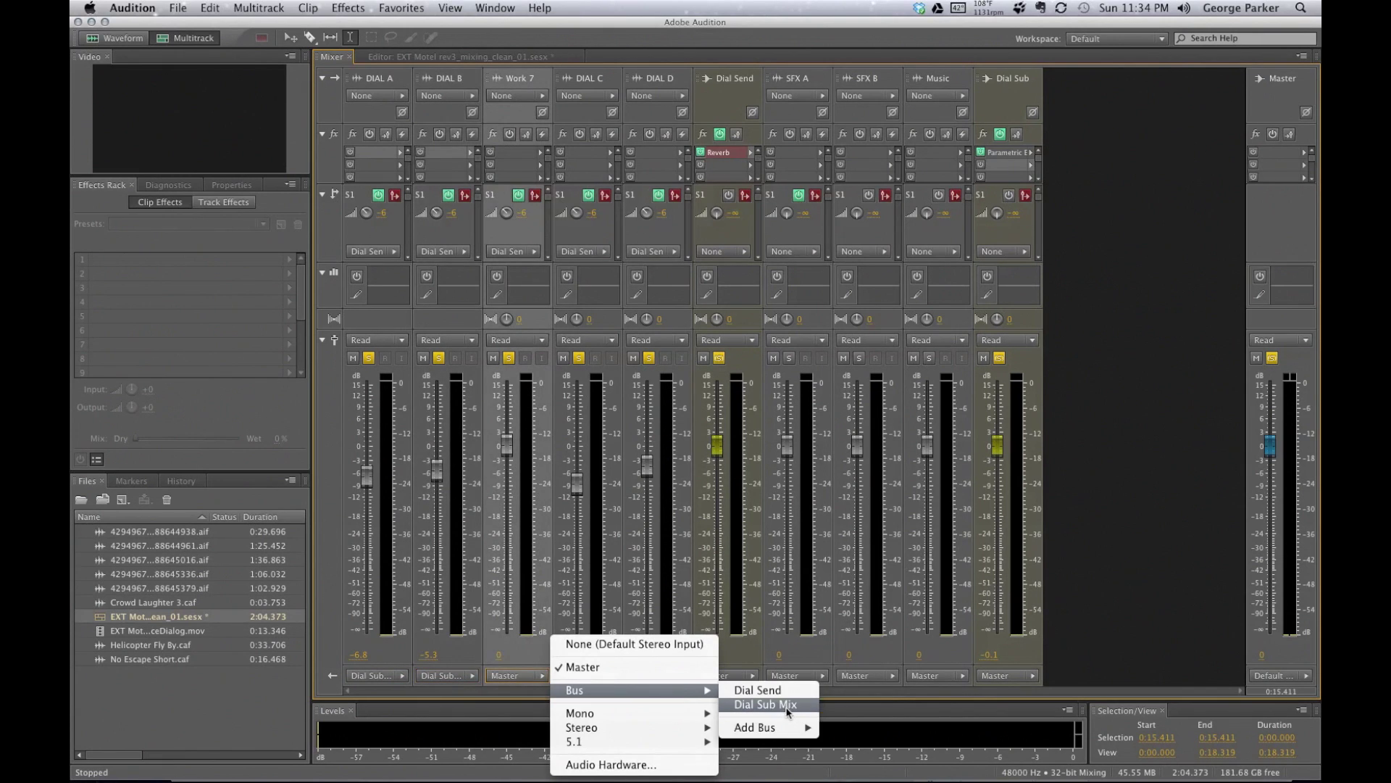
pyautogui.click(786, 708)
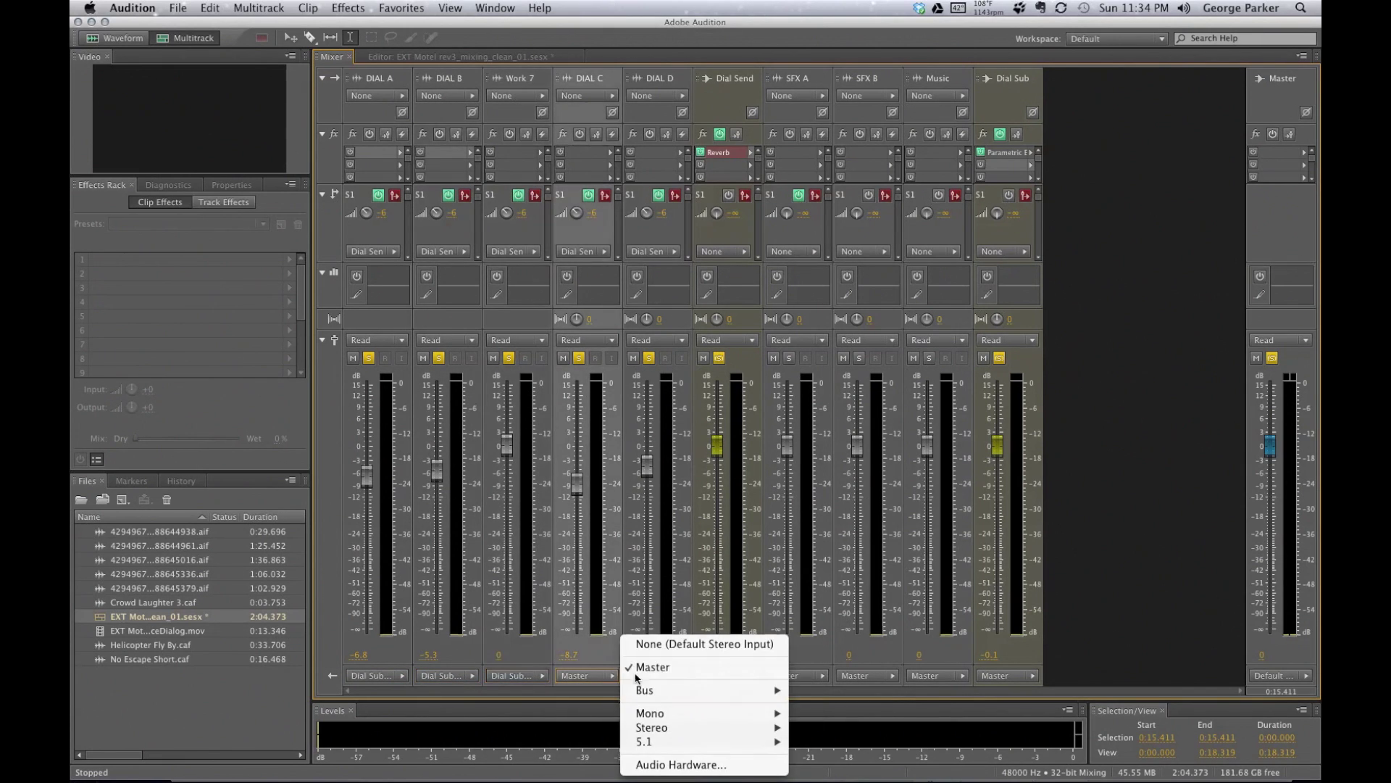
pyautogui.click(605, 676)
pyautogui.moveTo(694, 692)
pyautogui.click(797, 704)
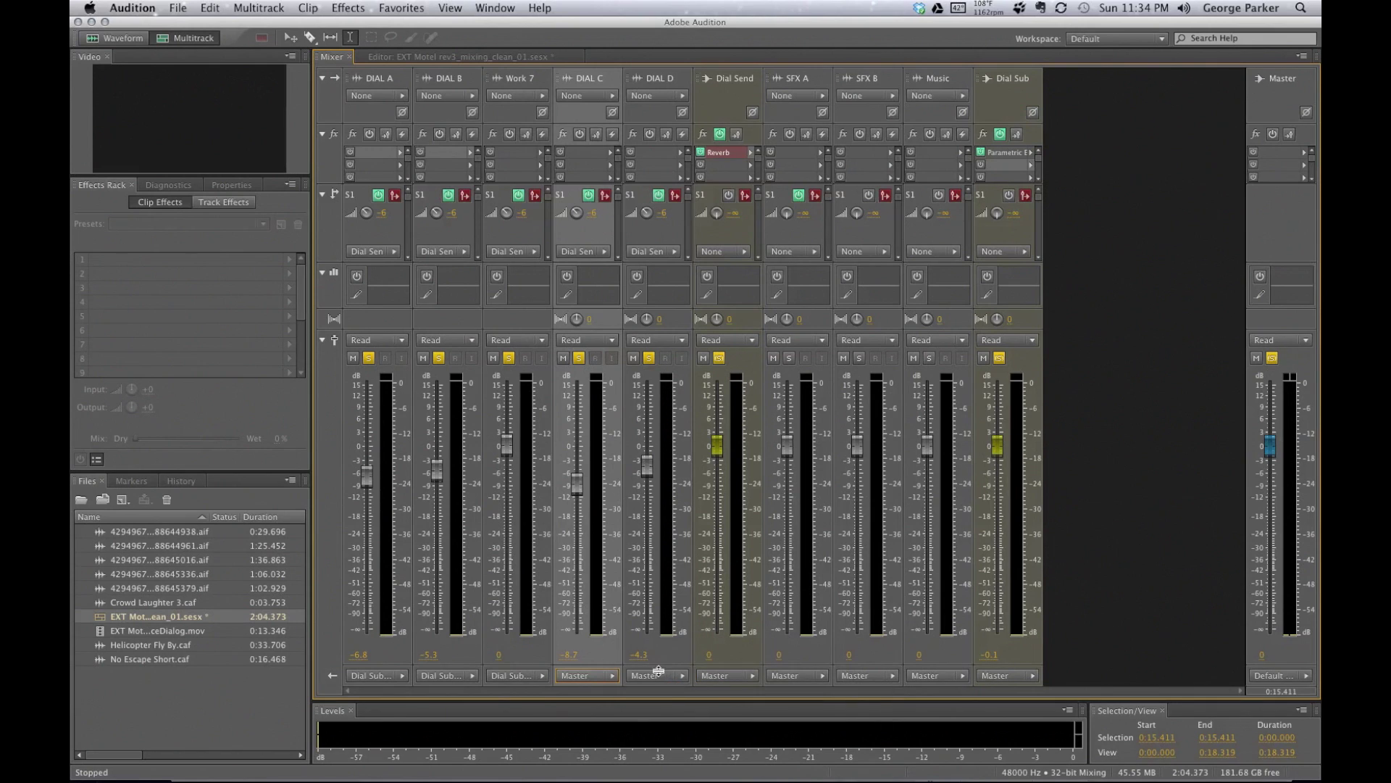
pyautogui.click(675, 677)
pyautogui.moveTo(777, 690)
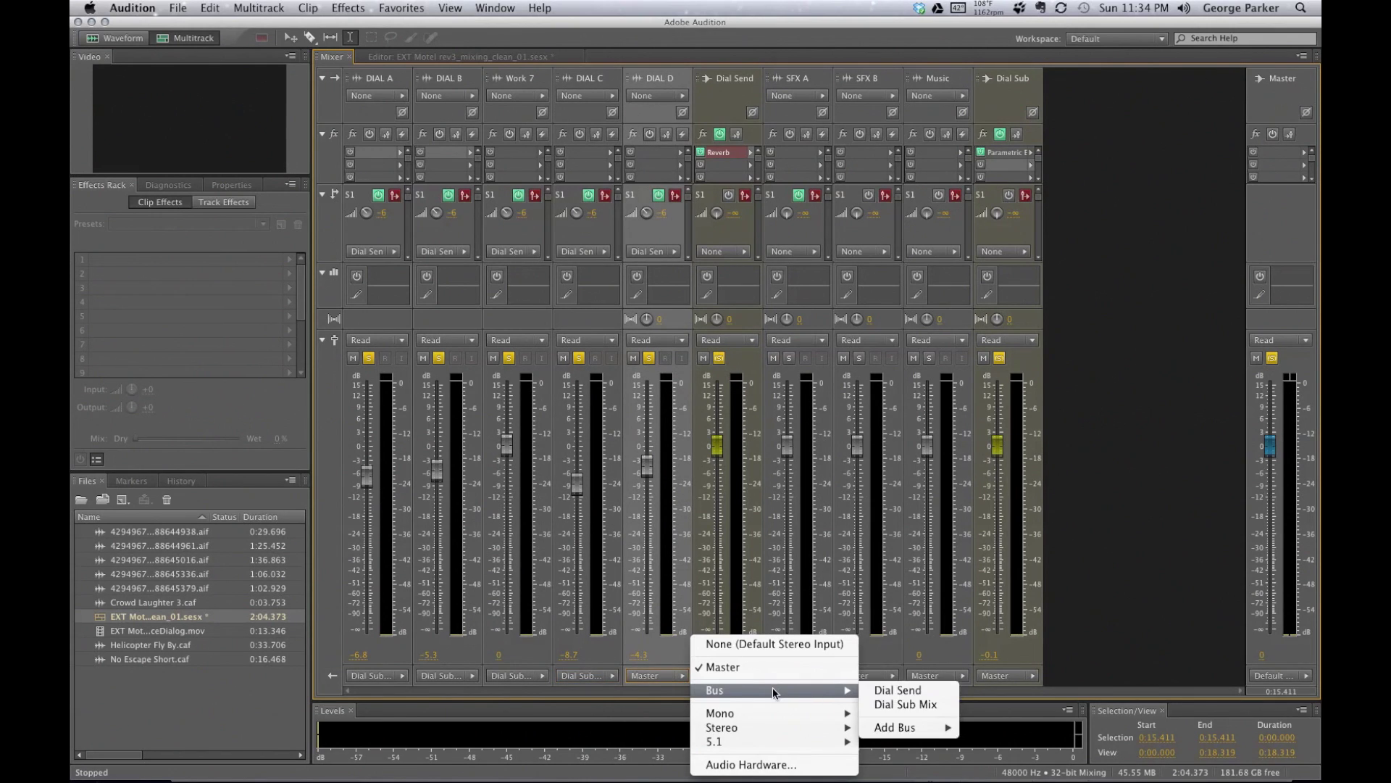
pyautogui.click(928, 705)
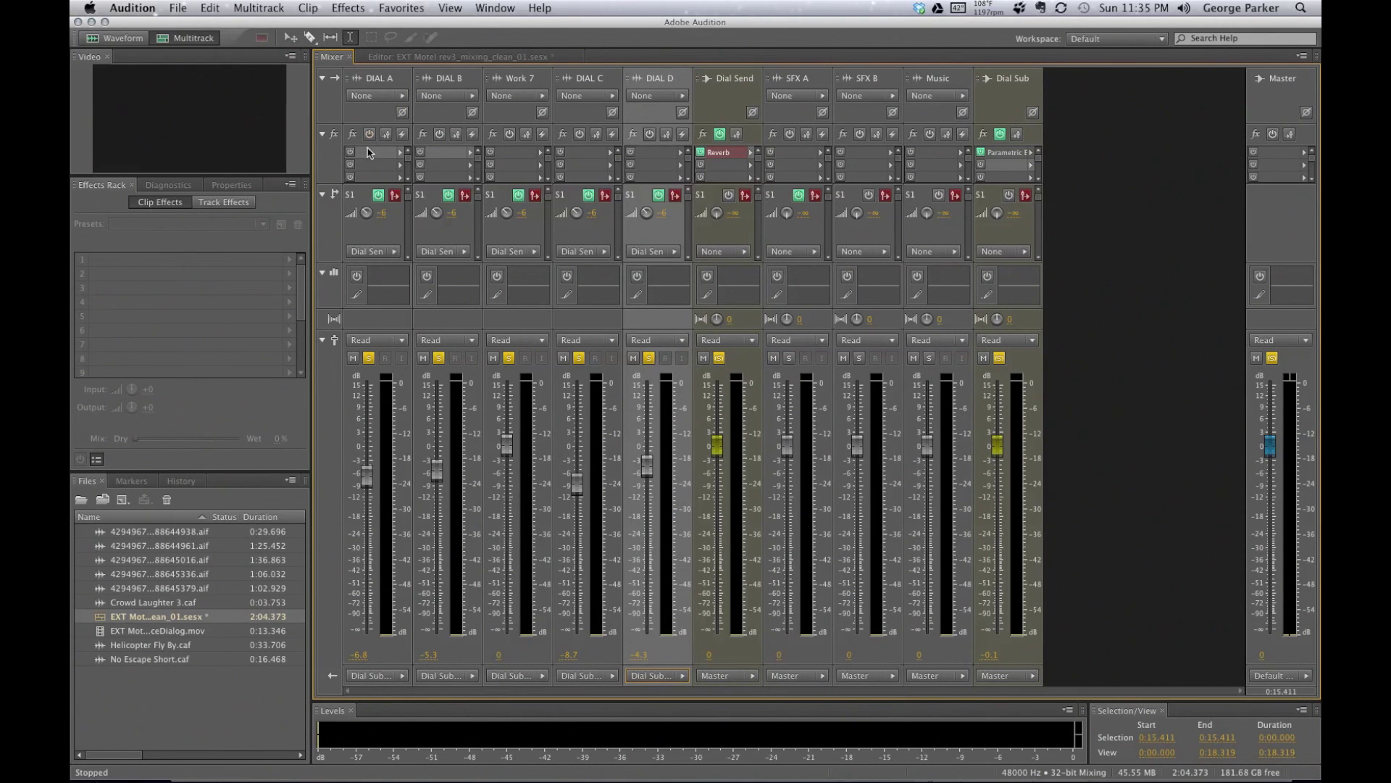
pyautogui.click(726, 80)
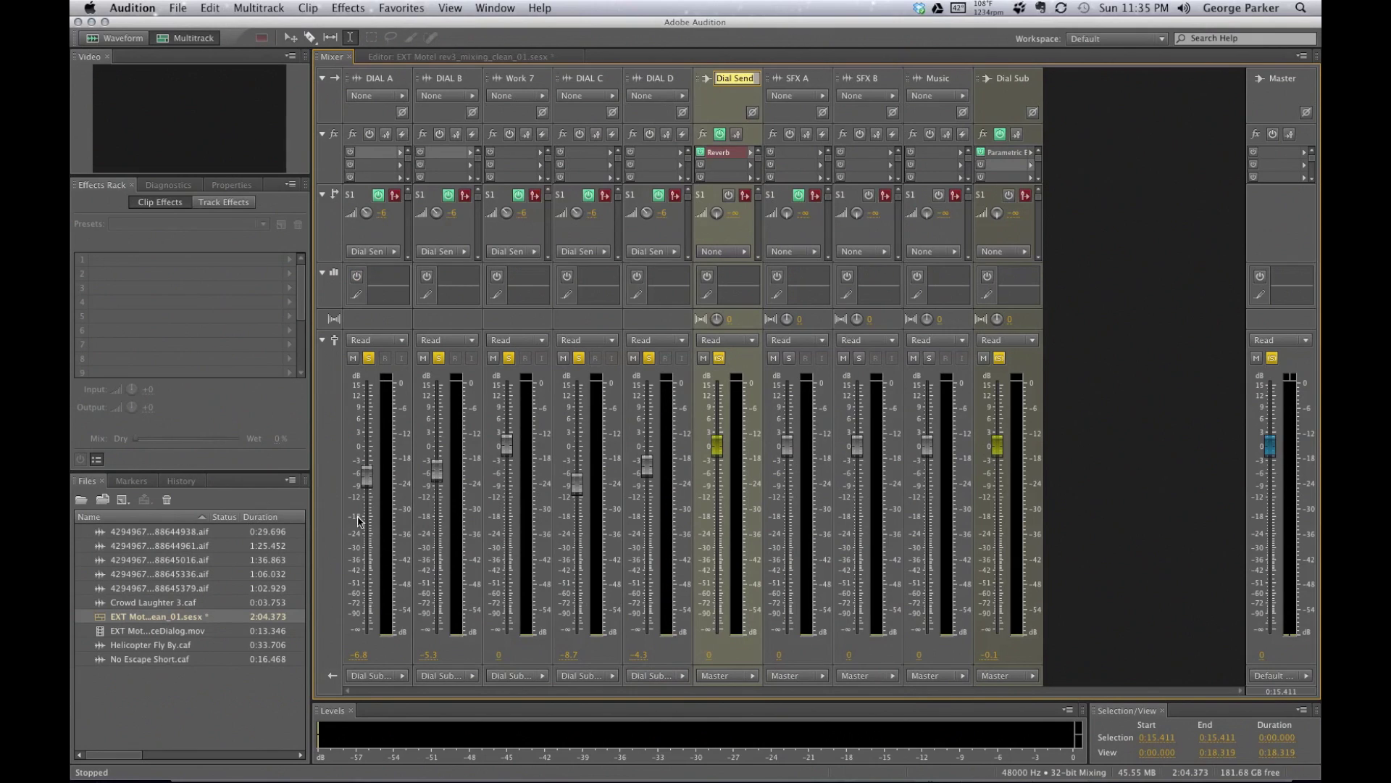
pyautogui.click(982, 110)
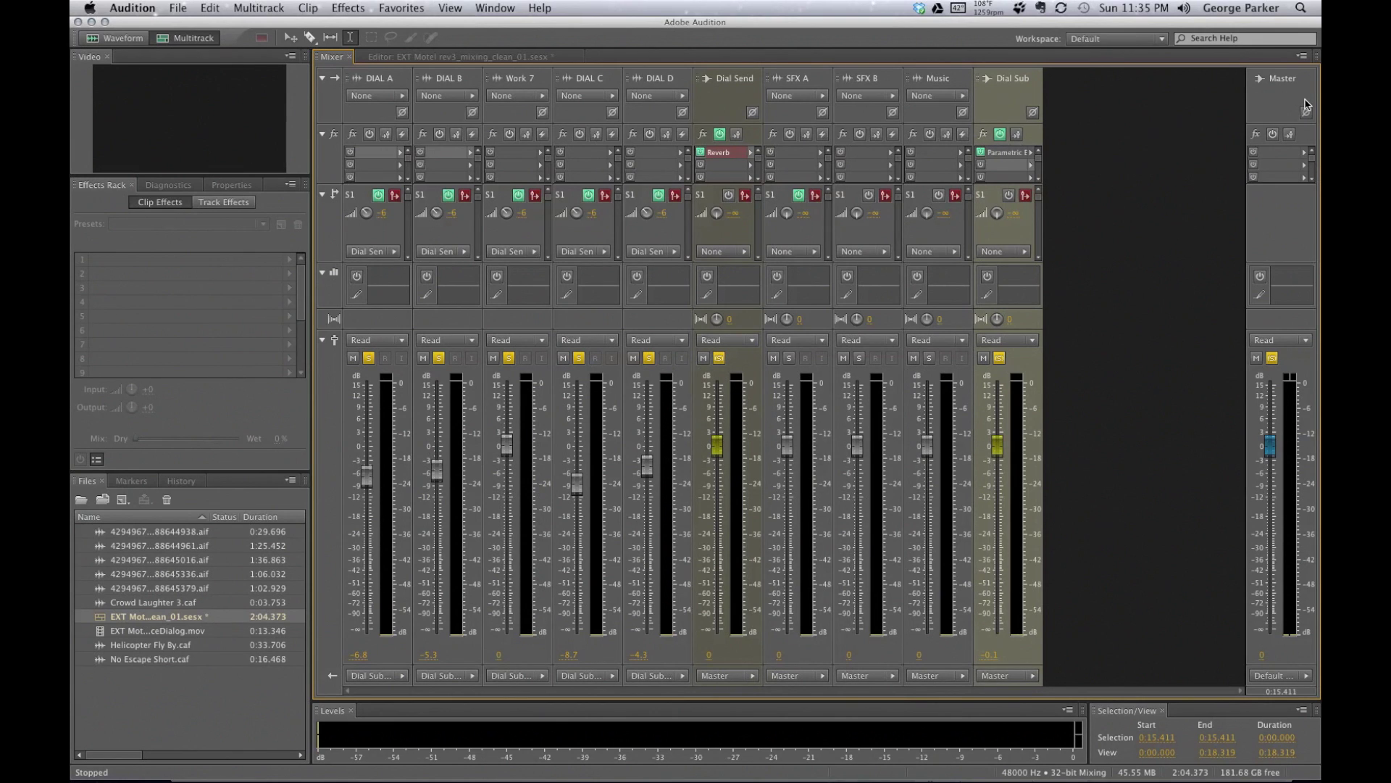
pyautogui.click(1307, 105)
pyautogui.click(722, 101)
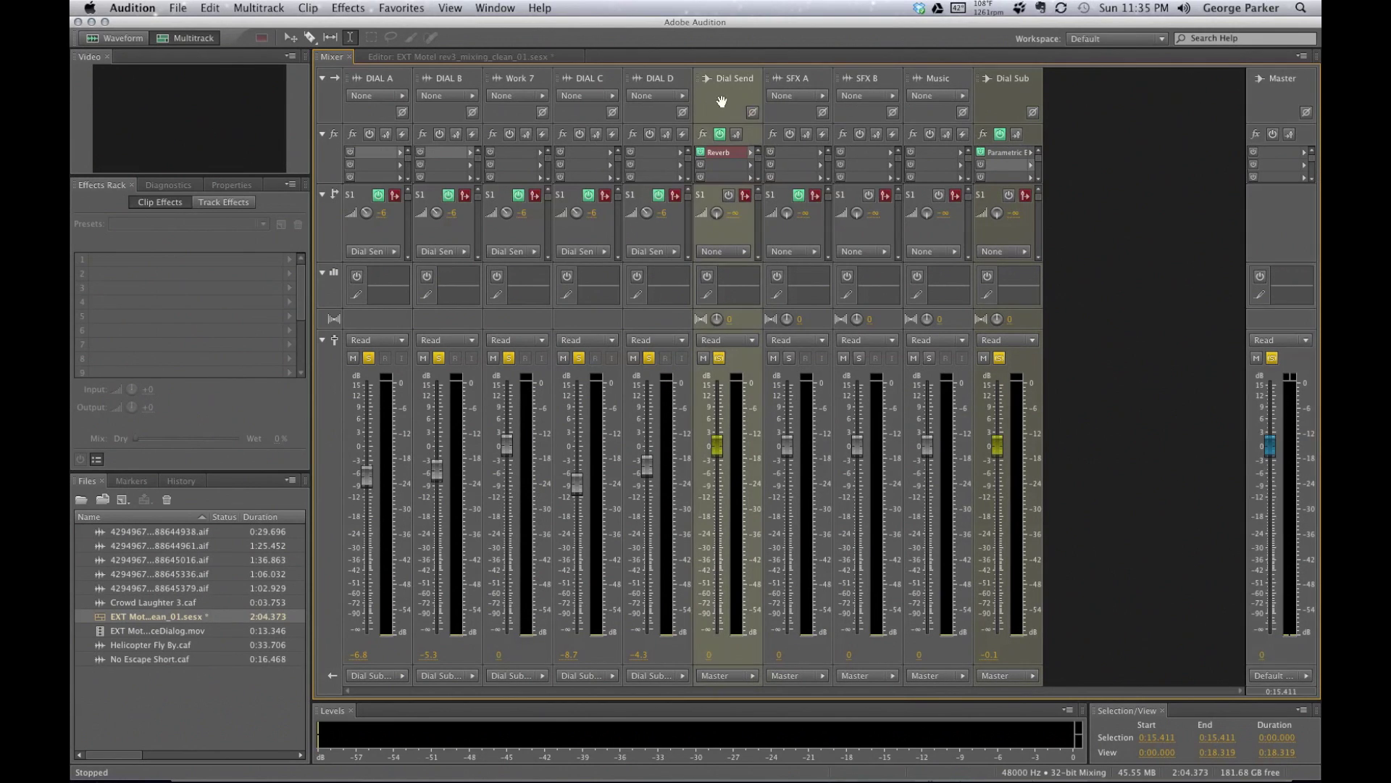
pyautogui.click(1013, 160)
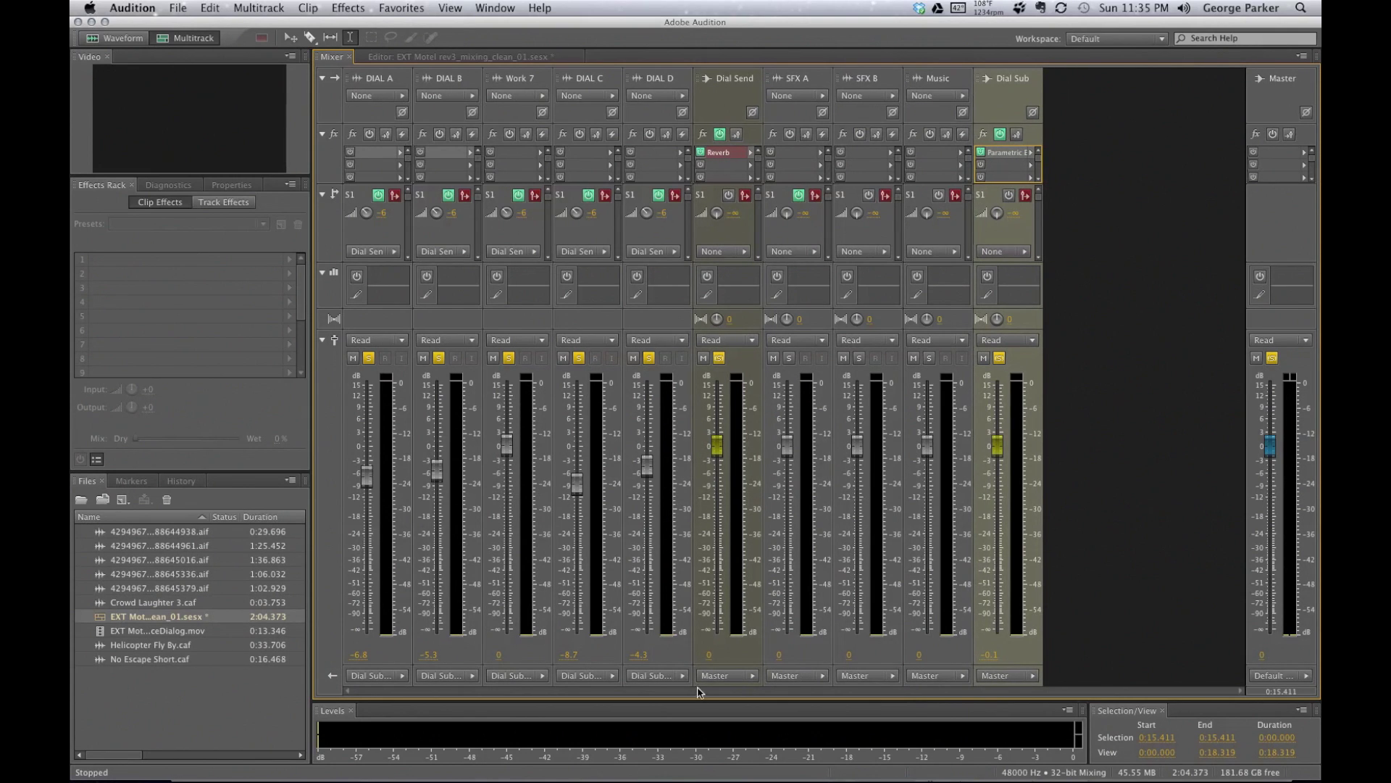
# - Route the output of the Dial Send bus to the Dial Sub Mix bus
pyautogui.click(746, 675)
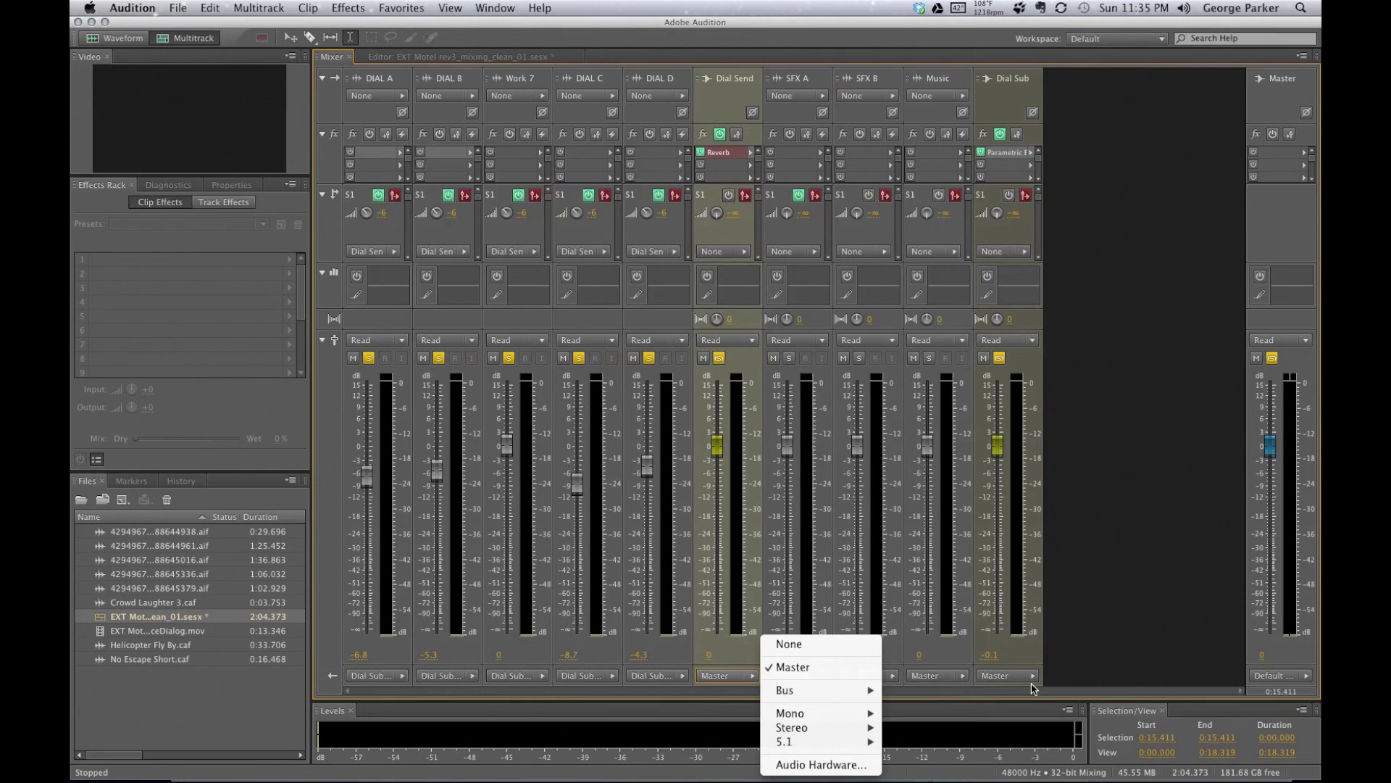
pyautogui.moveTo(853, 689)
pyautogui.click(961, 692)
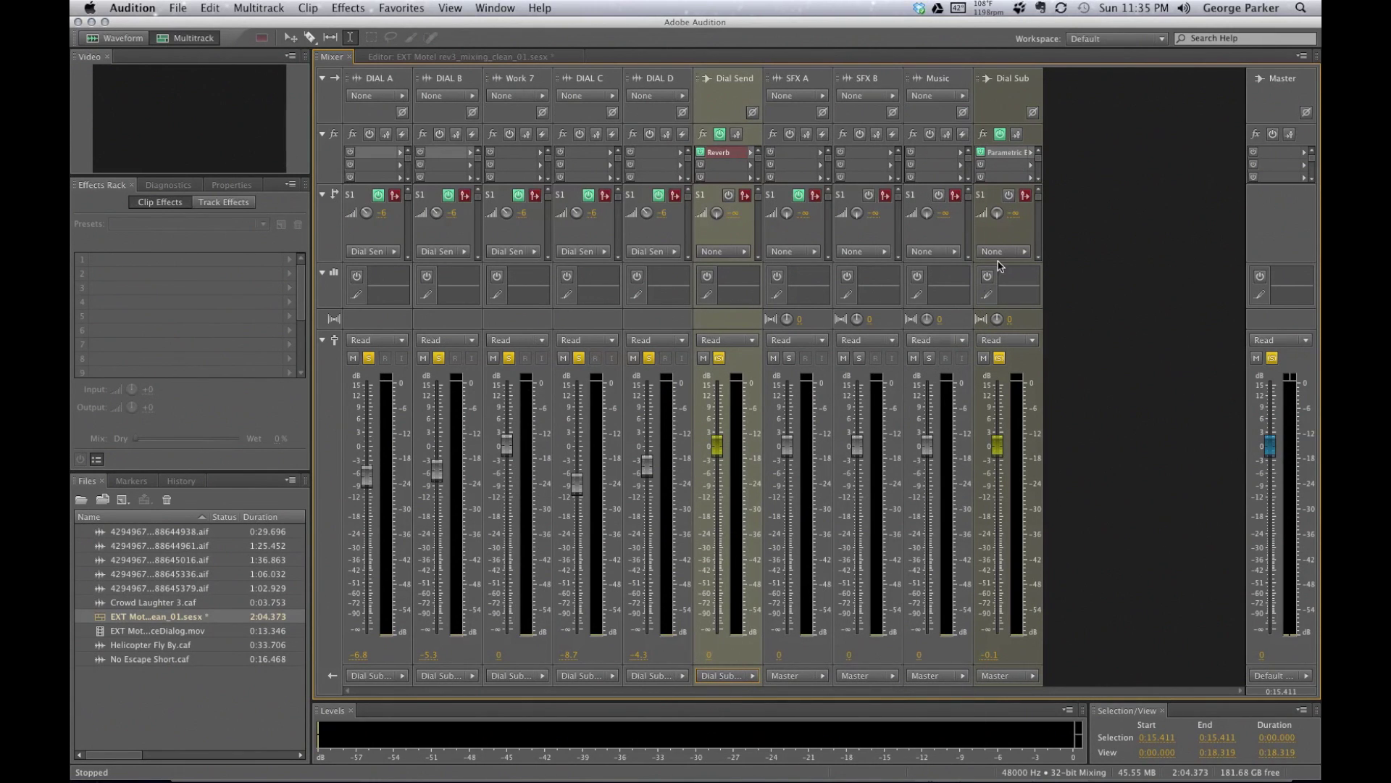
# - Lower the Dial Send bus level to about -34.4 dB and the Dial Sub Mix bus level to about -2.8 dB
pyautogui.moveTo(1000, 450)
pyautogui.mouseDown()
pyautogui.moveTo(1001, 514)
pyautogui.moveTo(1002, 433)
pyautogui.moveTo(1009, 450)
pyautogui.mouseUp()
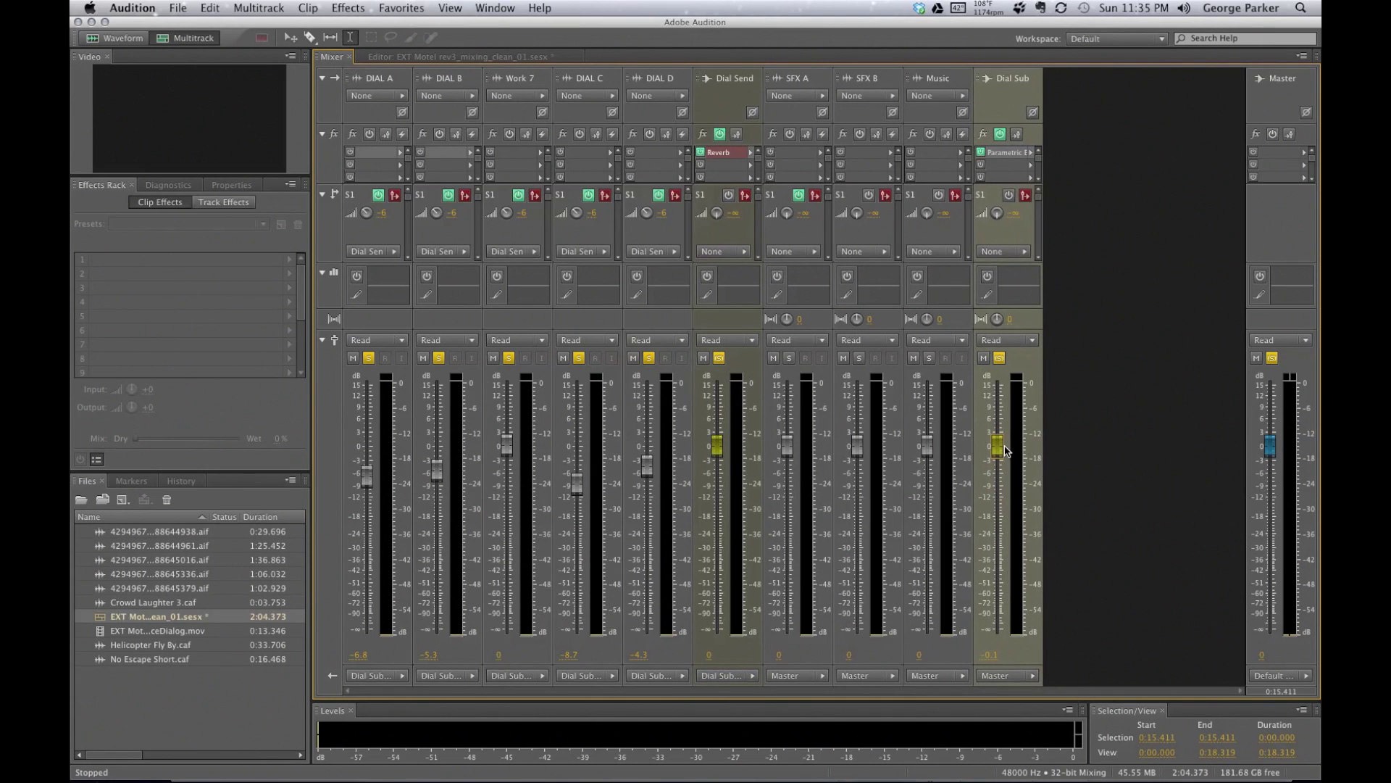
pyautogui.moveTo(718, 449); pyautogui.dragTo(716, 559)
pyautogui.moveTo(998, 445)
pyautogui.mouseDown()
pyautogui.moveTo(1000, 484)
pyautogui.moveTo(998, 458)
pyautogui.mouseUp()
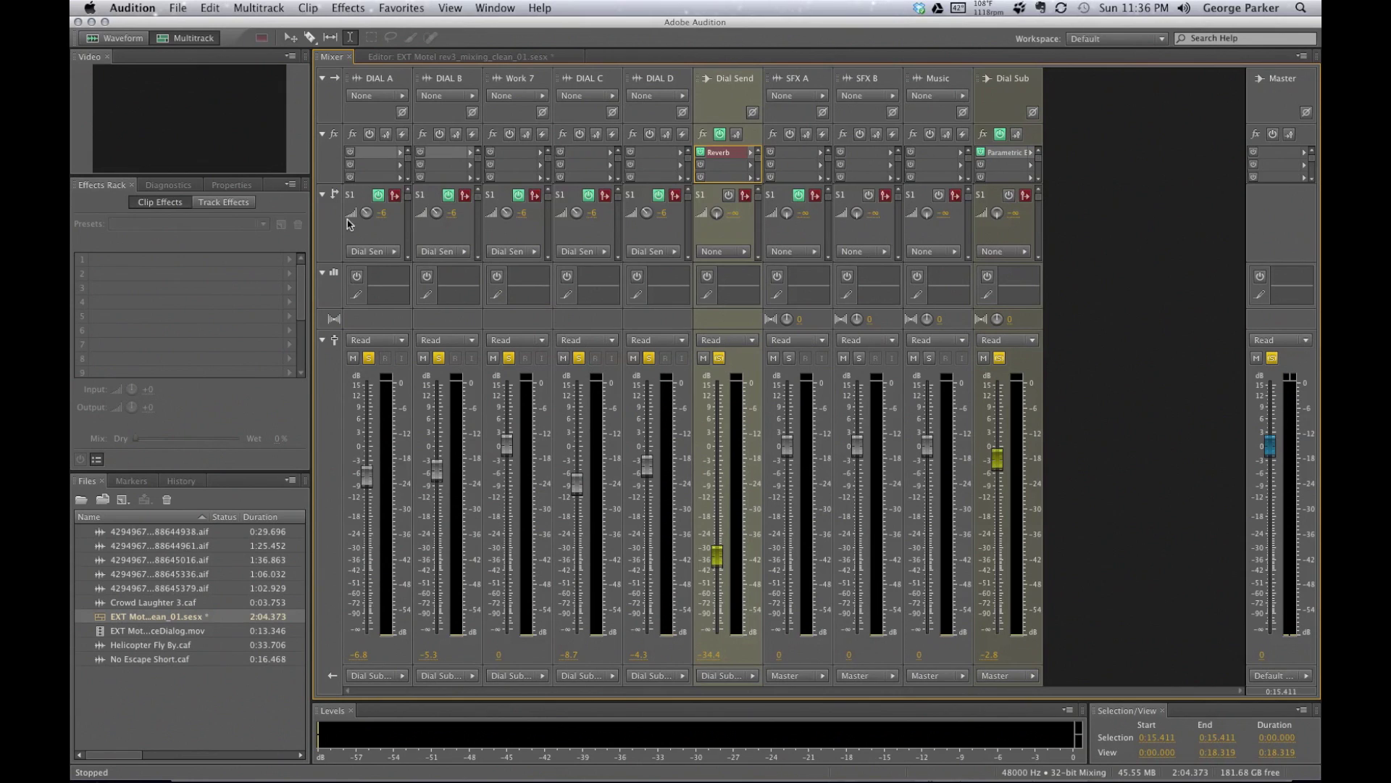
# - Lower the Dial Send bus level all the way to -∞ during playback of the dialogue, and stop playback
pyautogui.click(1303, 331)
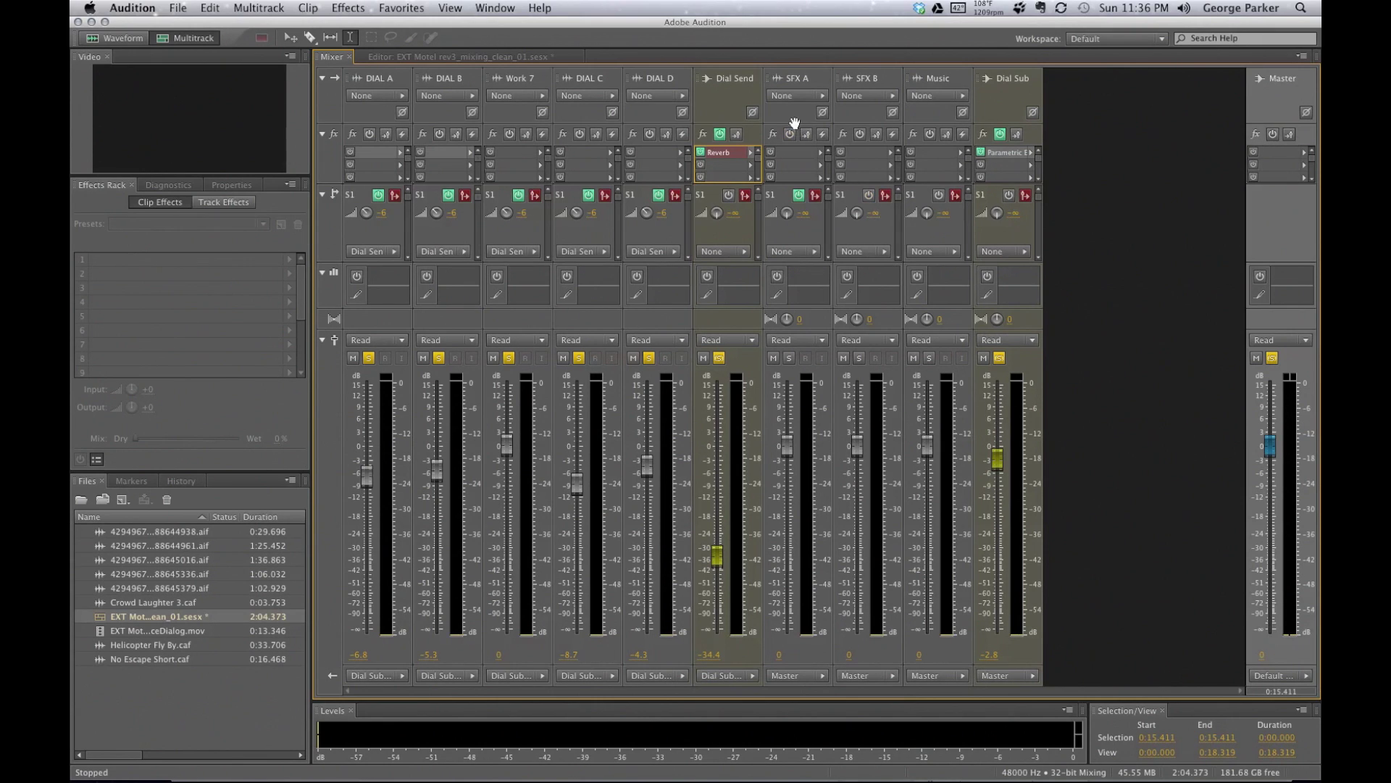
pyautogui.click(819, 131)
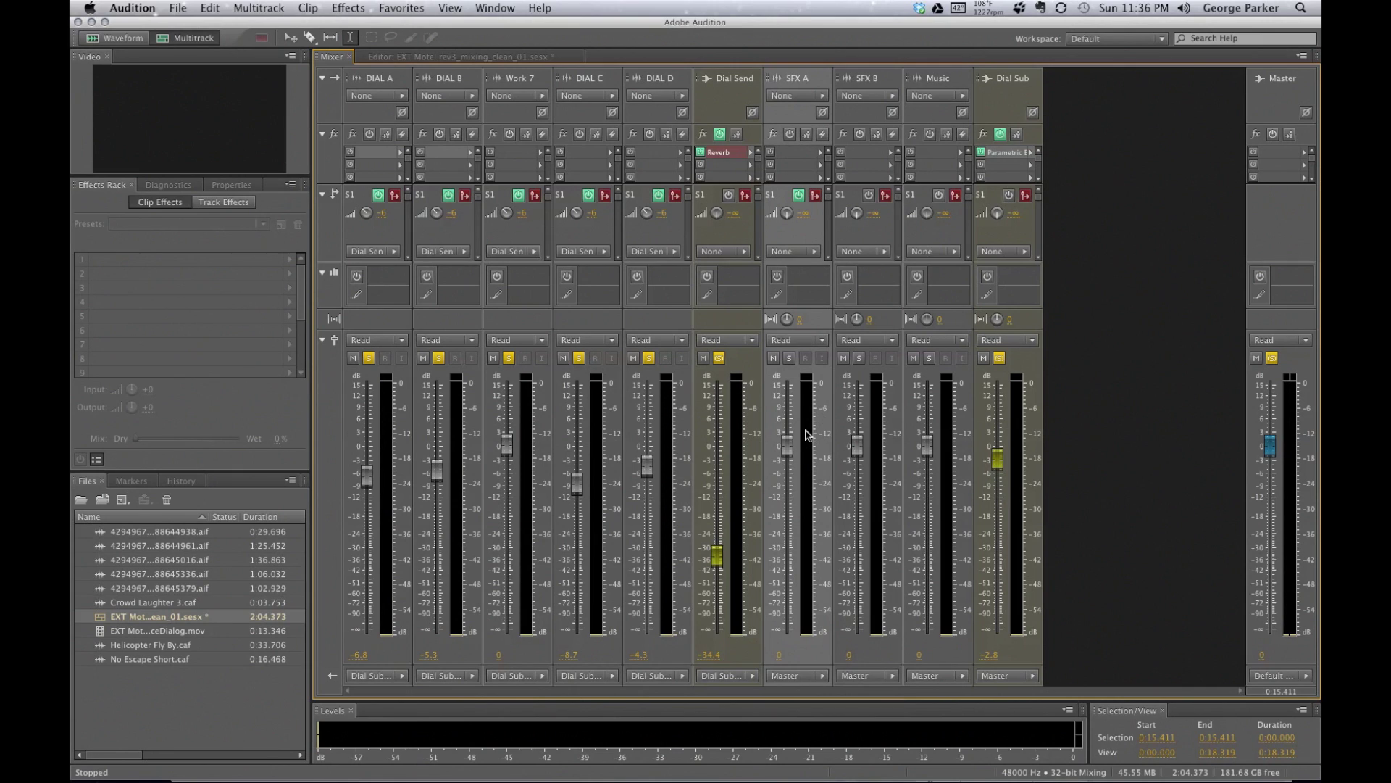
pyautogui.press('space')
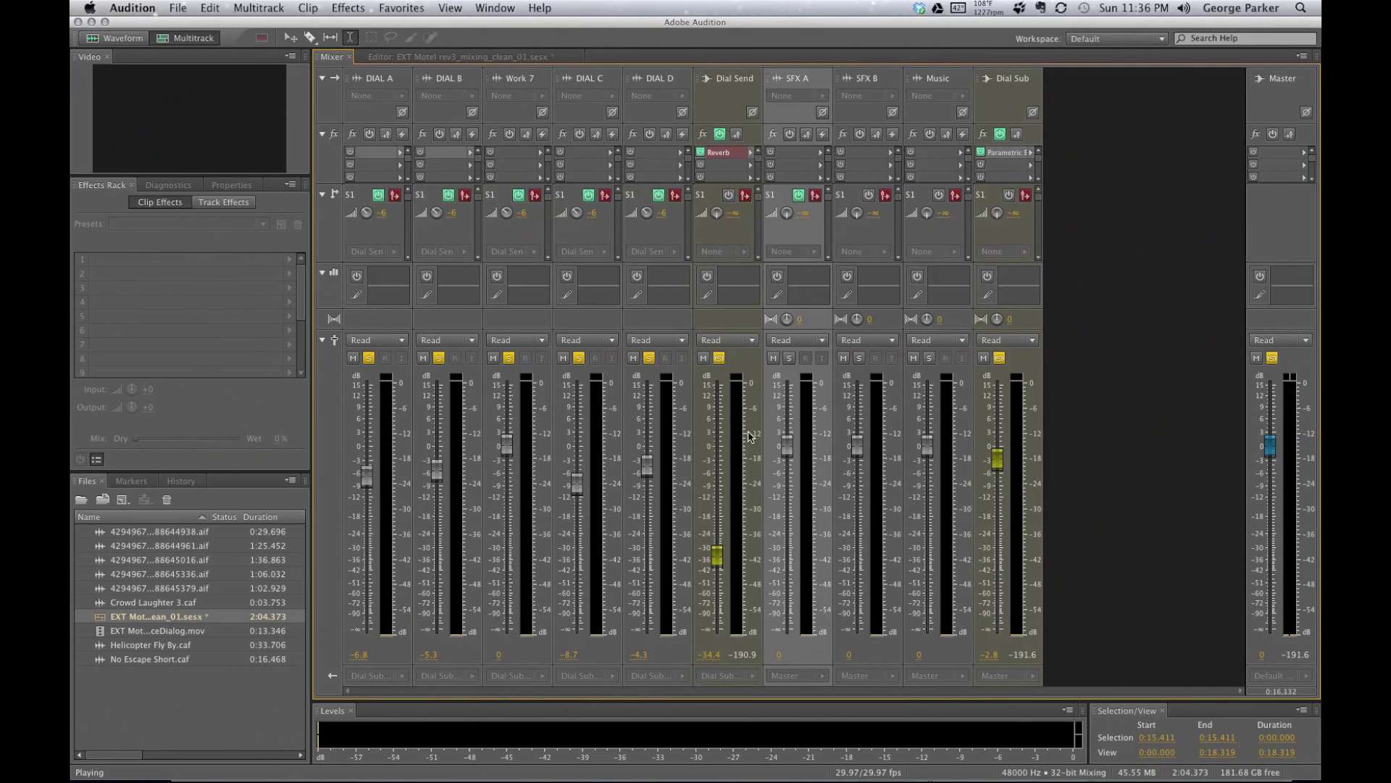
pyautogui.moveTo(718, 548); pyautogui.dragTo(717, 627)
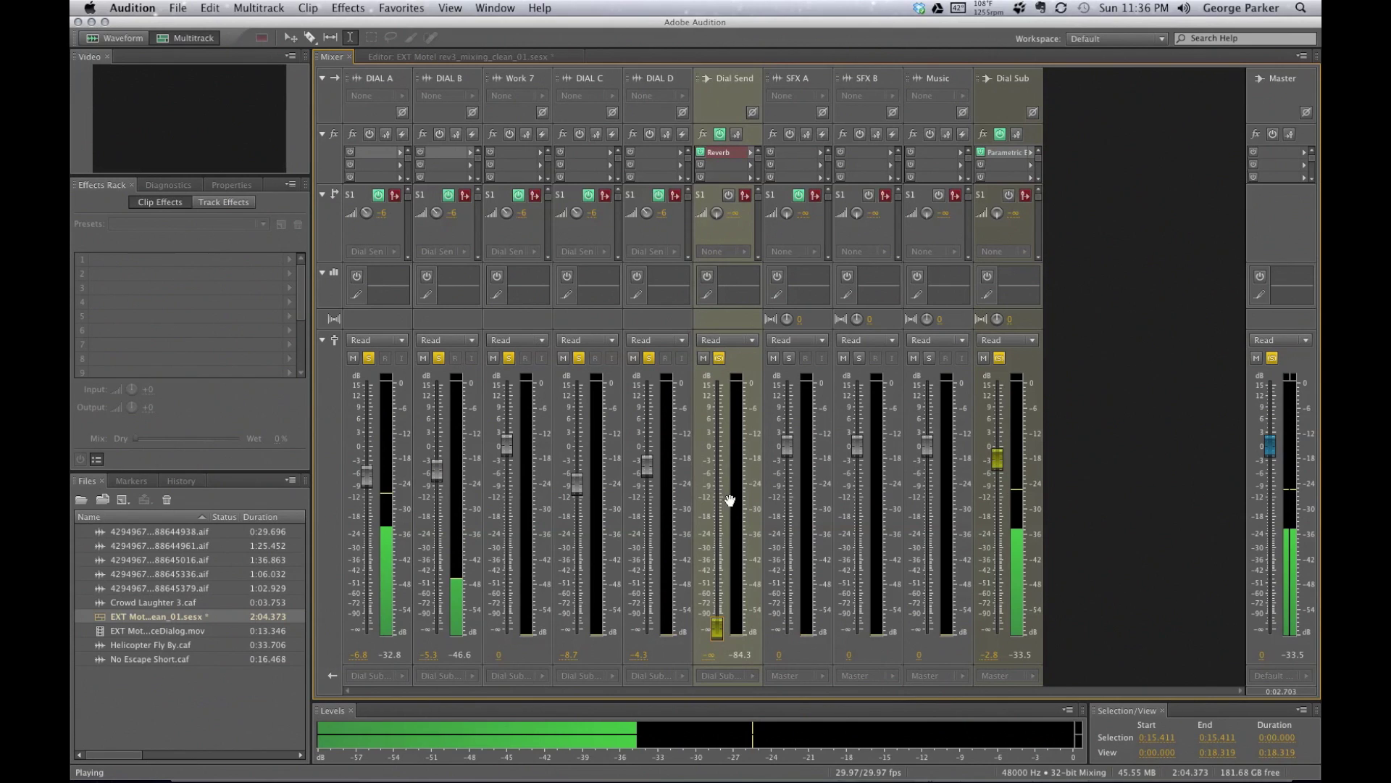
pyautogui.press('space')
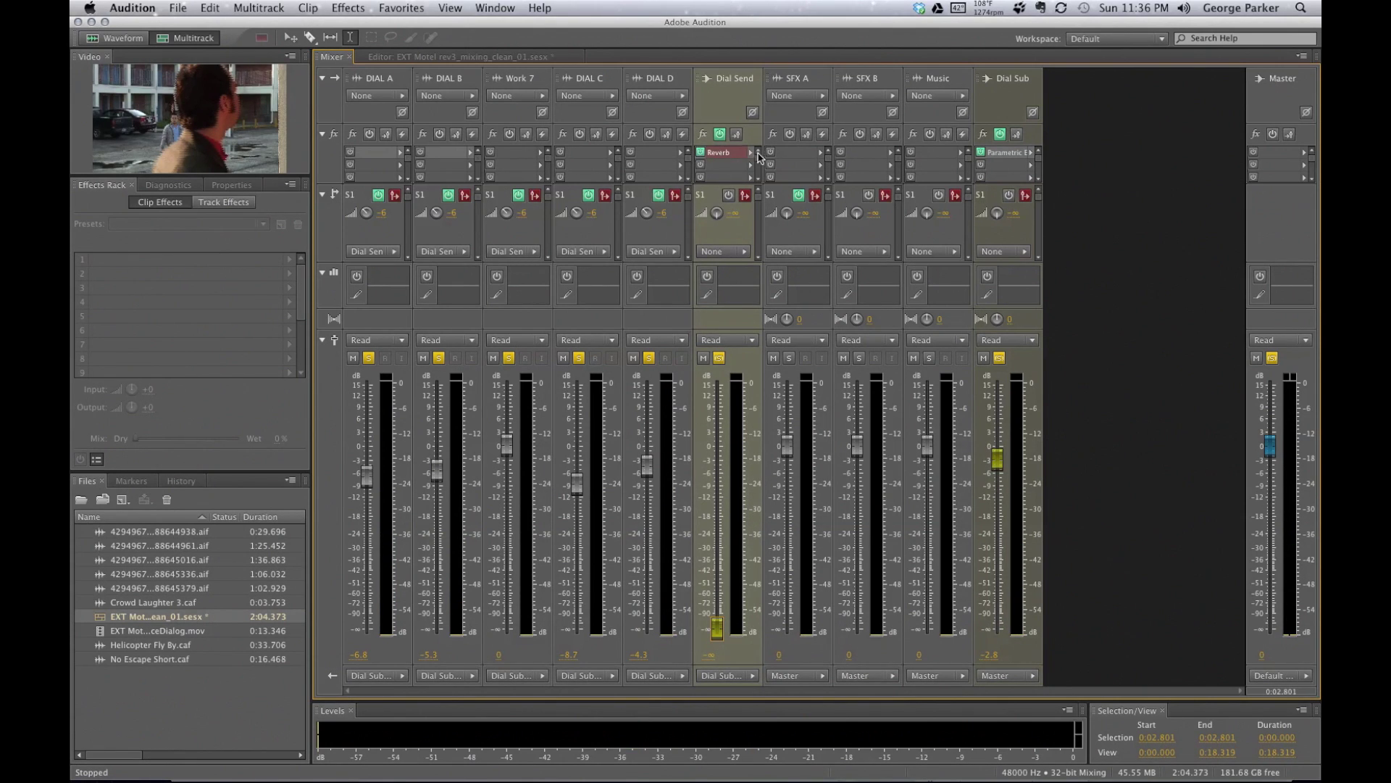
# - Remove the Reverb effect from the Dial Send bus and play back a few seconds of the dialogue
pyautogui.click(750, 153)
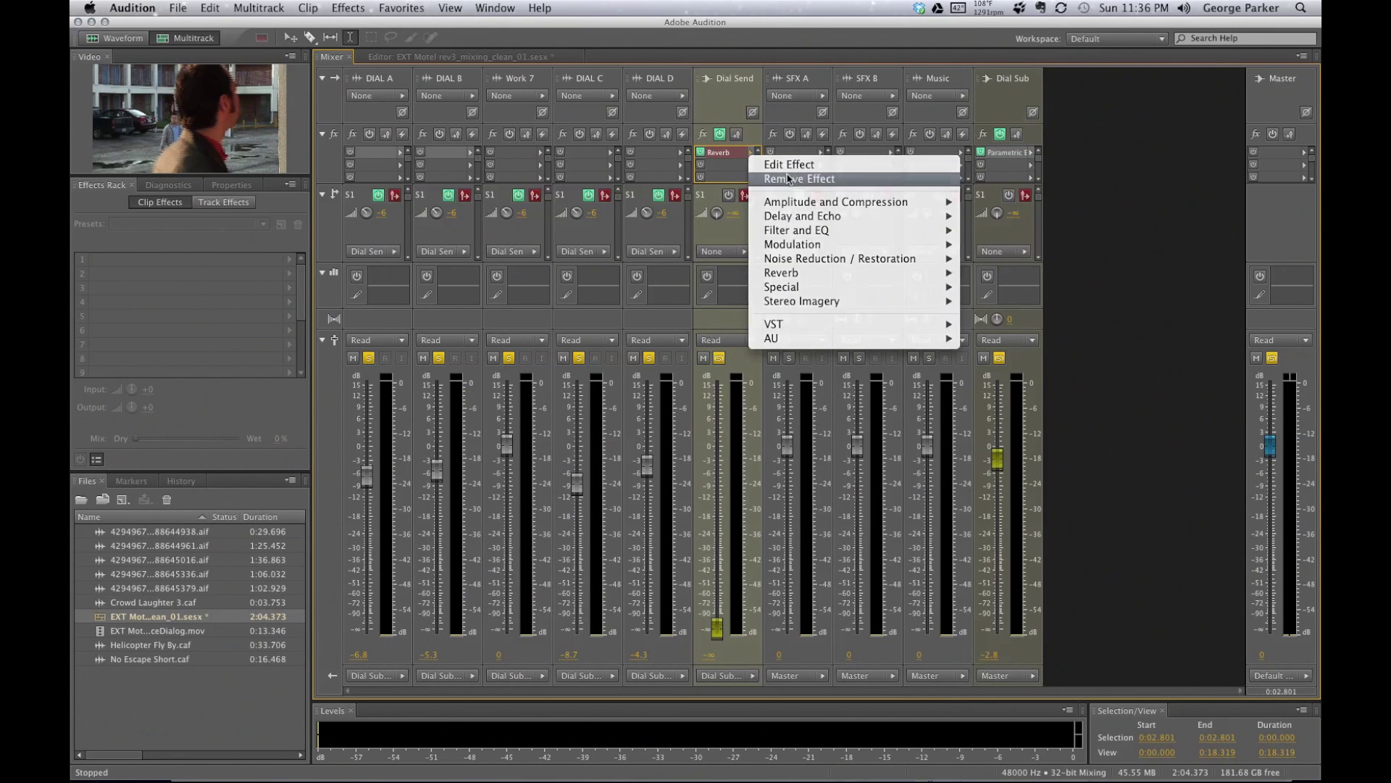
pyautogui.click(790, 179)
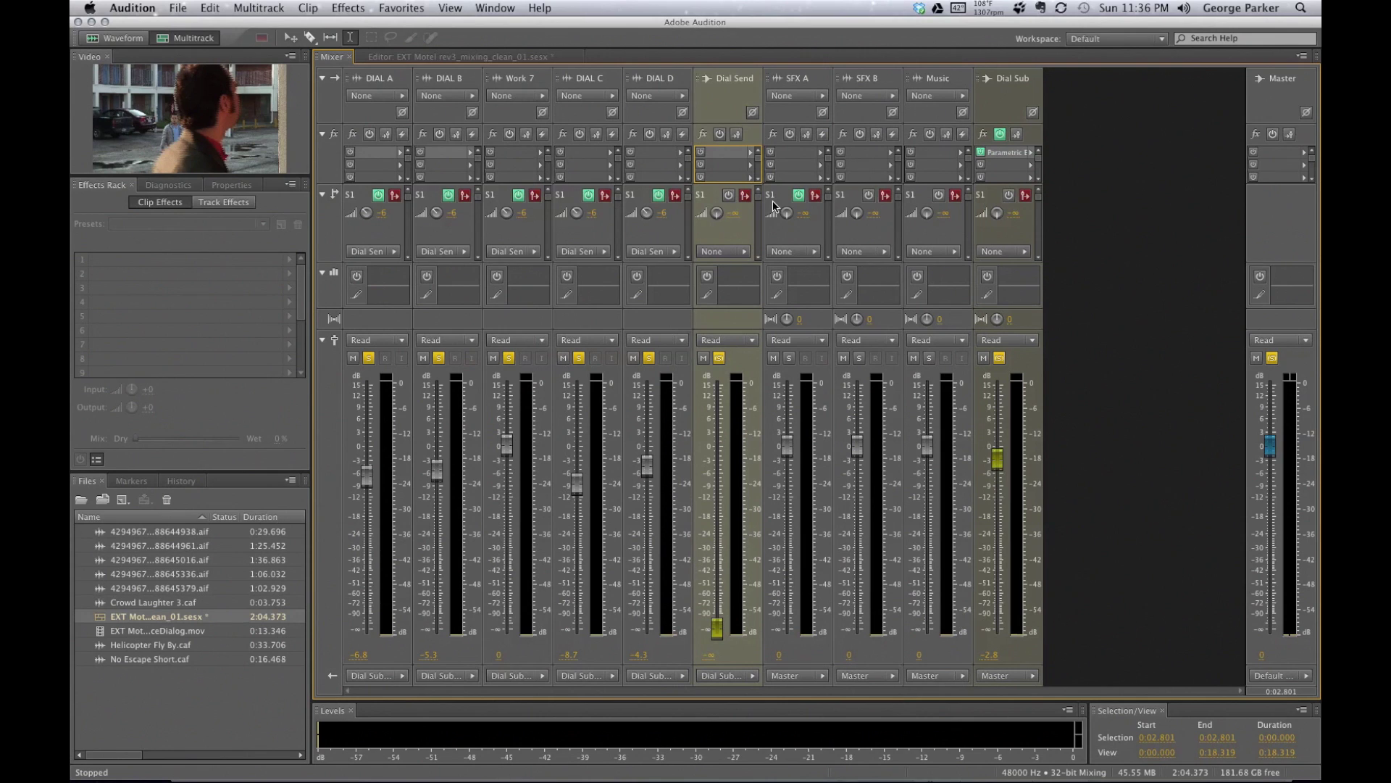
pyautogui.press('space')
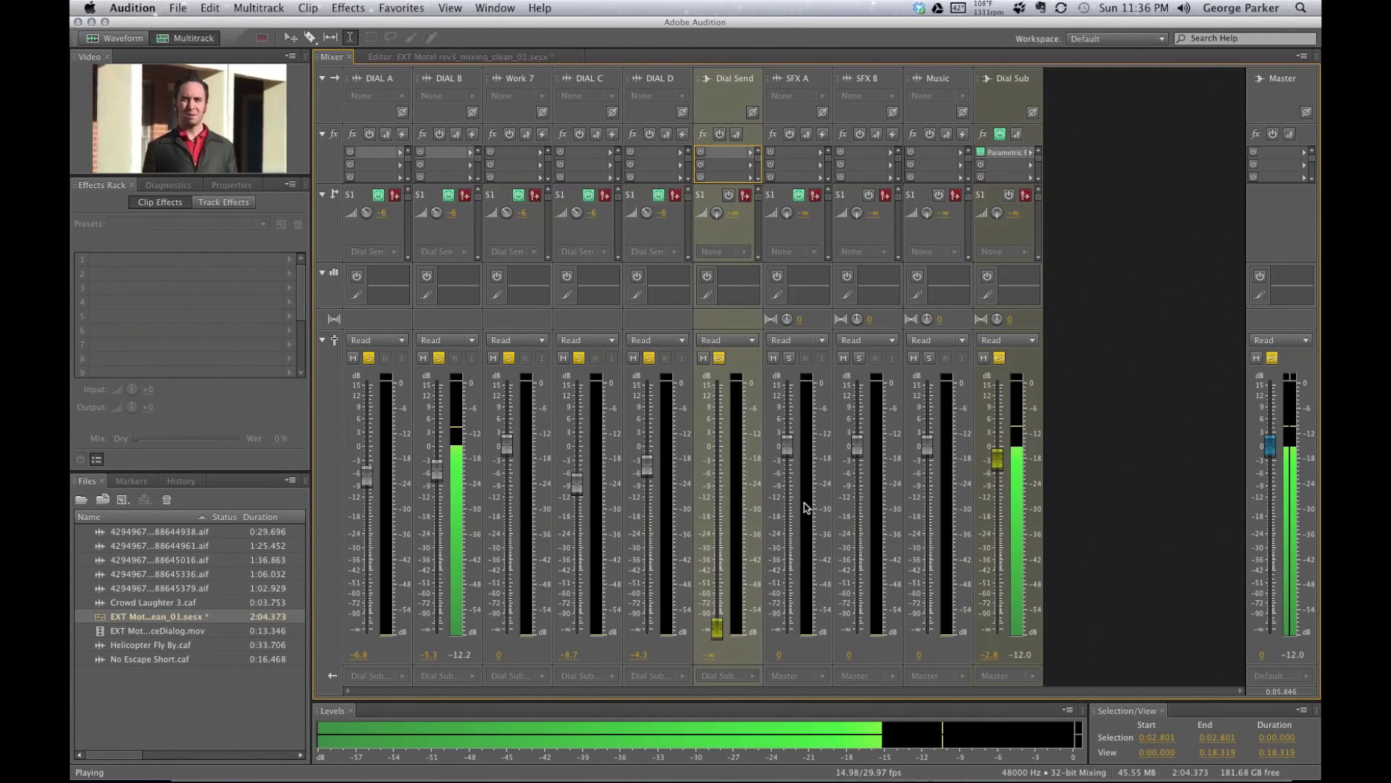
pyautogui.press('space')
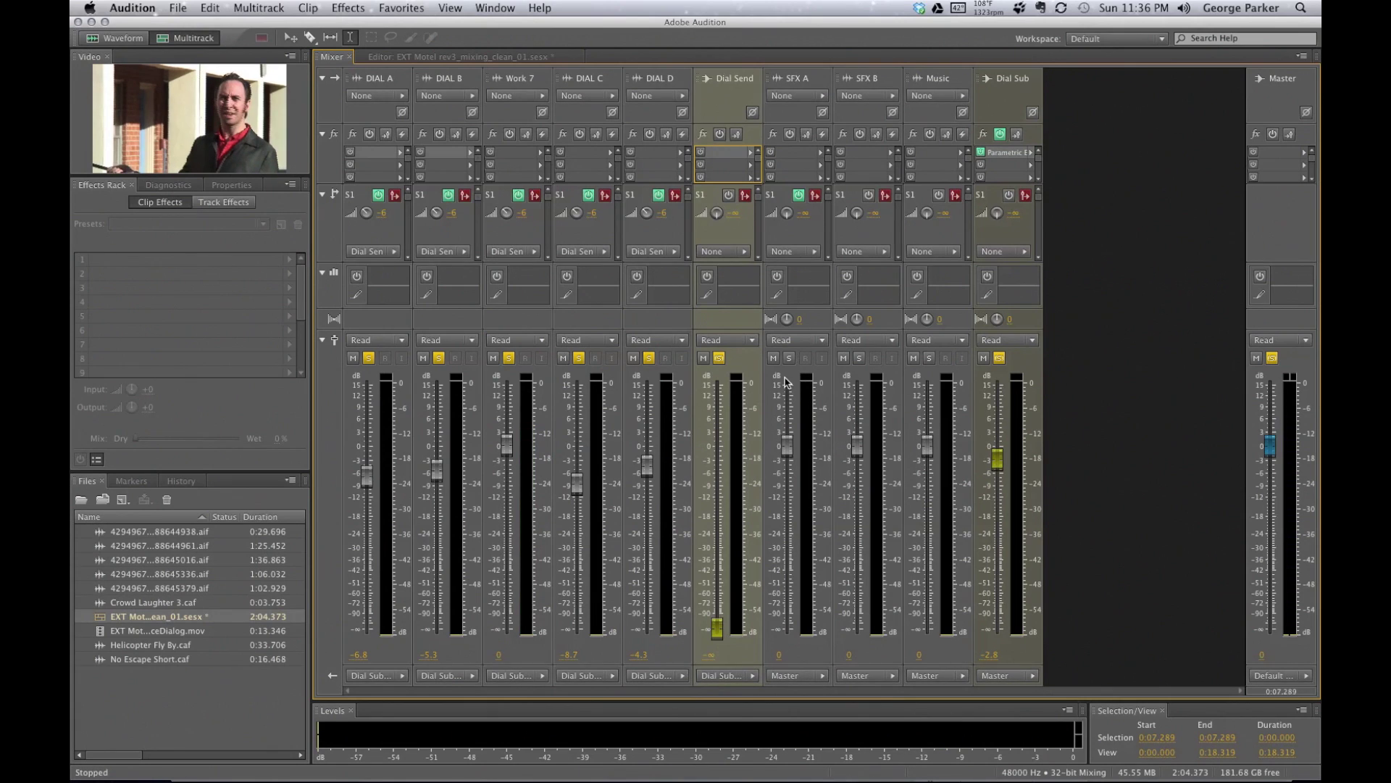
# - Solo the SFX A track and lower its level to about -27.3 dB during playback with the dialogue
pyautogui.click(789, 357)
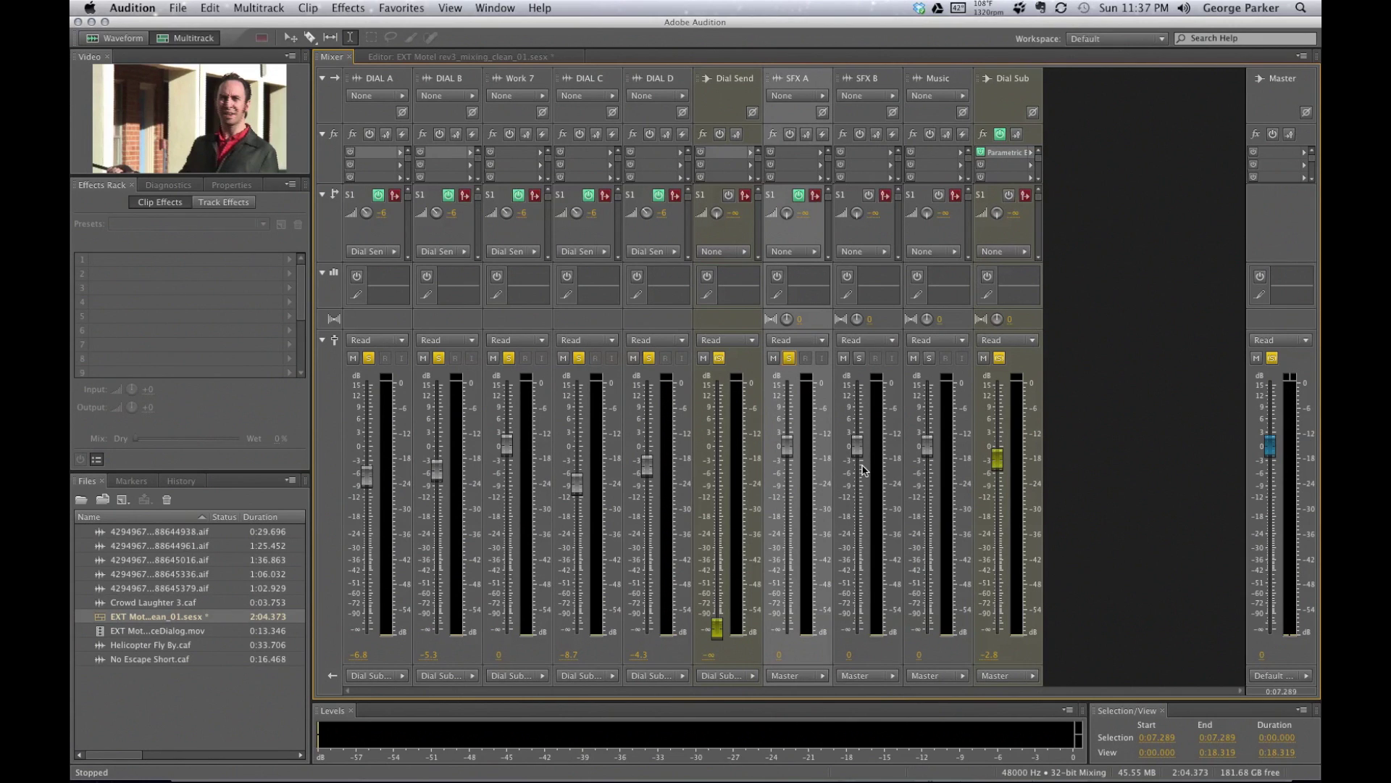
pyautogui.press('space')
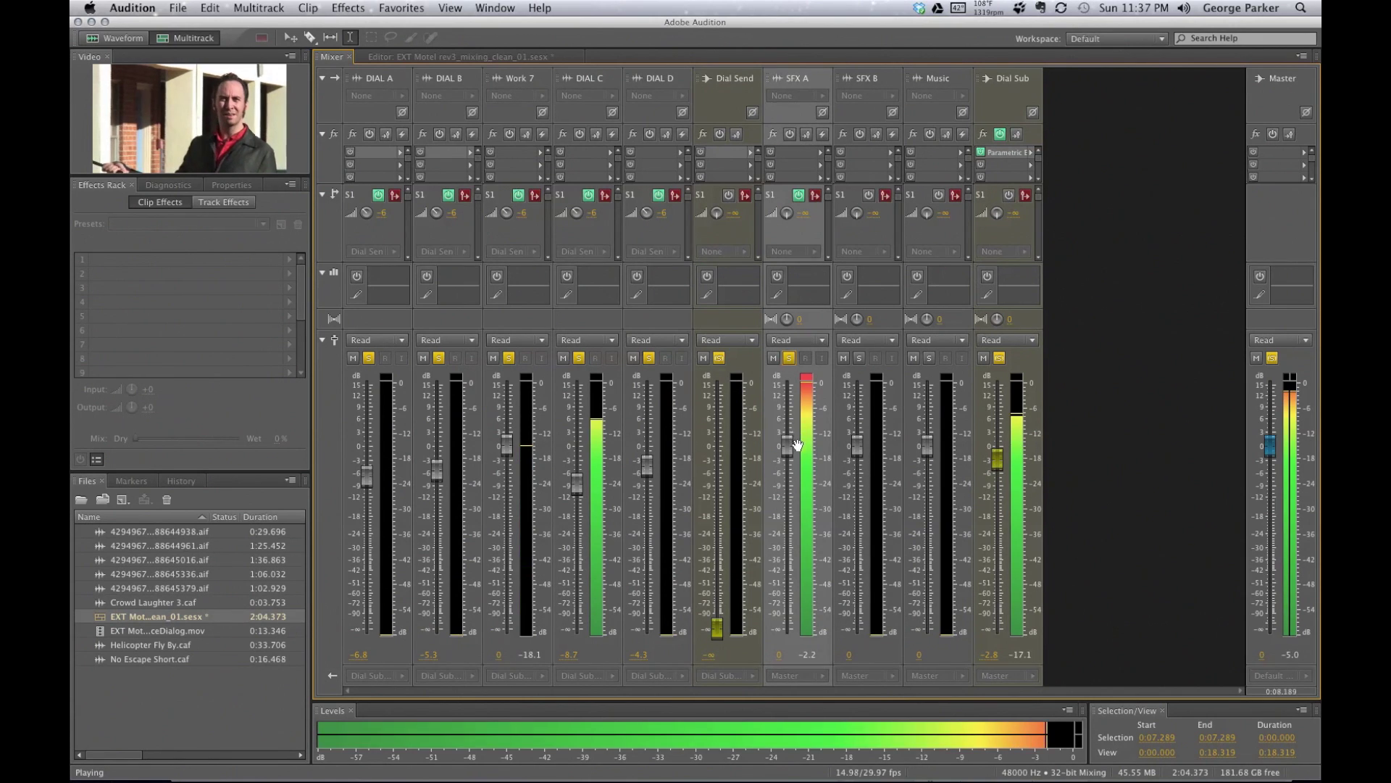
pyautogui.moveTo(797, 445); pyautogui.dragTo(788, 545)
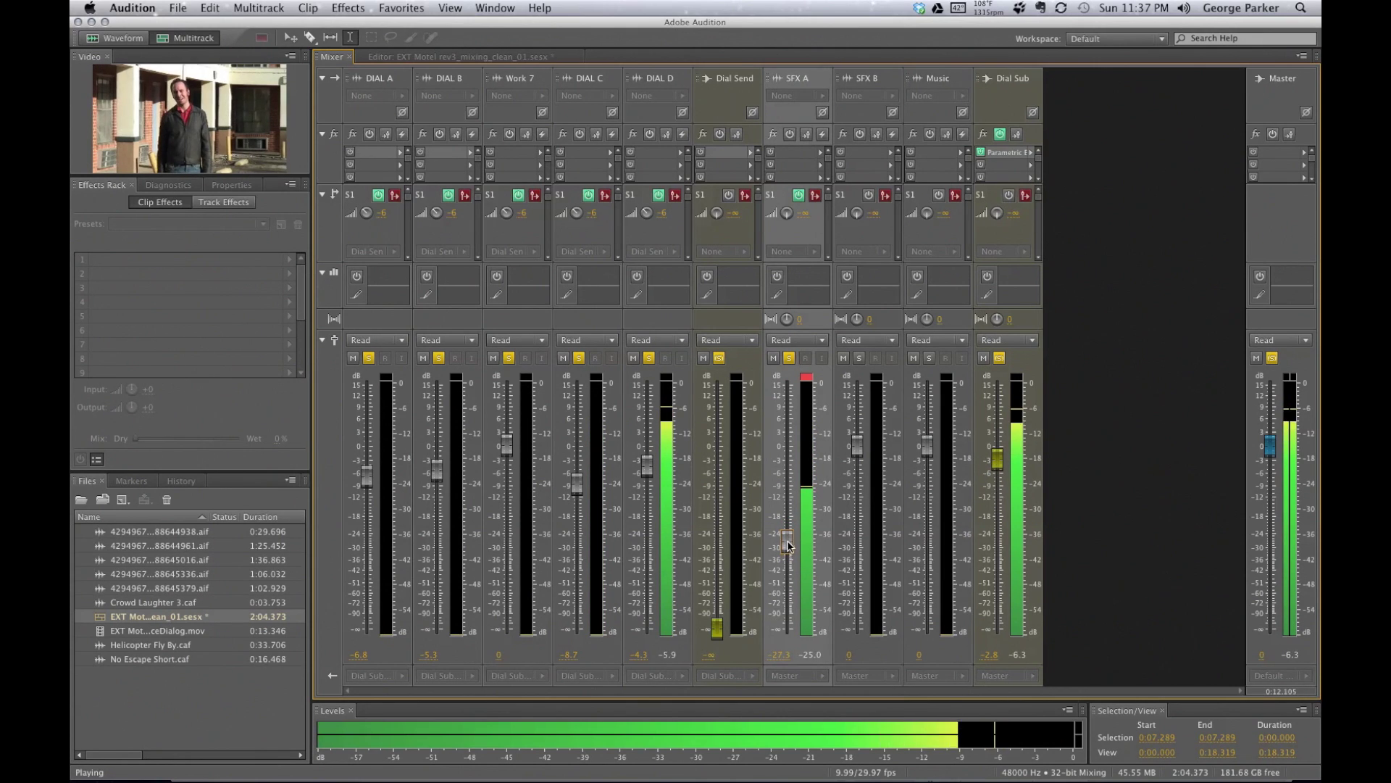
pyautogui.press('space')
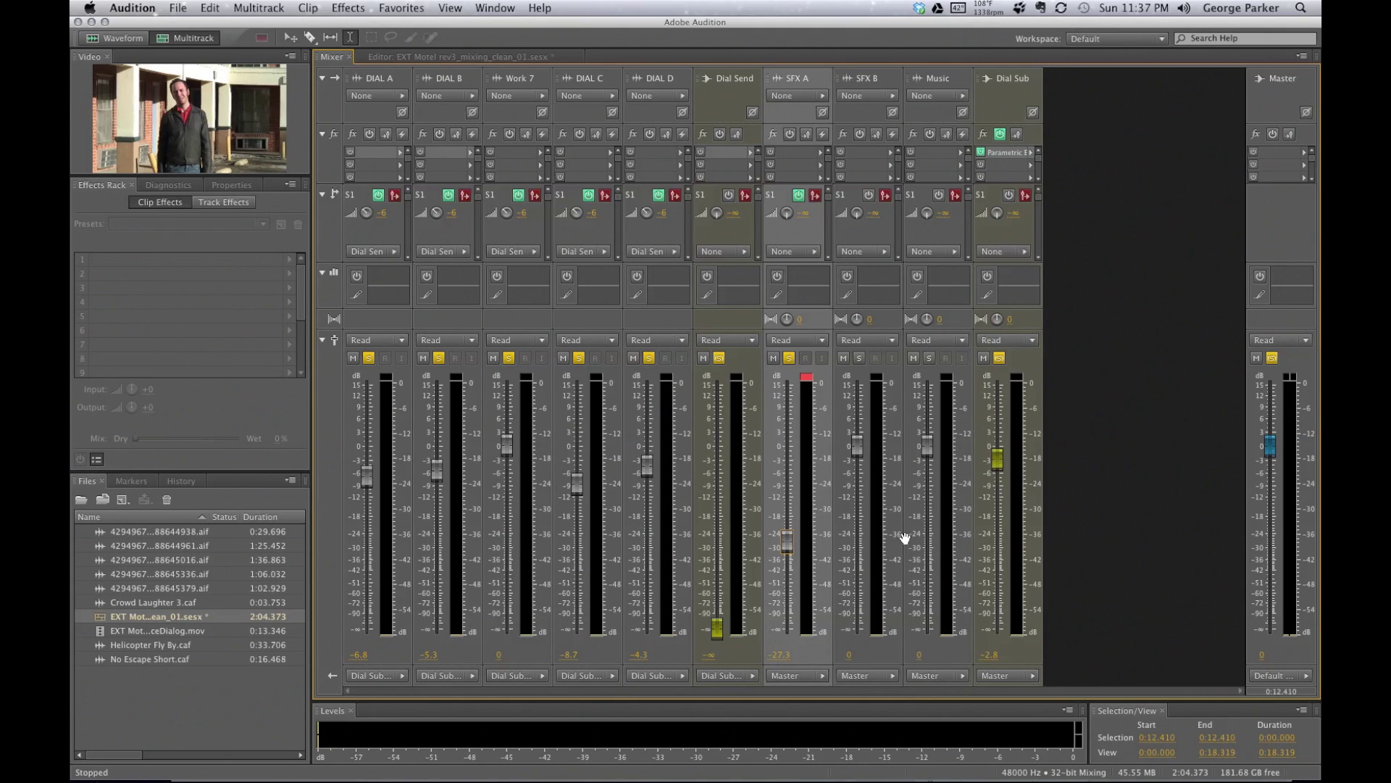
# - Play the mix again and raise the SFX A level to about -23.6 dB
pyautogui.press('space')
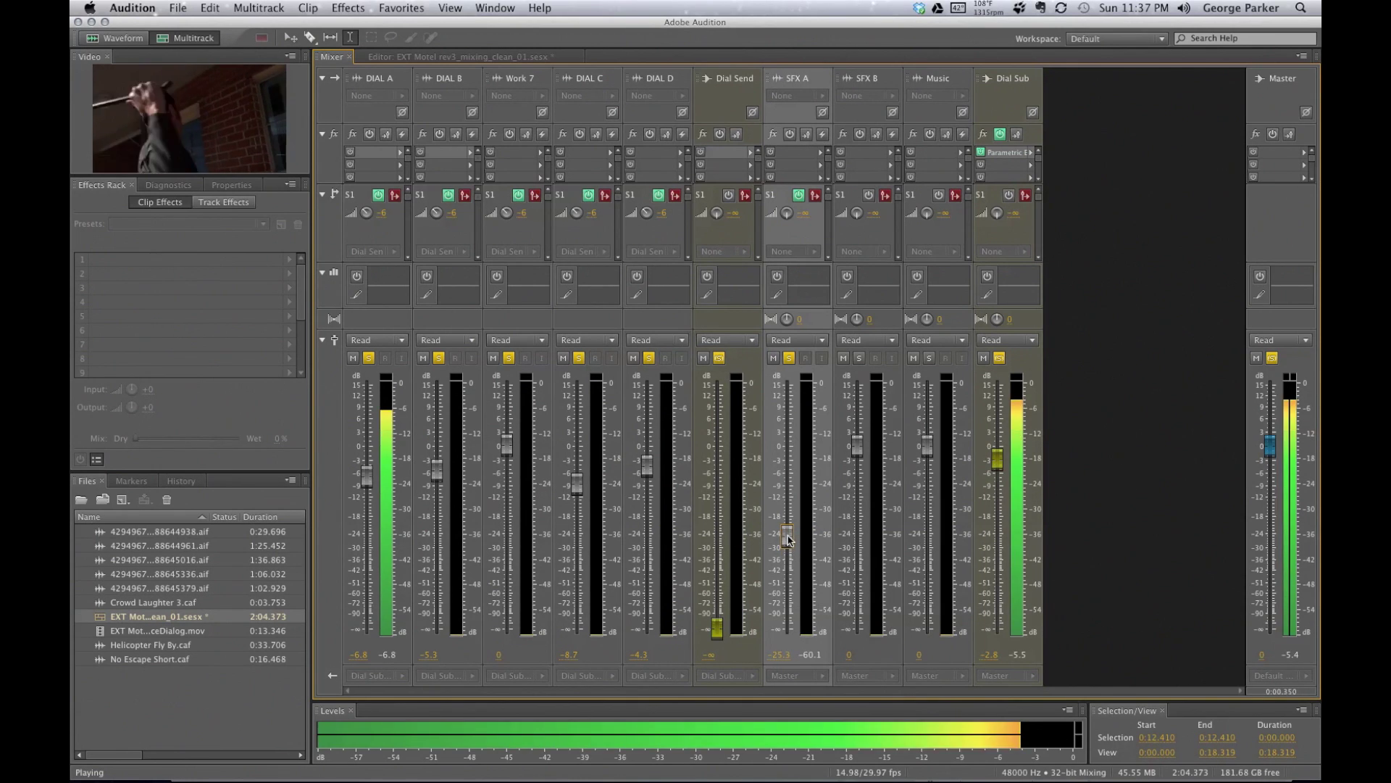
pyautogui.moveTo(788, 544); pyautogui.dragTo(789, 537)
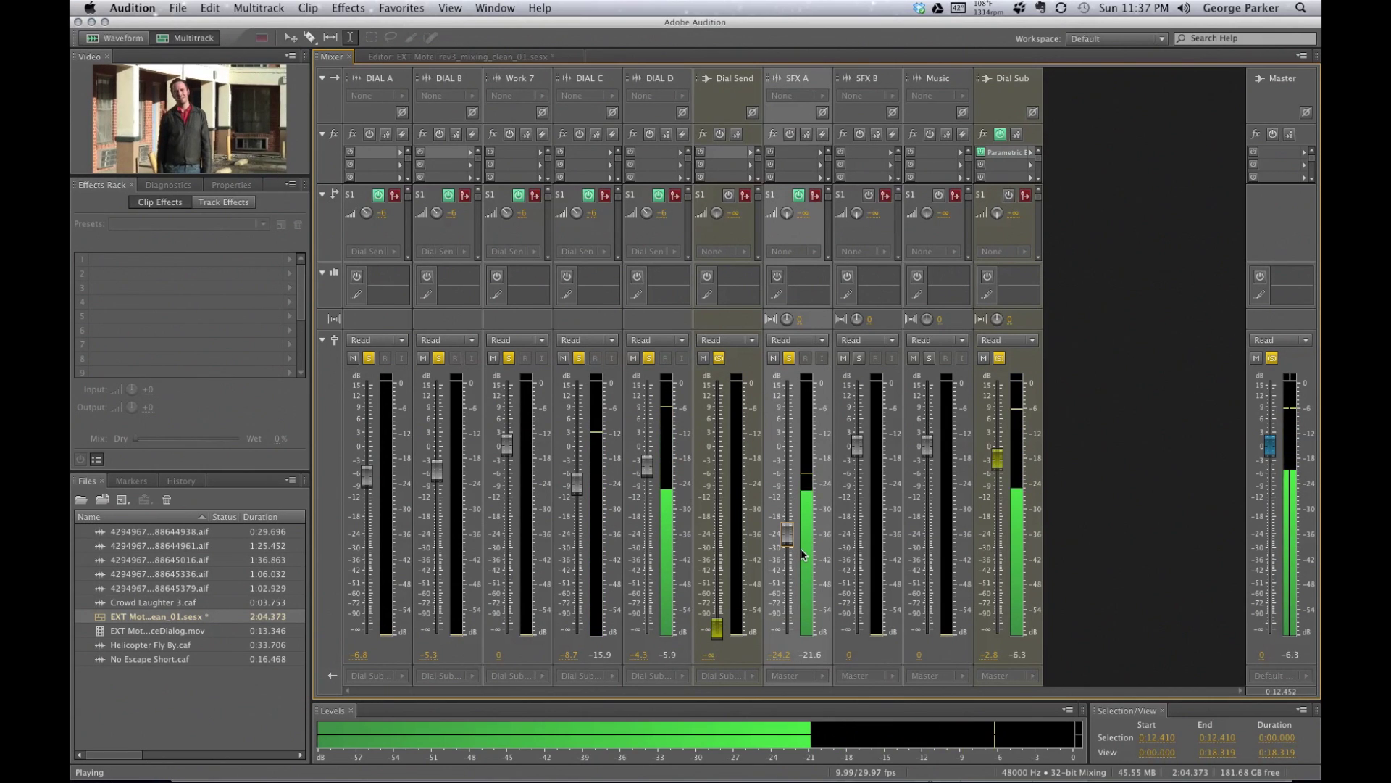
pyautogui.press('space')
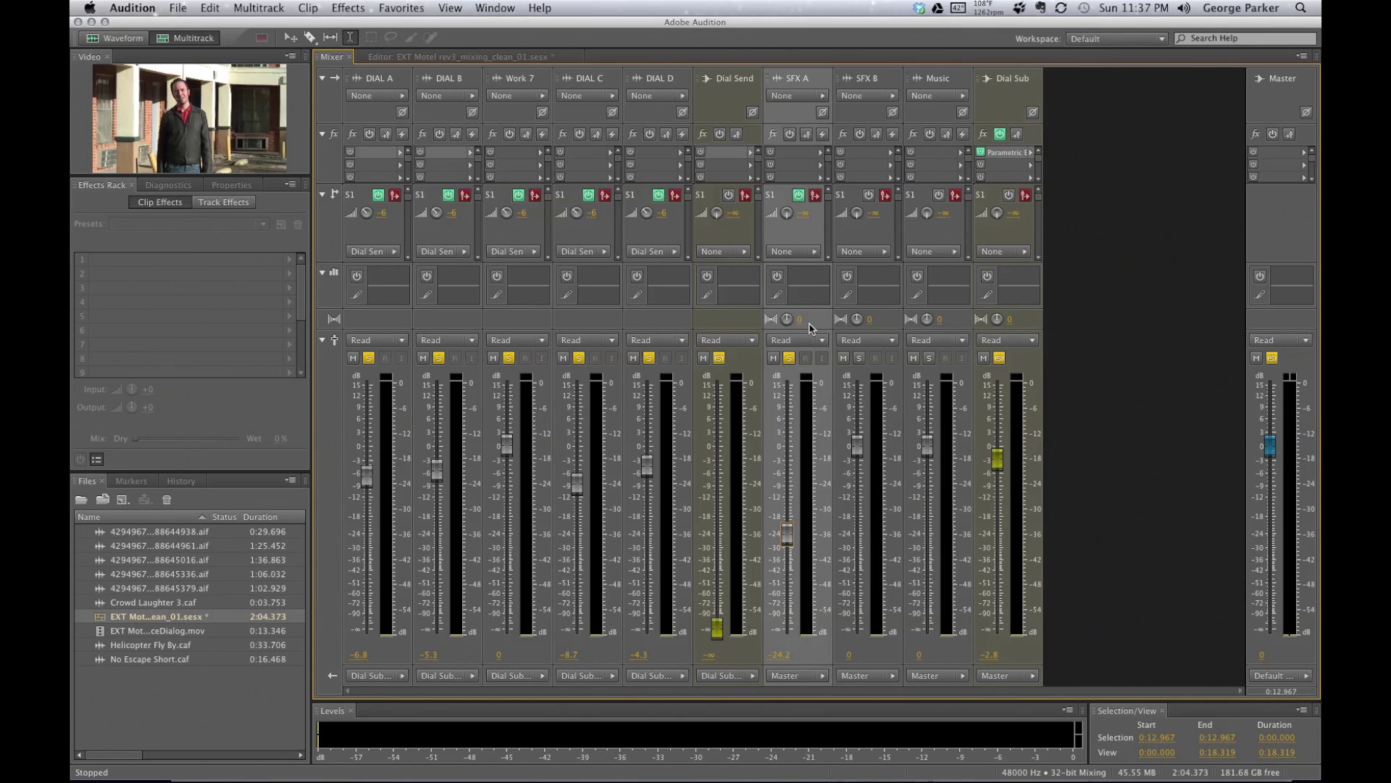
pyautogui.moveTo(786, 538); pyautogui.dragTo(791, 500)
pyautogui.moveTo(792, 500); pyautogui.dragTo(787, 534)
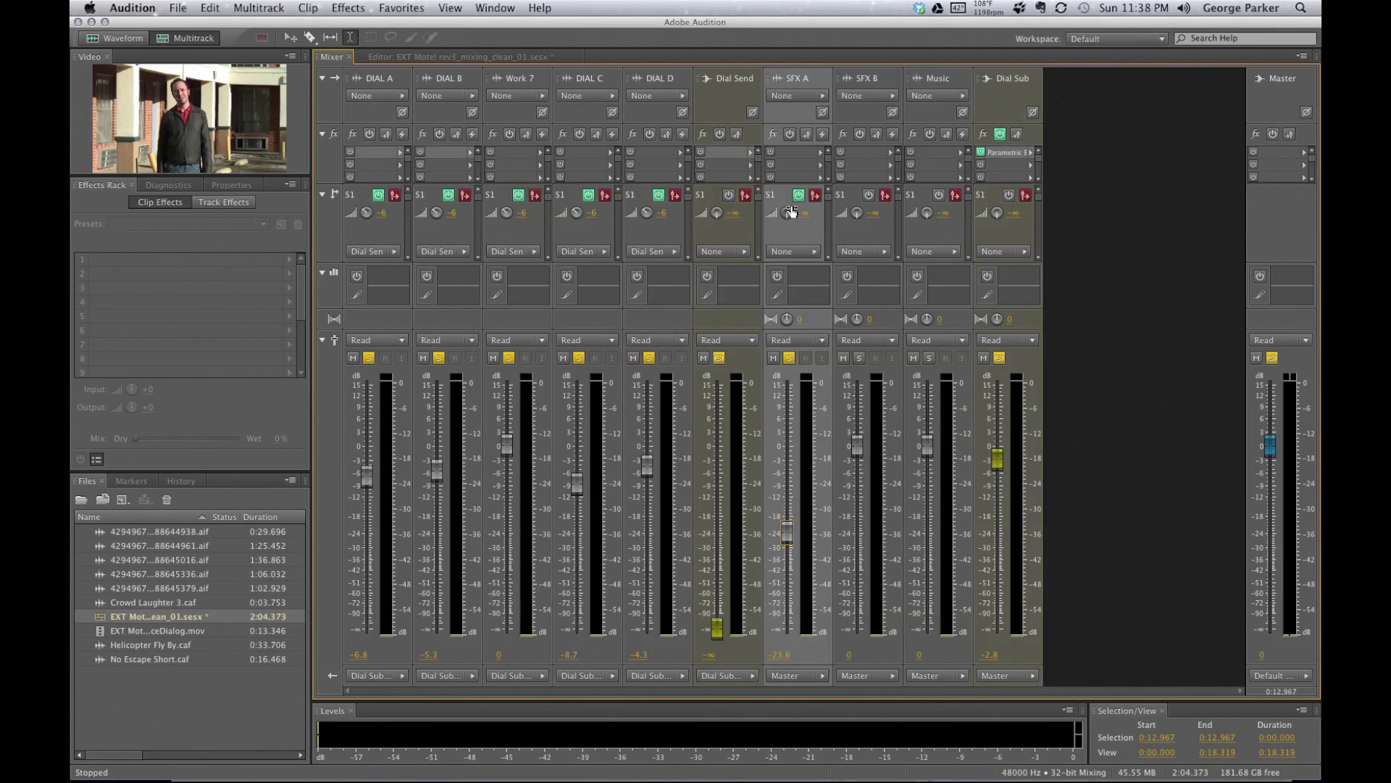
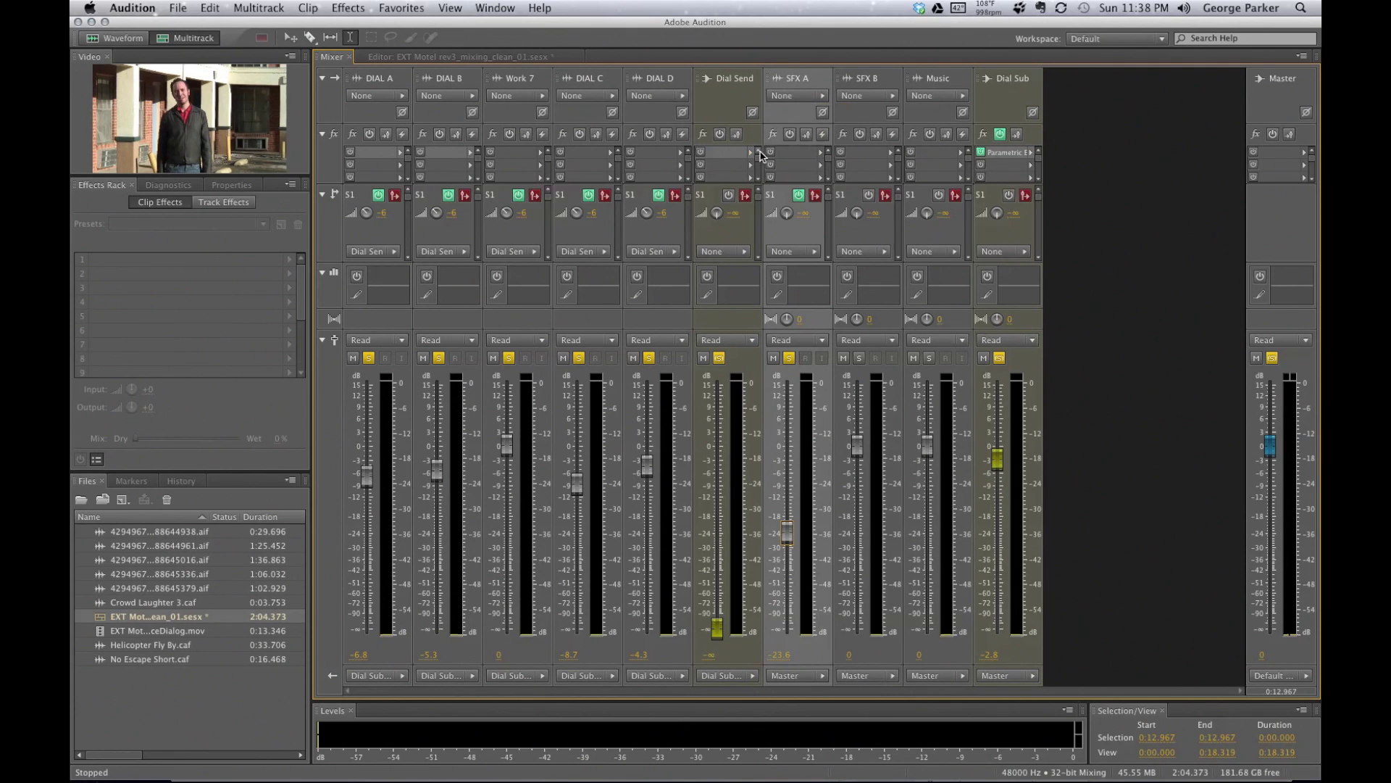
# - Insert a Parametric Equalizer in the first effect slot of SFX A and set band 3 to about 911 Hz and -16.2 dB
pyautogui.click(771, 155)
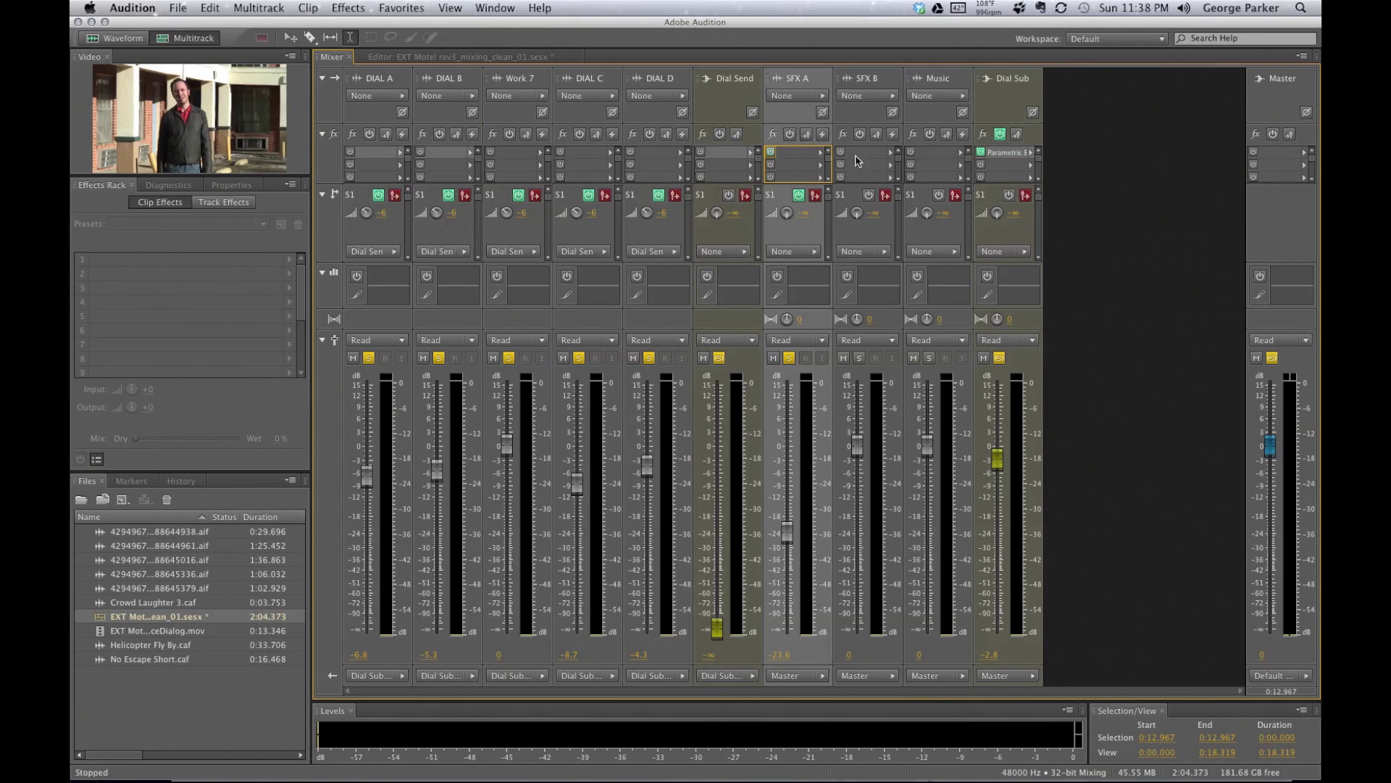
pyautogui.click(822, 158)
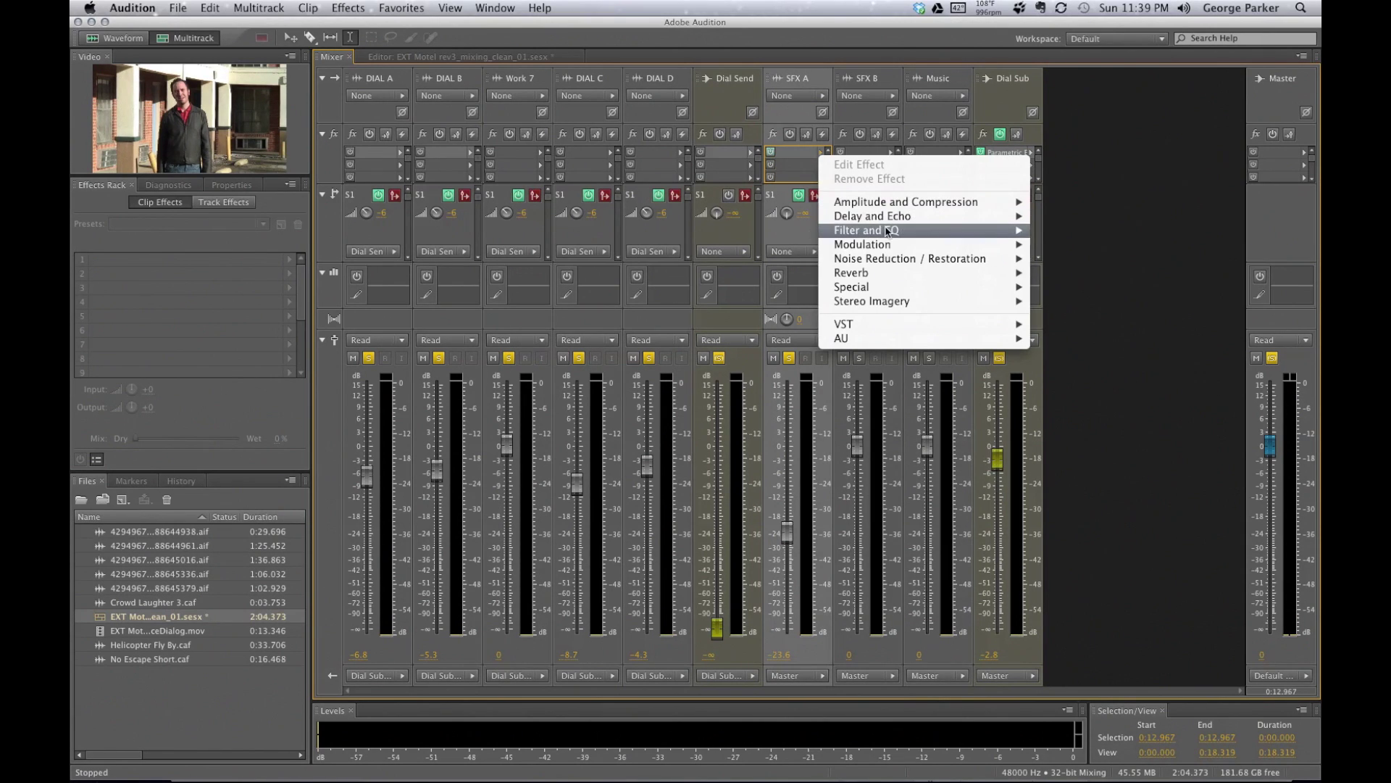
pyautogui.moveTo(884, 230)
pyautogui.click(1087, 231)
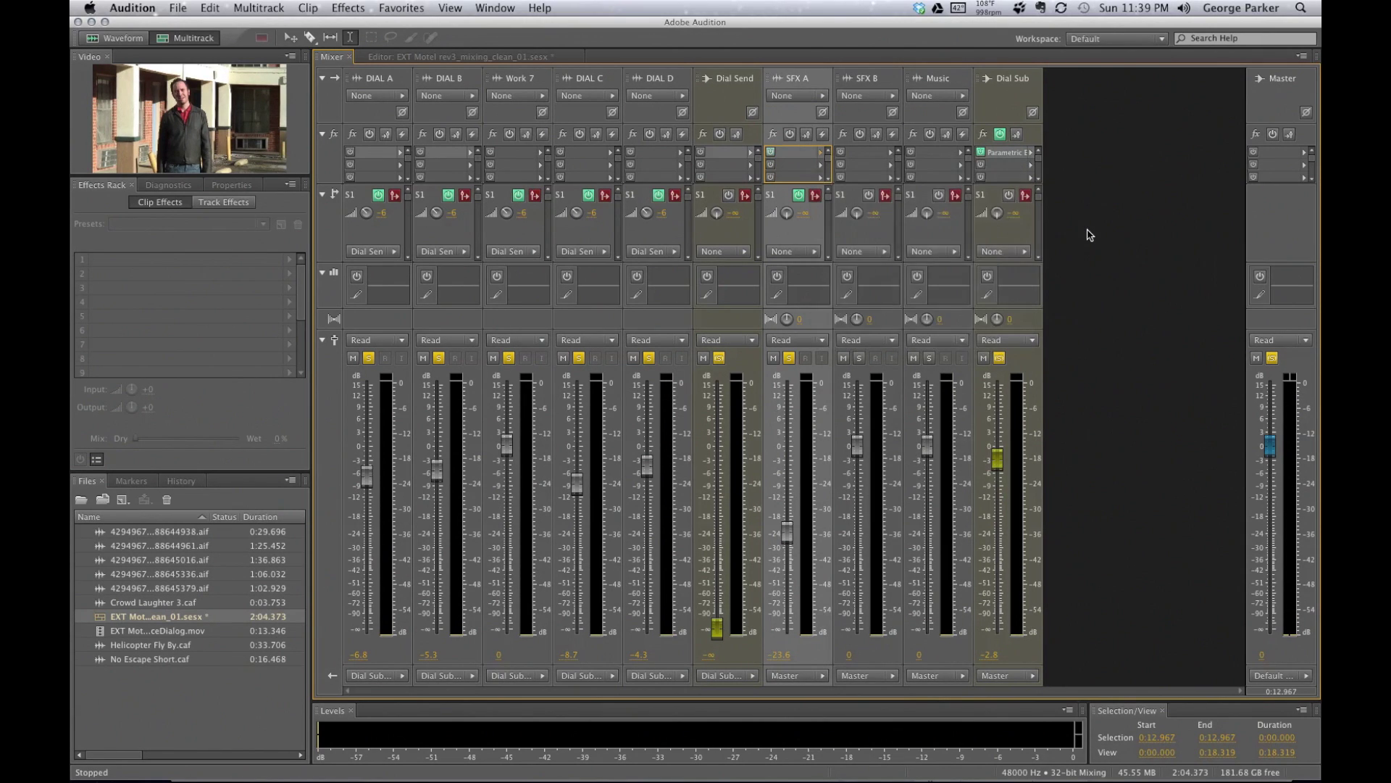
pyautogui.moveTo(857, 216); pyautogui.dragTo(1171, 36)
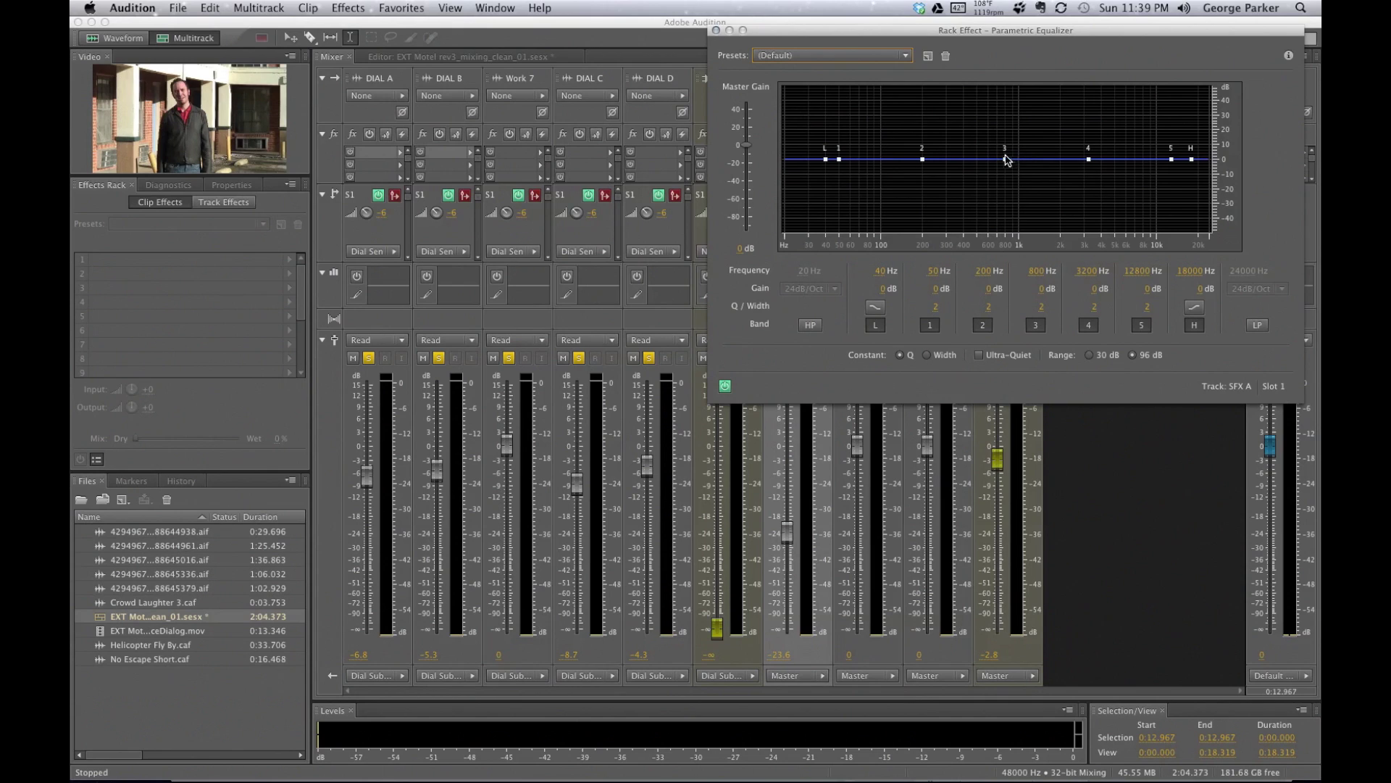
pyautogui.moveTo(1005, 158); pyautogui.dragTo(1013, 183)
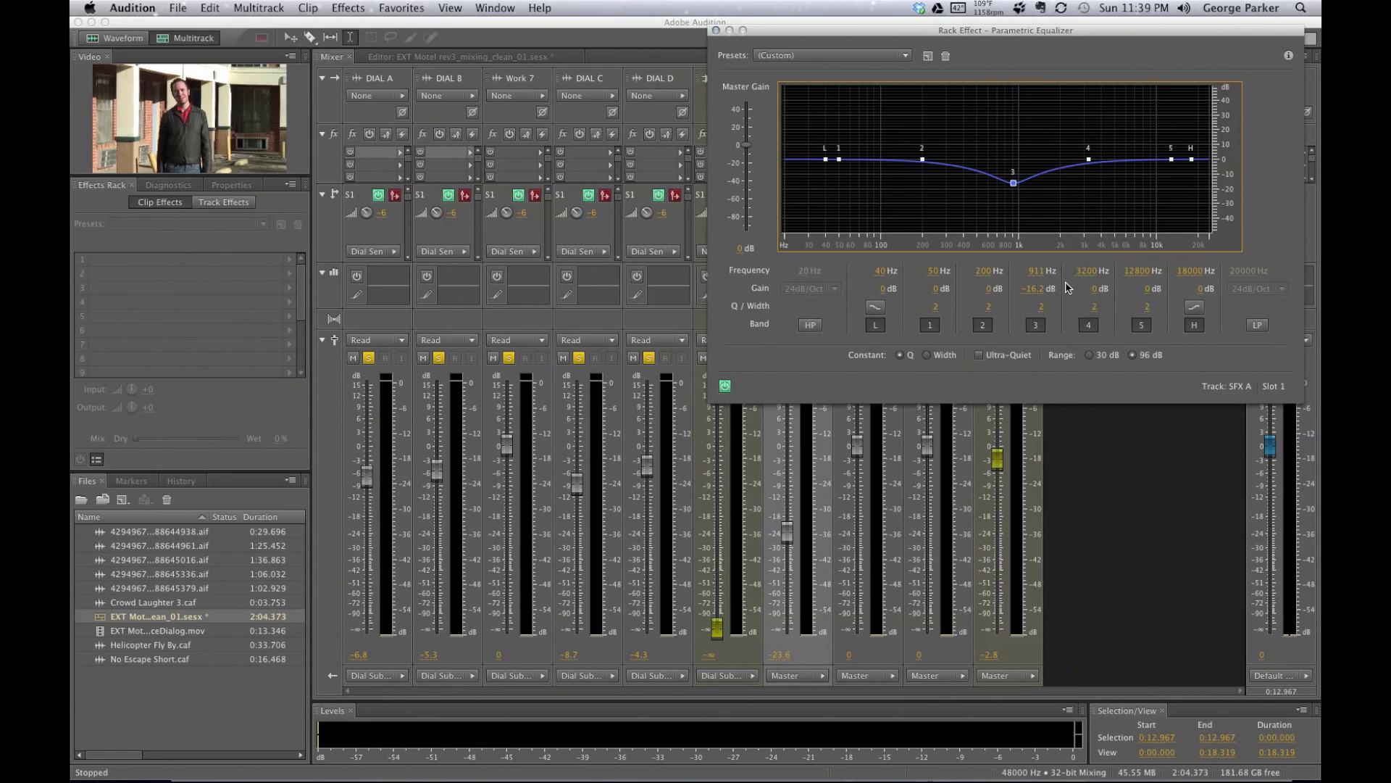
# - Raise the SFX A level to about -12.3 dB and play back the equalized effects against the dialogue
pyautogui.press('space')
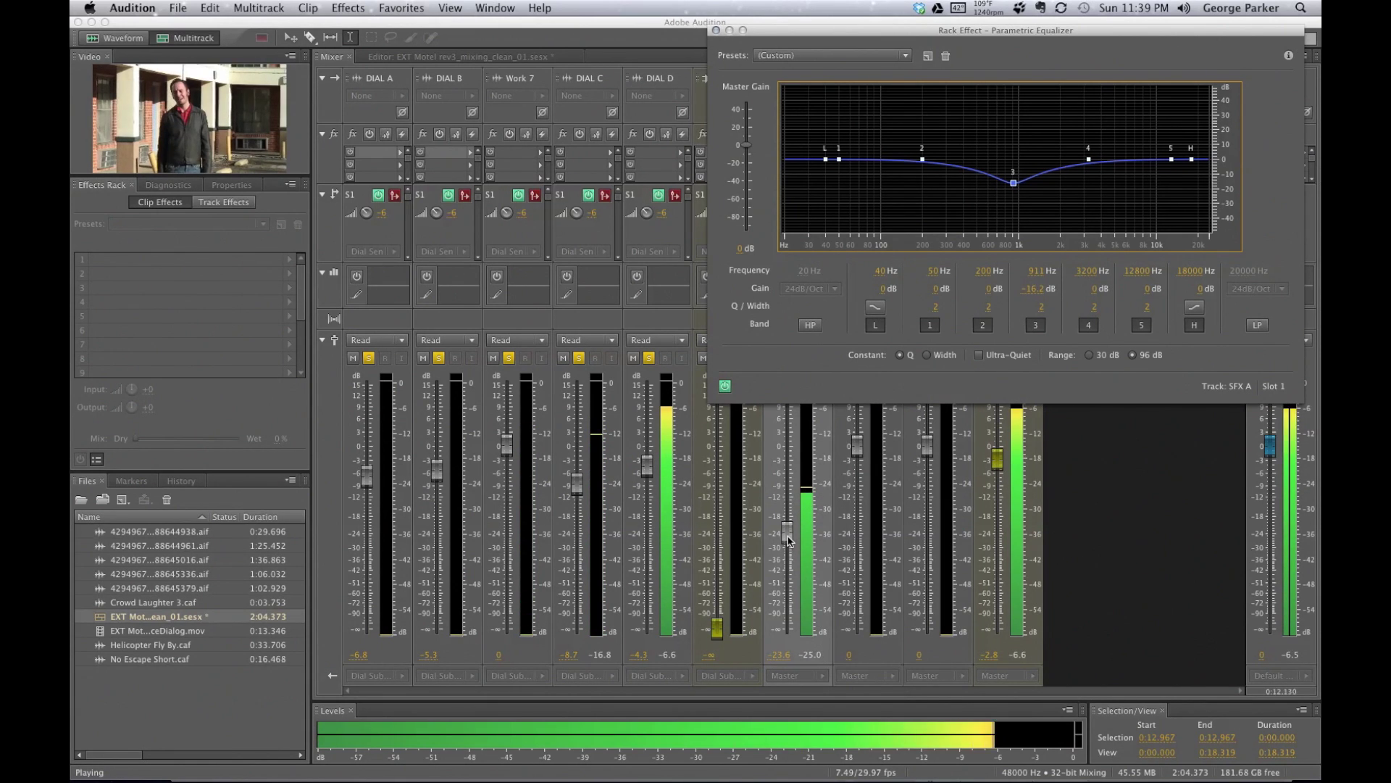
pyautogui.press('space')
pyautogui.moveTo(789, 540); pyautogui.dragTo(790, 506)
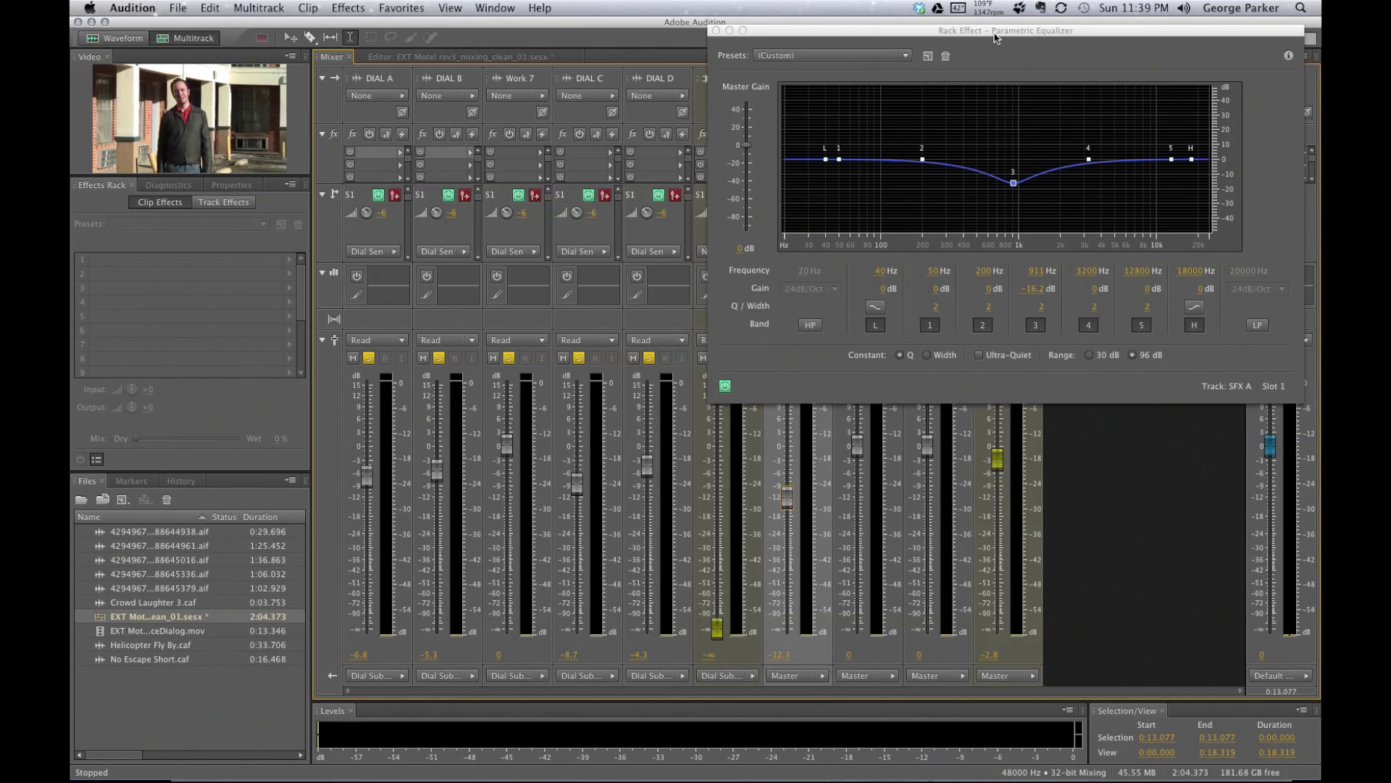
pyautogui.press('space')
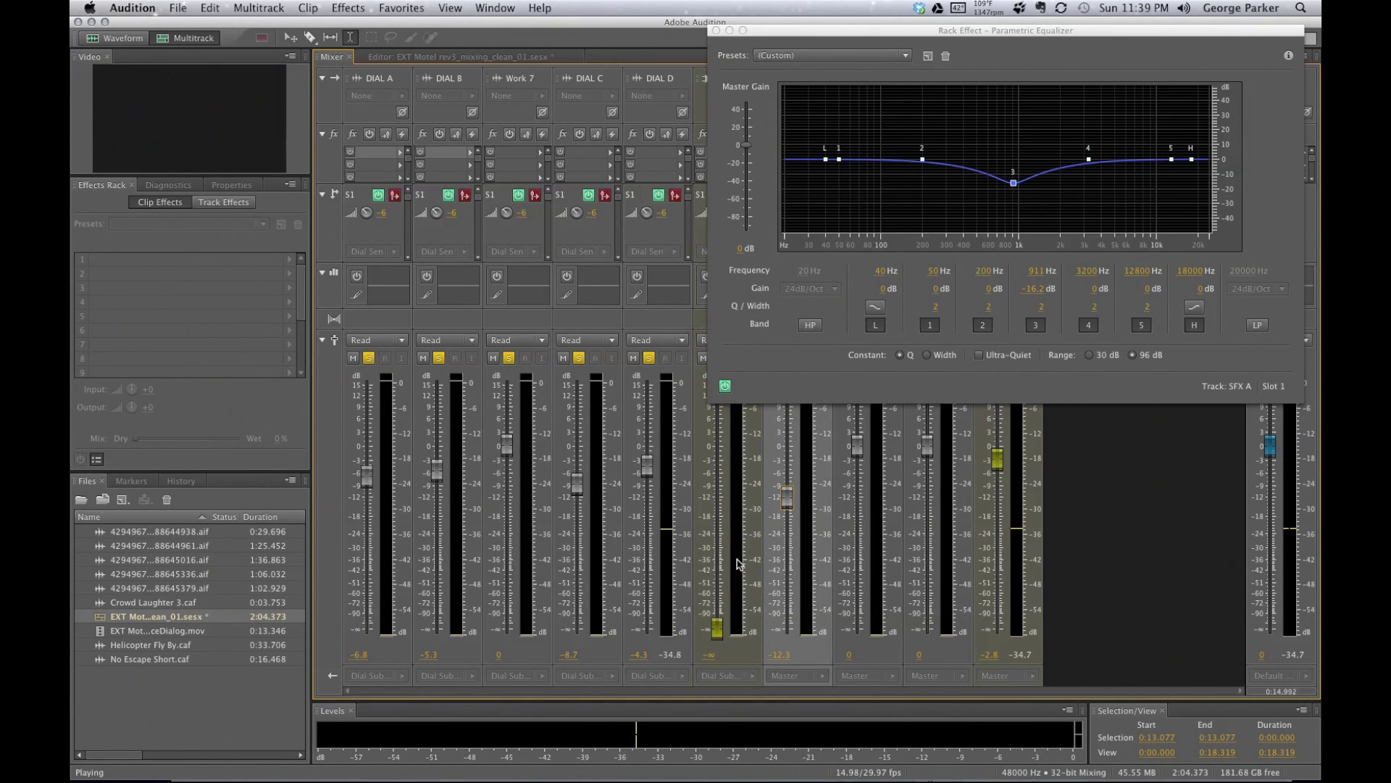
pyautogui.press('Home')
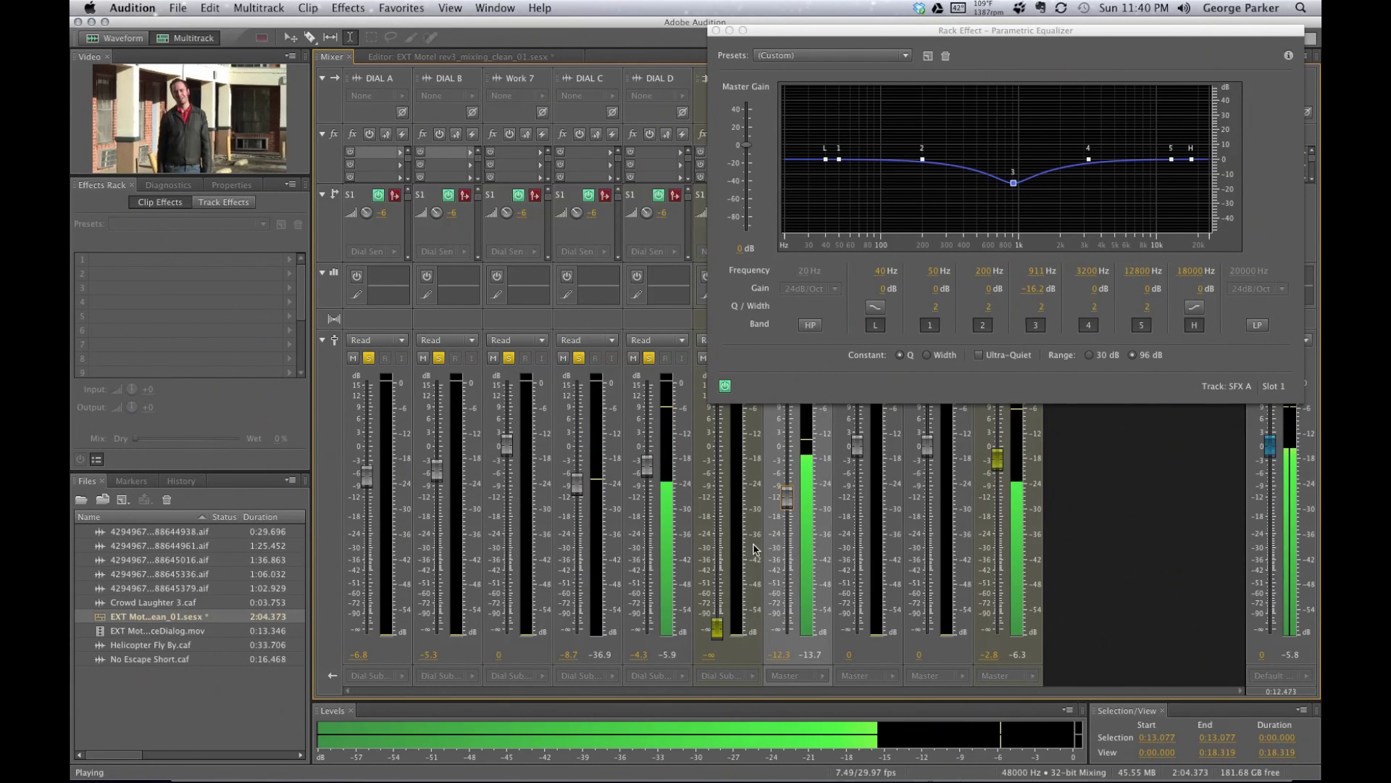
pyautogui.press('space')
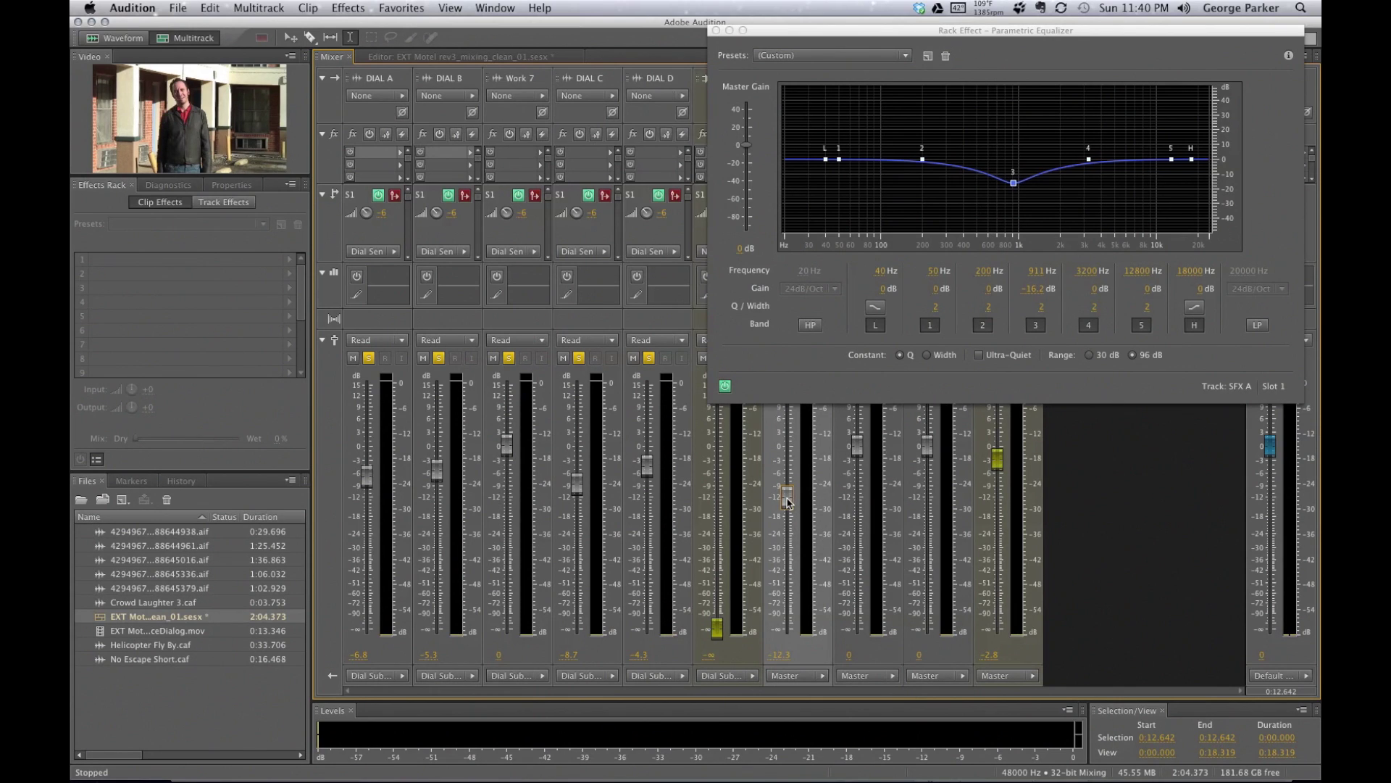
# - Raise the SFX A level to about -6.1 dB and compare playback with its equalizer bypassed and enabled
pyautogui.moveTo(789, 502); pyautogui.dragTo(790, 478)
pyautogui.press('space')
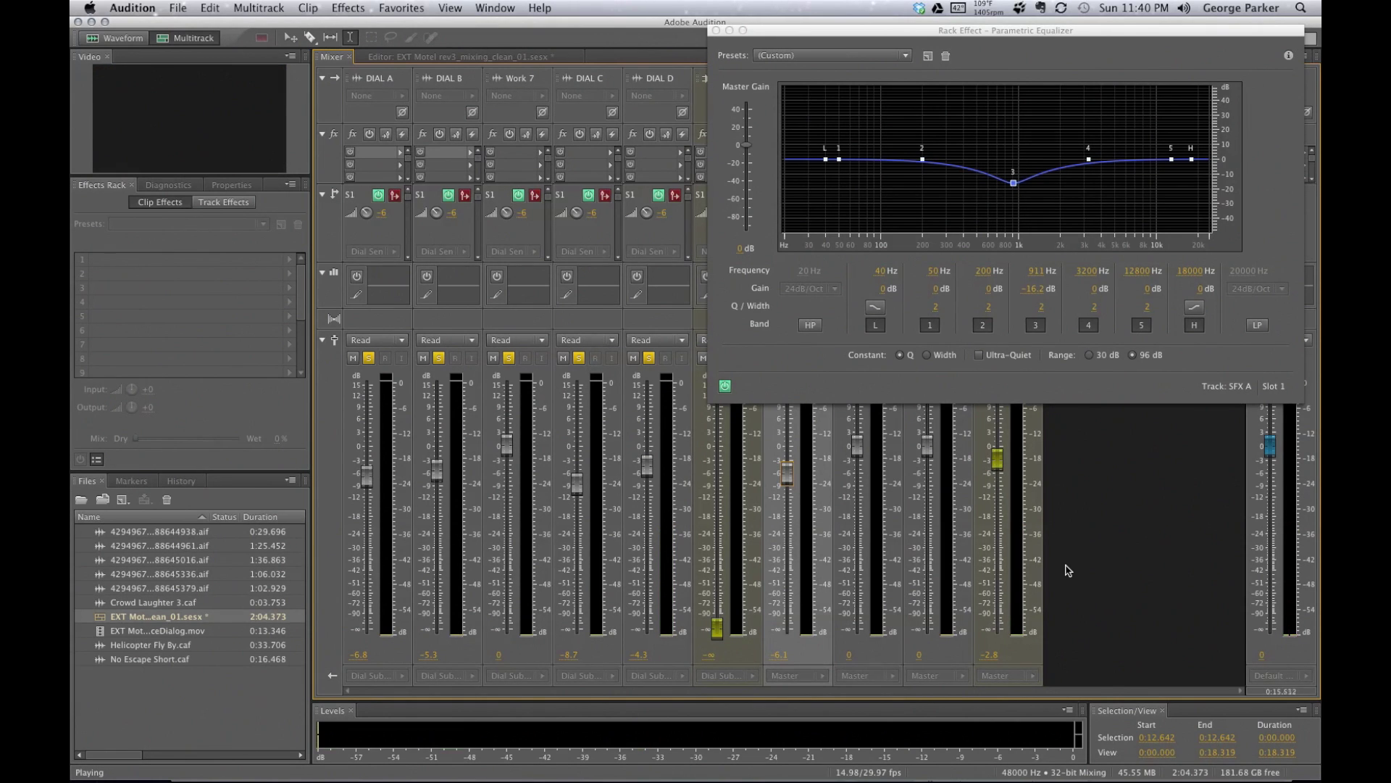
pyautogui.press('Home')
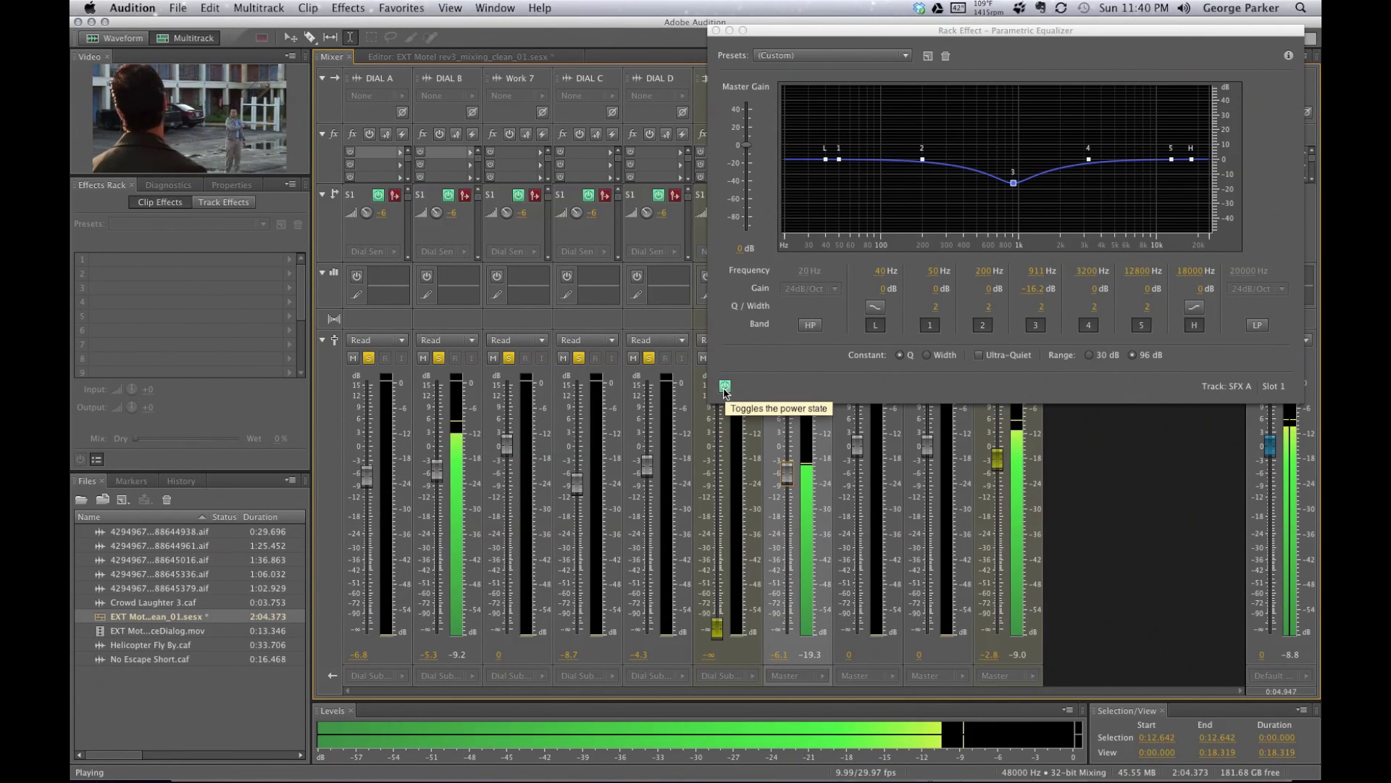
pyautogui.click(724, 389)
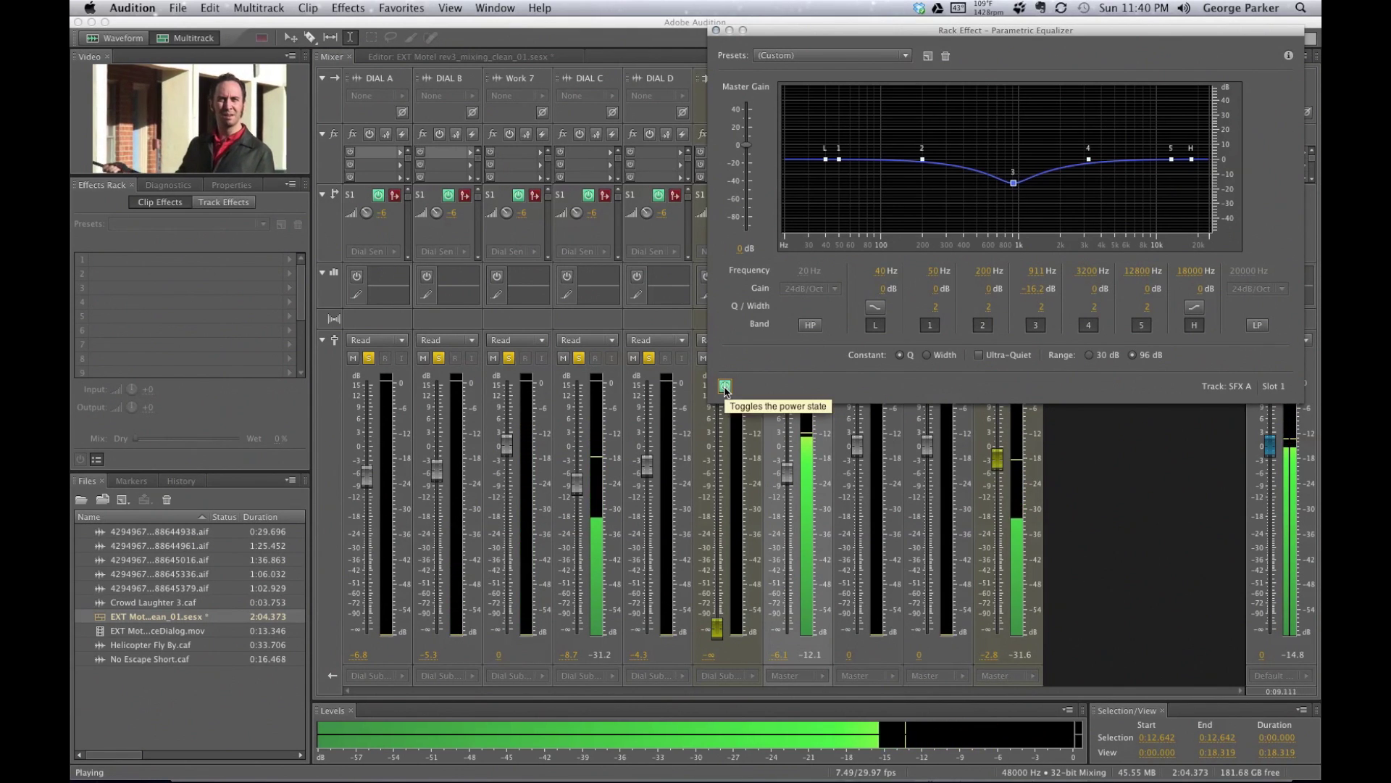
pyautogui.click(725, 386)
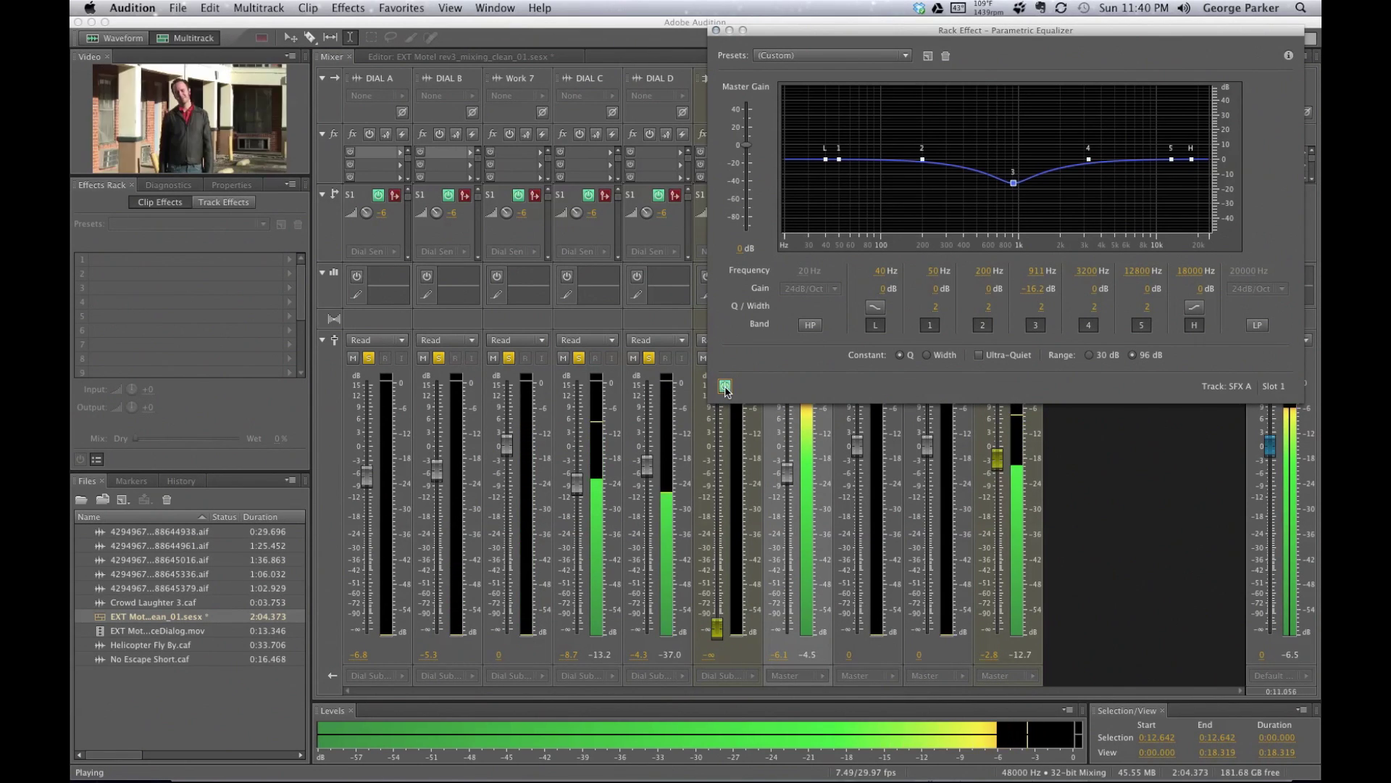
pyautogui.press('space')
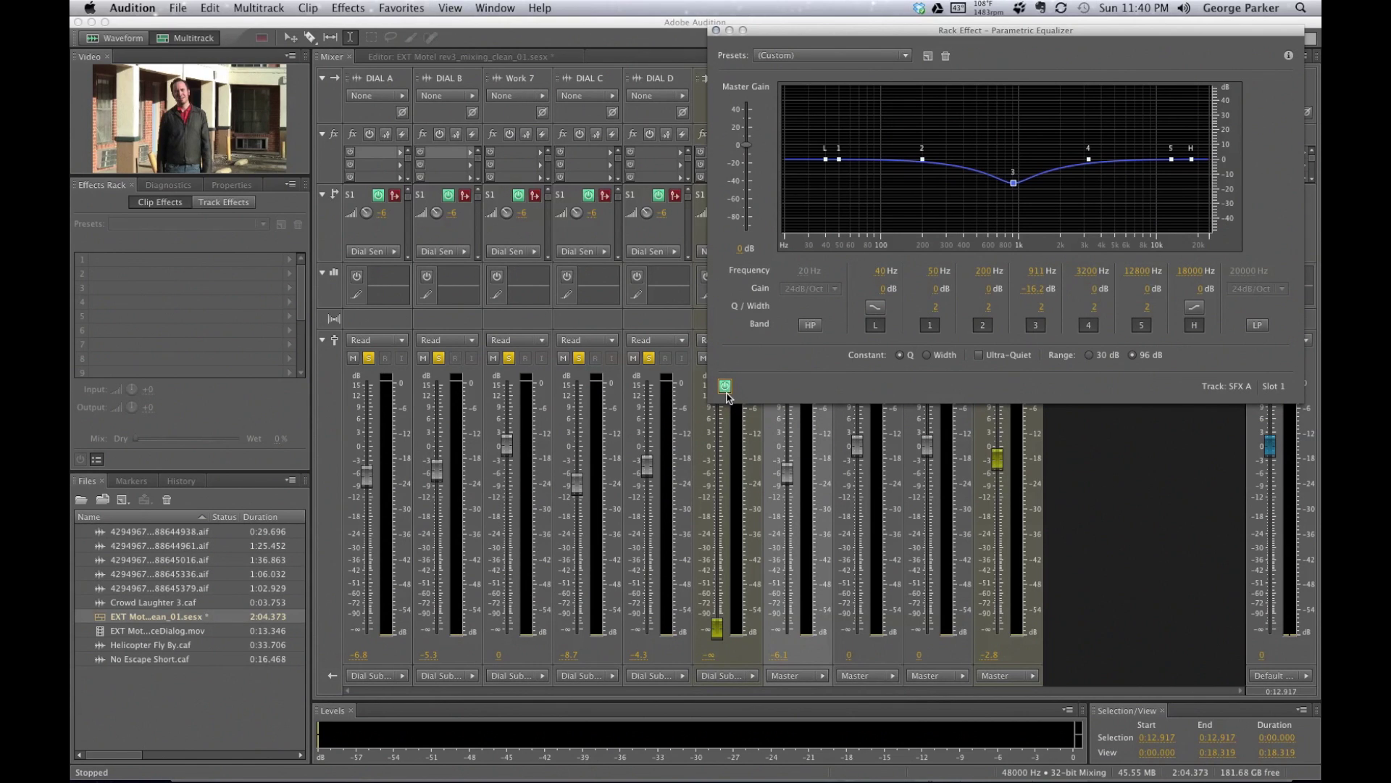
# - Raise the SFX A level to about -3 dB during playback and compare the sound with the equalizer off and on
pyautogui.click(724, 386)
pyautogui.press('space')
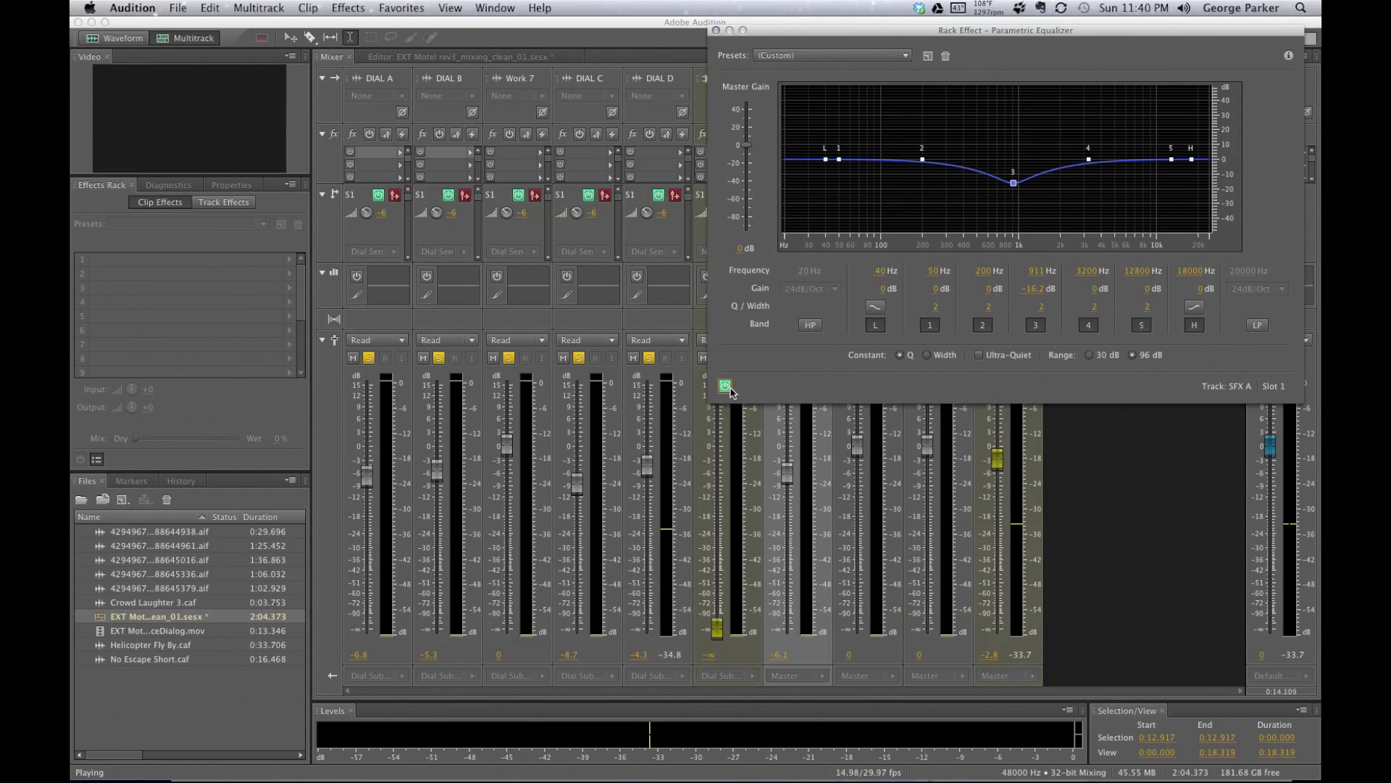
pyautogui.moveTo(786, 472); pyautogui.dragTo(780, 457)
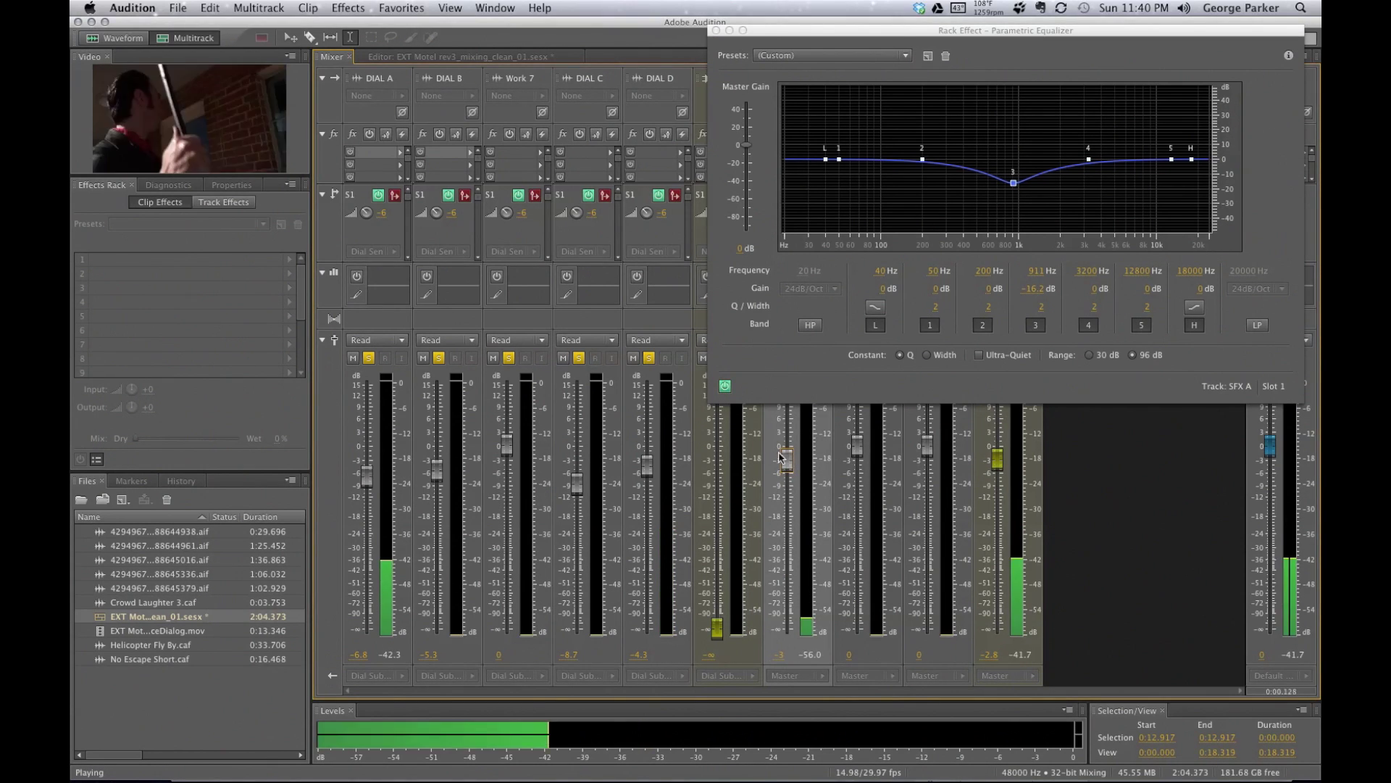
pyautogui.click(725, 386)
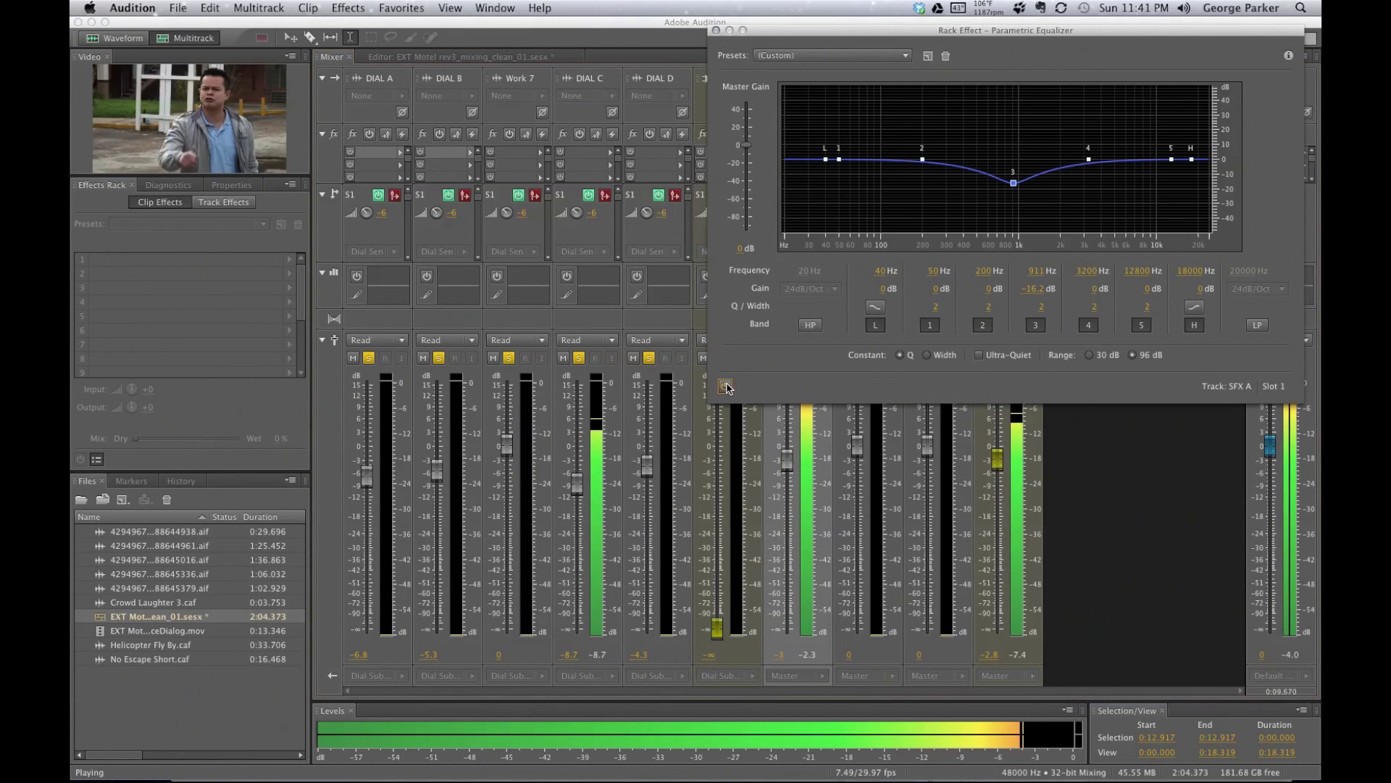
pyautogui.click(724, 385)
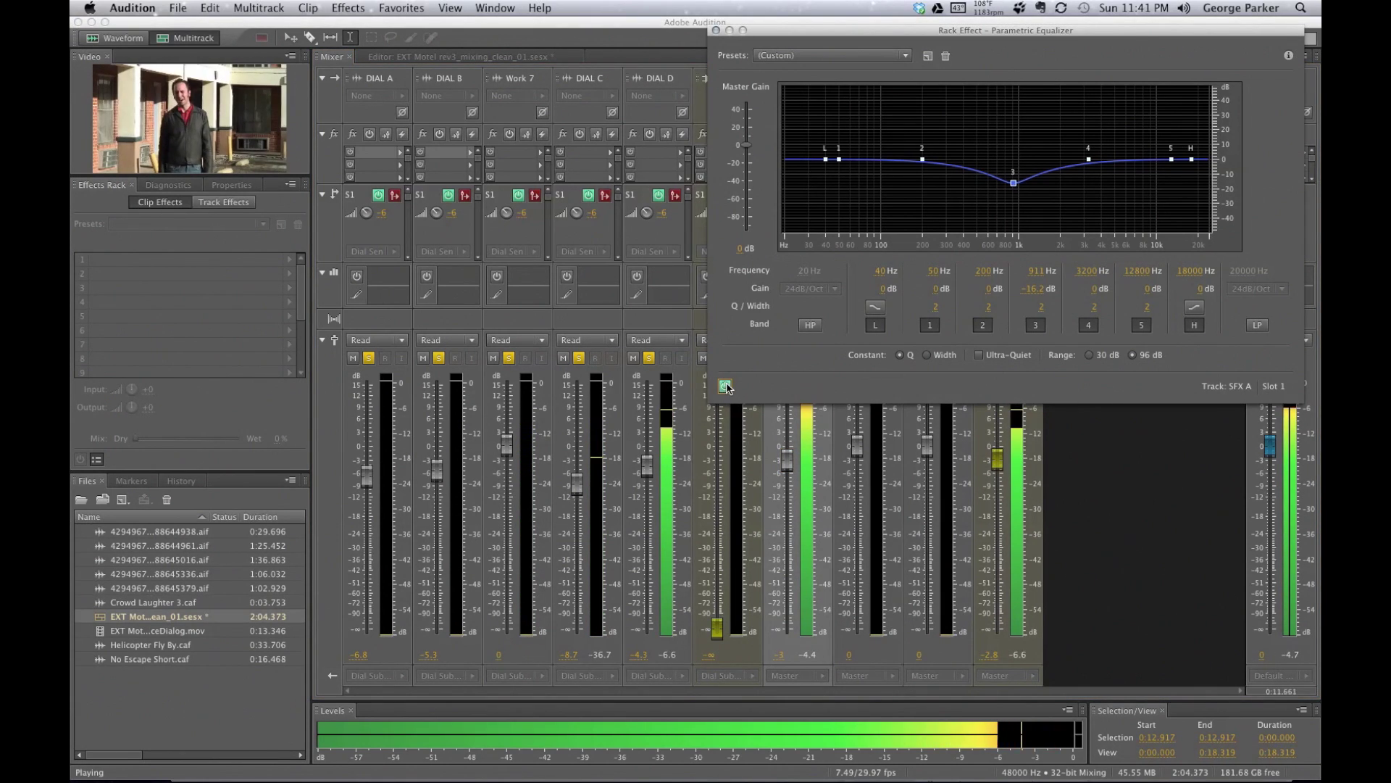
pyautogui.press('space')
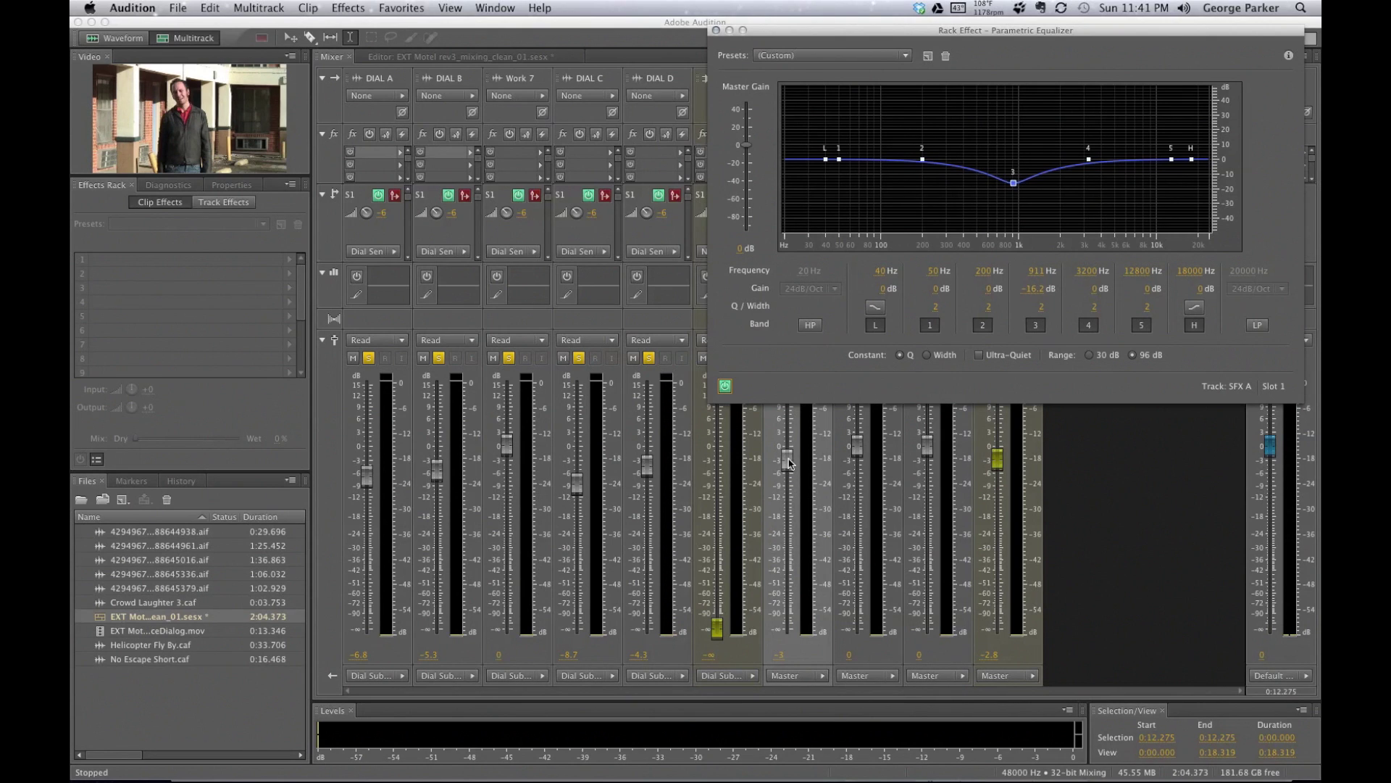
# - Close the Parametric Equalizer window and lower the SFX A level to about -12.3 dB
pyautogui.moveTo(1007, 187)
pyautogui.click(716, 31)
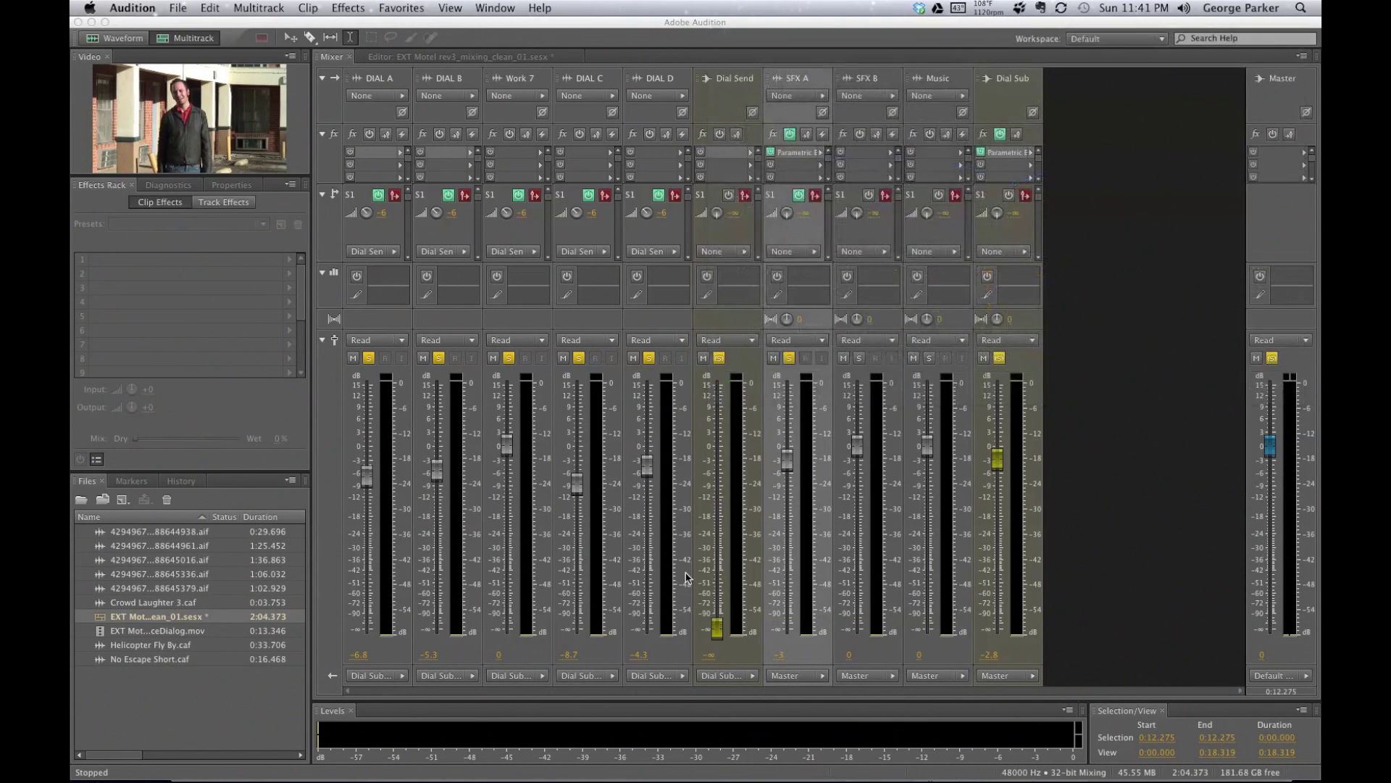
pyautogui.moveTo(787, 460); pyautogui.dragTo(790, 505)
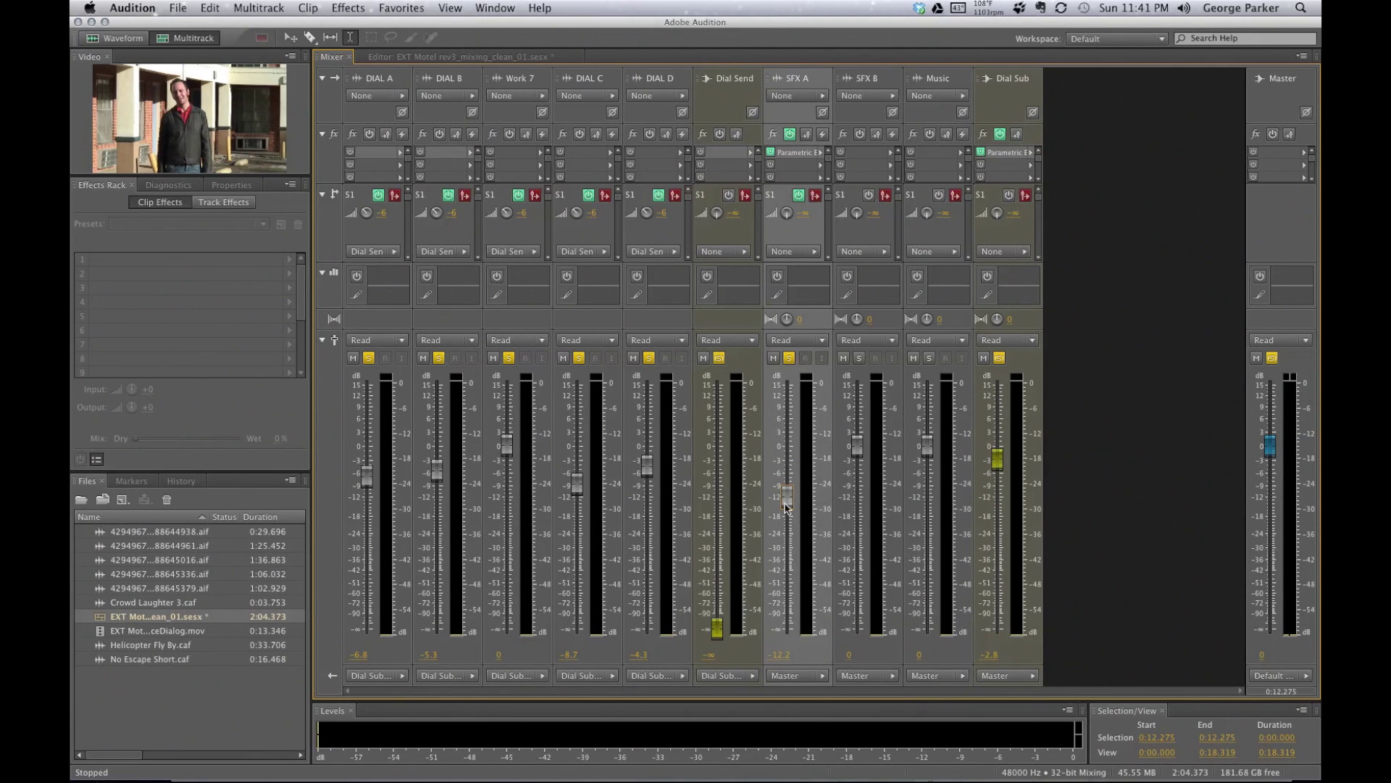
pyautogui.moveTo(787, 503); pyautogui.dragTo(787, 499)
# - Solo the Music track and select the DIAL A track
pyautogui.click(877, 240)
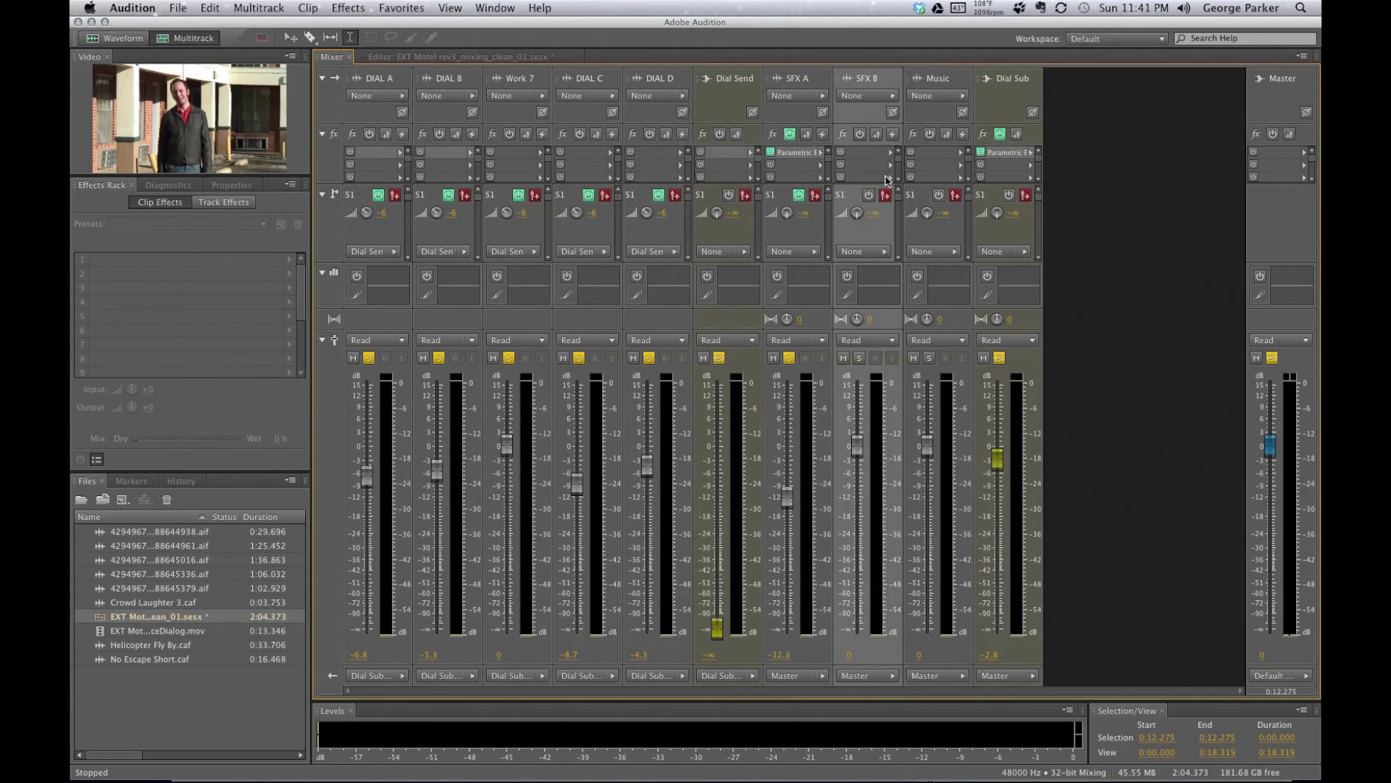
pyautogui.click(933, 142)
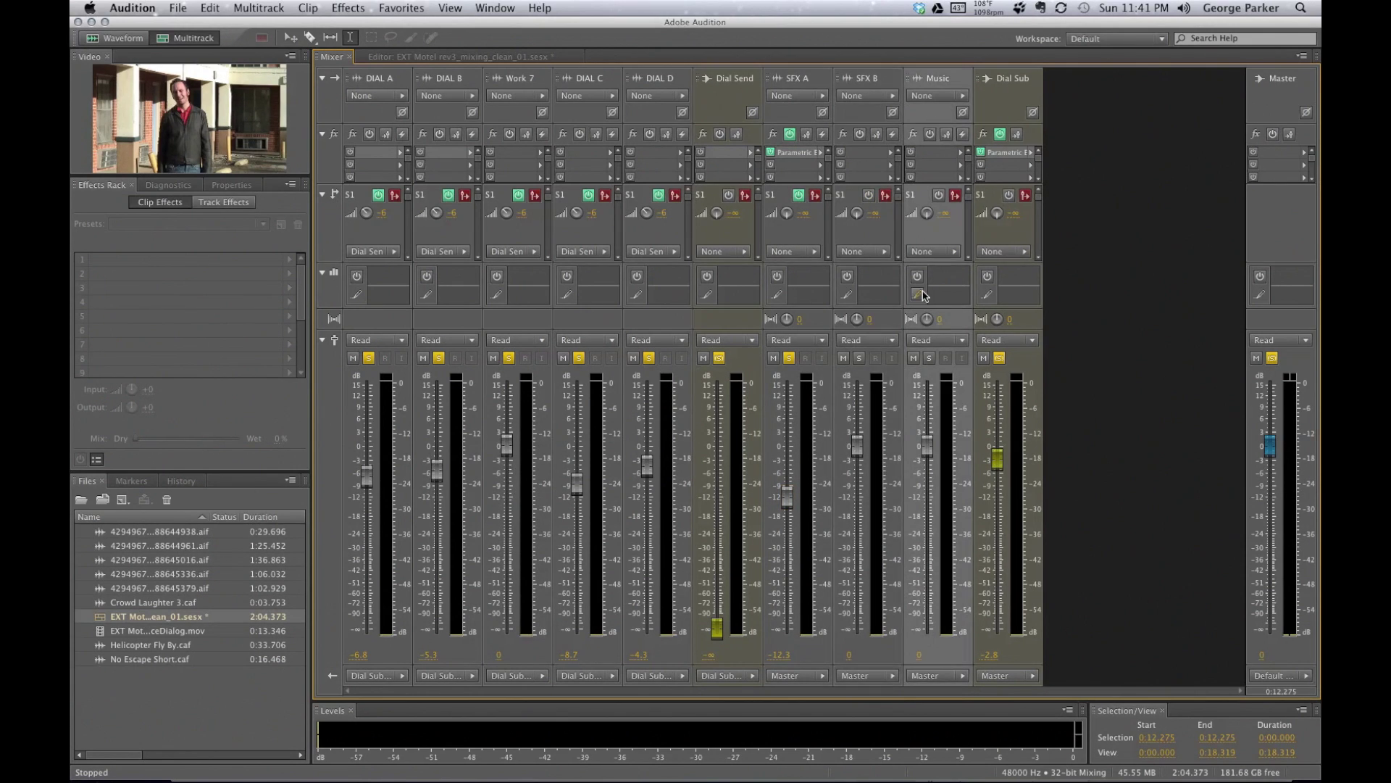
pyautogui.click(929, 358)
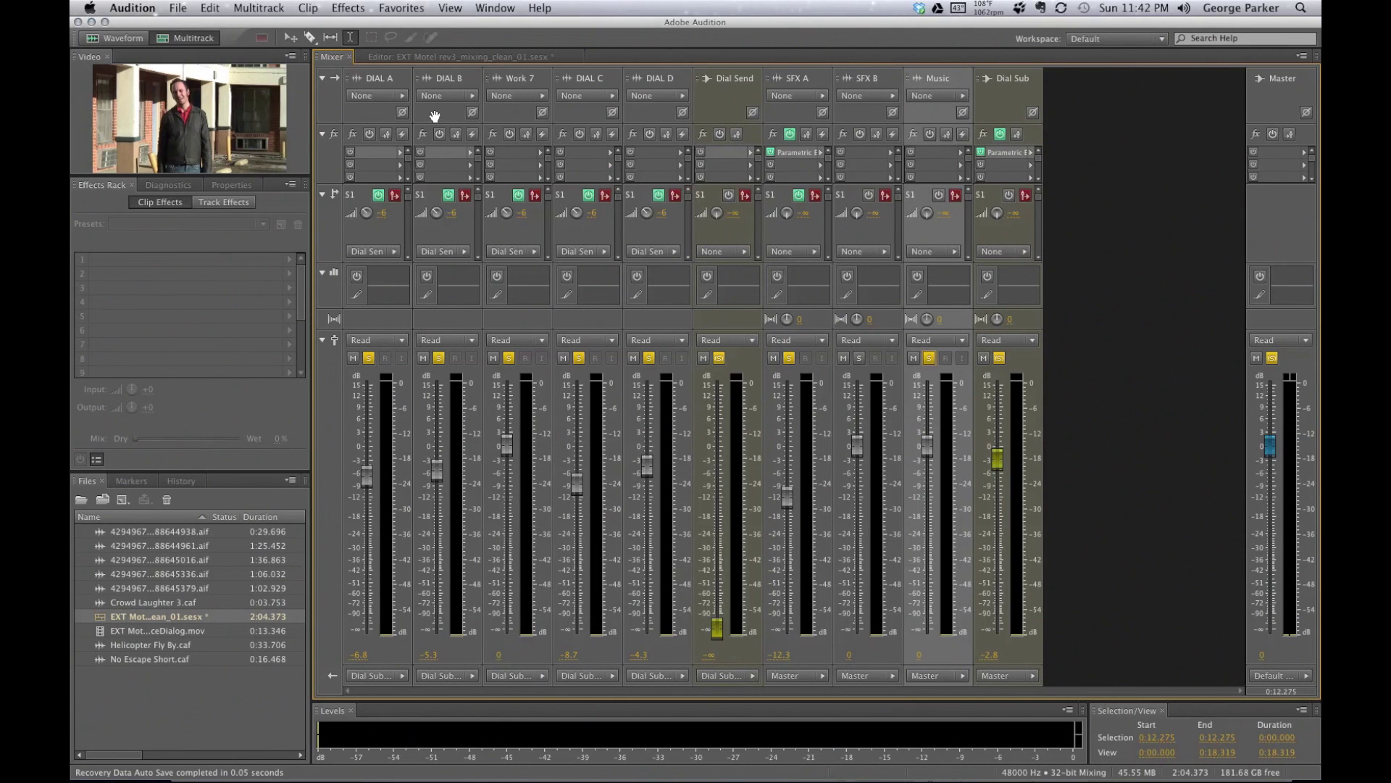
pyautogui.click(404, 81)
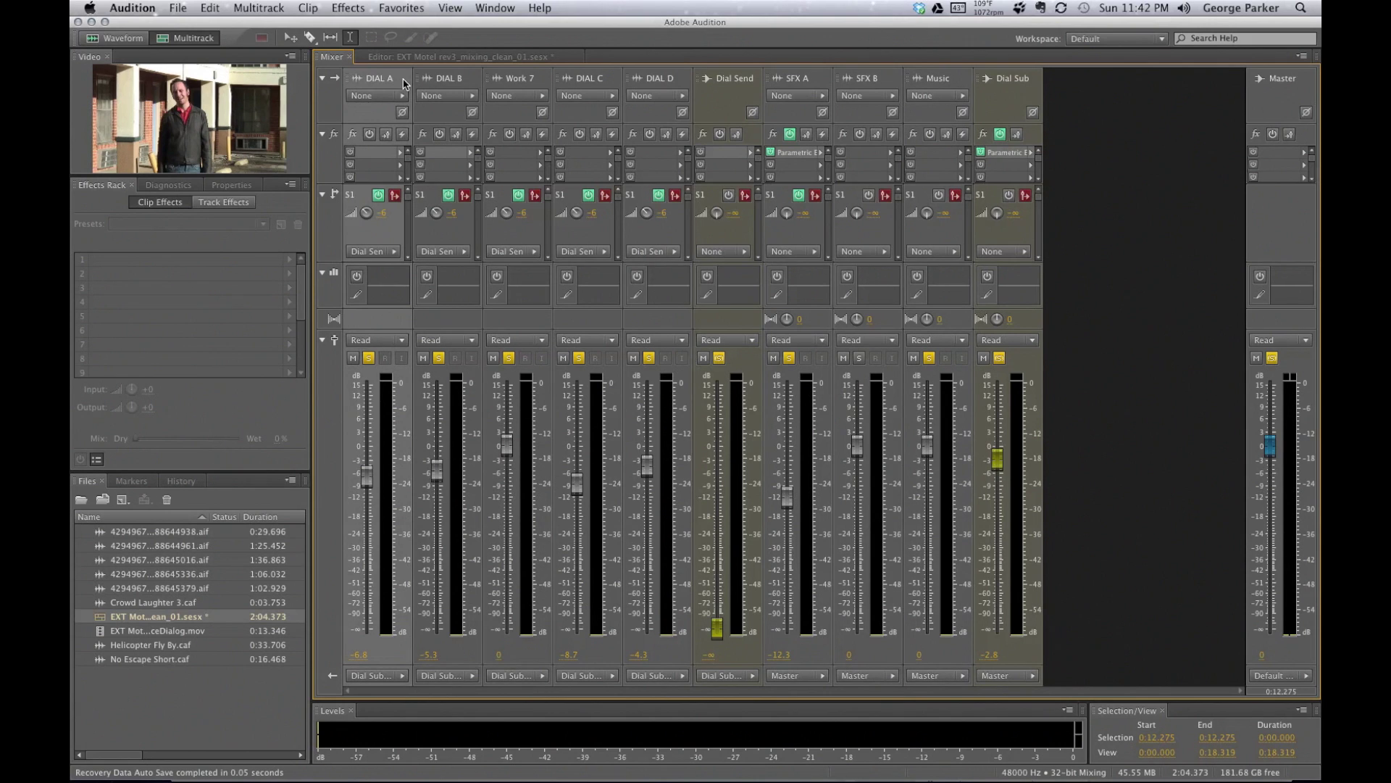
# - Compare the track layout in the multitrack editor with the mixer's channel strips, examining the effects slots of DIAL A and DIAL B
pyautogui.click(413, 58)
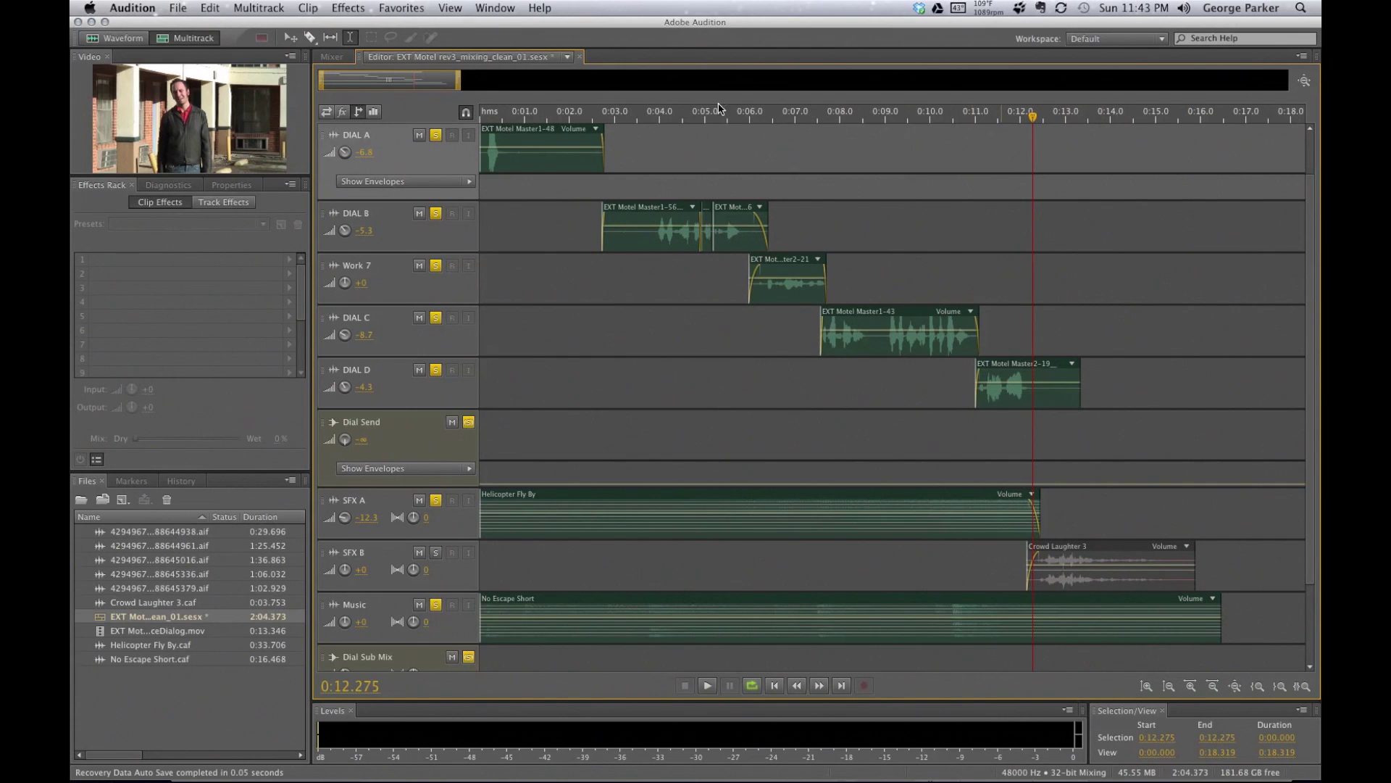
pyautogui.click(332, 56)
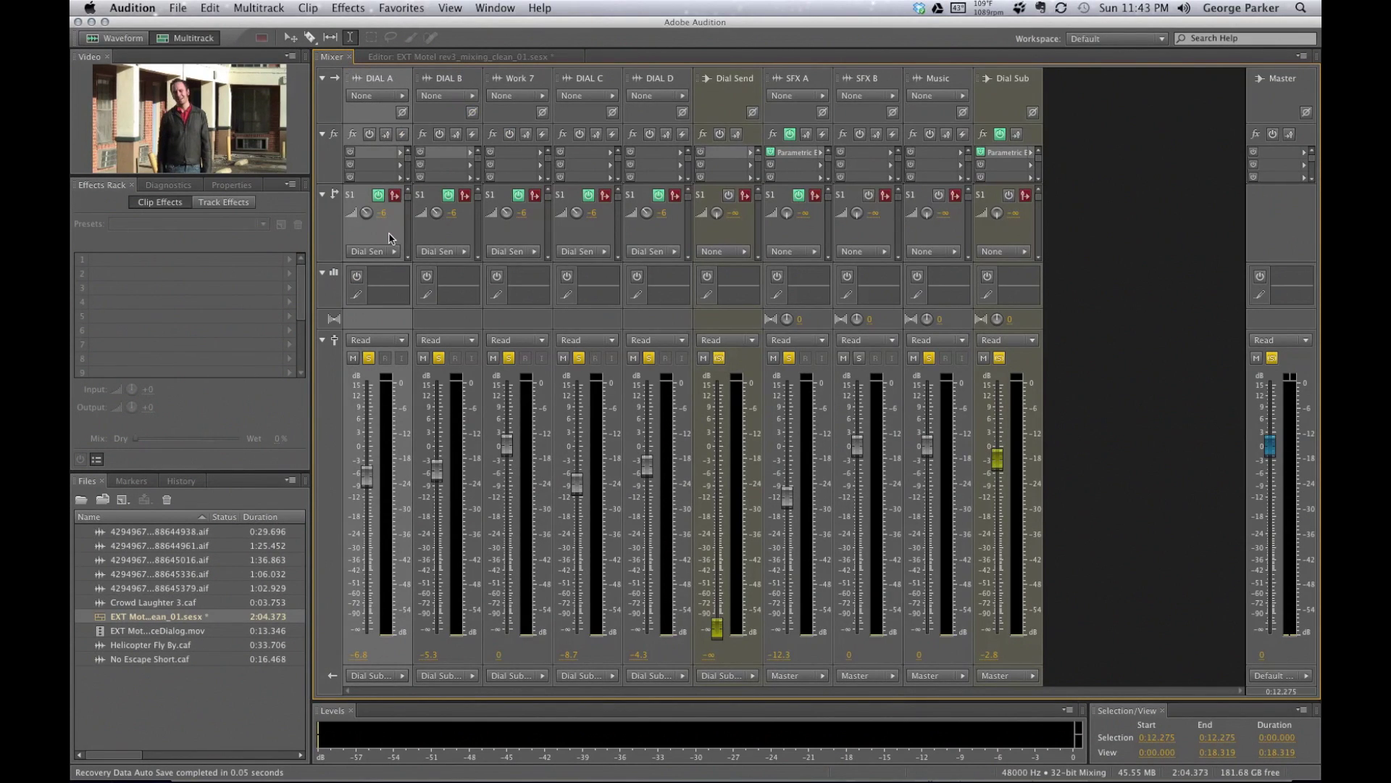
pyautogui.click(385, 158)
pyautogui.click(447, 162)
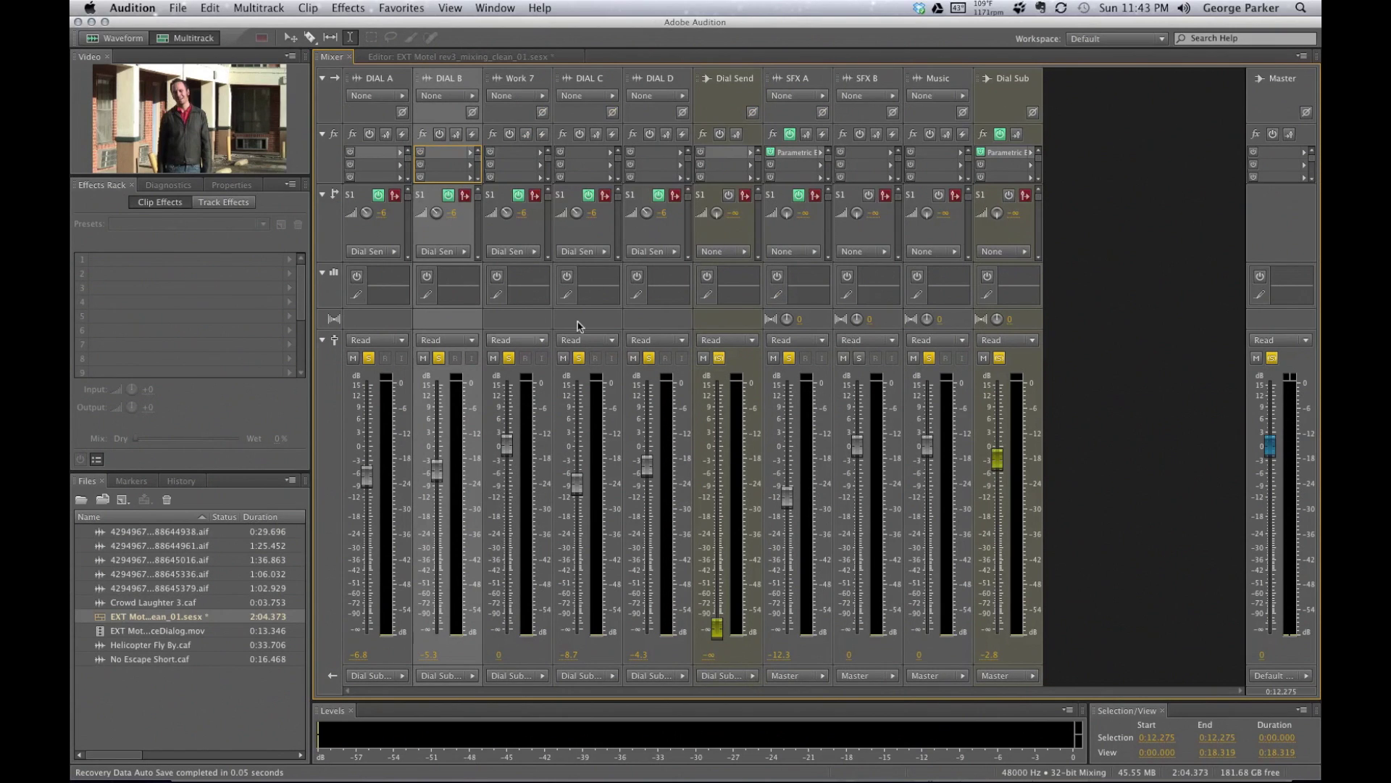
pyautogui.click(437, 56)
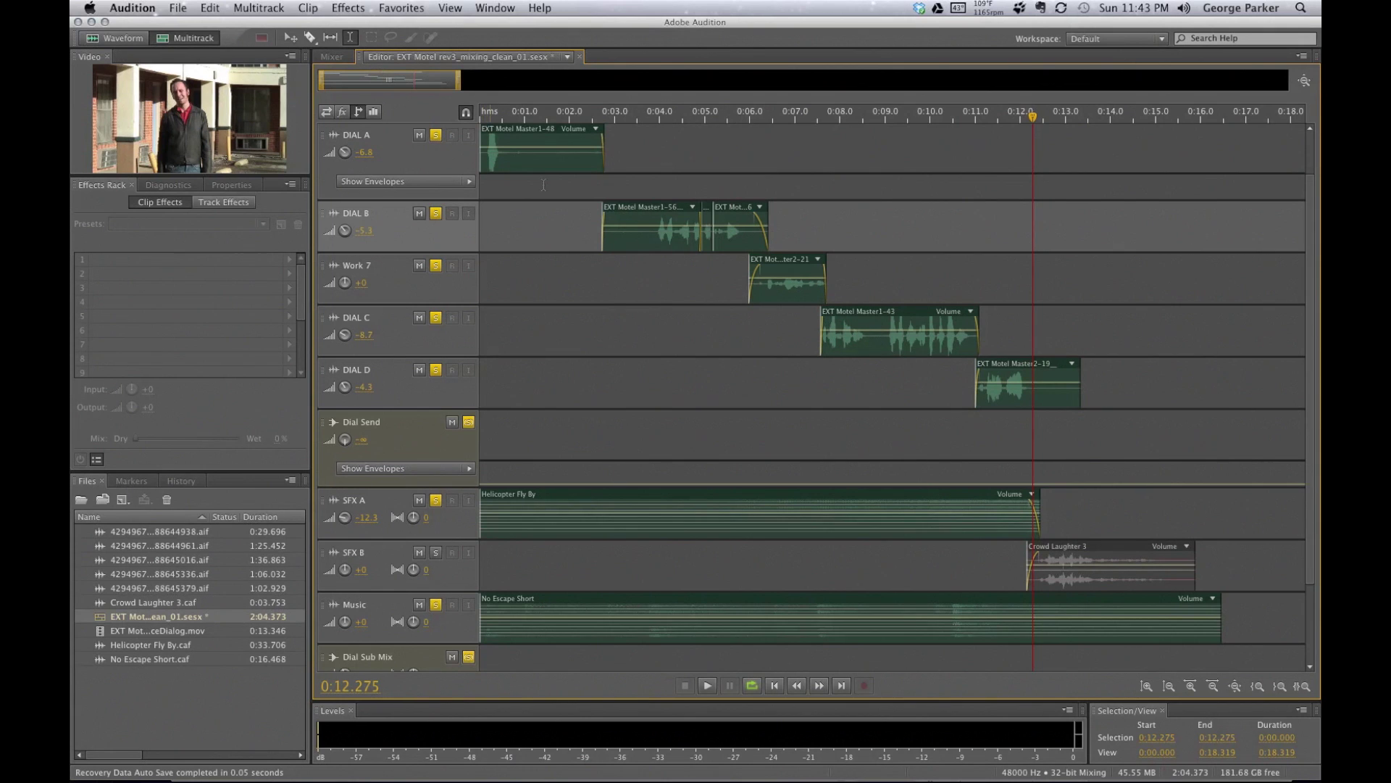
# - Return to the mixer and set the Master track level to about -0.1 dB
pyautogui.click(332, 57)
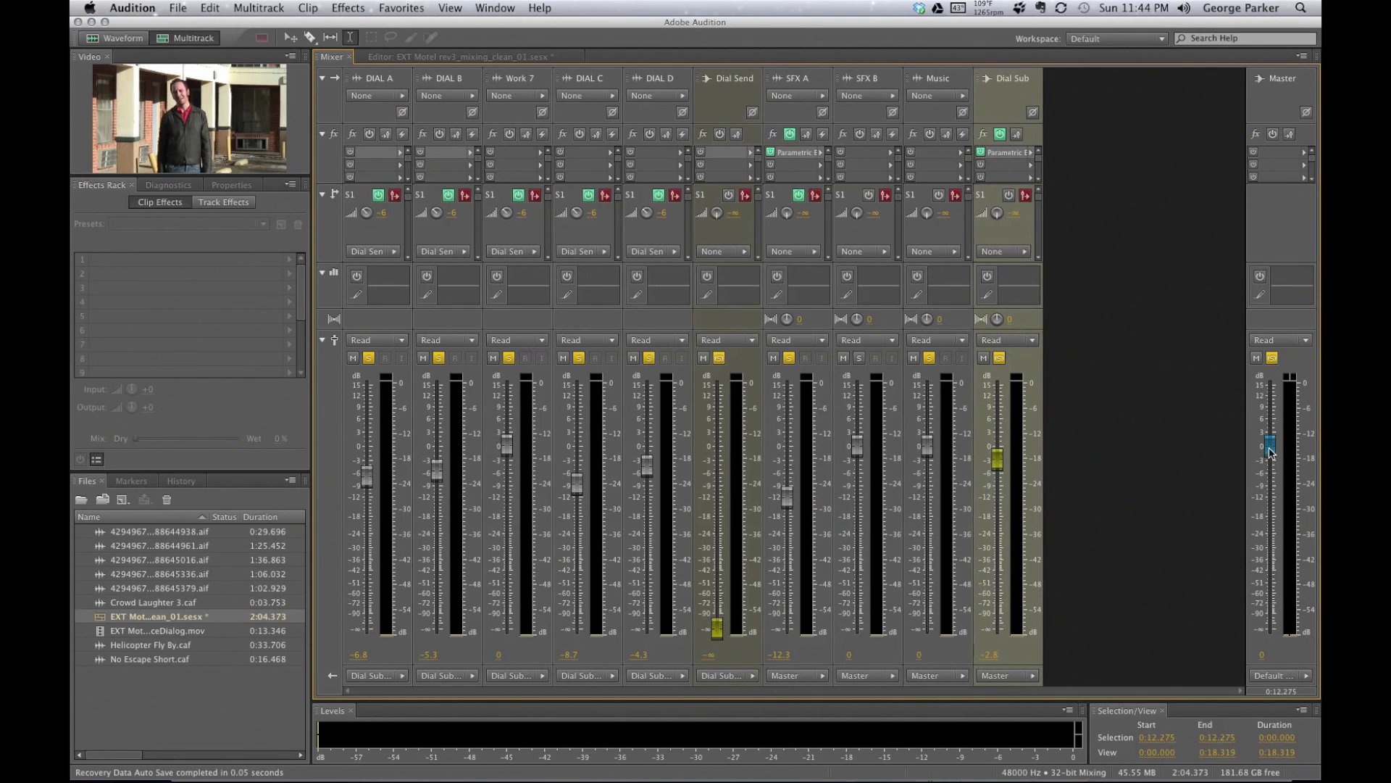
pyautogui.moveTo(1273, 458); pyautogui.dragTo(1271, 451)
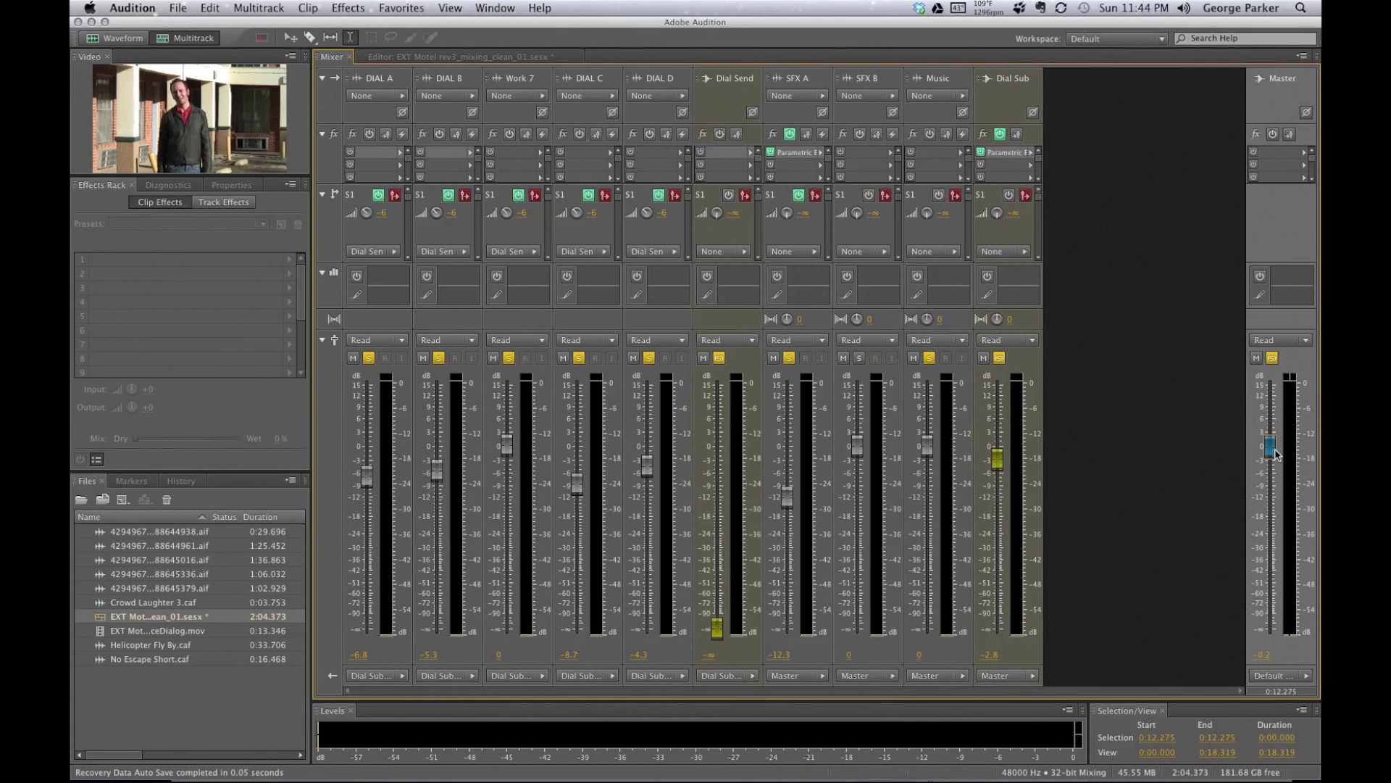
pyautogui.moveTo(1274, 453); pyautogui.dragTo(1273, 452)
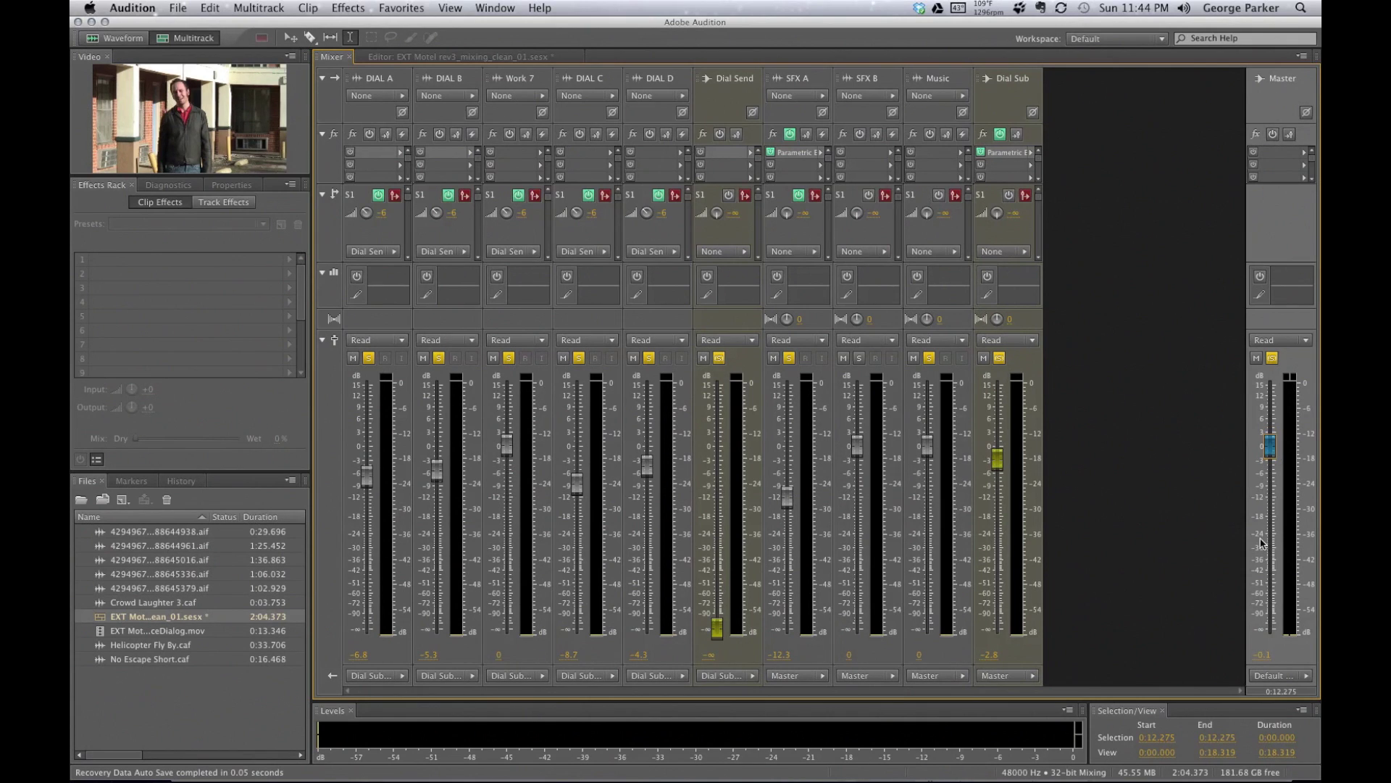